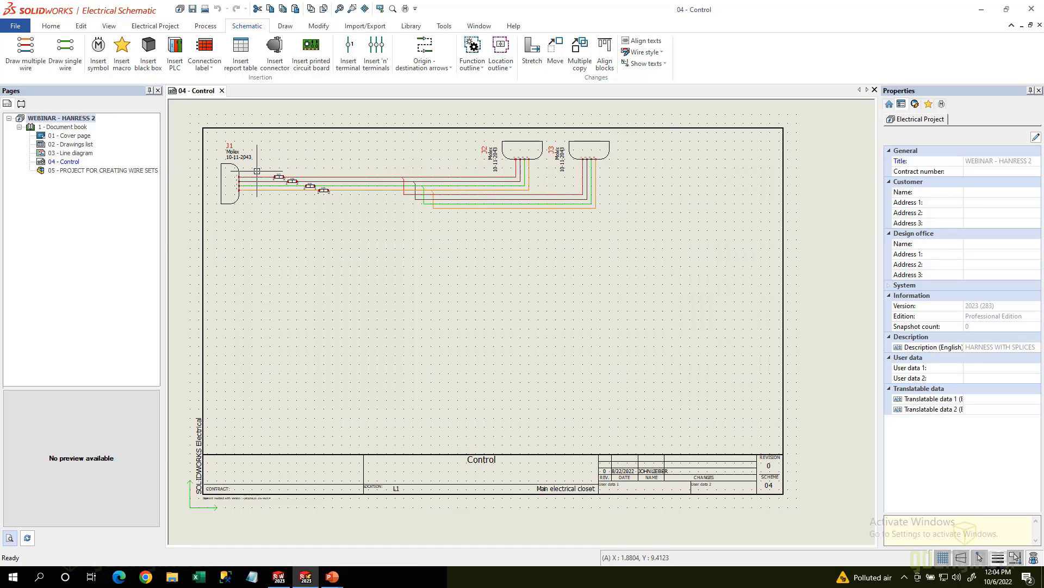
Step: Examine the splices and wires between connectors J1, J2 and J3 on the Control schematic, and switch to the 3D assembly in SOLIDWORKS
scroll(257, 171, up, 5)
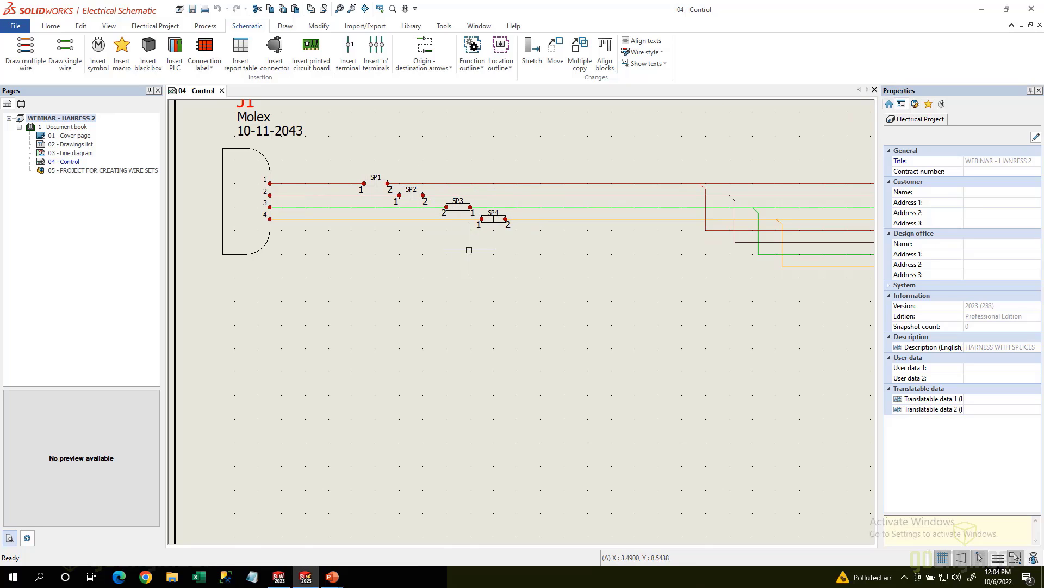
scroll(469, 250, down, 5)
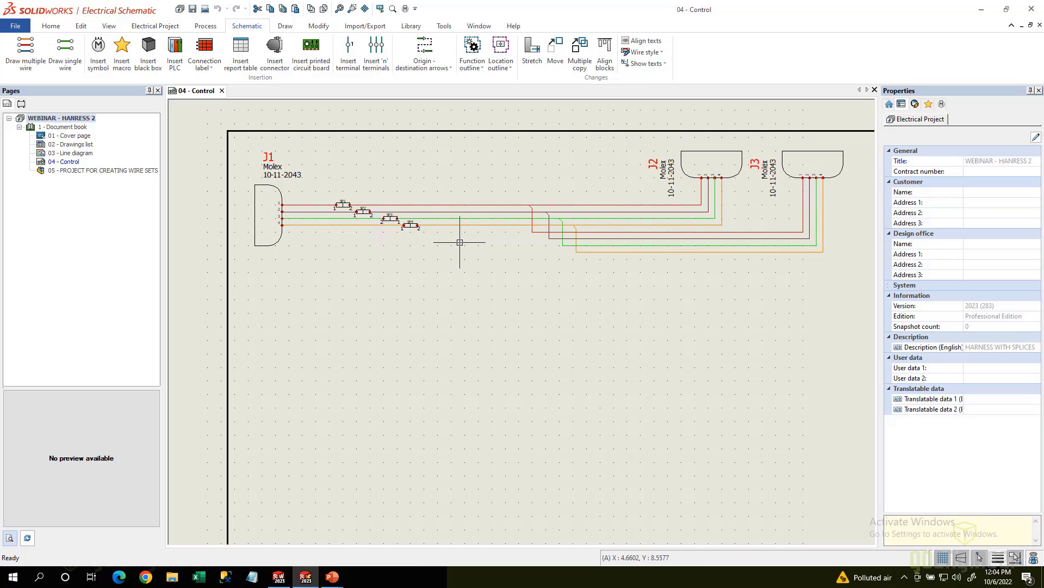
scroll(465, 255, down, 2)
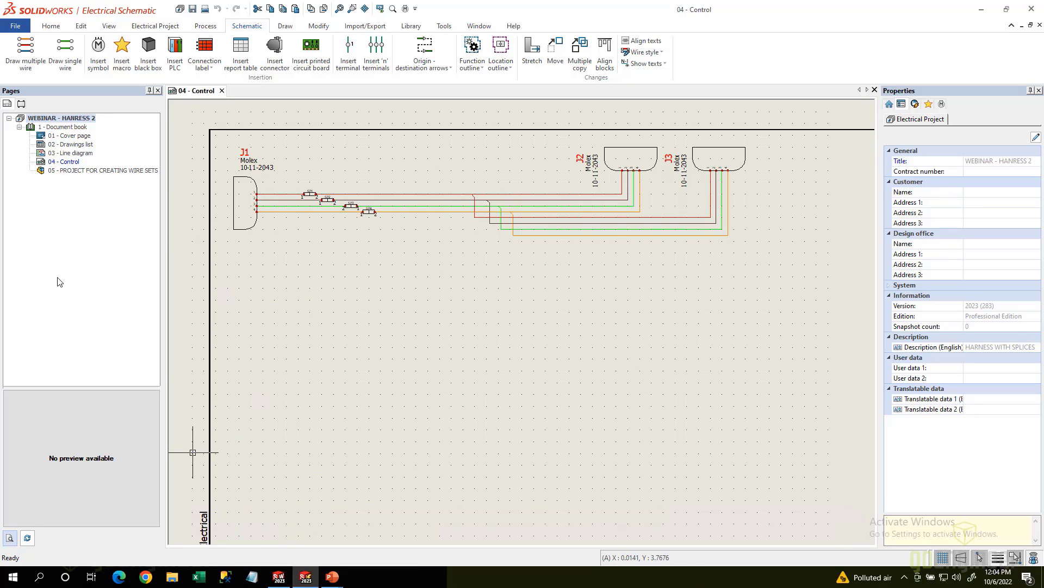
right_click(60, 175)
click(76, 178)
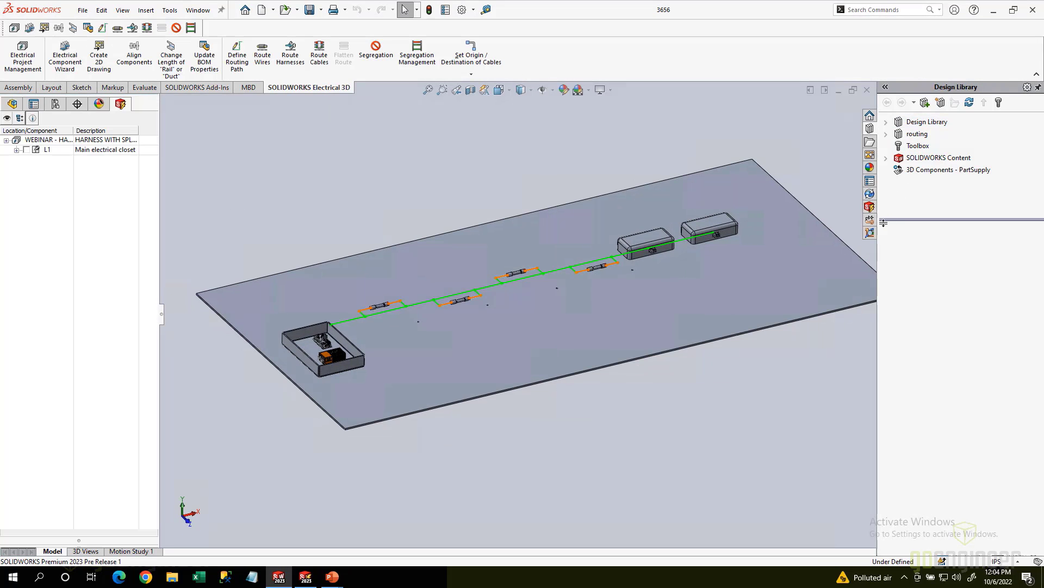
Step: Preview the 04 Control schematic from the document book in the electrical project pages, and close the preview
click(870, 208)
click(897, 122)
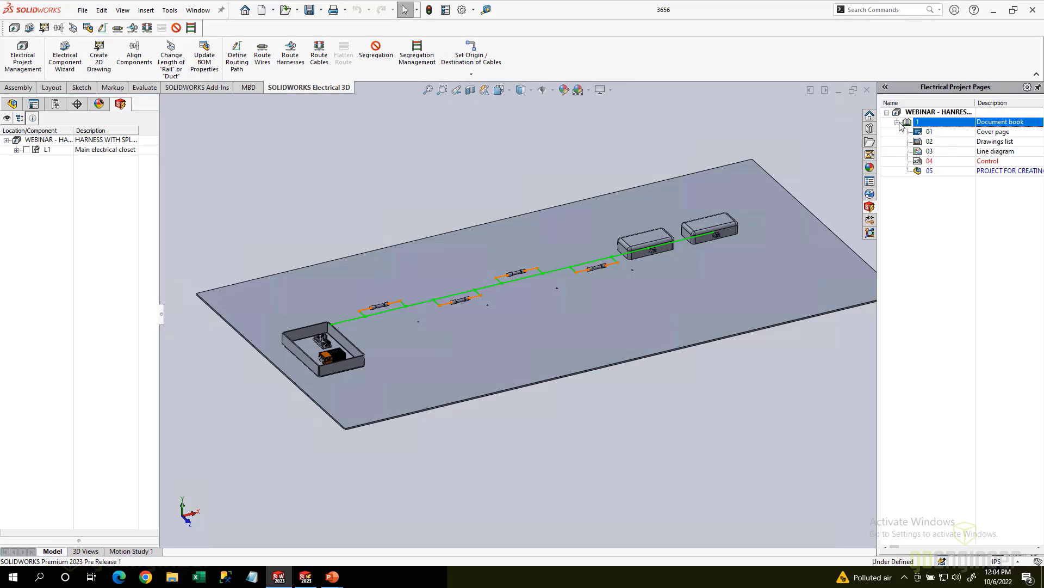
double_click(929, 162)
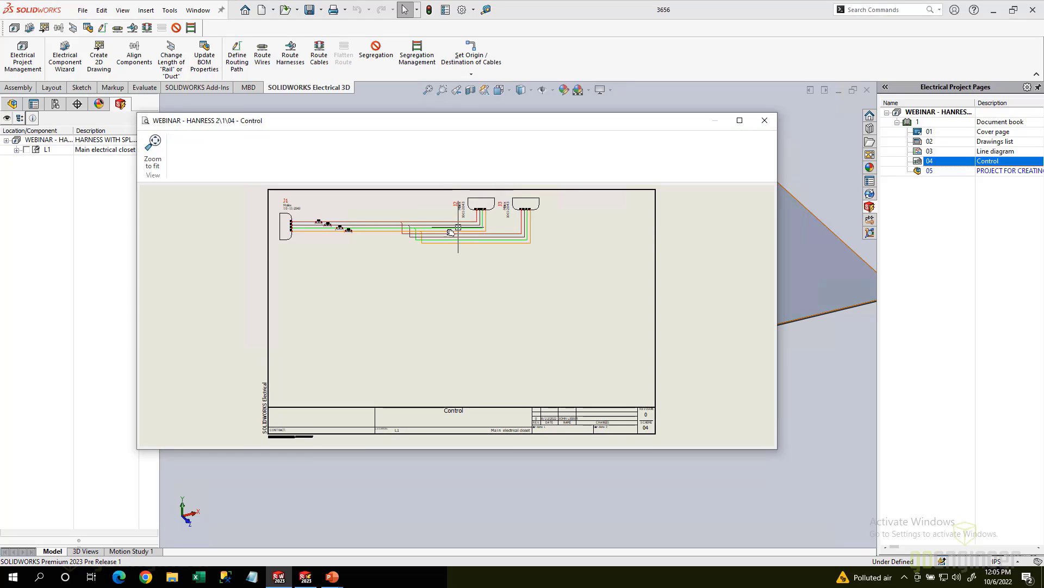
mouse_move(451, 233)
middle_down()
mouse_move(461, 248)
mouse_move(444, 250)
middle_up()
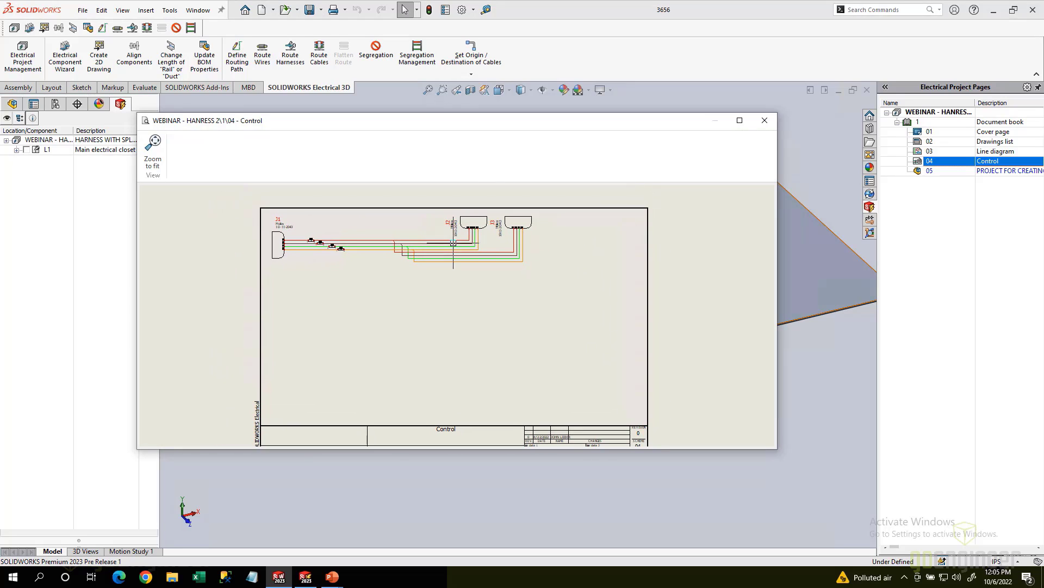
click(765, 122)
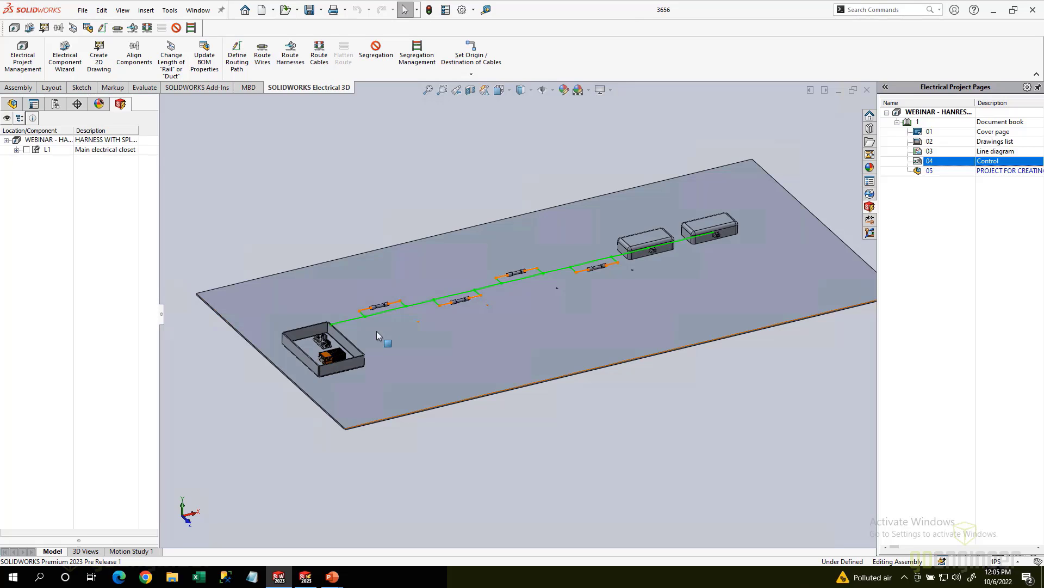
Step: Examine the connector on the Arduino board inside the enclosure and the nearby start of the routing path
scroll(377, 332, down, 8)
scroll(399, 337, down, 3)
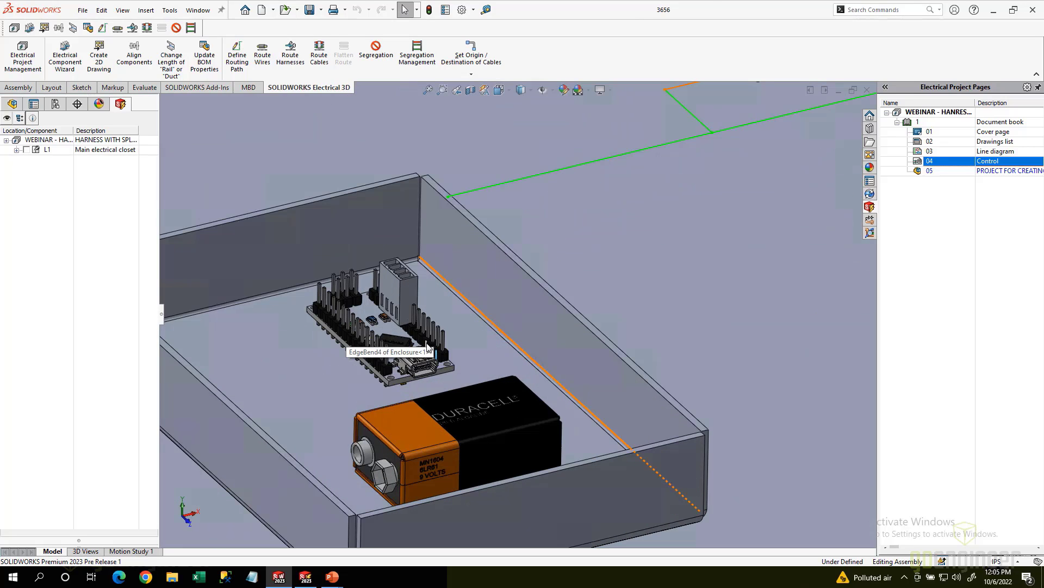
middle_drag(407, 352, 425, 377)
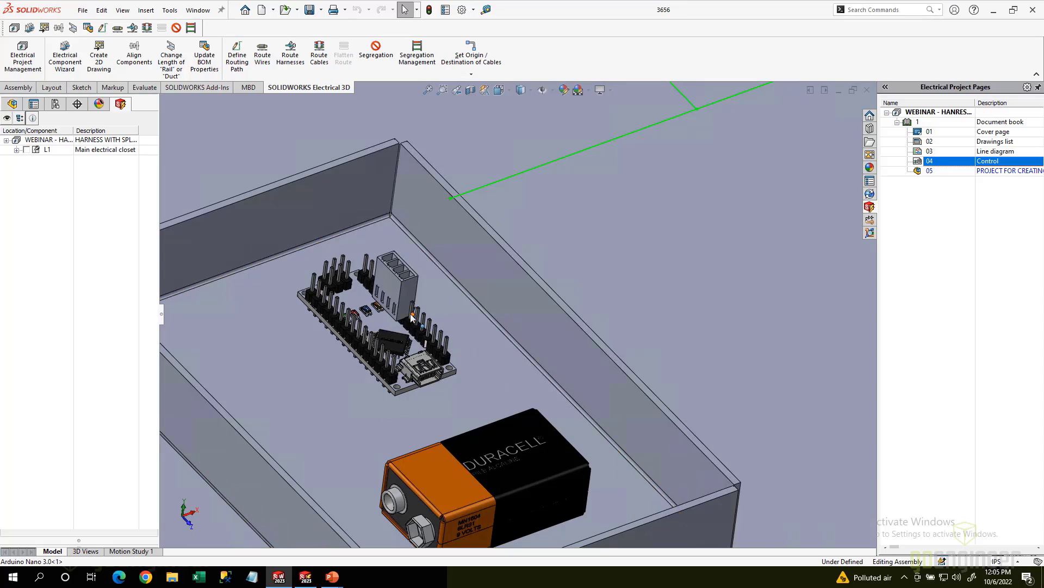
scroll(430, 293, up, 3)
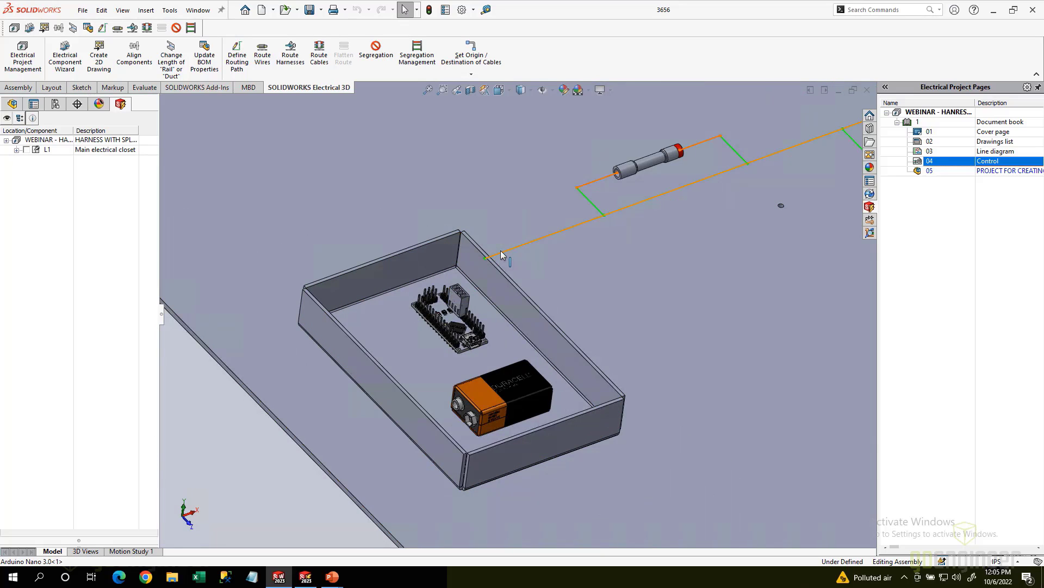
Step: Highlight the EW_PATH1 sketch and examine its run from the enclosure past the four splices to the two thermo-blocks
click(12, 103)
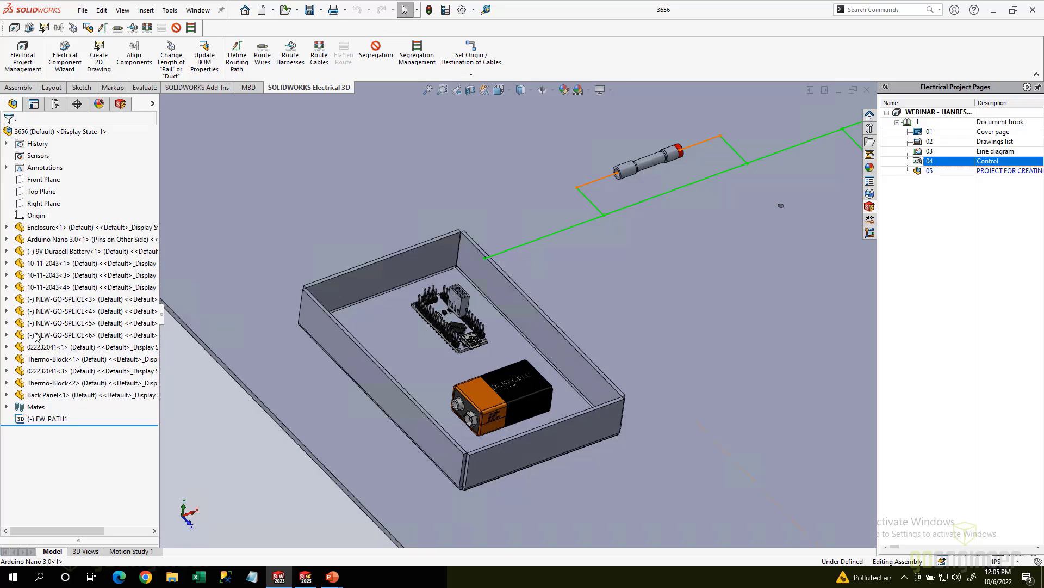
click(32, 420)
key(z)
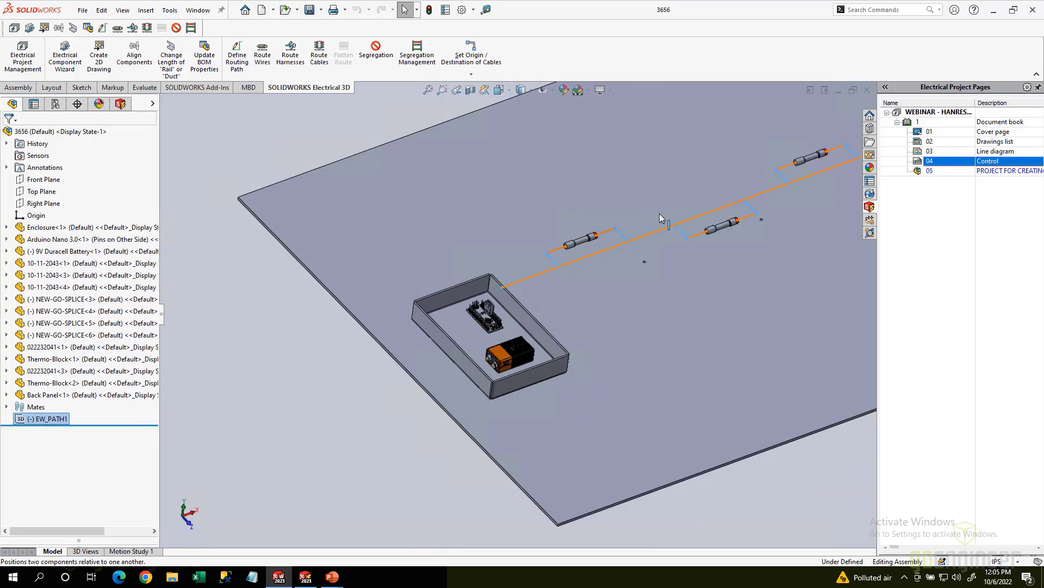
scroll(659, 213, up, 1)
ctrl+middle_drag(660, 213, 435, 309)
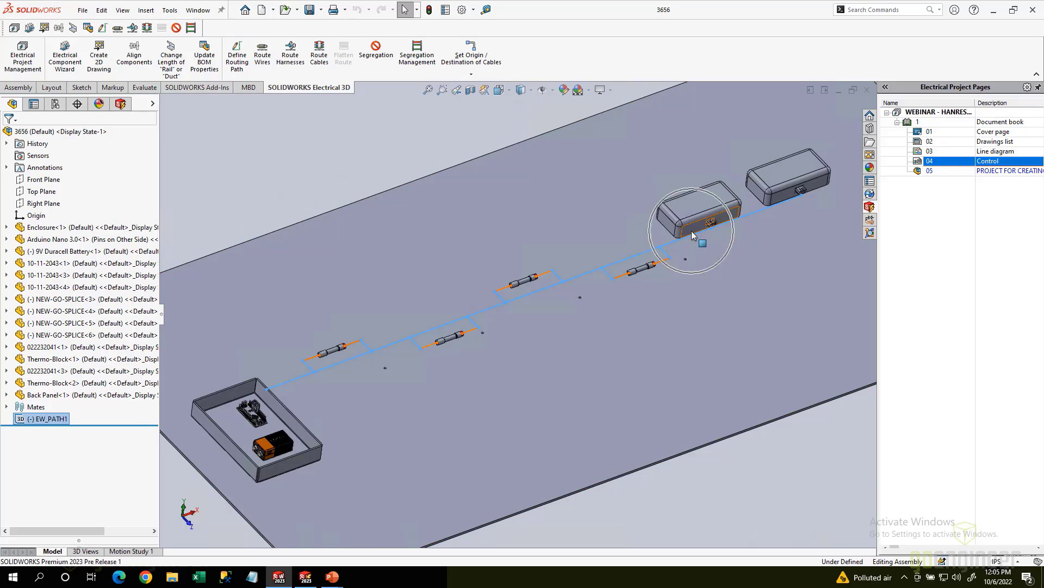
scroll(694, 235, down, 2)
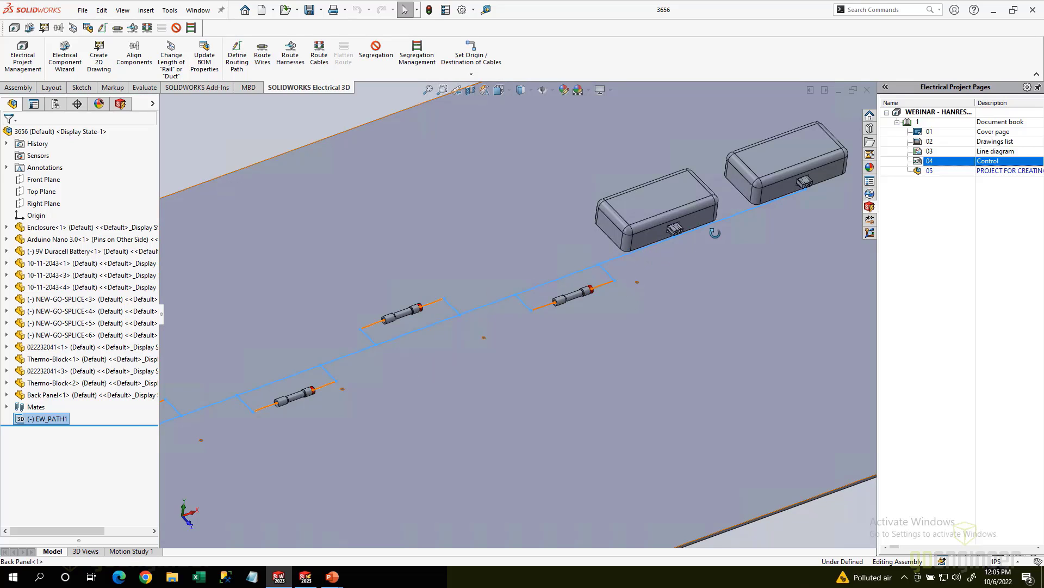
middle_drag(699, 265, 708, 241)
scroll(677, 258, up, 4)
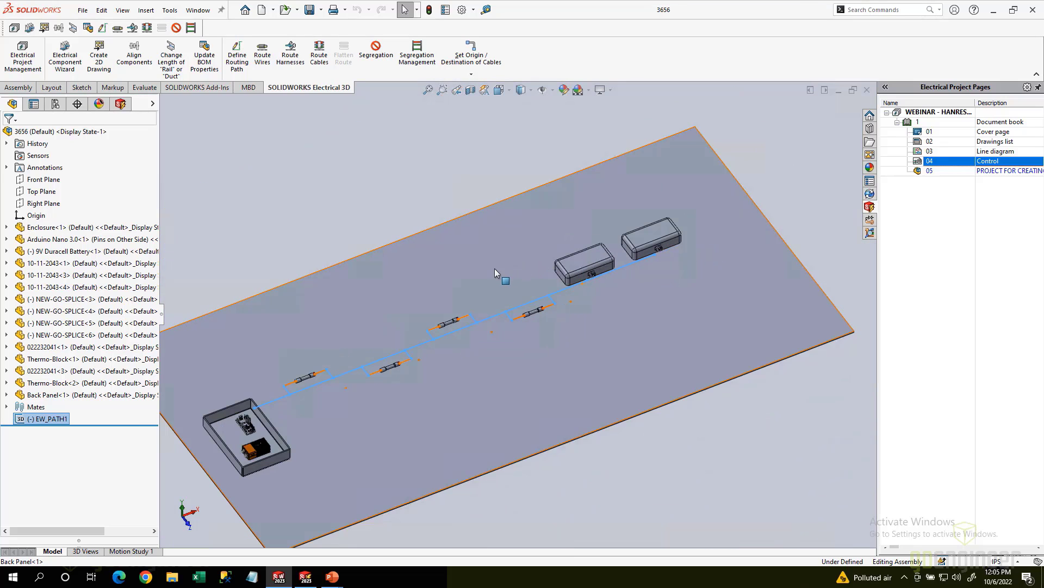
ctrl+middle_drag(495, 269, 531, 267)
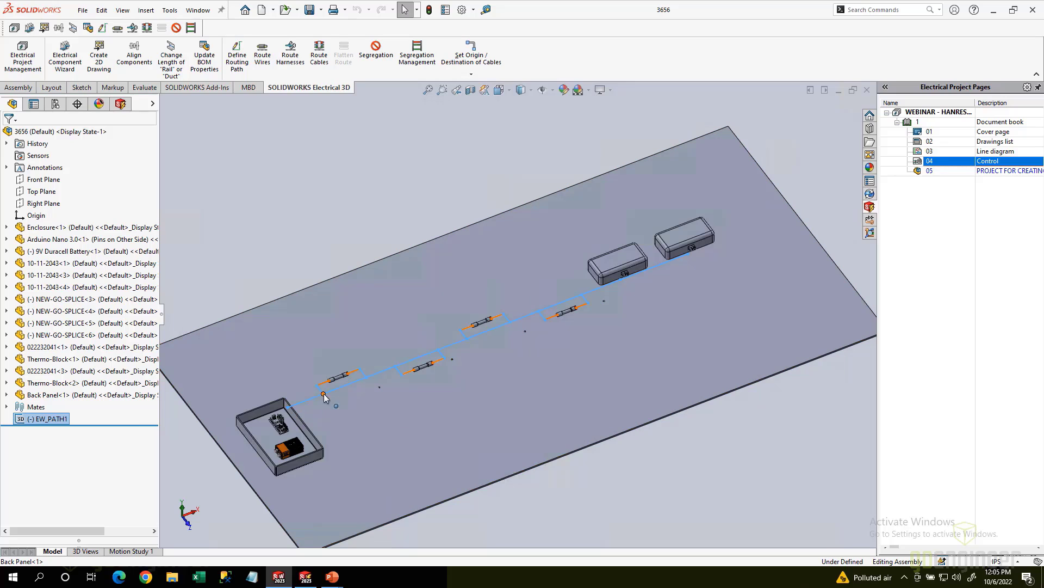
click(304, 264)
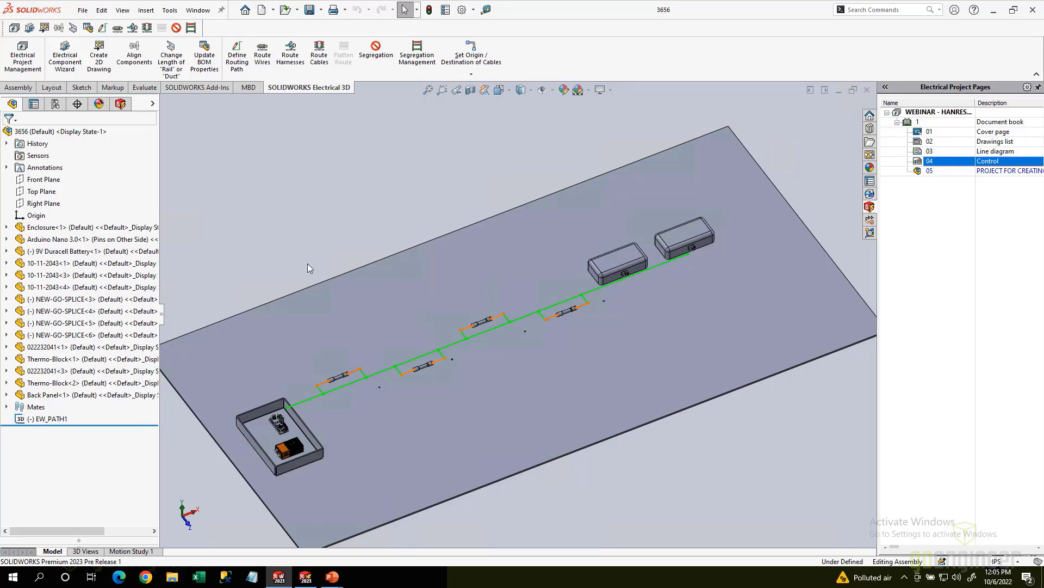
middle_drag(308, 263, 358, 238)
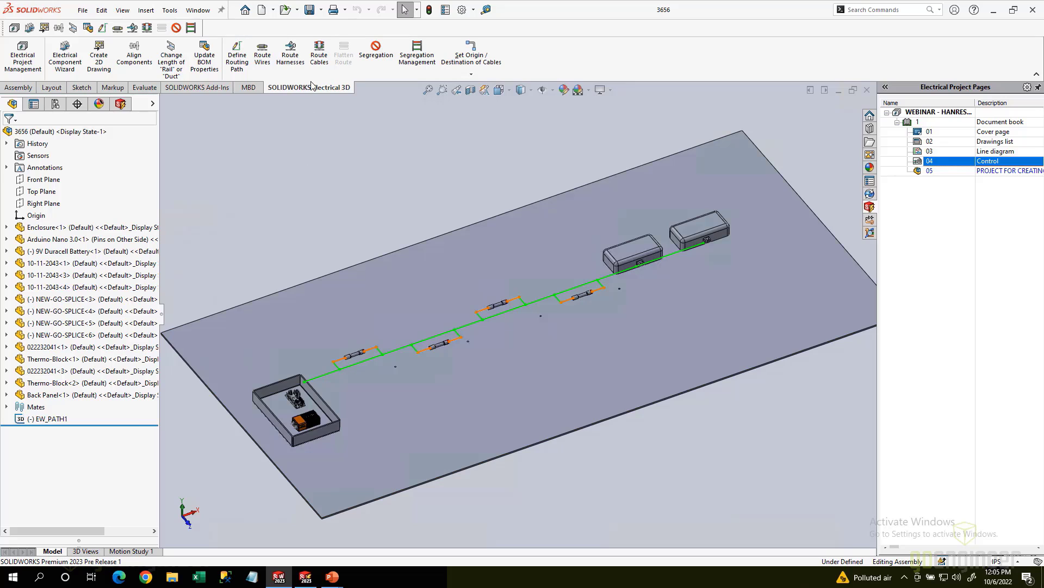
Step: Start Route Harnesses for all harnesses with splines, draw the routing graph, and check the connection at the enclosure
click(296, 57)
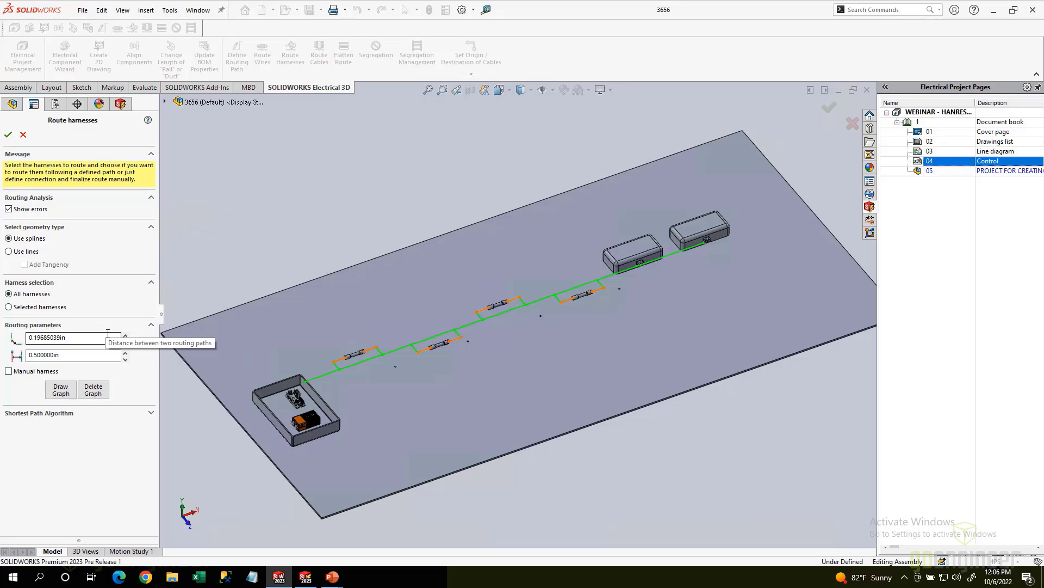
click(66, 356)
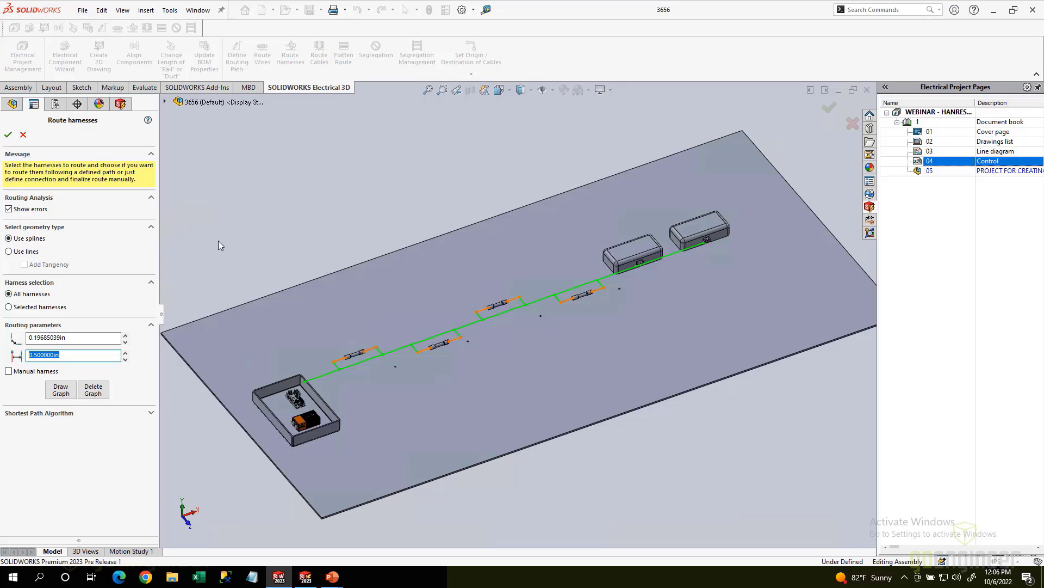
click(60, 389)
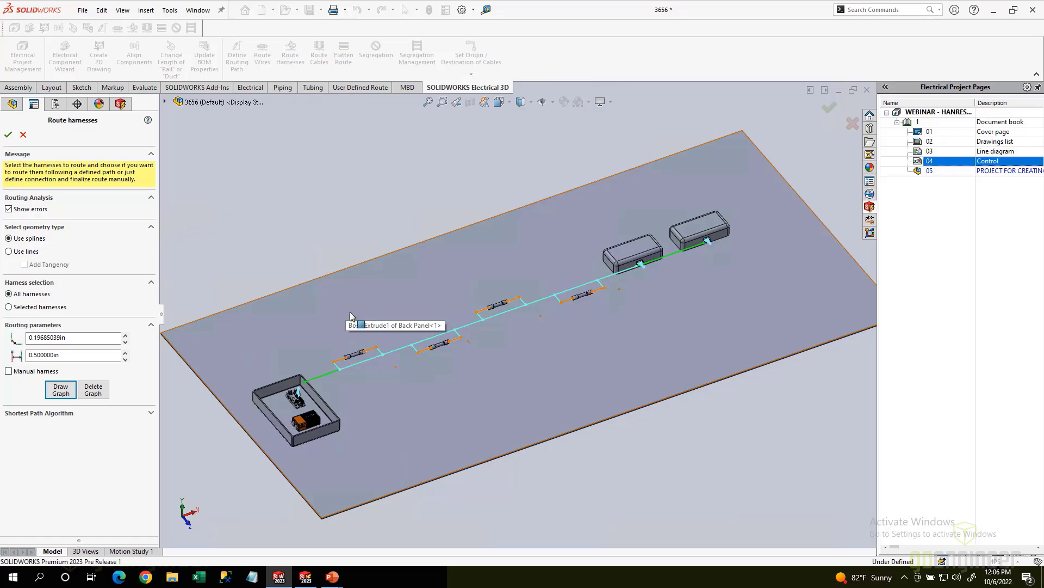
scroll(367, 338, down, 5)
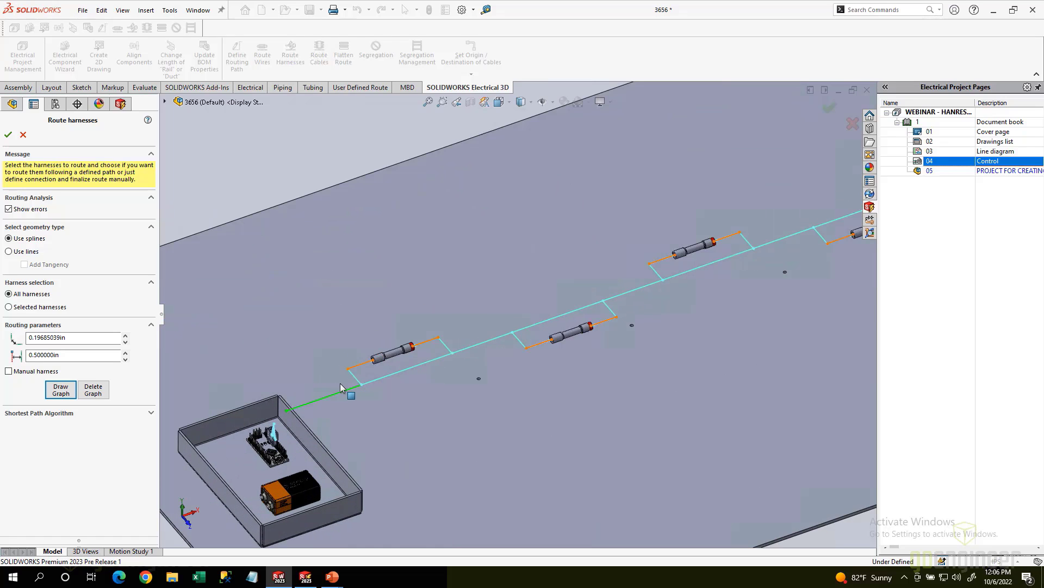
scroll(282, 394, down, 5)
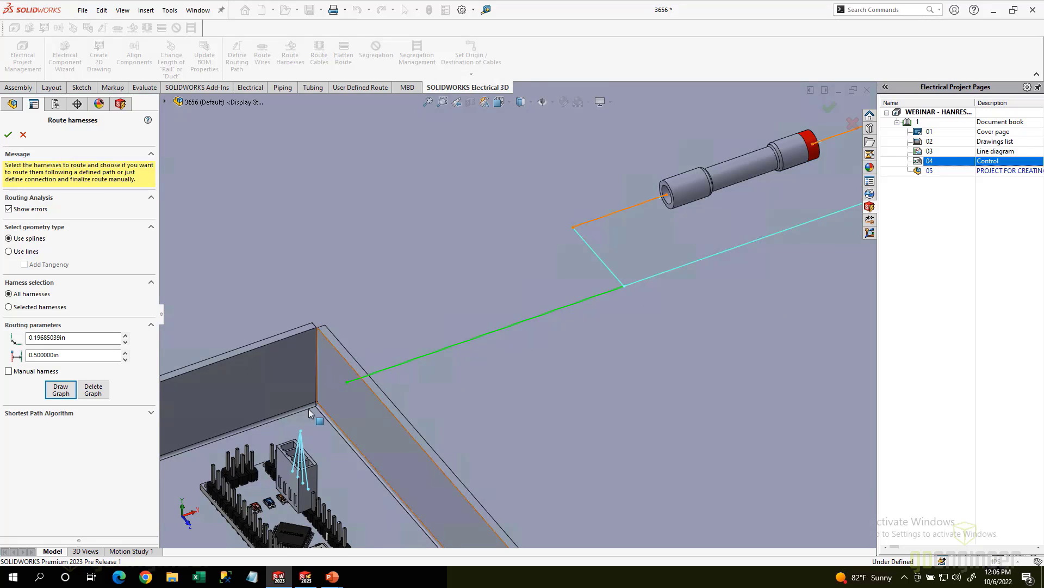
Step: Set the distance between connection point and first routing path to 2 in and redraw the routing graph
click(53, 337)
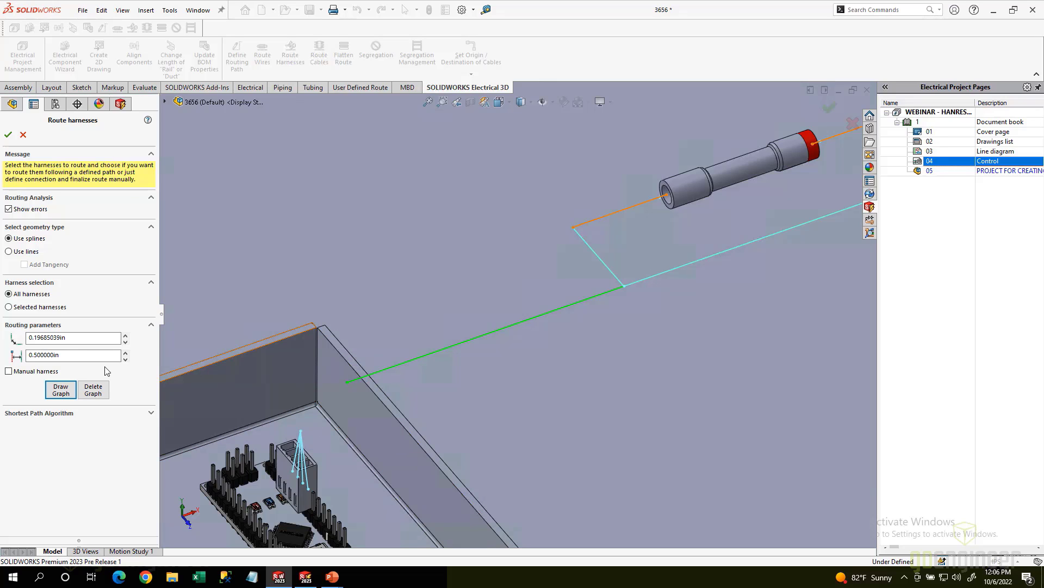
double_click(70, 355)
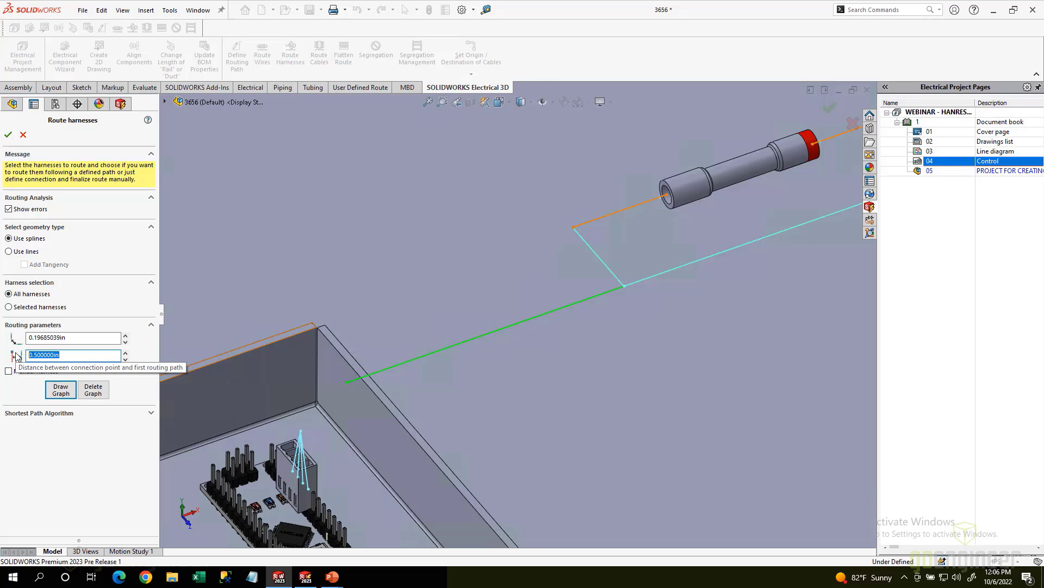
click(60, 389)
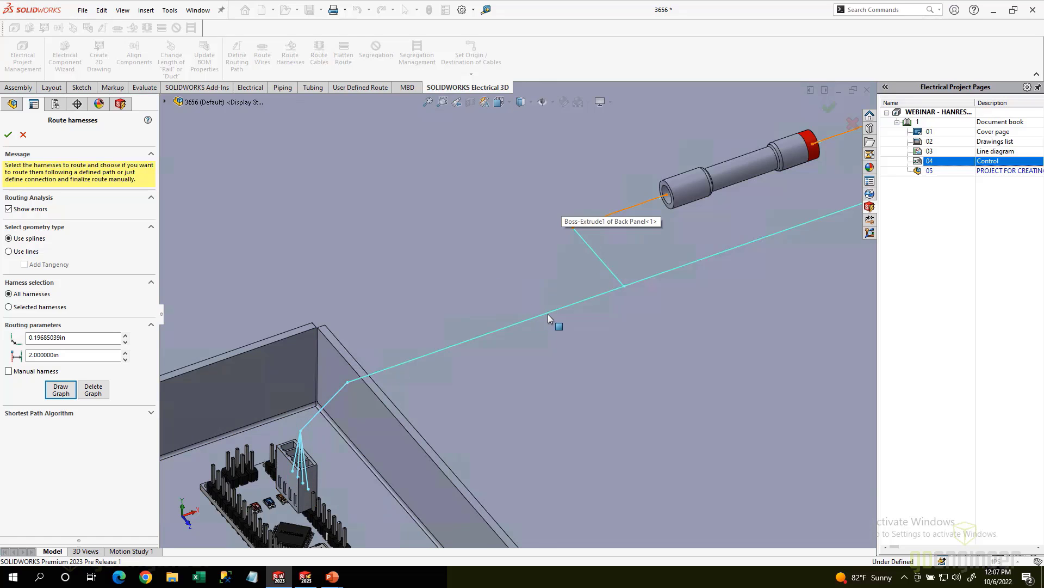
Step: Examine the redrawn routing graph along the splices and at the connectors of both thermo-blocks
scroll(547, 315, up, 5)
scroll(579, 365, down, 5)
scroll(578, 360, up, 2)
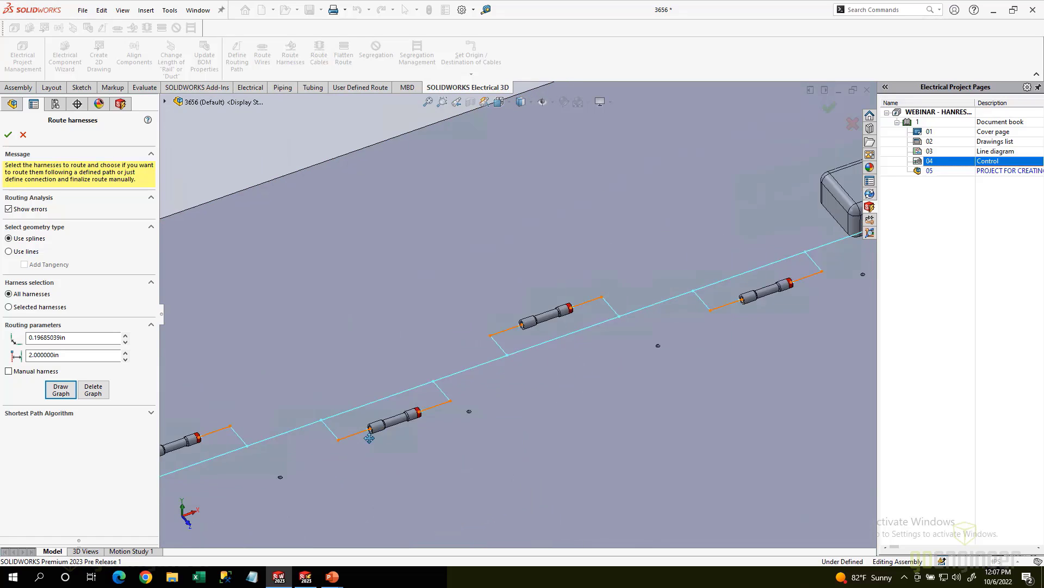
scroll(541, 380, down, 2)
middle_drag(707, 321, 700, 351)
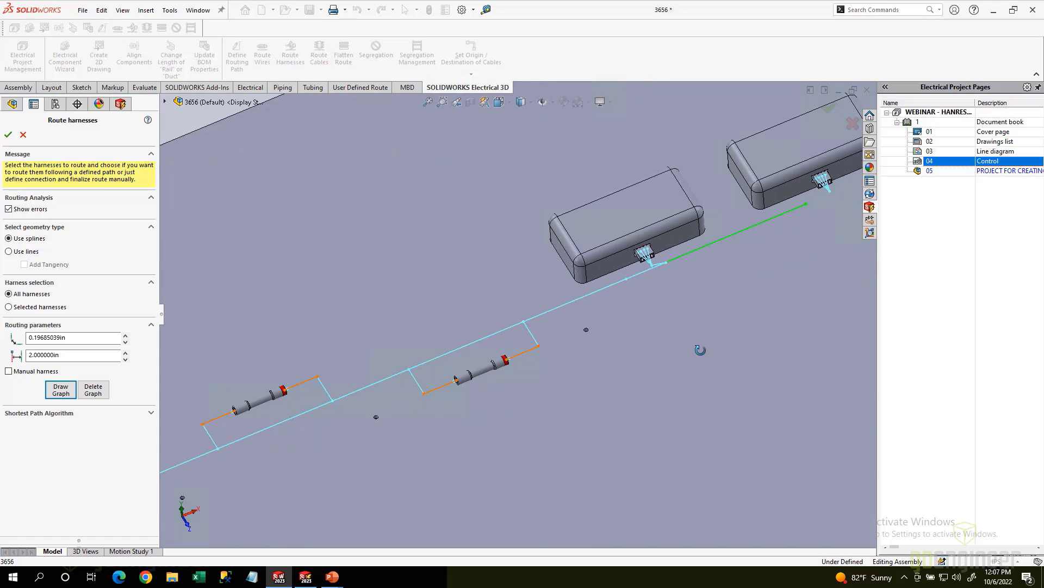
ctrl+middle_drag(732, 292, 618, 394)
middle_click(559, 379)
middle_drag(559, 379, 578, 393)
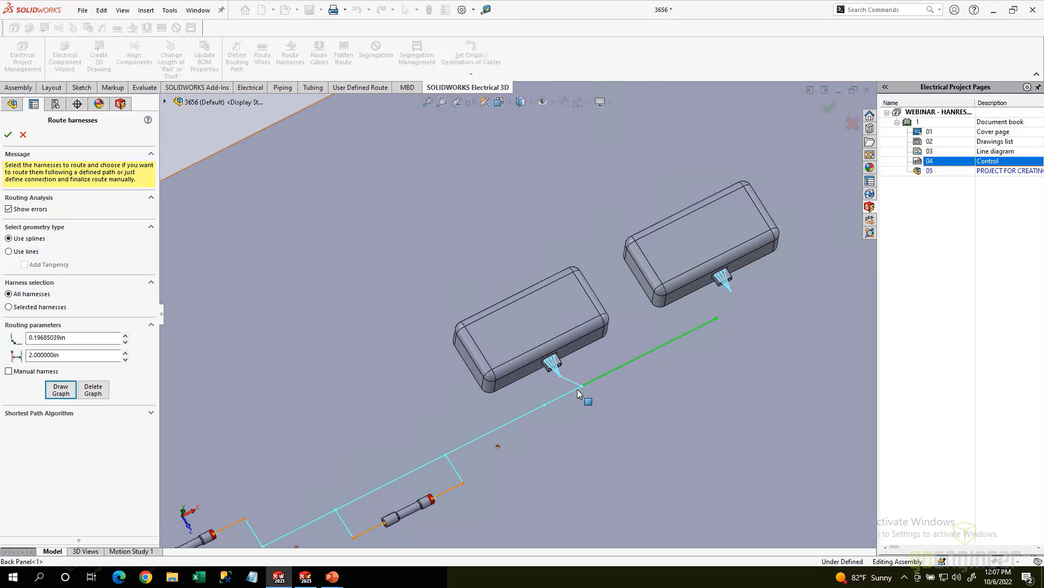
scroll(725, 299, down, 2)
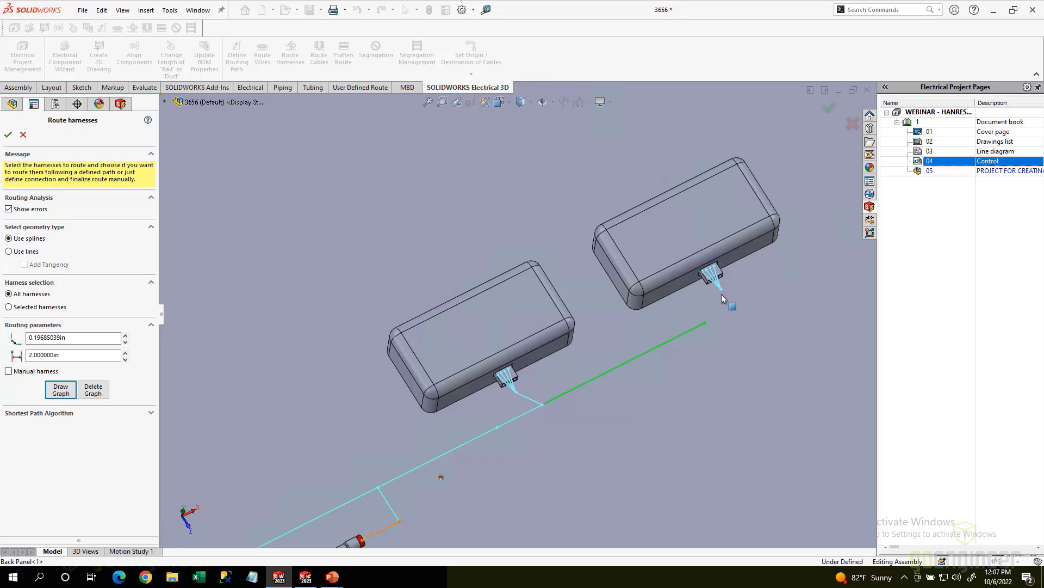
Step: Set the distance between connection point and first routing path to 2.5 in, redraw the graph, and show the shortest path algorithm options
double_click(30, 354)
drag(74, 357, 2, 354)
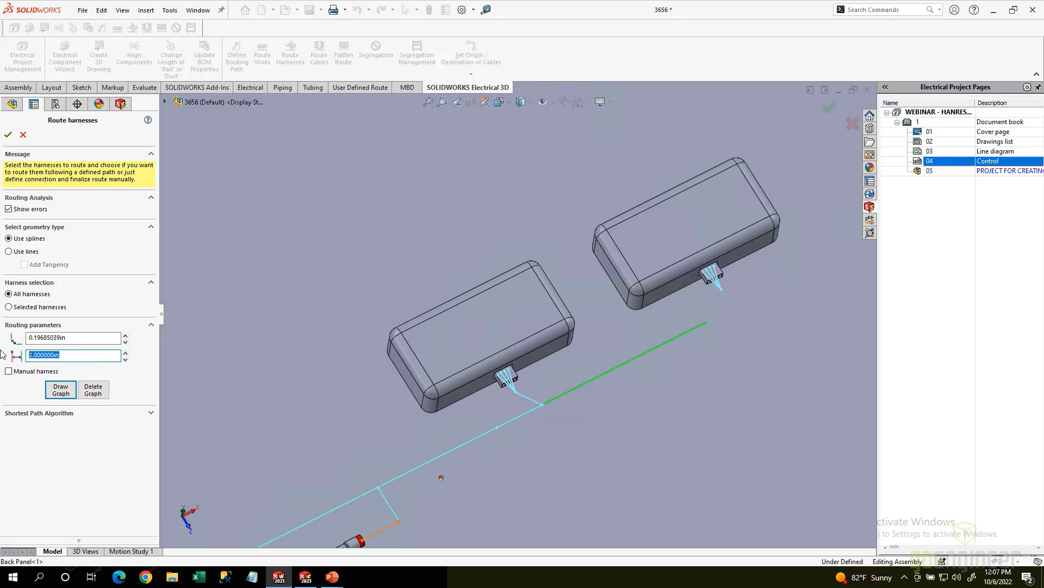
text(2.5)
click(54, 389)
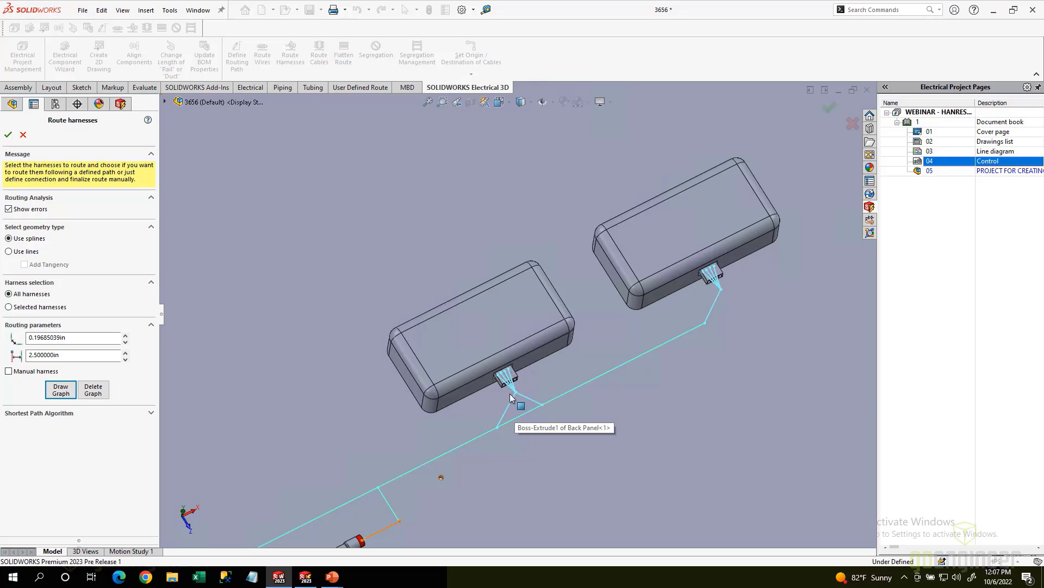
scroll(499, 411, up, 5)
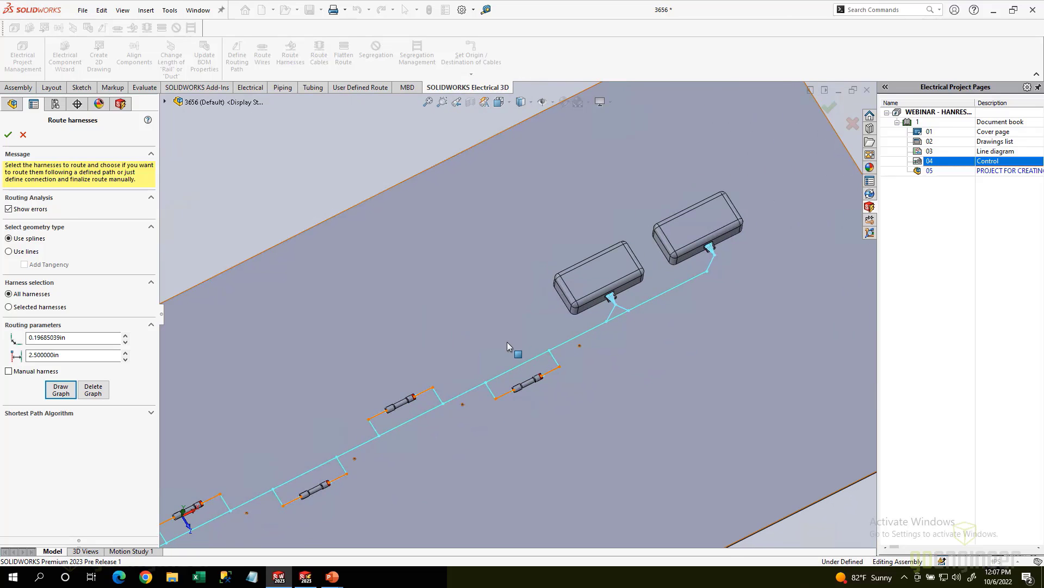
click(151, 413)
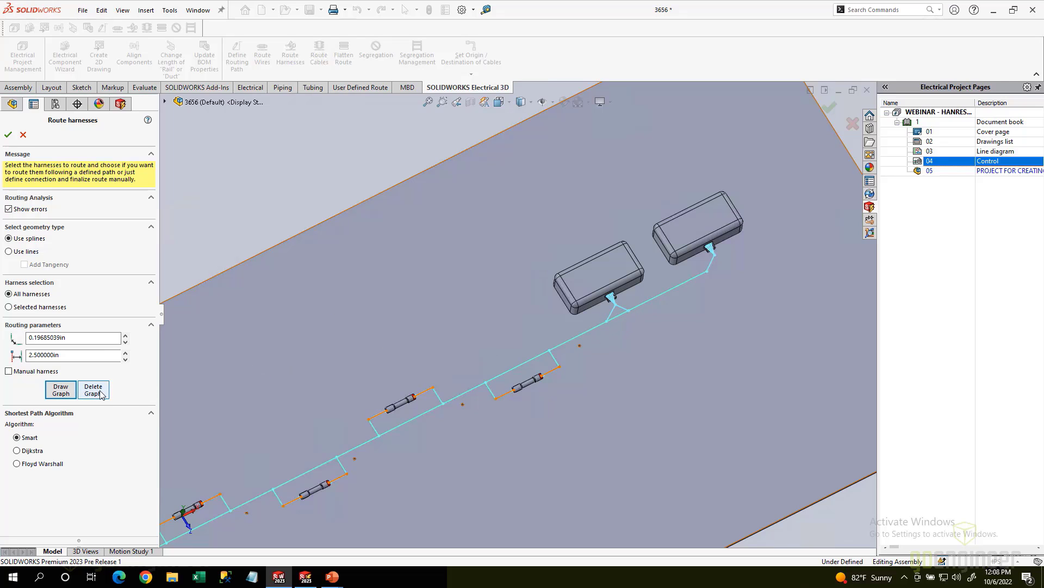
Step: Delete the routing graph and route all harnesses with splines along the defined path
click(152, 415)
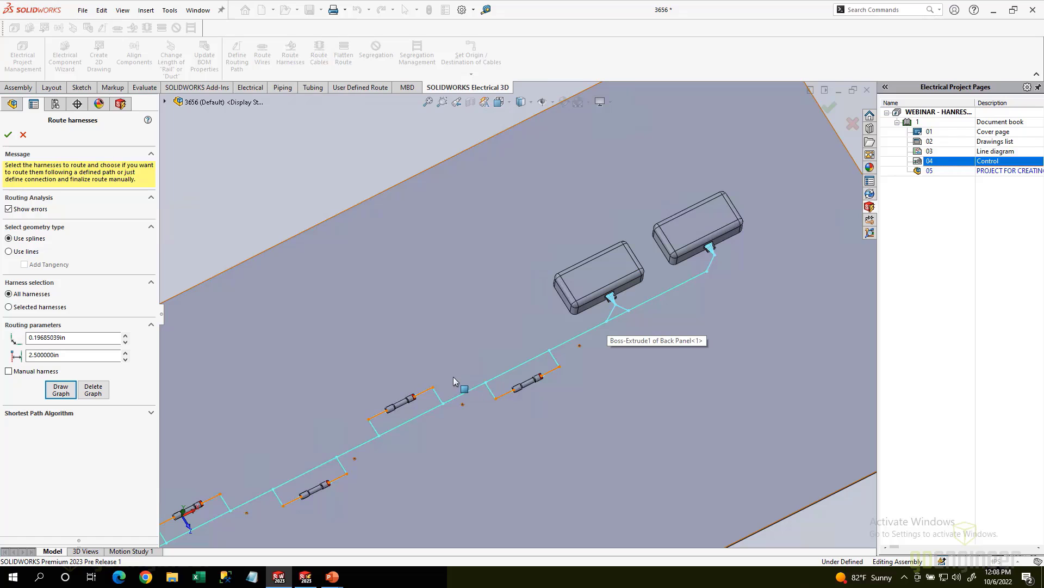
scroll(462, 343, up, 5)
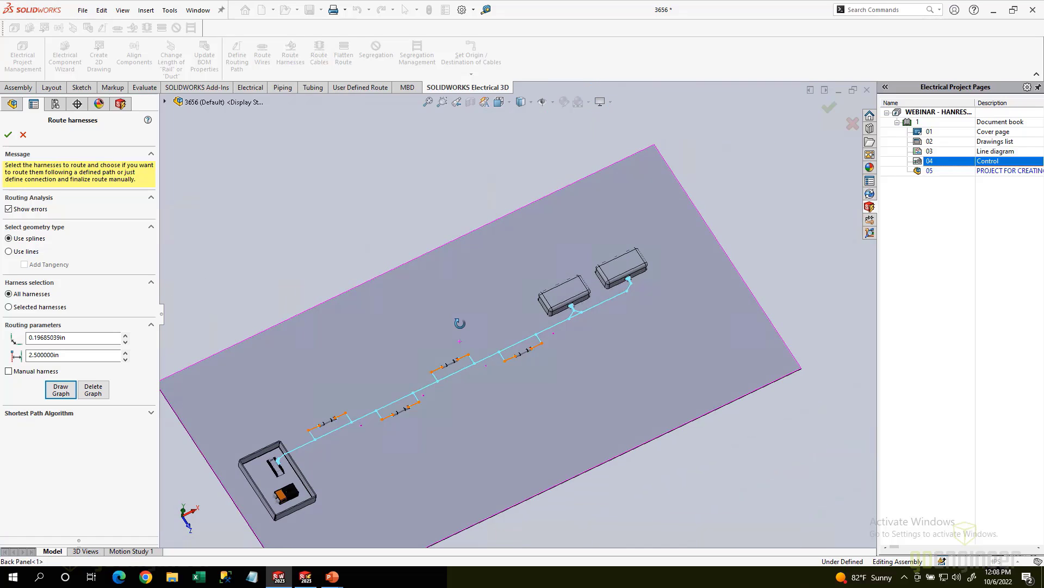
scroll(424, 309, down, 3)
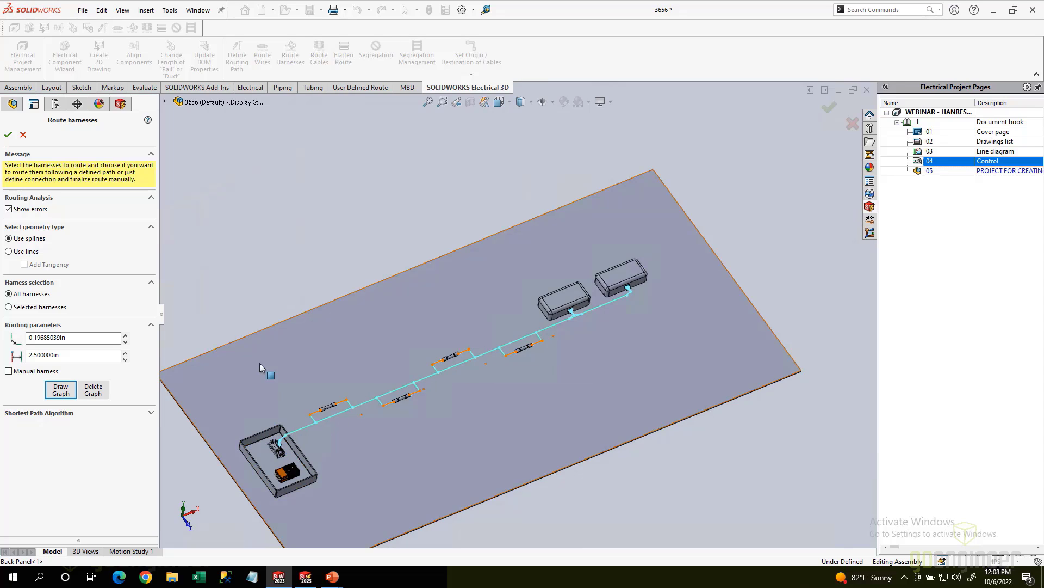
click(93, 389)
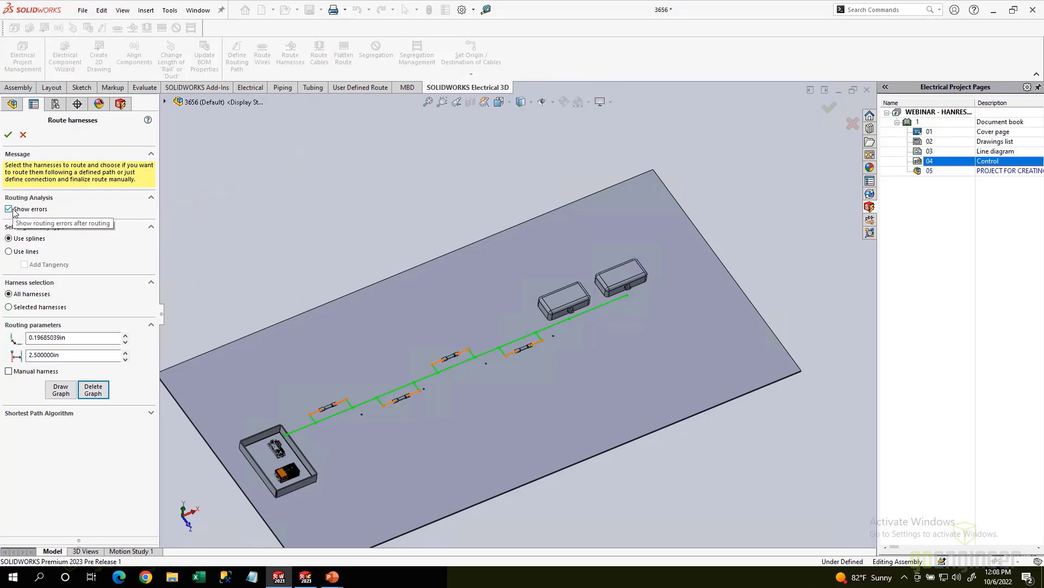
click(8, 135)
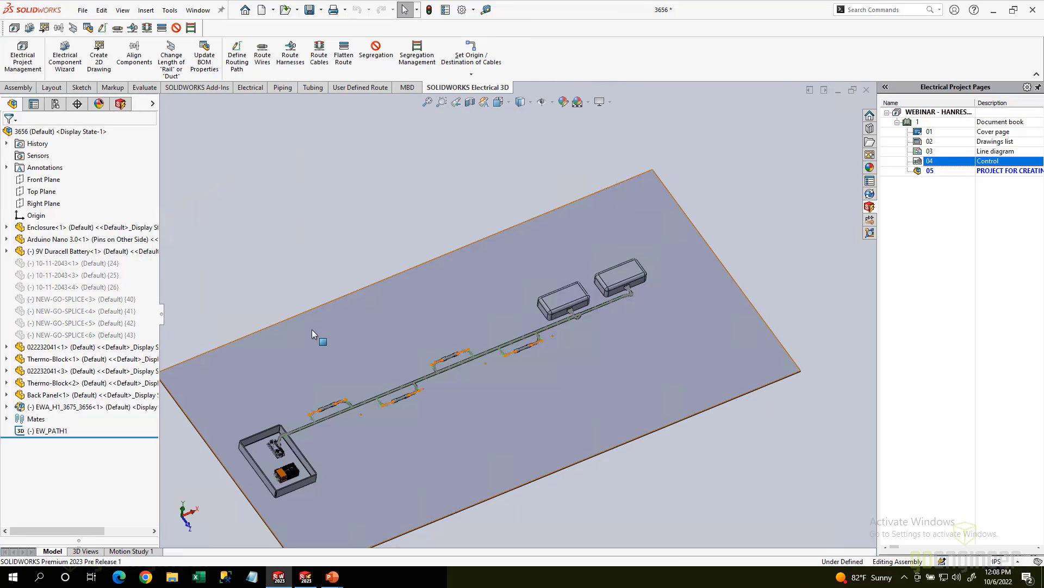
Step: Hide the routing path sketches in the assembly view
scroll(308, 432, down, 5)
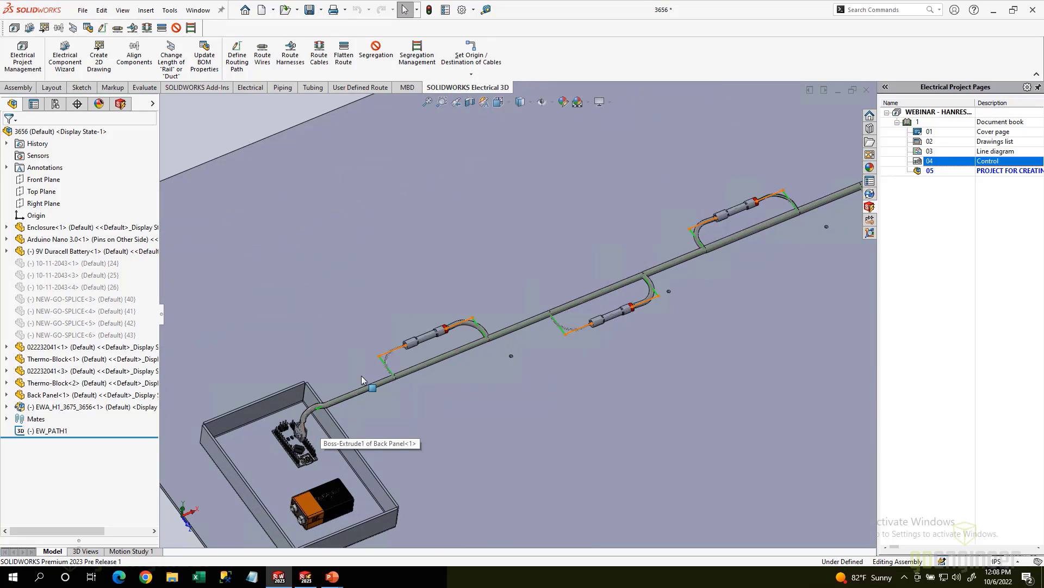
scroll(477, 146, up, 5)
click(552, 102)
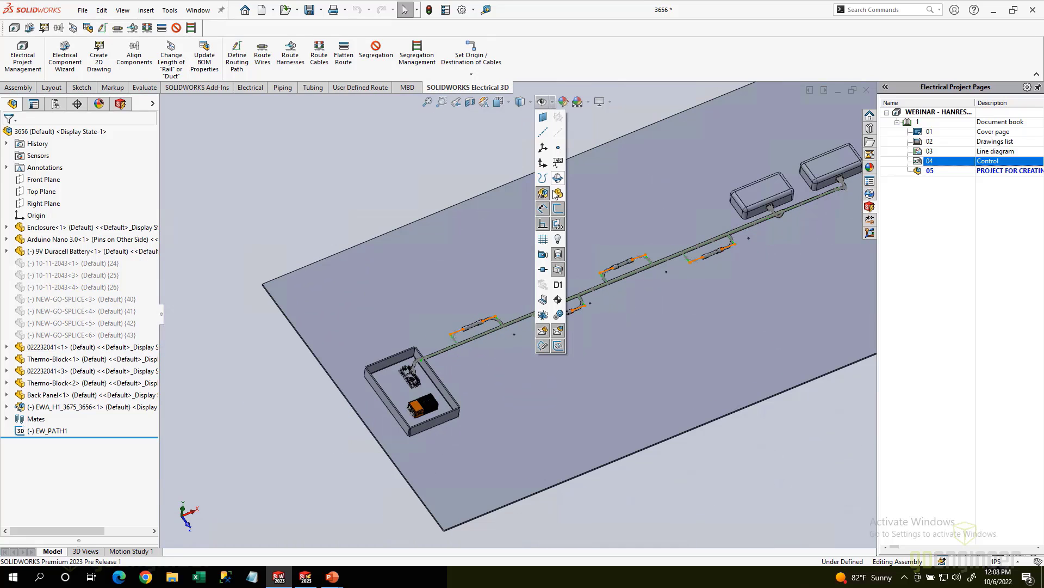
click(557, 210)
Step: Examine the routed harness from the Arduino connector in the enclosure along the trunk to the splices
scroll(419, 368, down, 10)
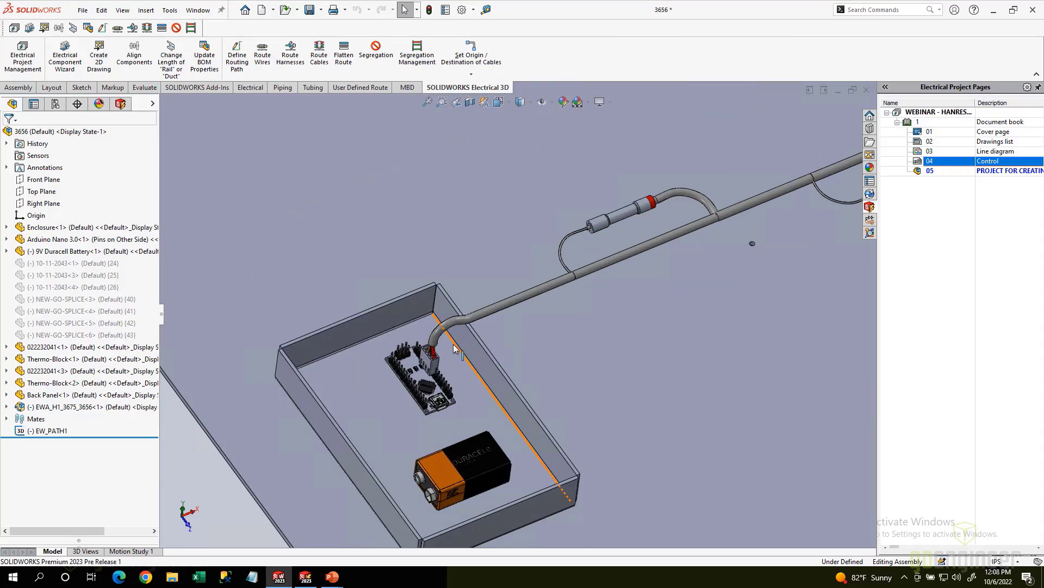
middle_drag(447, 327, 482, 325)
scroll(421, 354, down, 1)
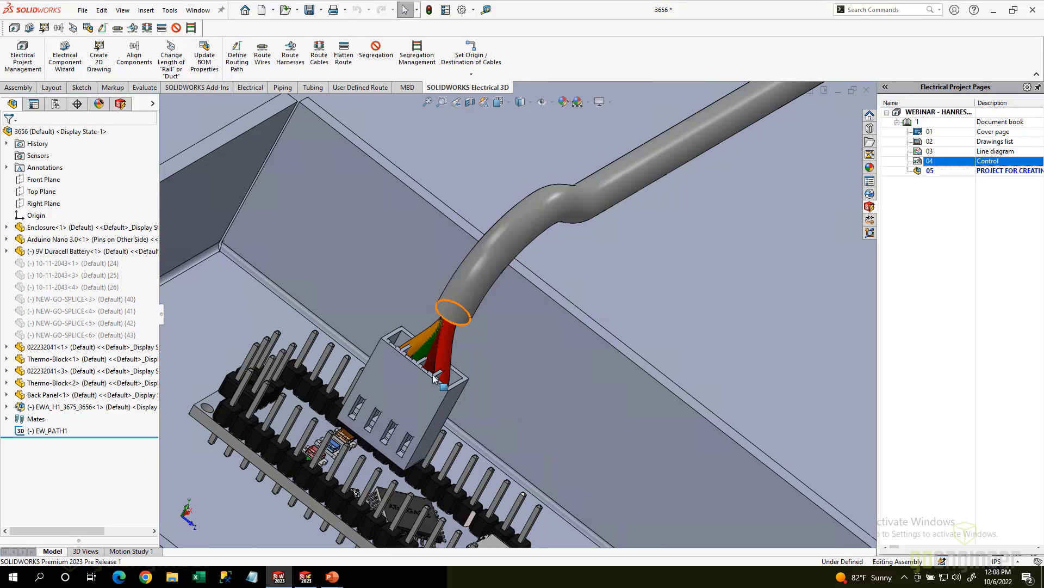
scroll(459, 314, up, 2)
scroll(458, 314, up, 2)
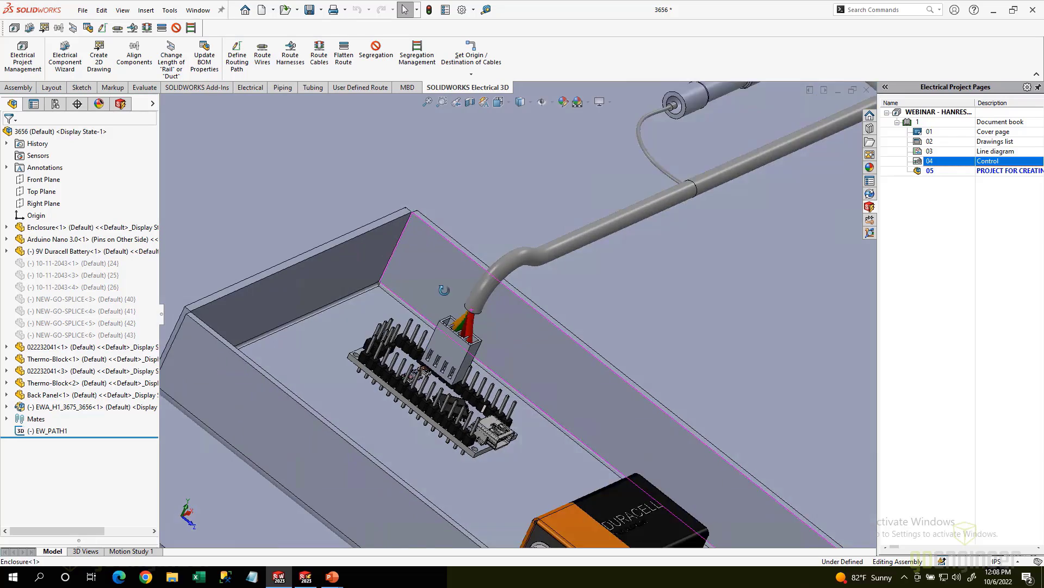
middle_drag(445, 292, 405, 279)
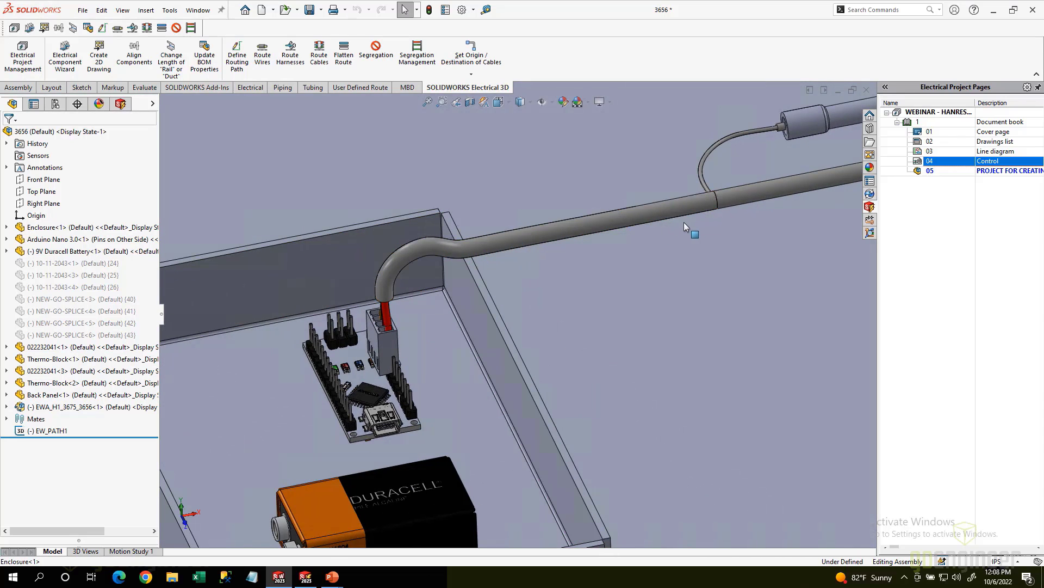
scroll(789, 213, up, 2)
ctrl+middle_drag(809, 207, 675, 239)
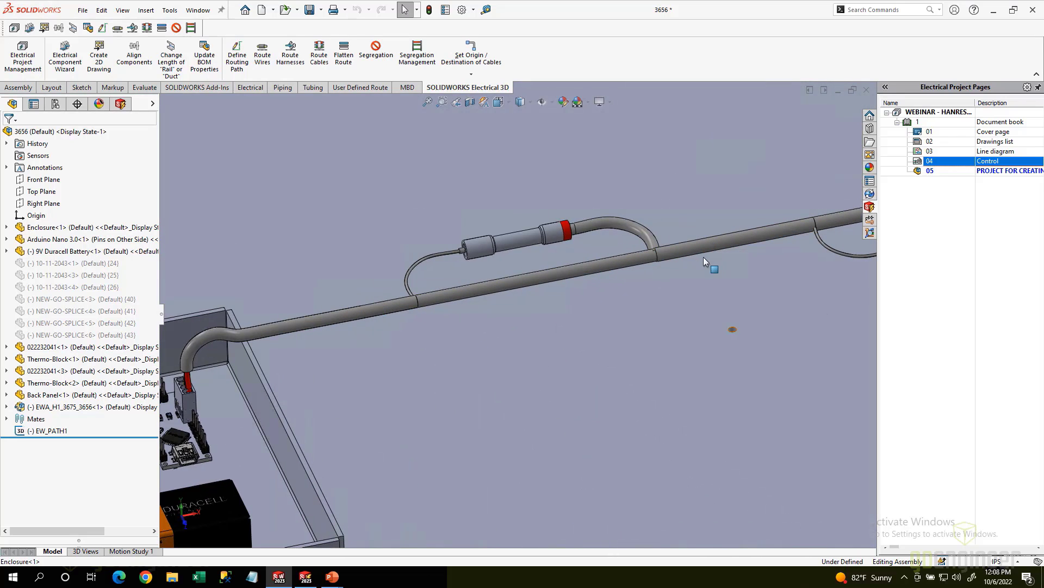
scroll(625, 263, up, 2)
ctrl+middle_drag(542, 306, 413, 325)
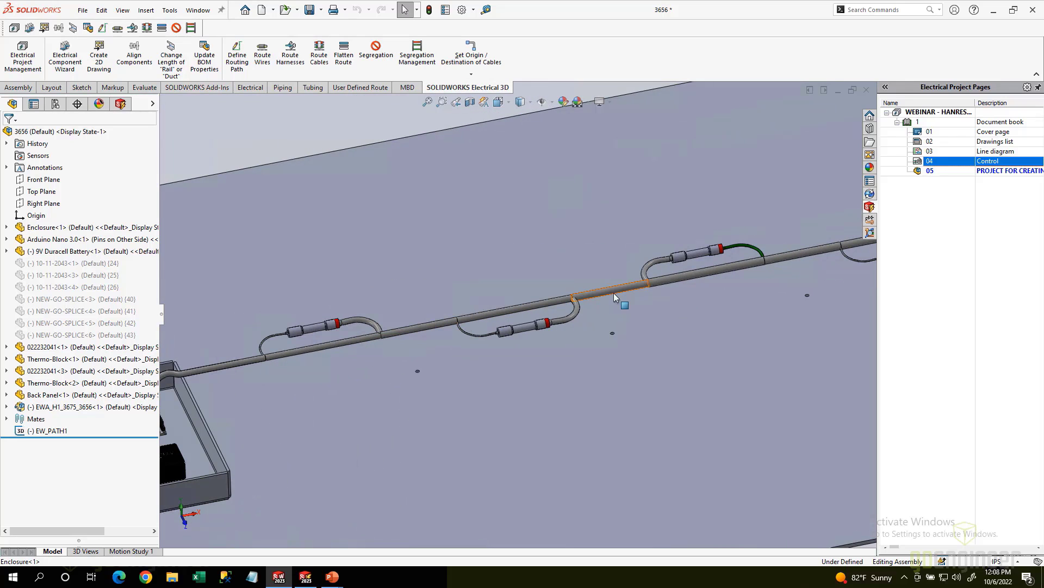
ctrl+middle_drag(701, 273, 598, 296)
scroll(321, 354, up, 2)
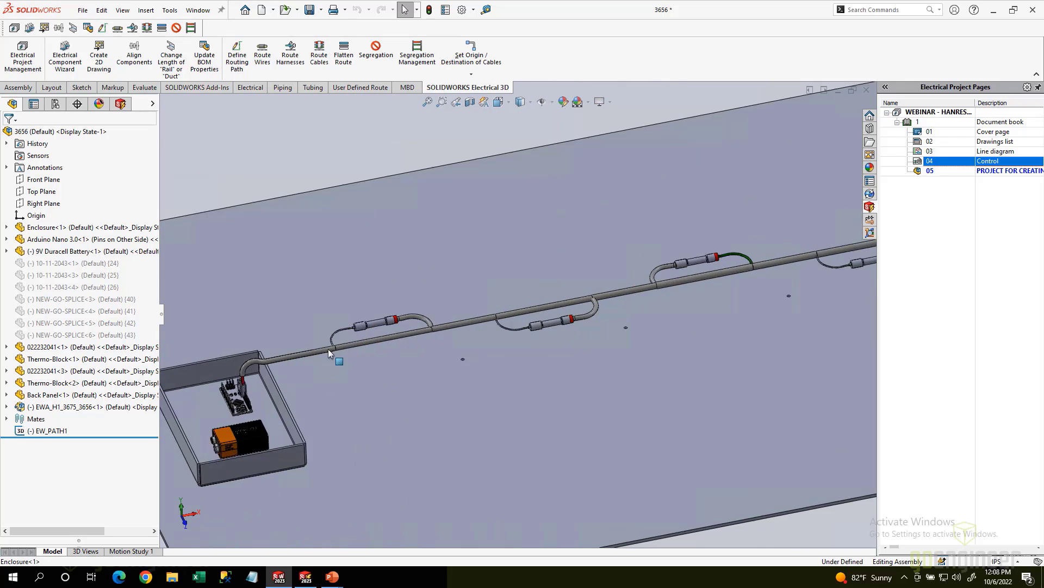
Step: Inspect the cables entering and leaving each splice along the harness trunk
scroll(425, 321, down, 4)
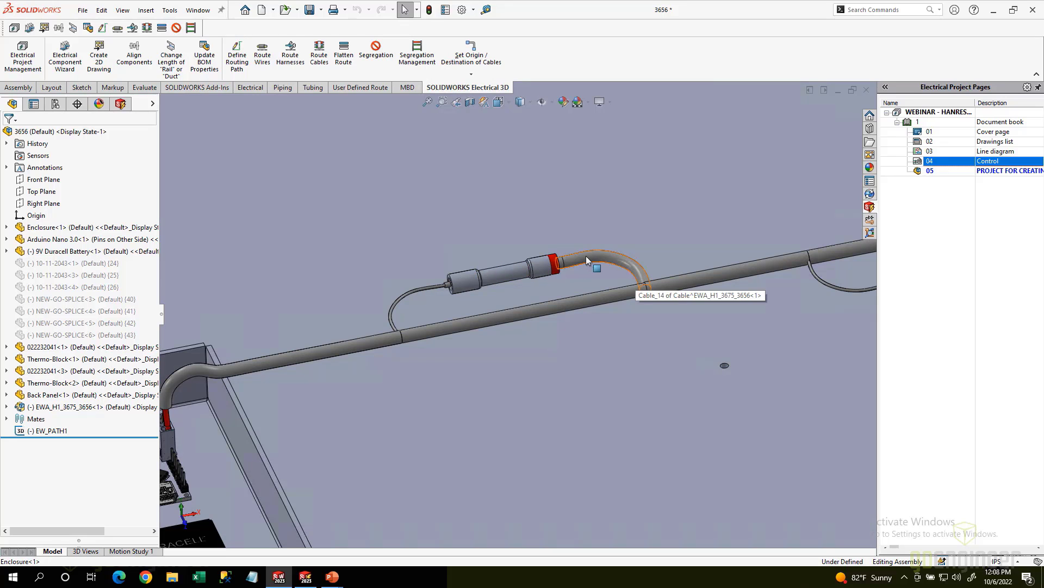
scroll(603, 264, up, 3)
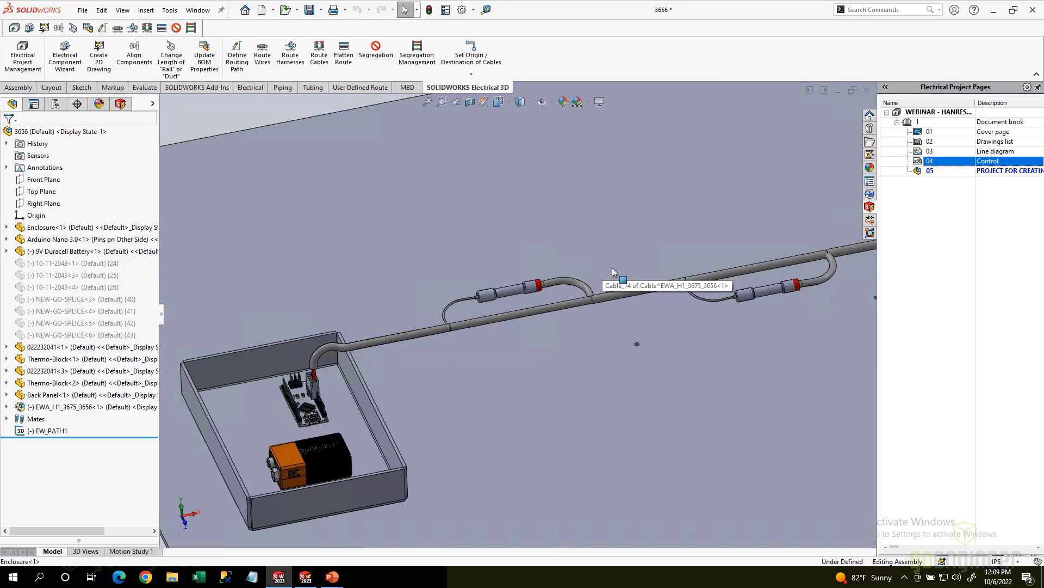
scroll(479, 325, down, 3)
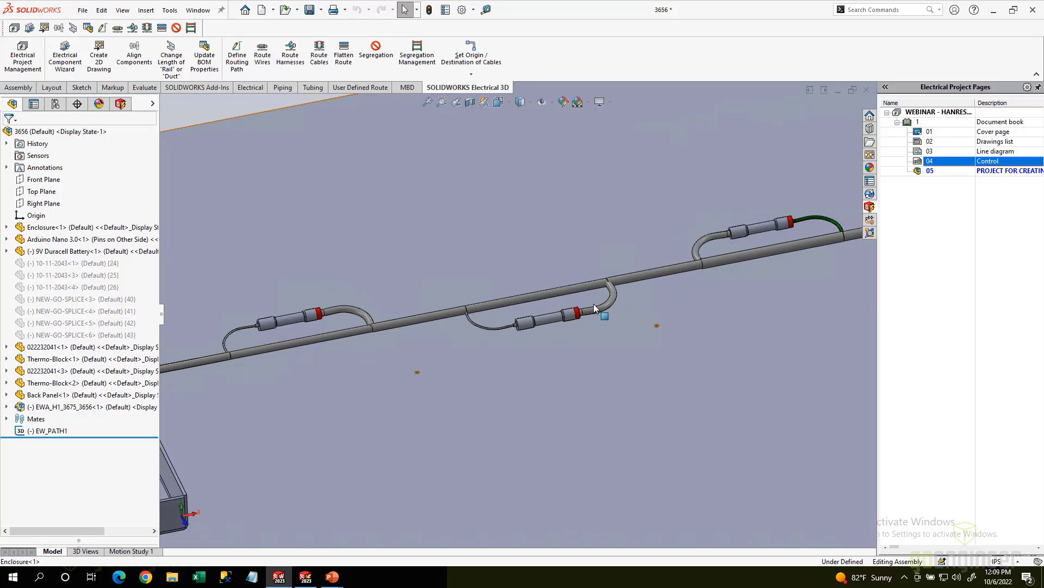
scroll(621, 286, up, 2)
scroll(474, 346, down, 3)
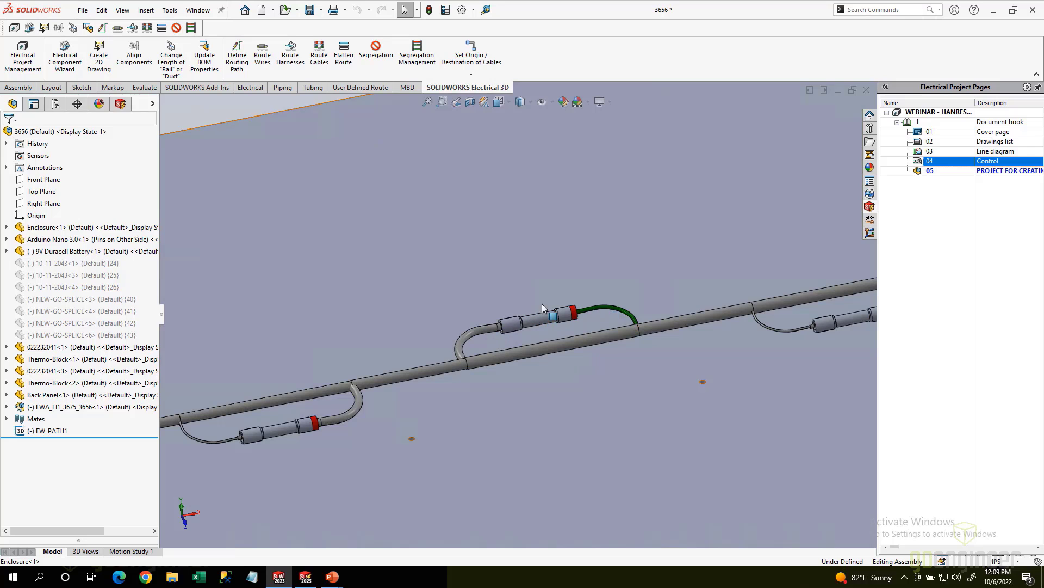
scroll(539, 327, up, 3)
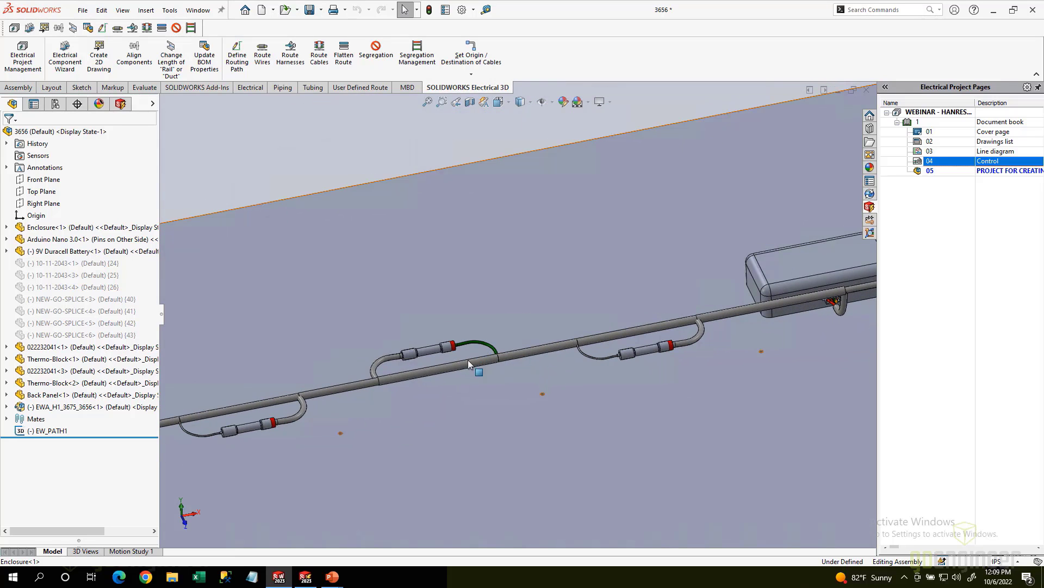
scroll(408, 360, down, 2)
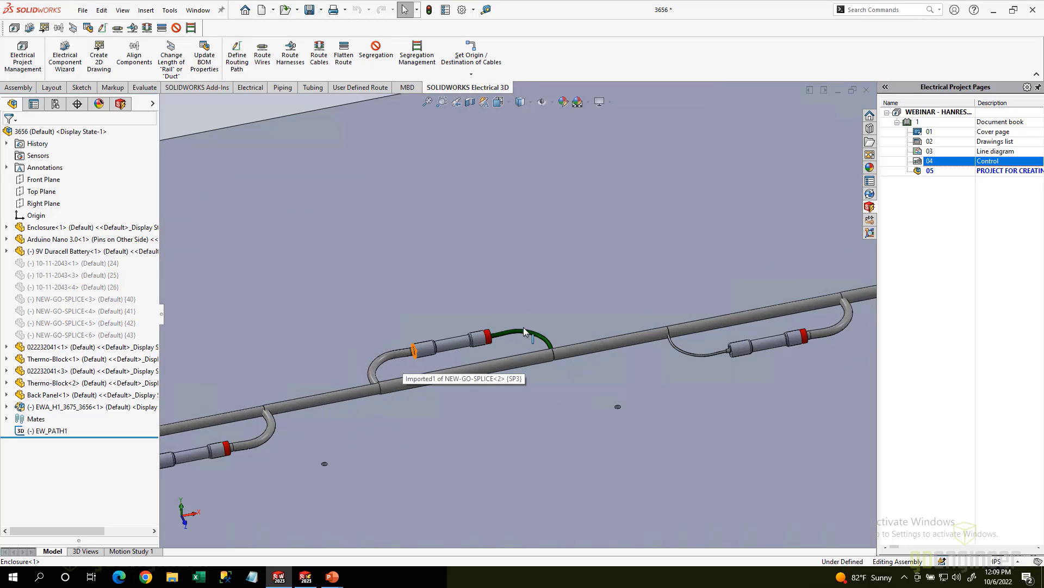
ctrl+middle_drag(605, 344, 451, 363)
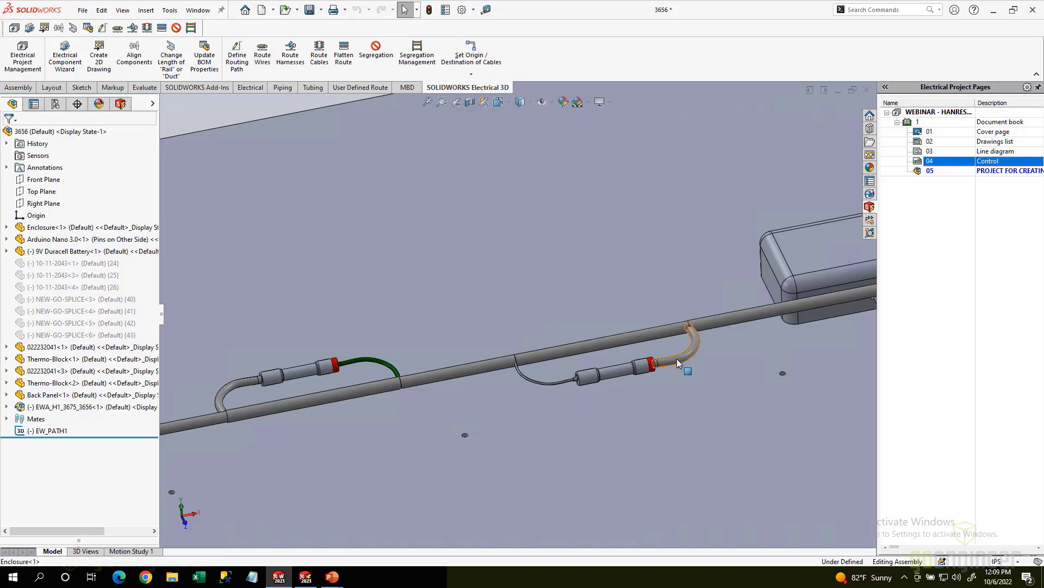
Step: Examine how the harness branches connect to the connectors of both thermo-blocks
scroll(671, 348, up, 2)
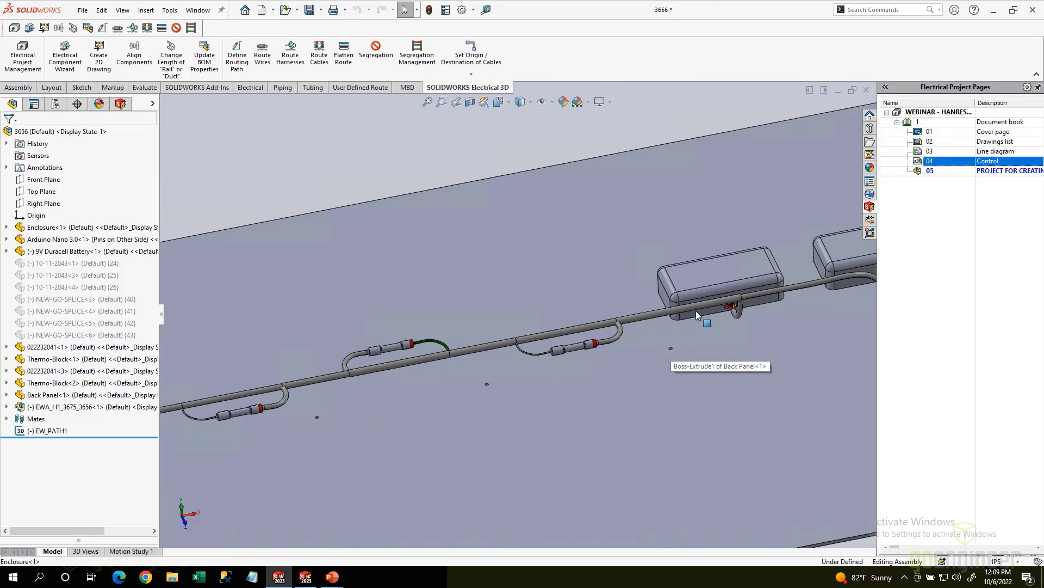
scroll(675, 335, up, 2)
scroll(625, 344, down, 2)
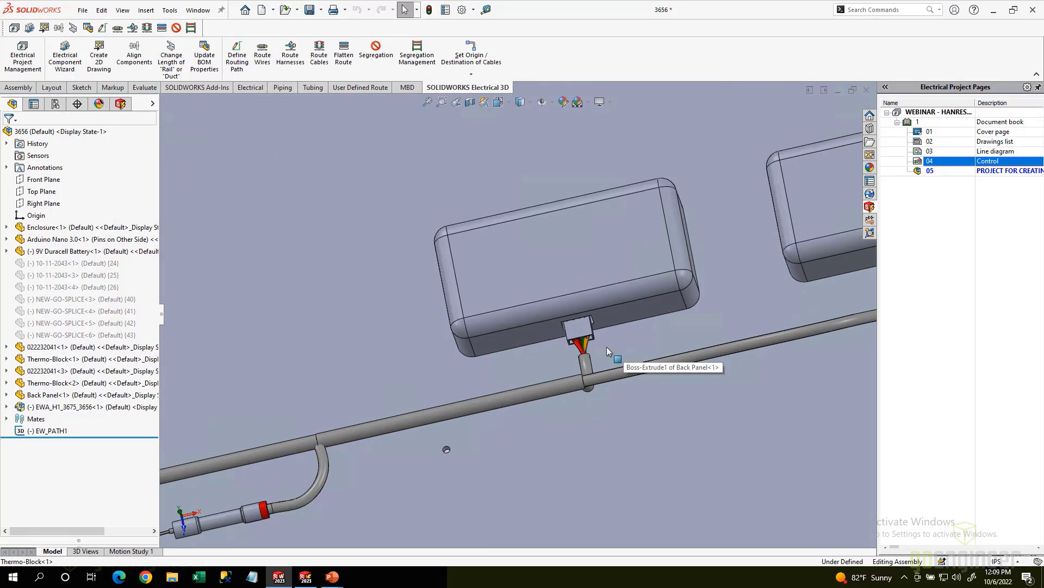
scroll(582, 343, down, 2)
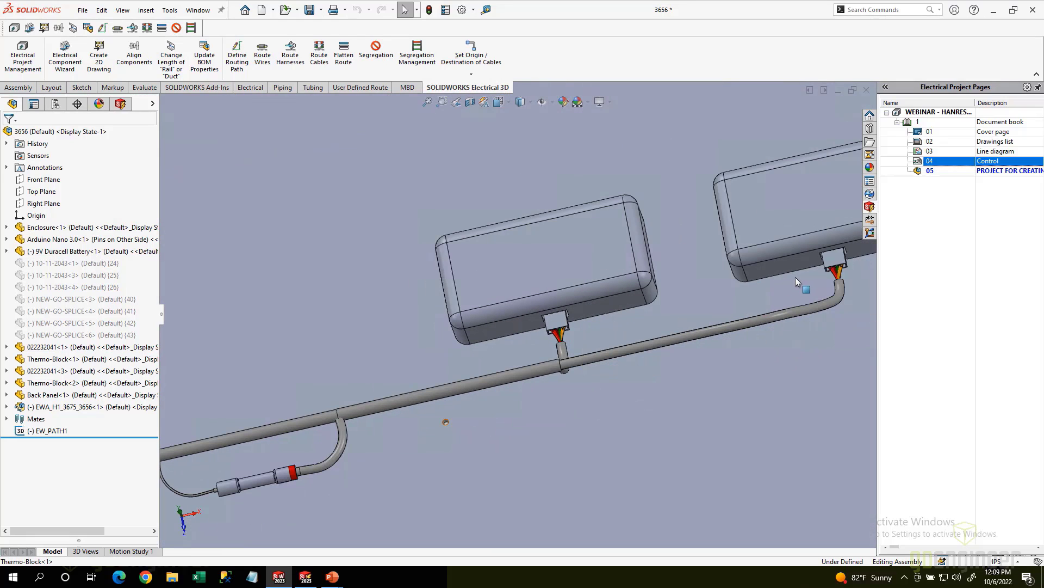
scroll(531, 355, up, 3)
middle_drag(530, 355, 536, 238)
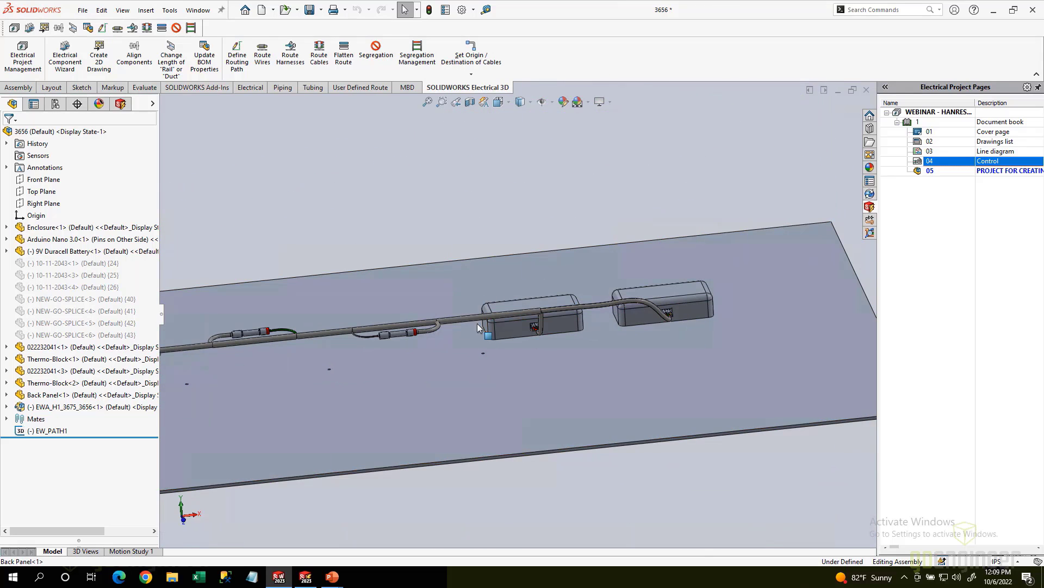
Step: Open the NEW-GO-SPLICE part of splice SP3 from the assembly
scroll(452, 322, down, 3)
middle_drag(388, 298, 514, 318)
scroll(514, 318, down, 4)
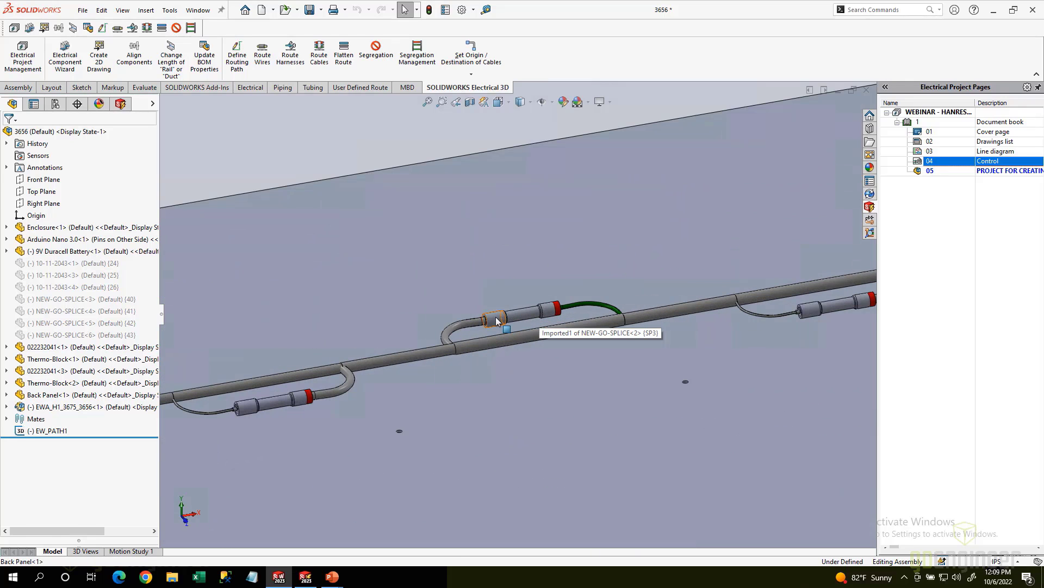
click(496, 318)
click(528, 253)
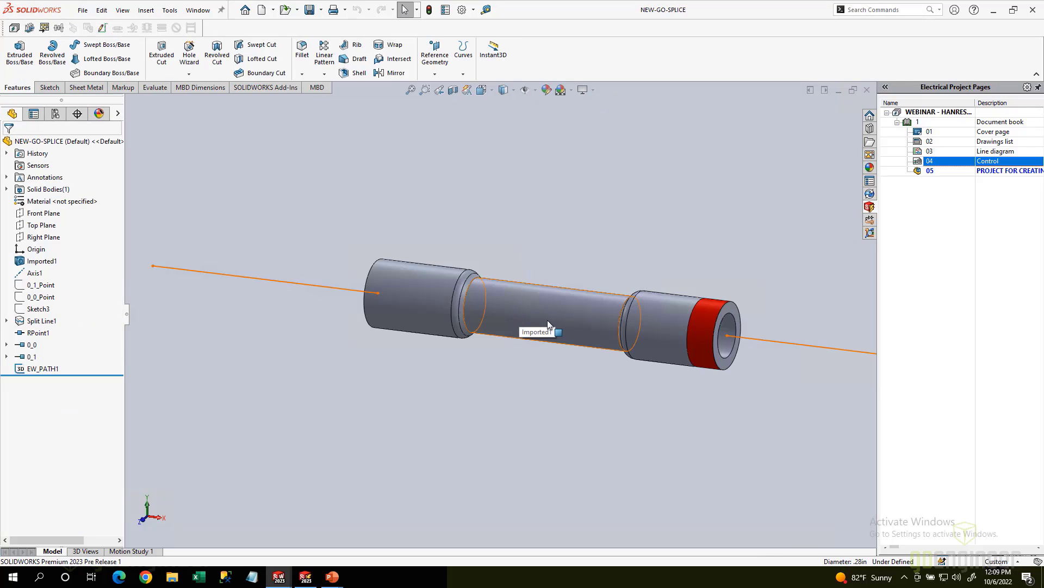
Step: Show the splice's connection points 0_0 and 0_1 and its routing point RPoint1
key(f)
click(24, 345)
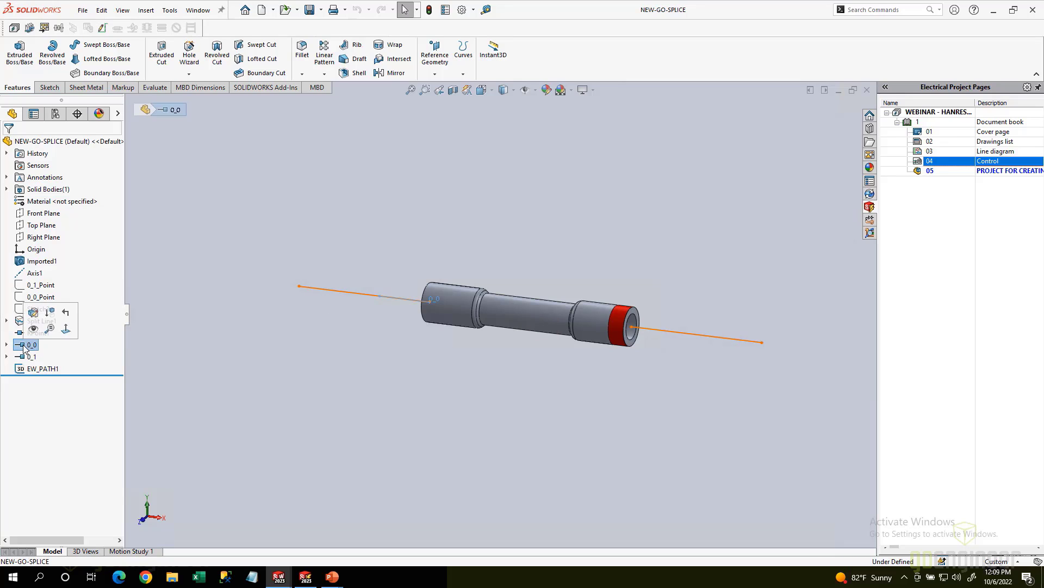
ctrl+click(23, 357)
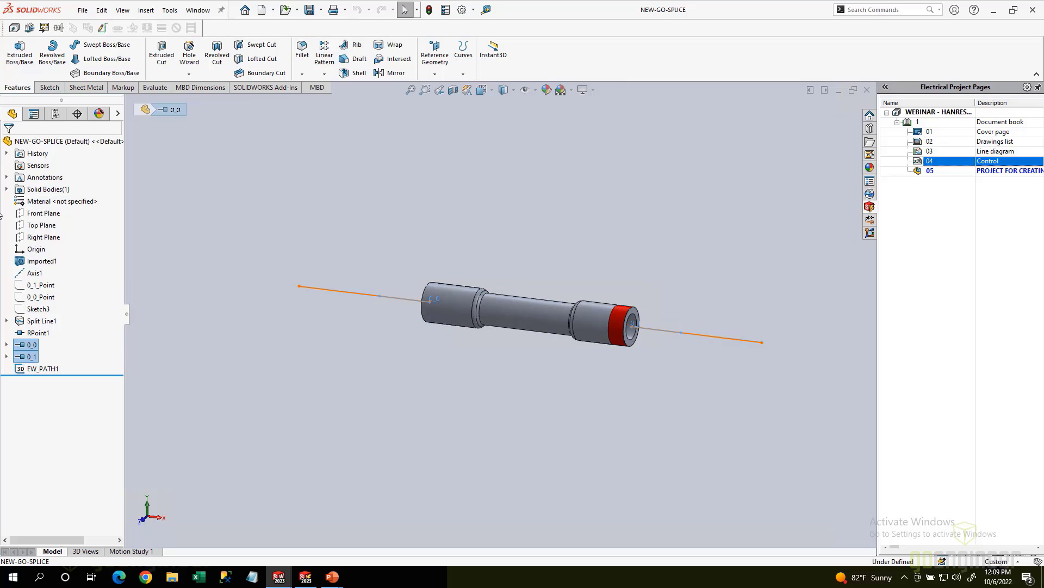
click(27, 332)
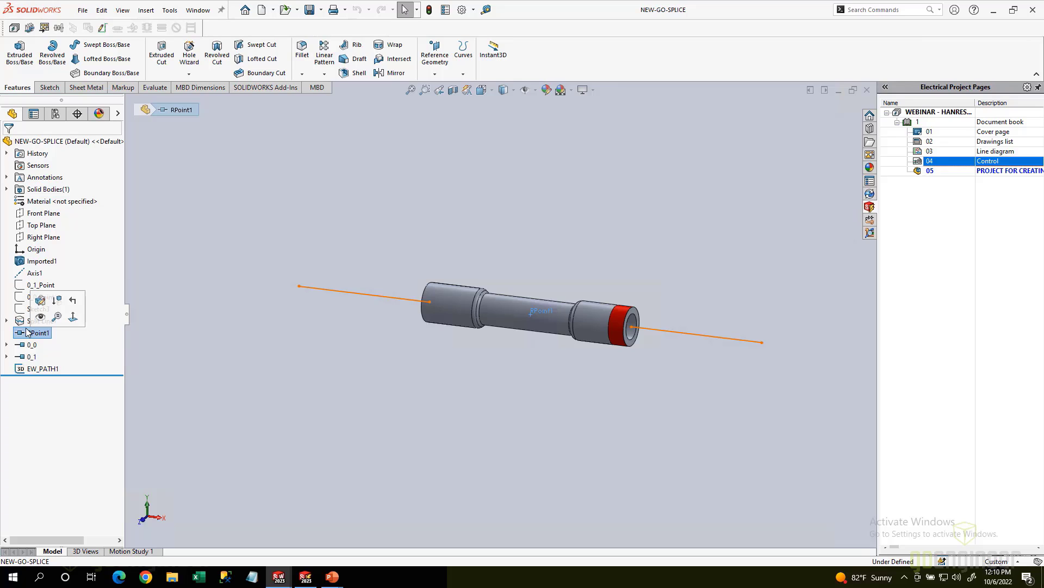
click(269, 240)
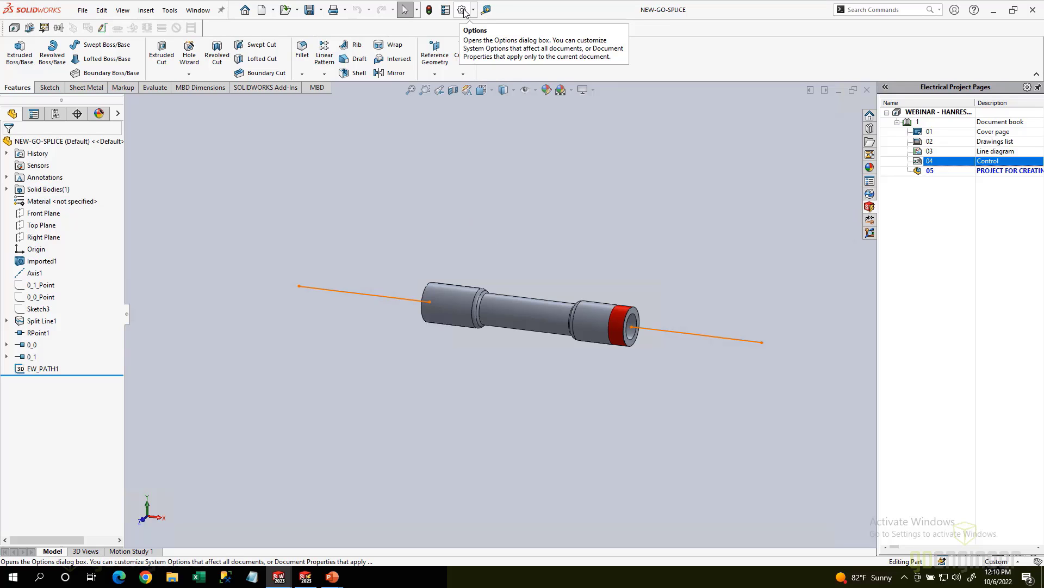
Step: Review the splice's custom file properties, including Component Type, and select the red split-line face at its end
click(444, 11)
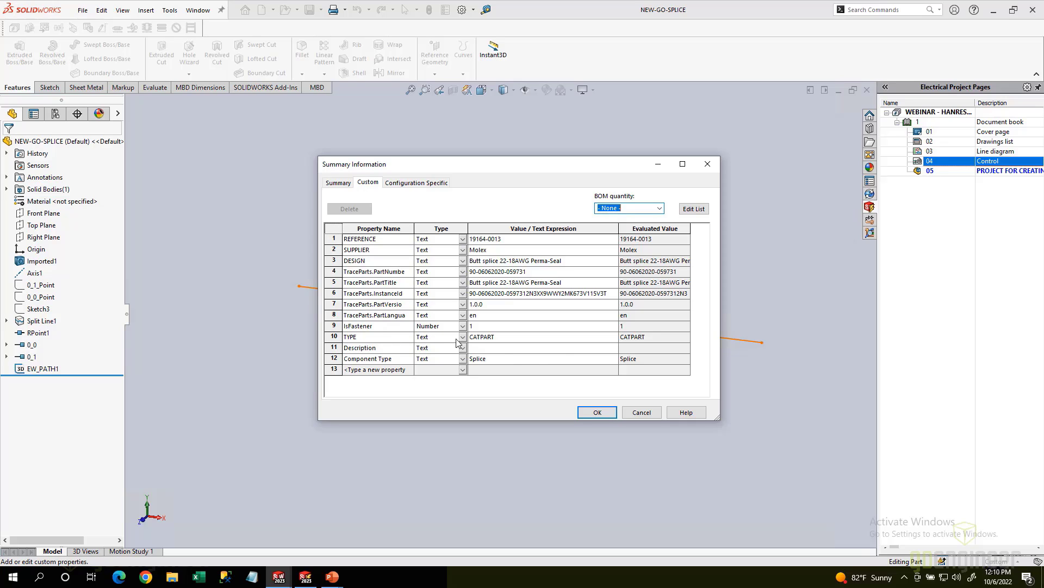
click(583, 412)
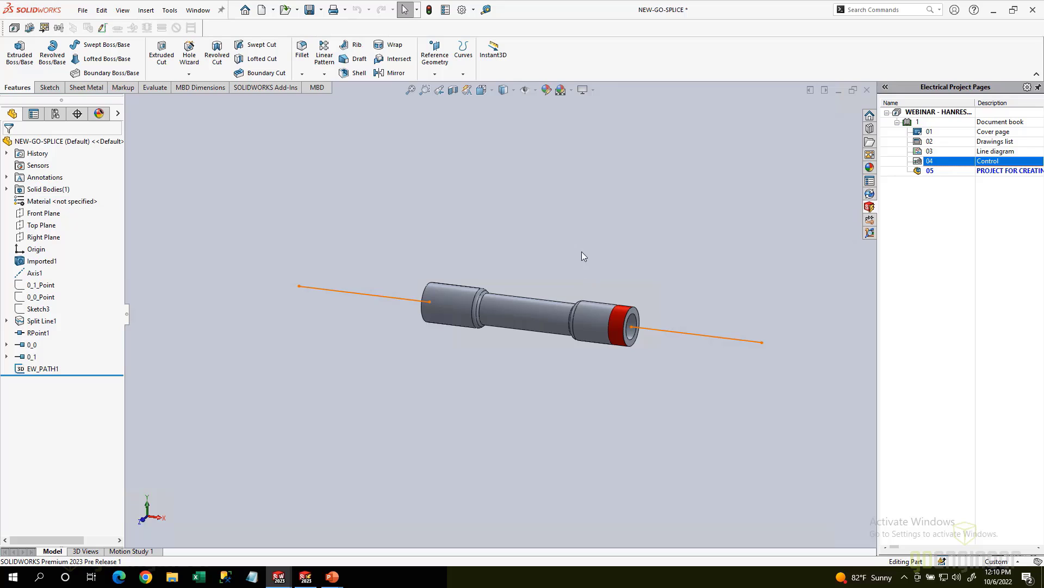
middle_drag(517, 258, 538, 253)
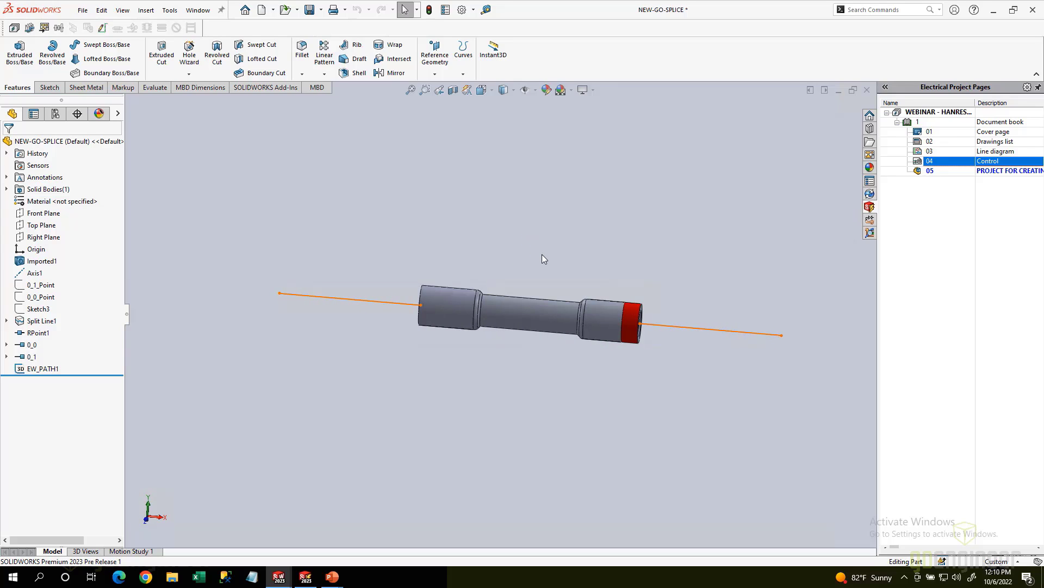
click(635, 318)
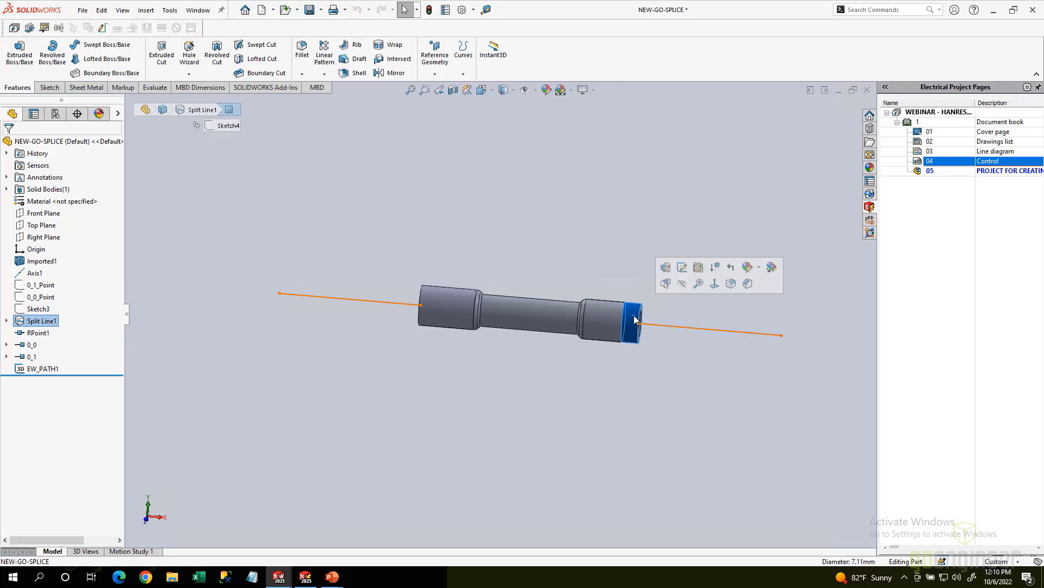
Step: Highlight connection point 0_0 on the splice, save the NEW-GO-SPLICE part and close it to return to the assembly
click(632, 282)
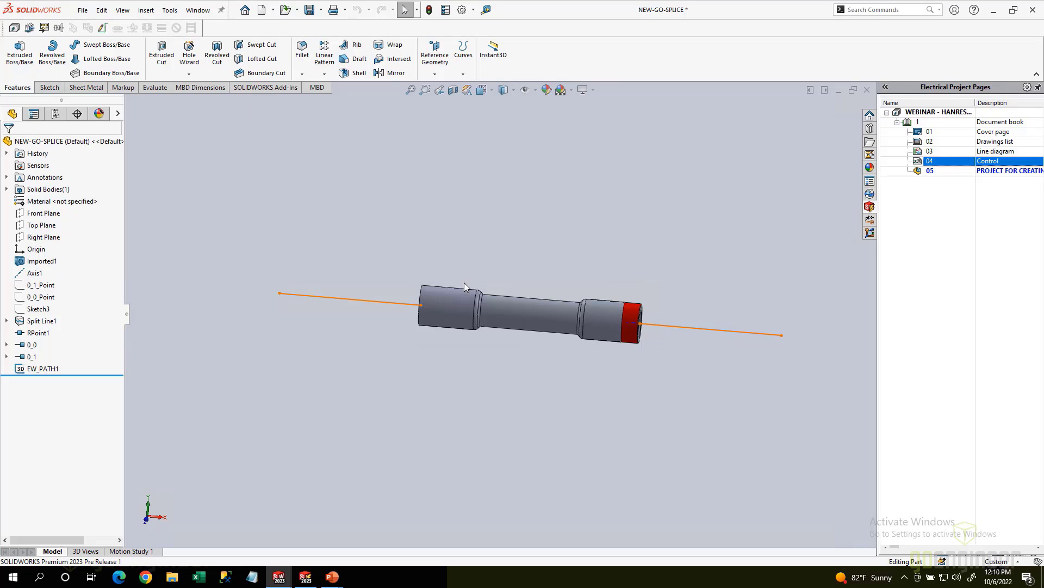
click(35, 345)
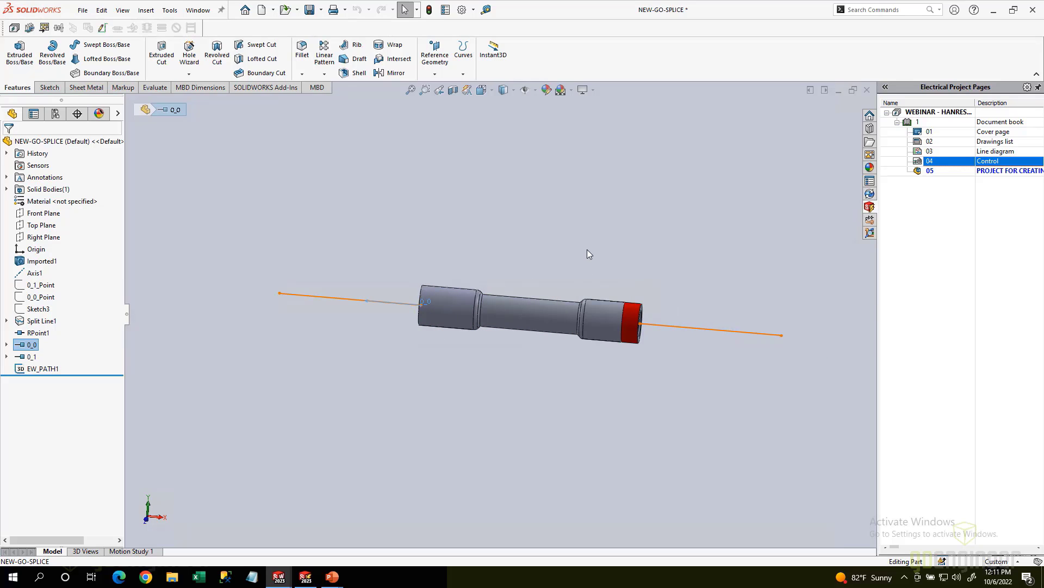
middle_drag(532, 250, 514, 245)
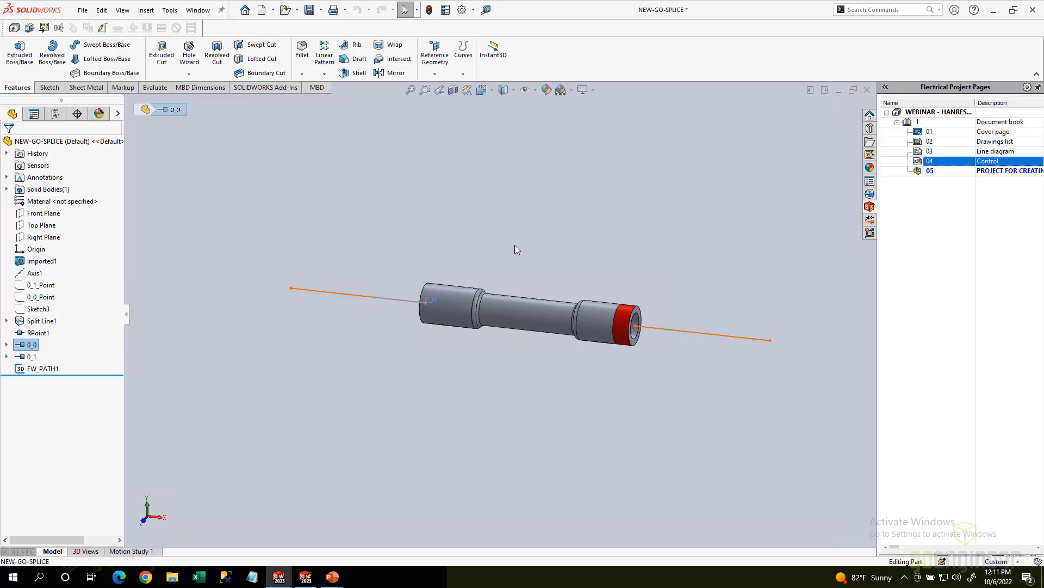
click(309, 10)
click(866, 90)
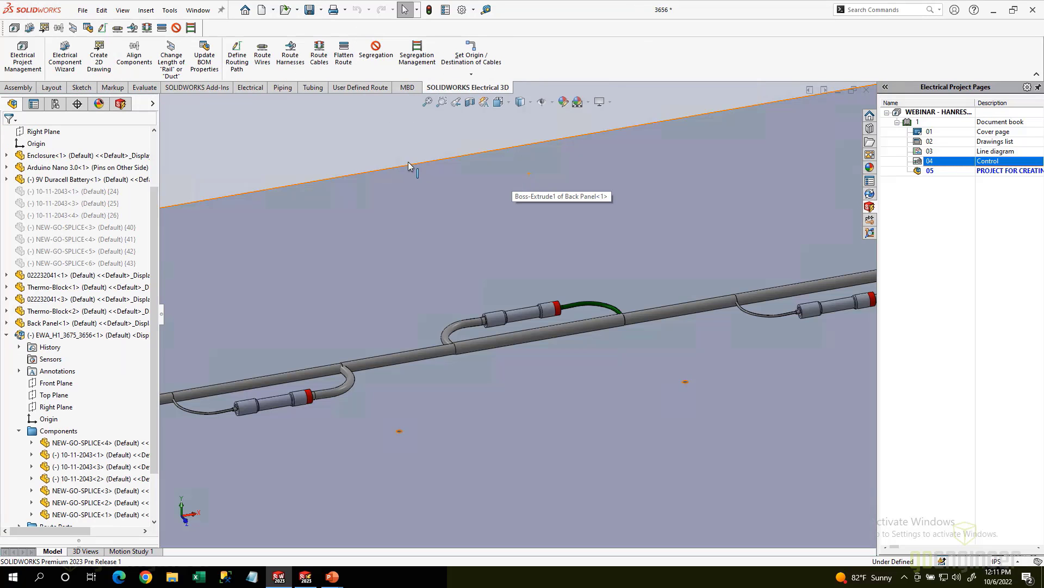
Step: Examine how the cables enter the splice with the green wire compared with the other splices along the harness
middle_drag(400, 219, 583, 291)
scroll(569, 323, down, 5)
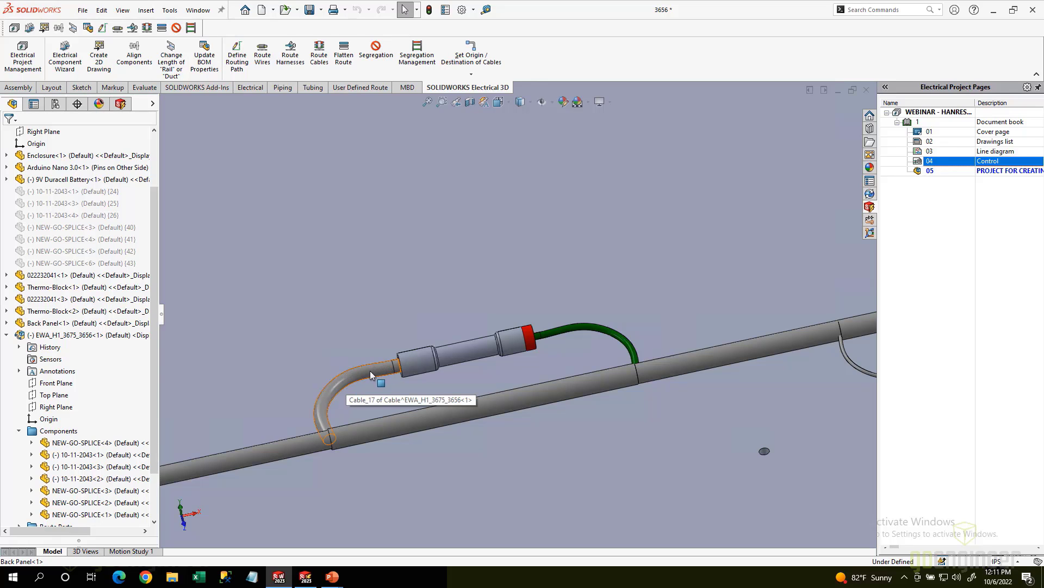
scroll(371, 371, up, 4)
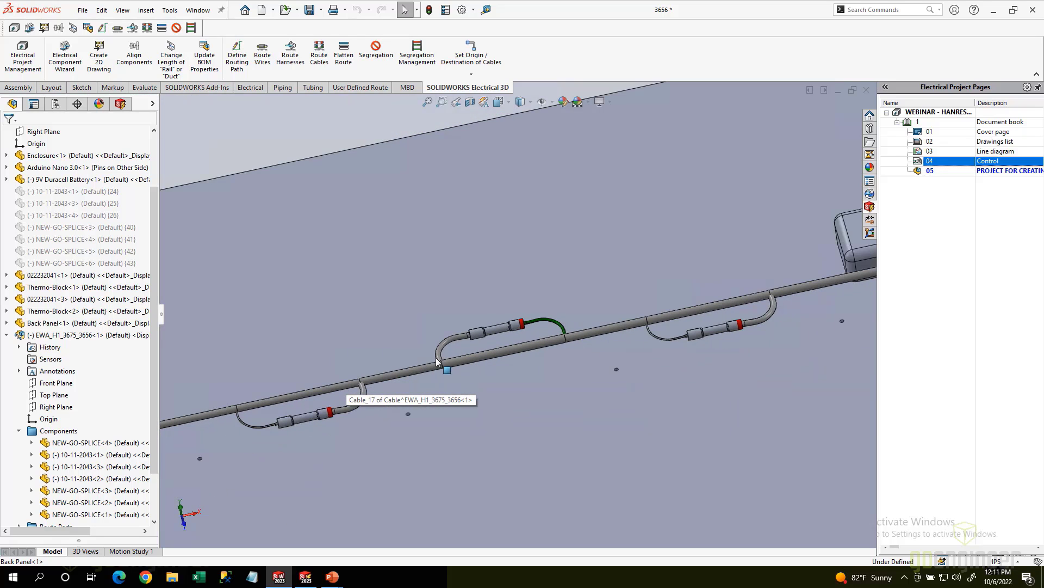
scroll(435, 362, up, 4)
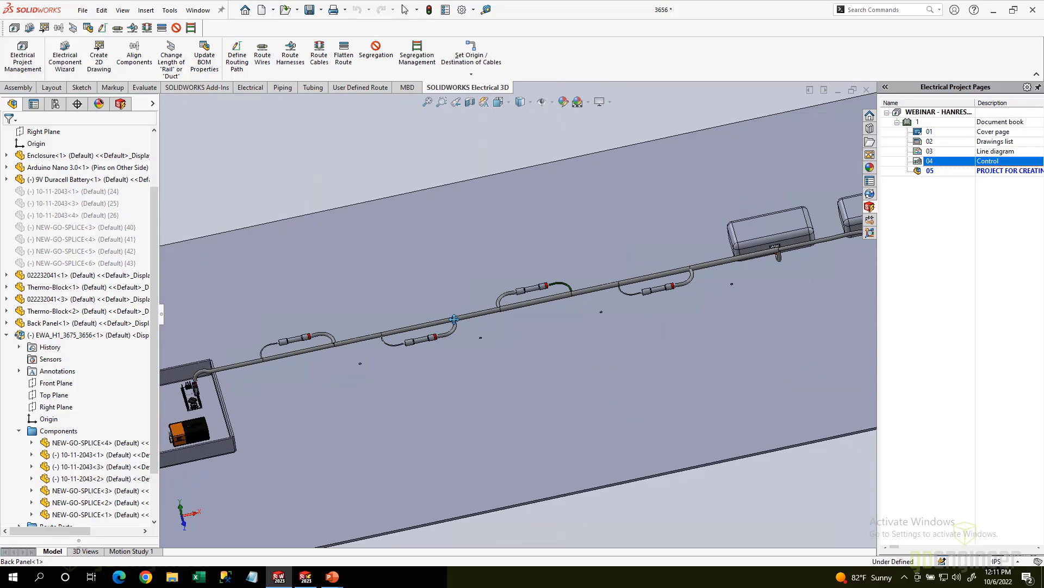
scroll(468, 314, up, 3)
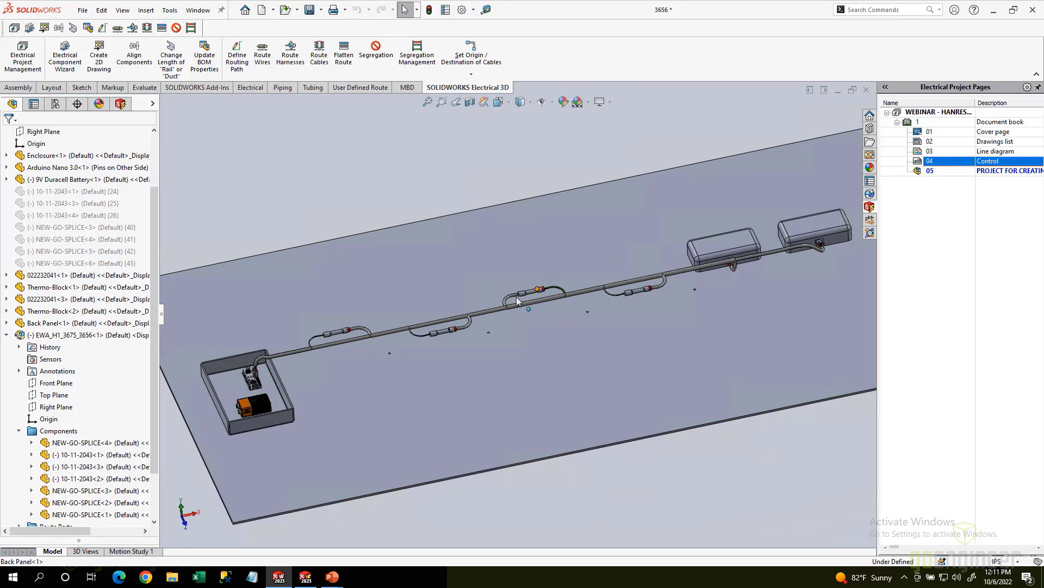
Step: Switch to SOLIDWORKS Electrical Schematic and invert the orientation of splice symbol SP3 on the 04 - Control drawing
click(305, 579)
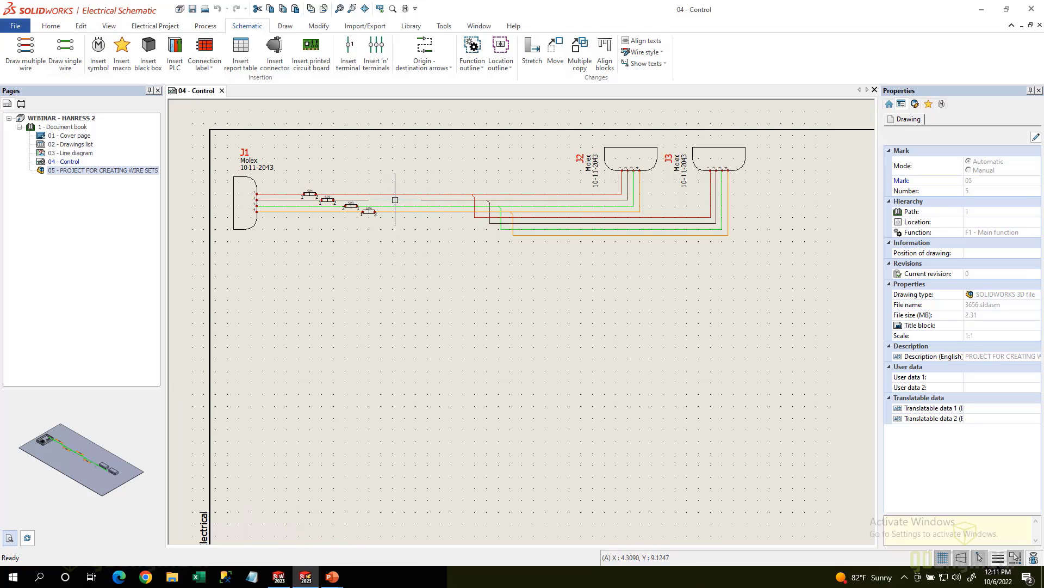
scroll(351, 204, up, 5)
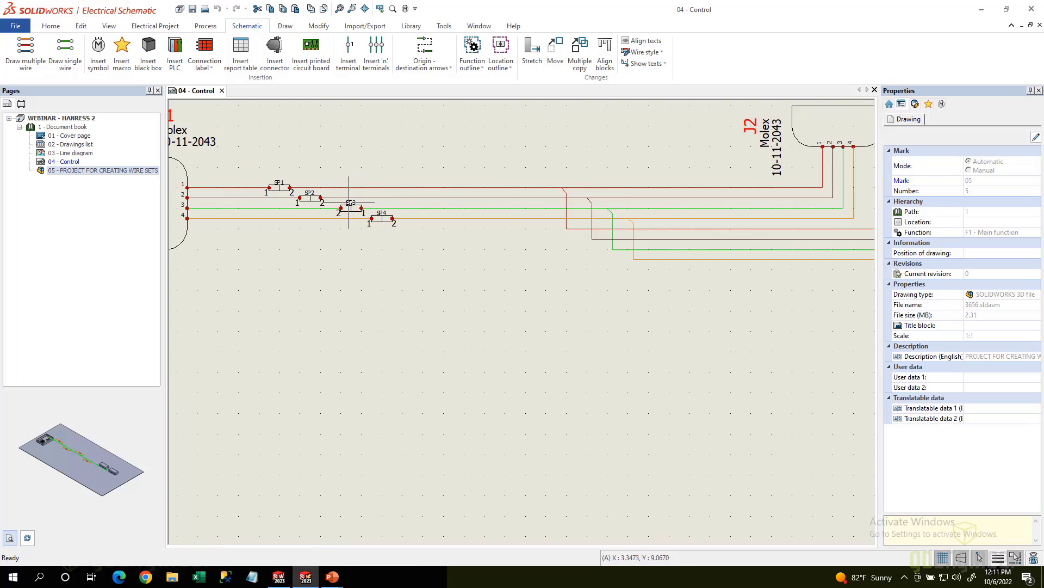
middle_drag(372, 226, 557, 293)
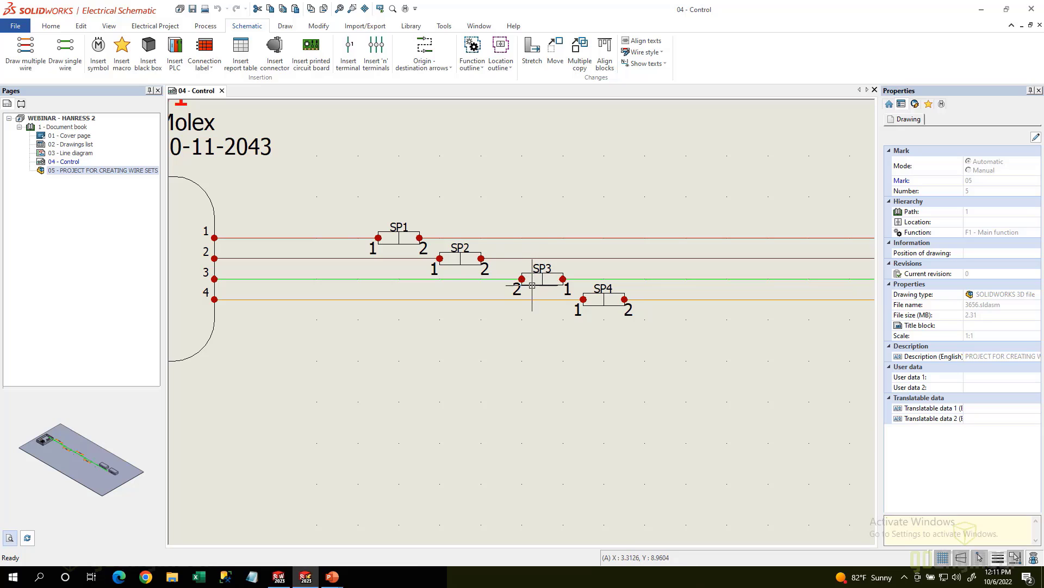
middle_drag(541, 285, 502, 276)
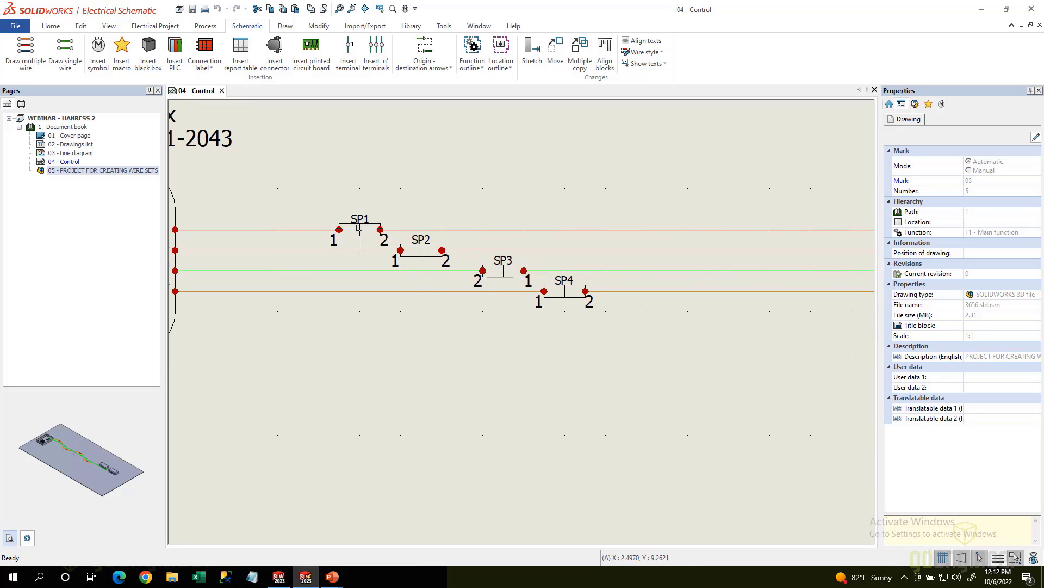
click(497, 279)
right_click(495, 275)
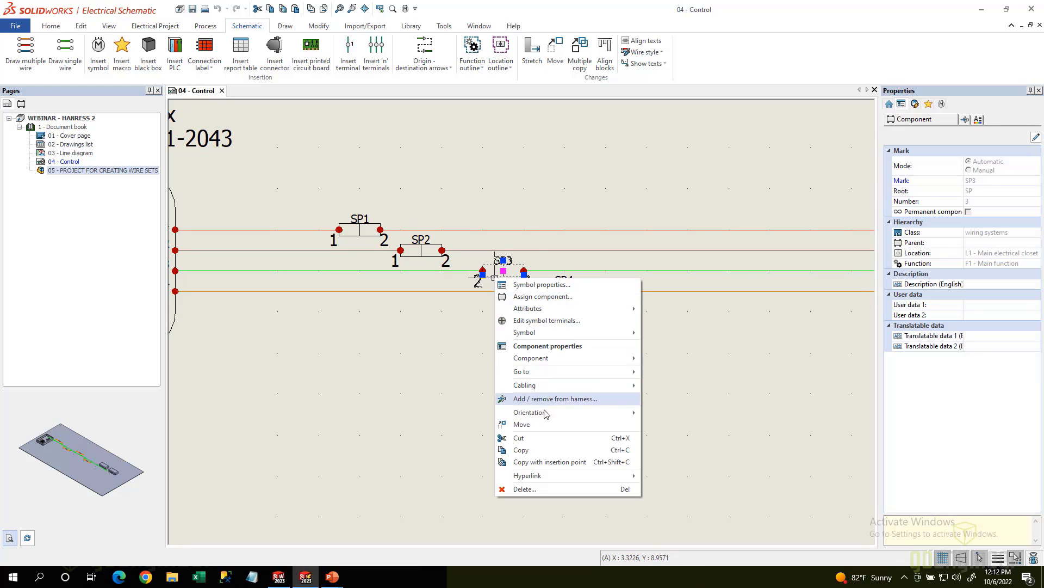
mouse_move(545, 414)
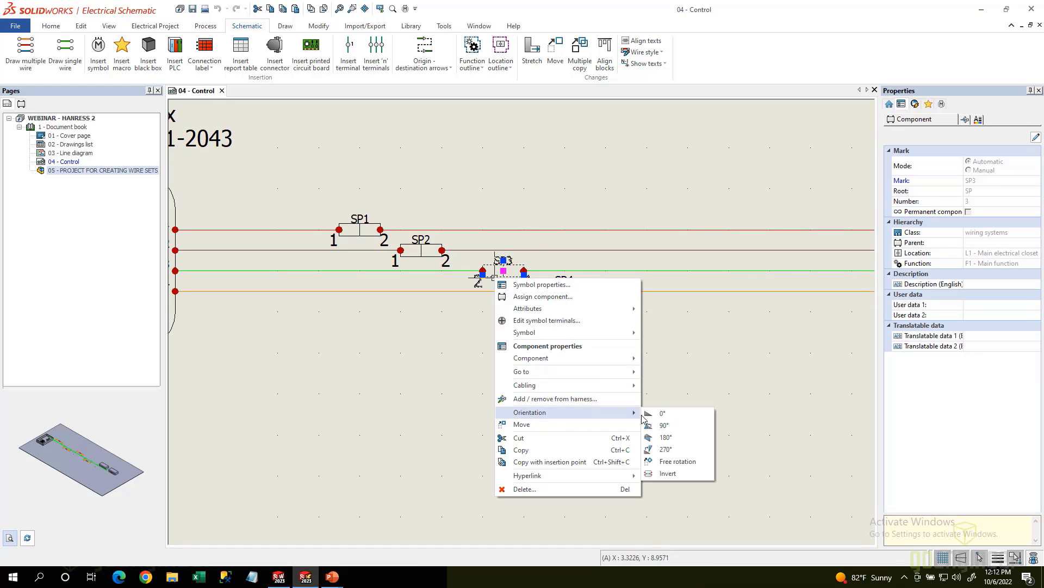
click(667, 473)
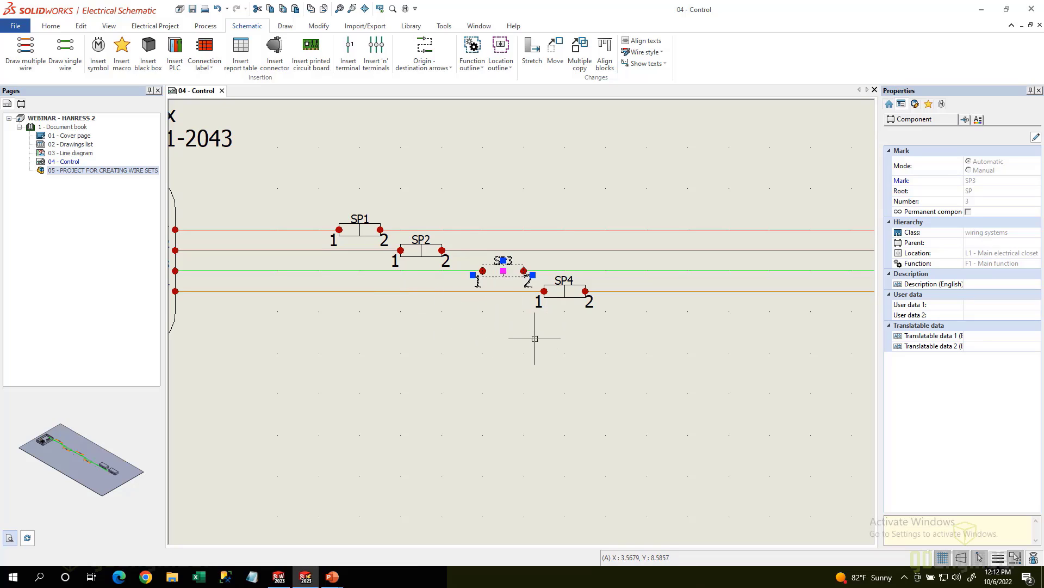
key(Escape)
scroll(477, 308, down, 1)
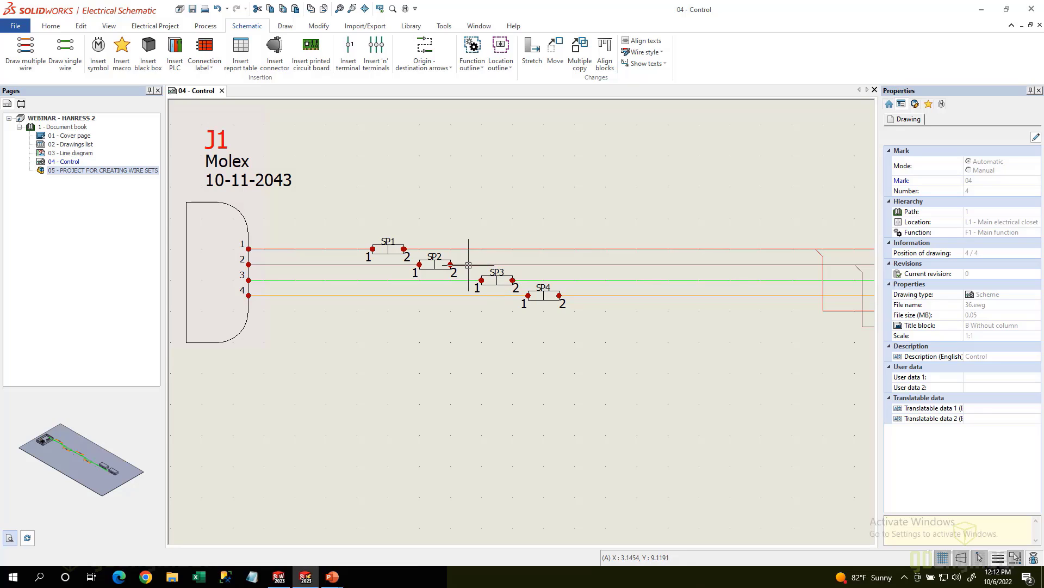
Step: Show the orientation options available for splice symbol SP1
click(385, 253)
right_click(385, 254)
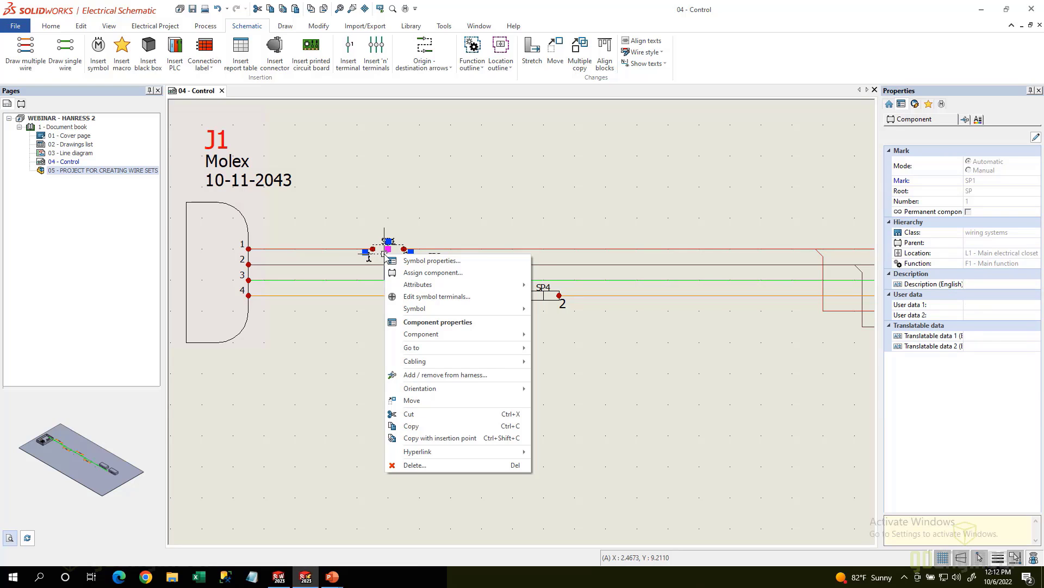
mouse_move(433, 392)
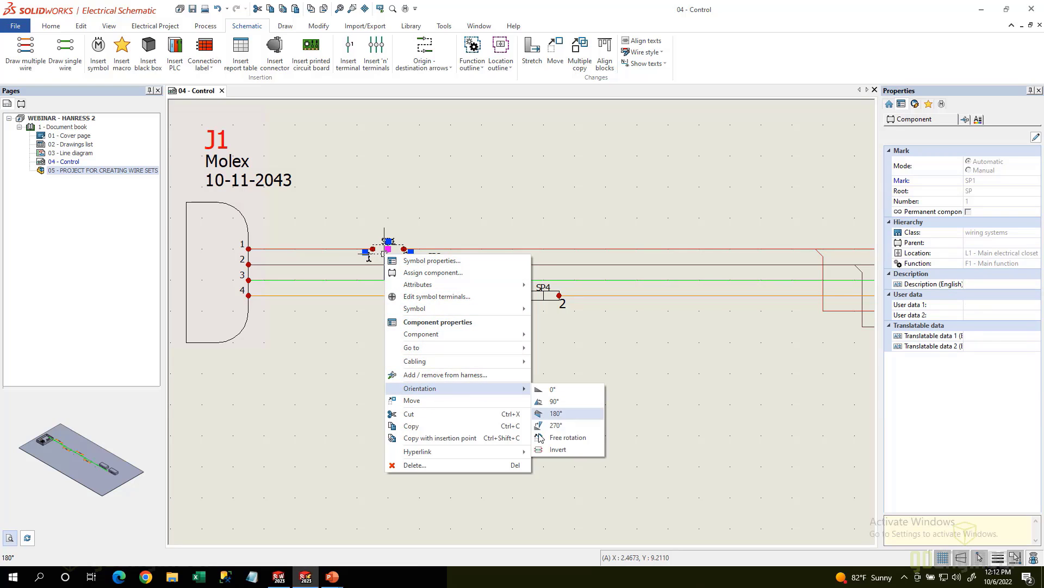
click(346, 436)
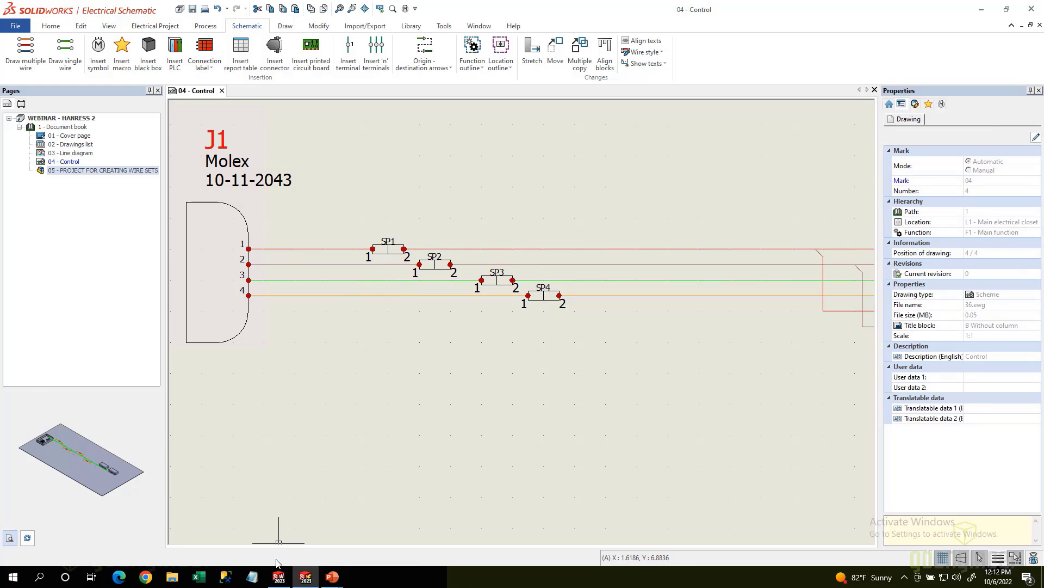
Step: Switch to the SOLIDWORKS 3D assembly, delete the routed harness EWA_H1_3675_3656, and route all harnesses again using splines
click(279, 576)
key(f)
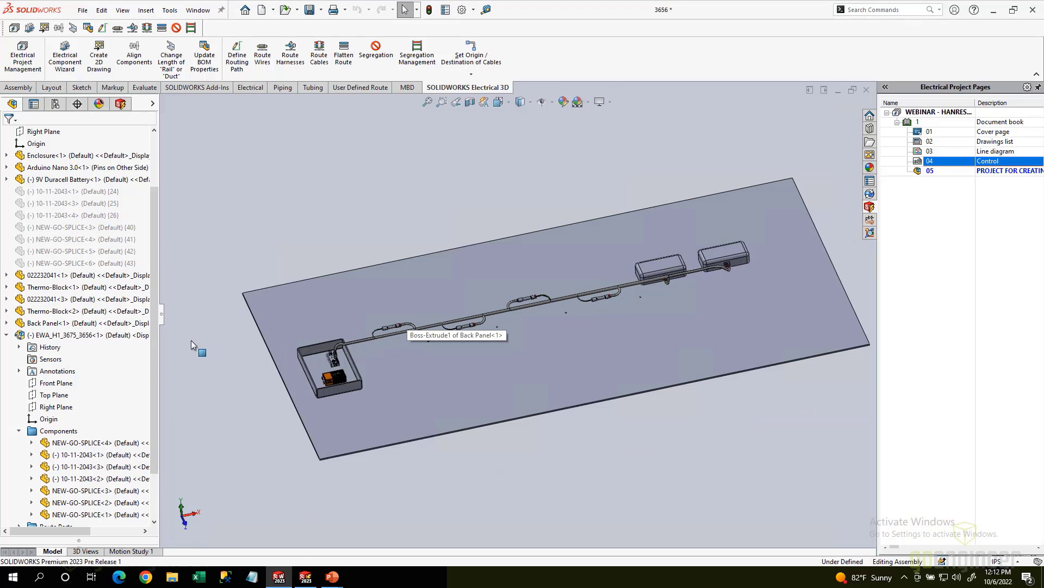
right_click(68, 336)
click(93, 418)
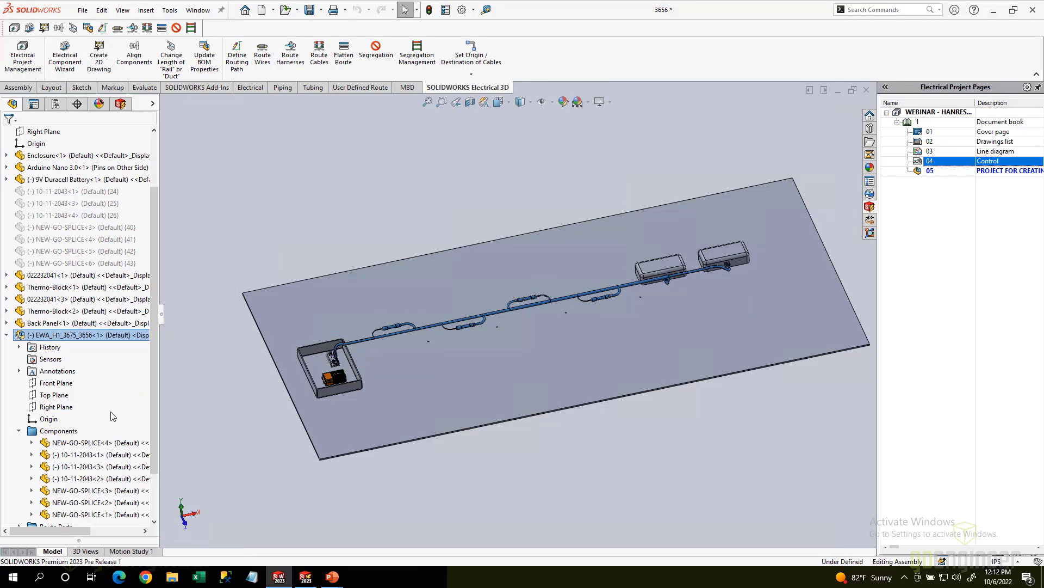
click(587, 236)
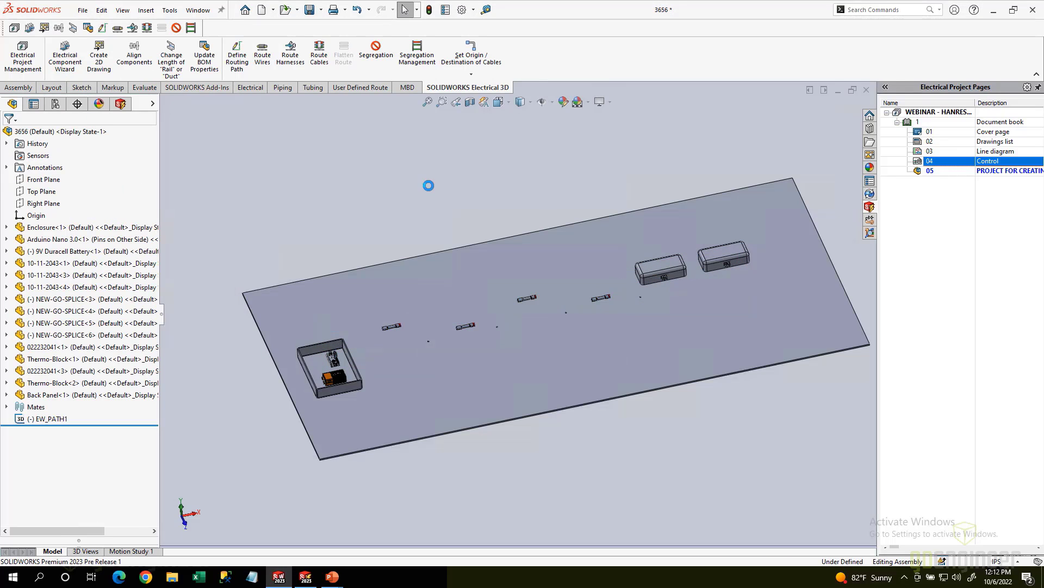
click(291, 54)
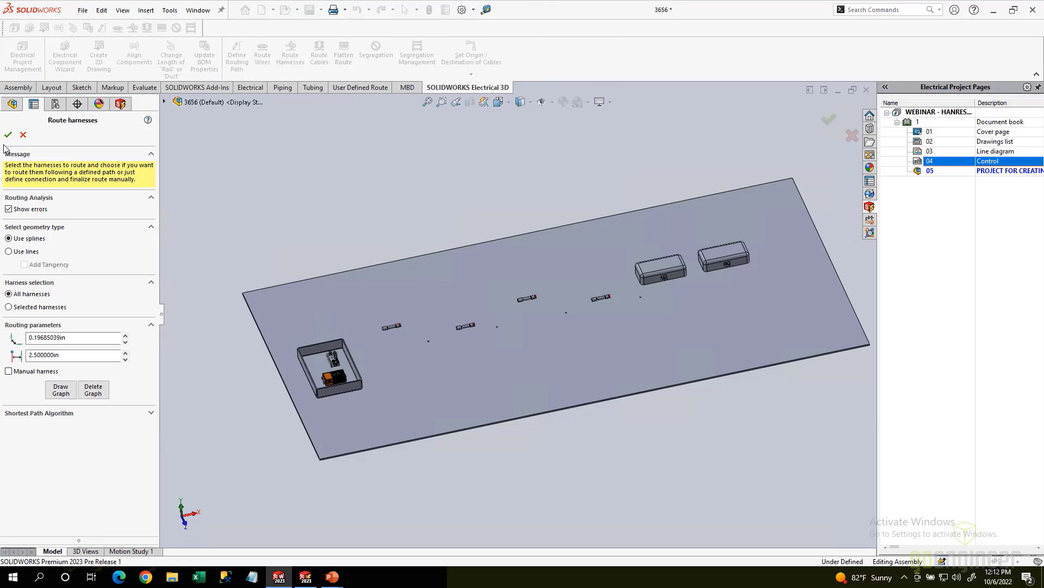
click(8, 135)
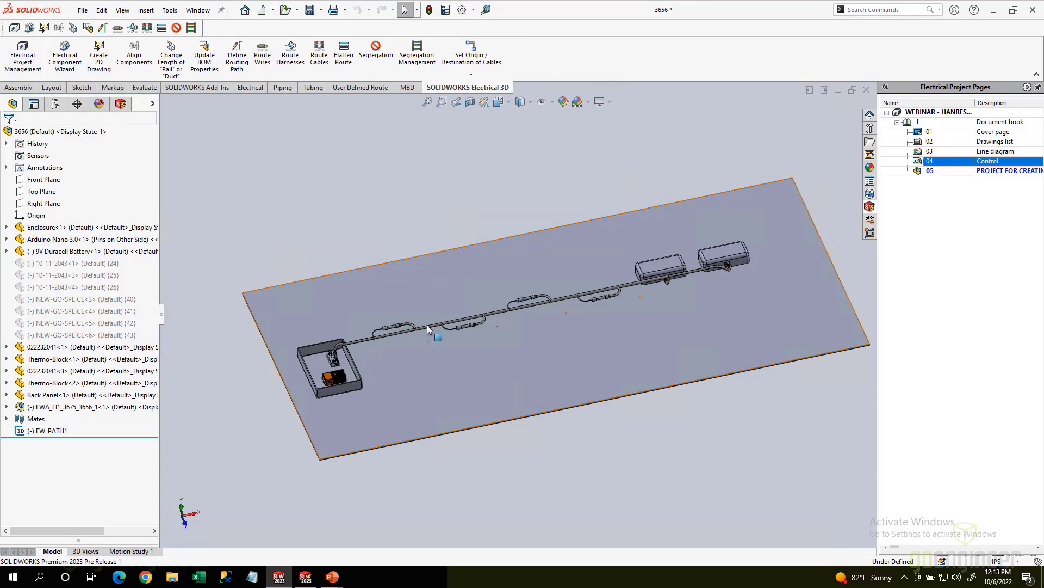
Step: Examine the orientation of all four splices along the rerouted harness, from the enclosure to the thermo-blocks
scroll(421, 326, down, 4)
scroll(412, 328, down, 3)
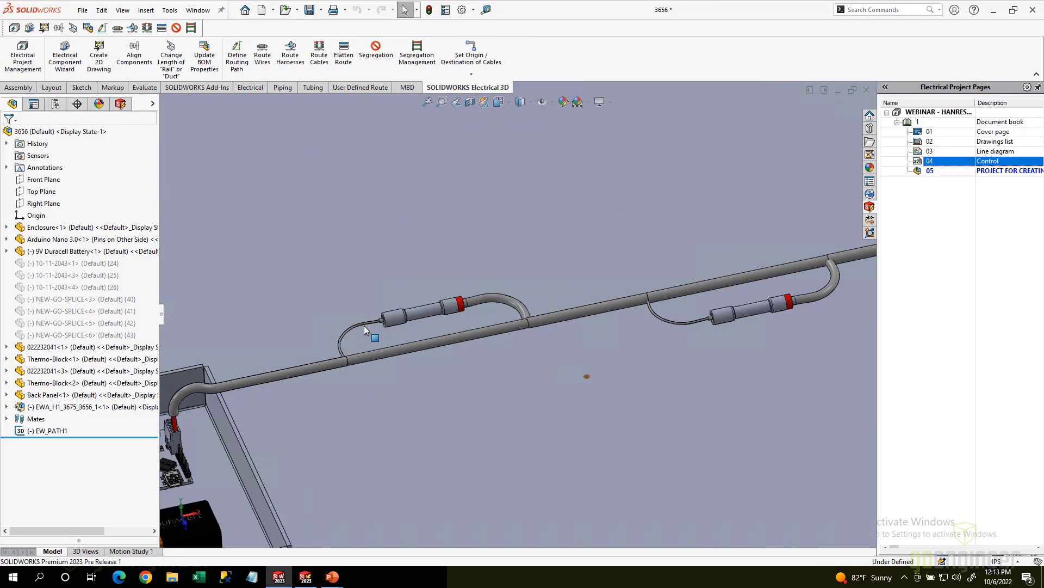
scroll(585, 302, up, 3)
scroll(566, 321, down, 2)
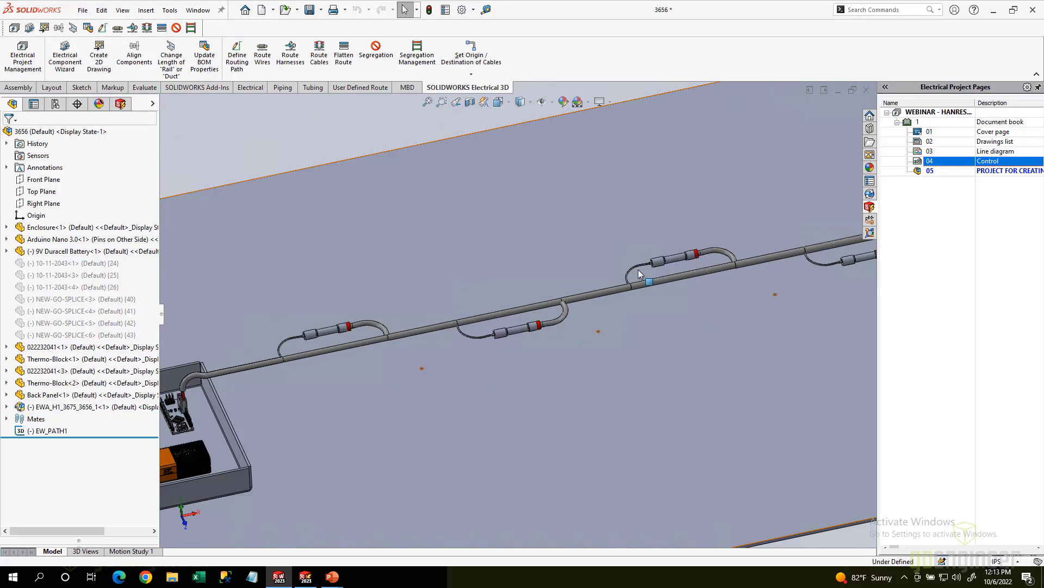
middle_drag(562, 324, 503, 333)
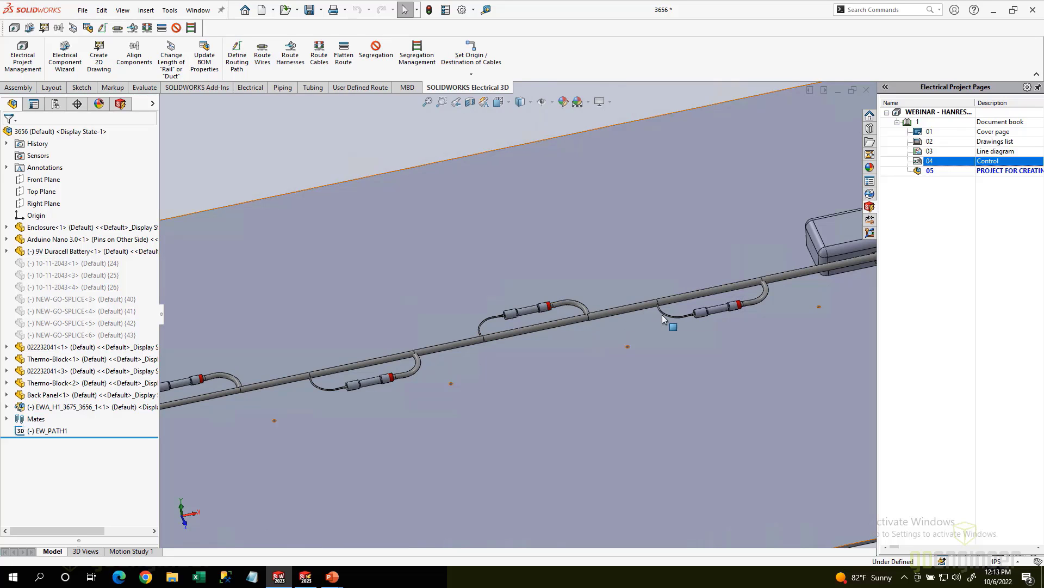
scroll(678, 305, up, 3)
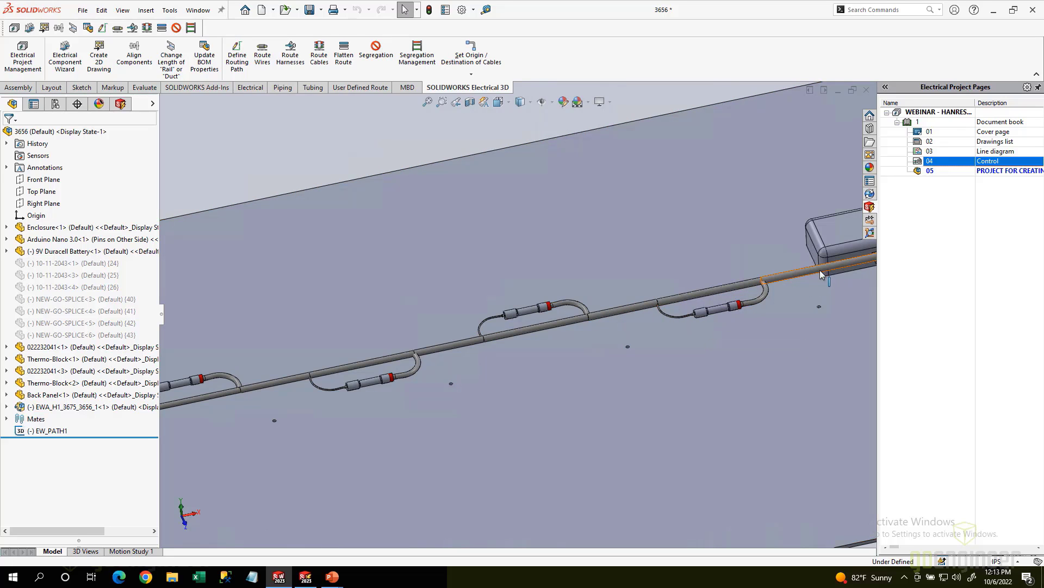
ctrl+middle_drag(703, 295, 571, 324)
ctrl+middle_drag(434, 337, 541, 333)
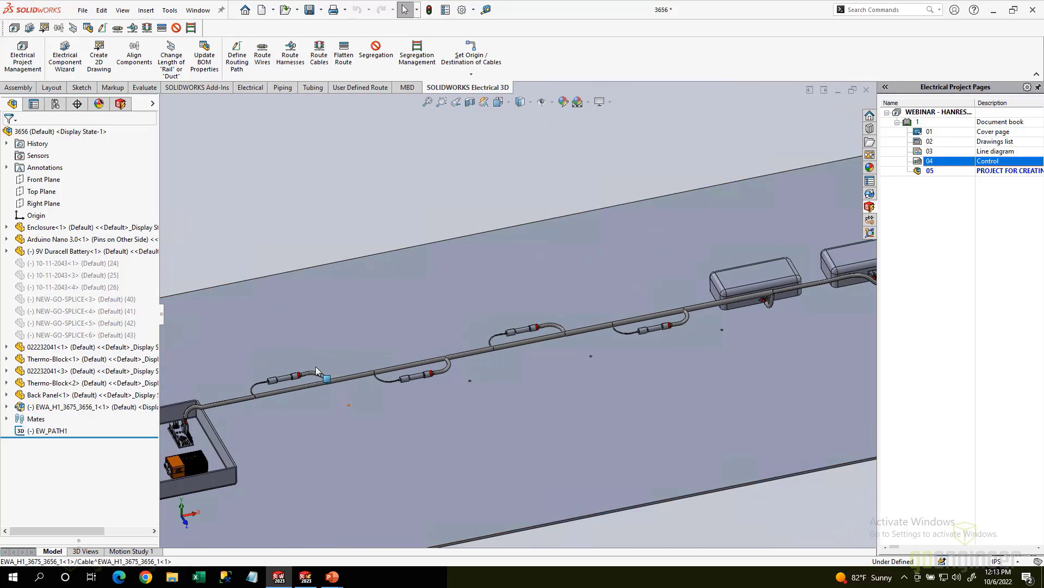
Step: Examine the cable connections at both ends of splice SP1 near the enclosure
scroll(286, 383, down, 4)
scroll(286, 382, up, 2)
ctrl+middle_drag(286, 383, 427, 357)
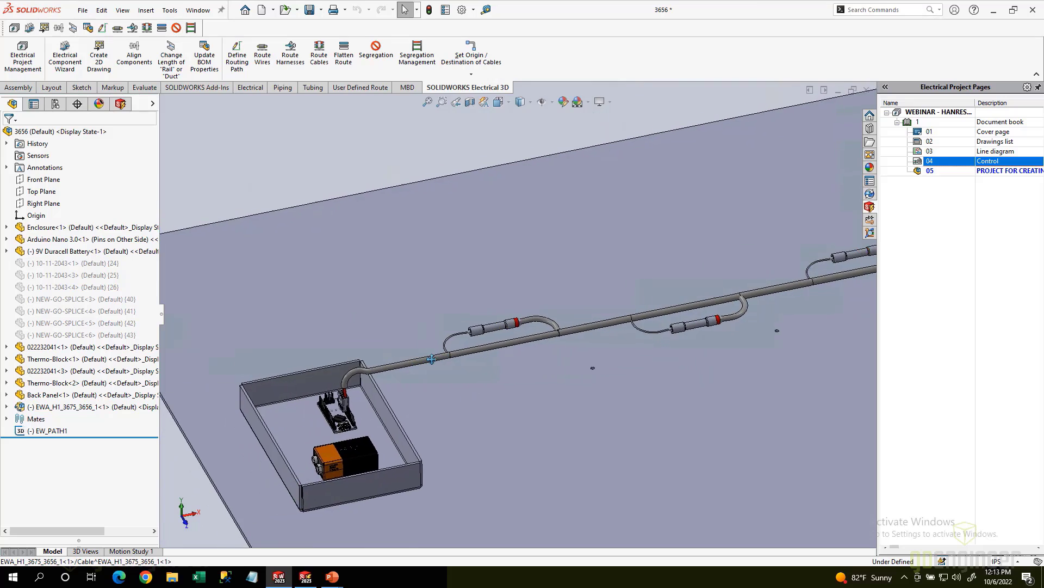
scroll(426, 358, down, 1)
scroll(456, 342, down, 3)
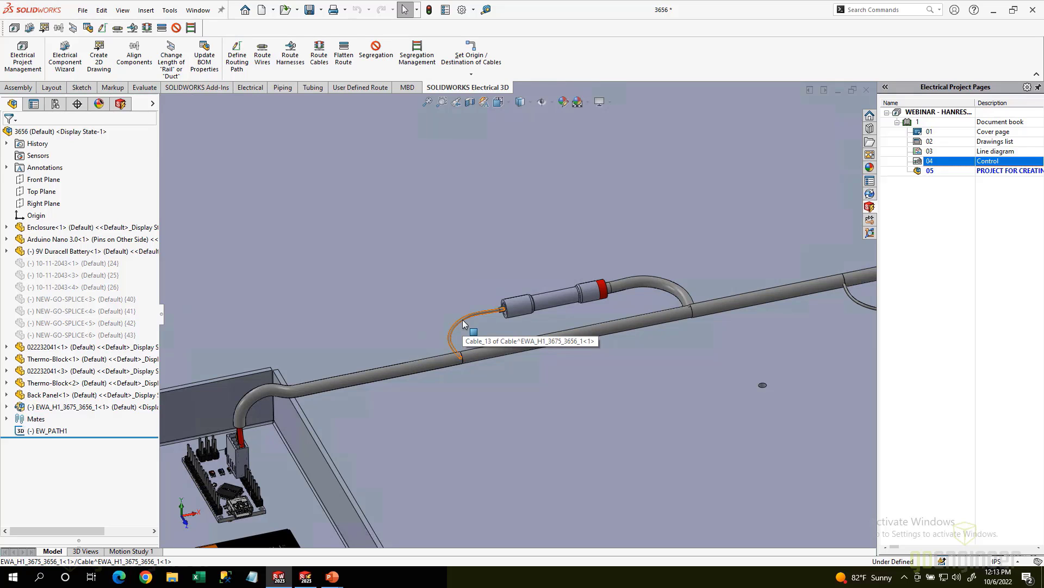
scroll(510, 305, up, 3)
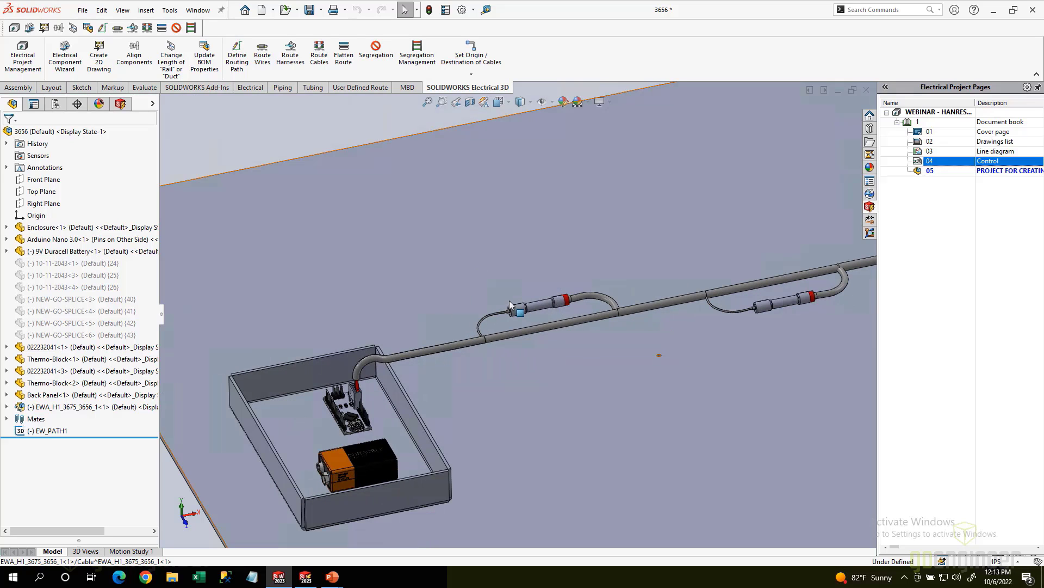
scroll(510, 304, down, 5)
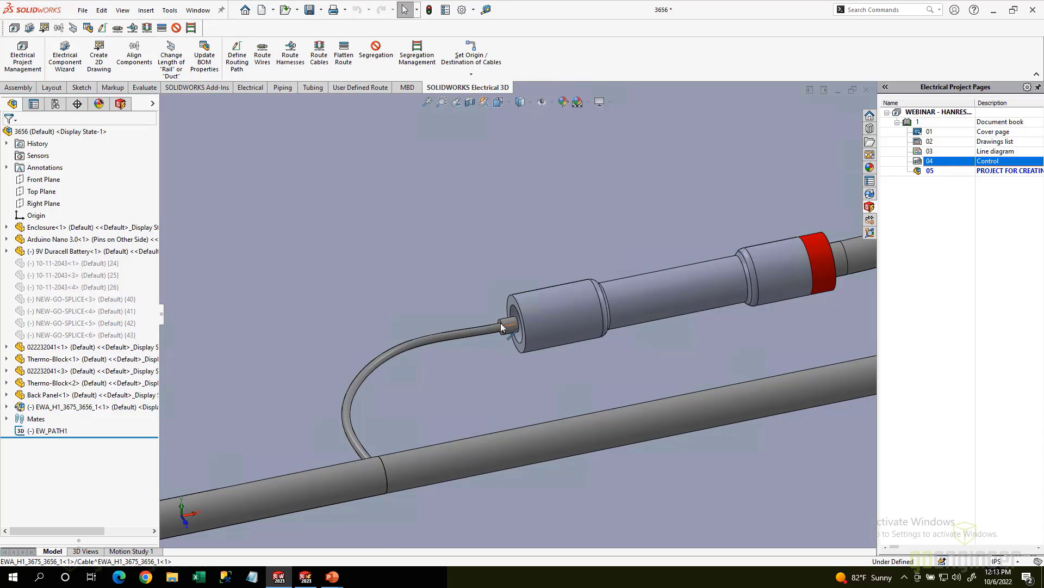
scroll(454, 332, up, 5)
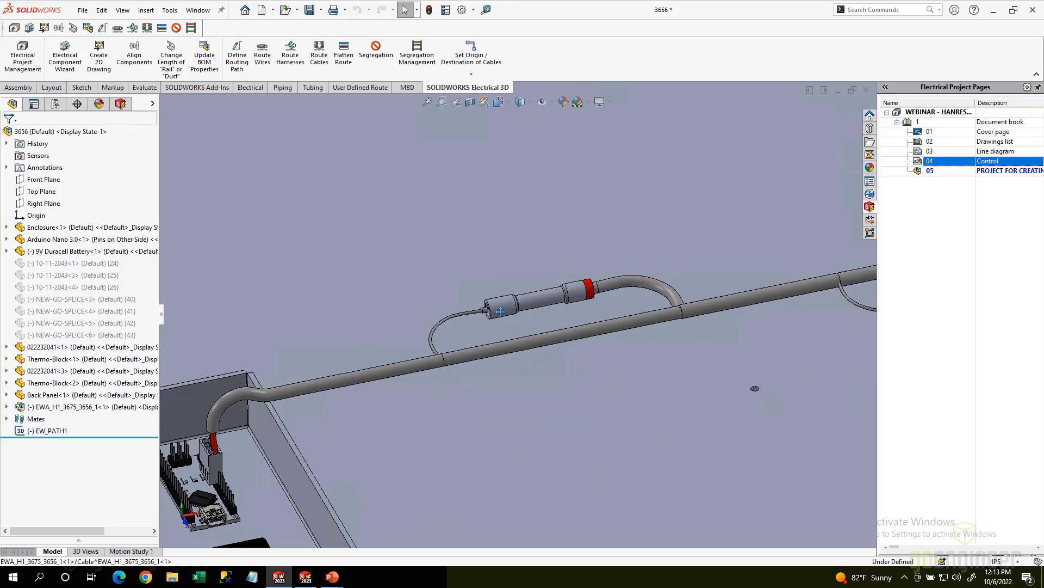
scroll(501, 299, up, 3)
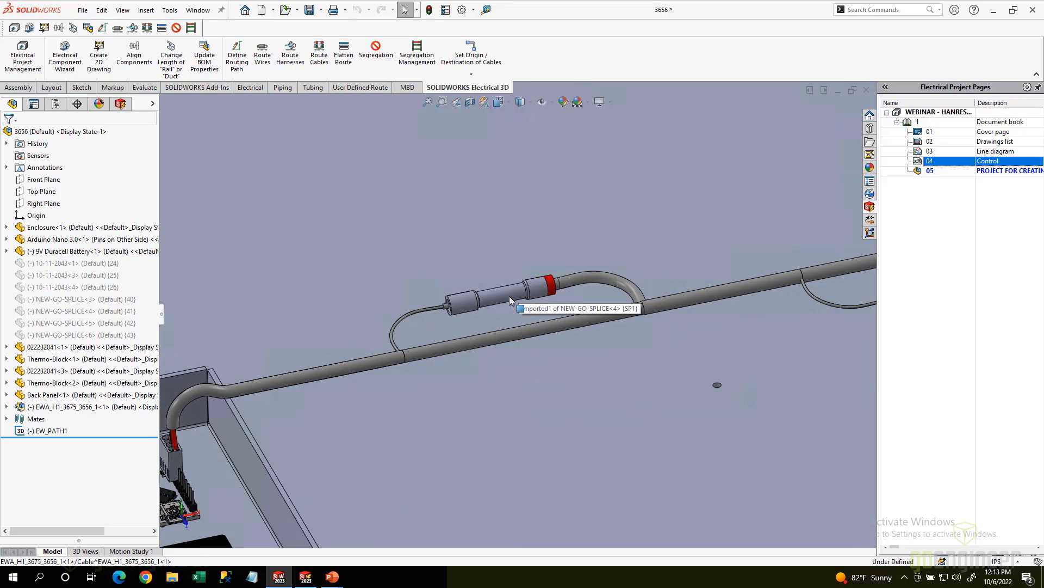
Step: Open the harness route for editing from the cable segment that leaves the enclosure
scroll(481, 264, up, 3)
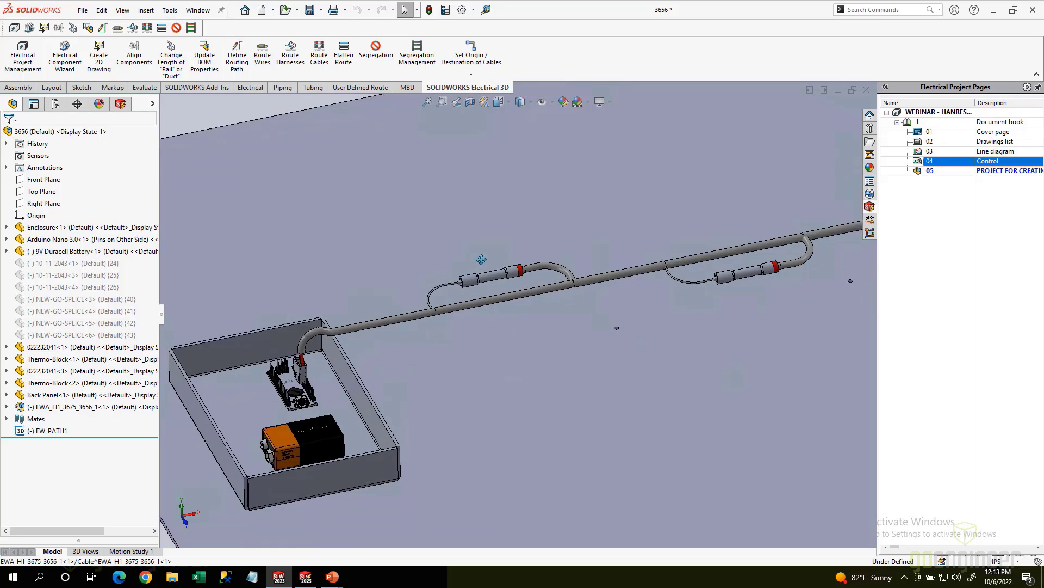
click(394, 309)
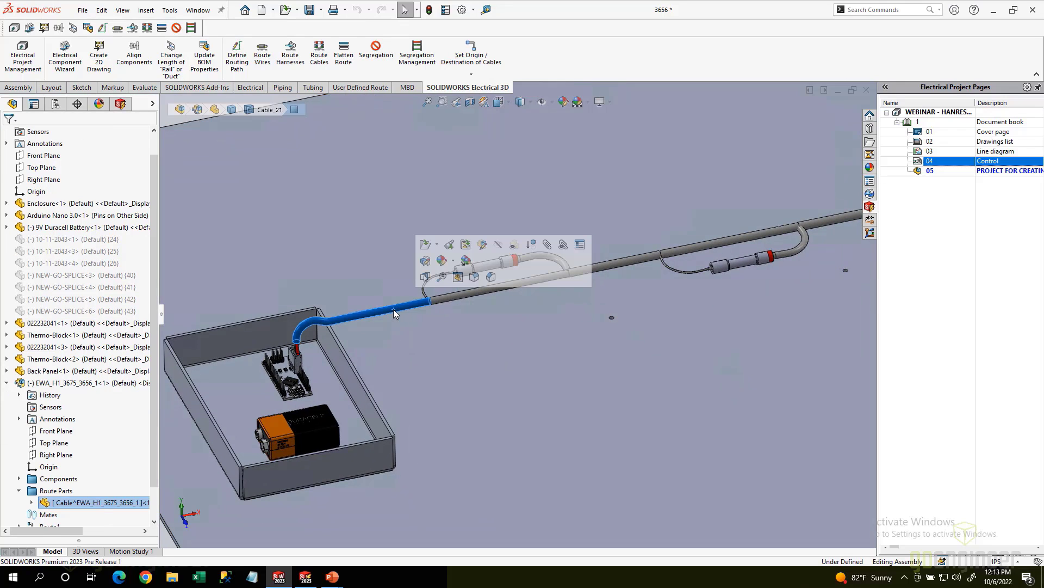
right_click(390, 309)
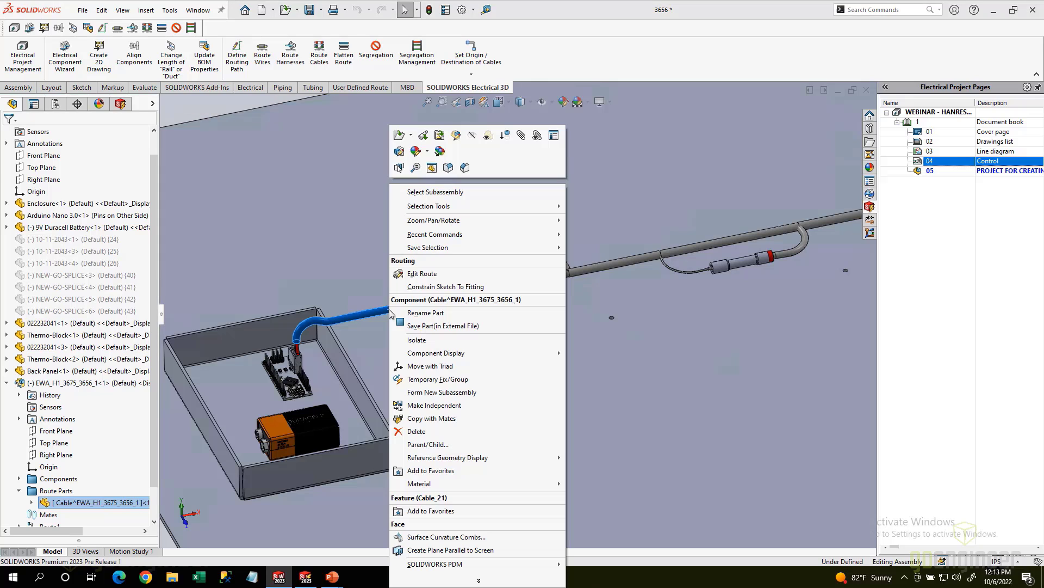
click(424, 274)
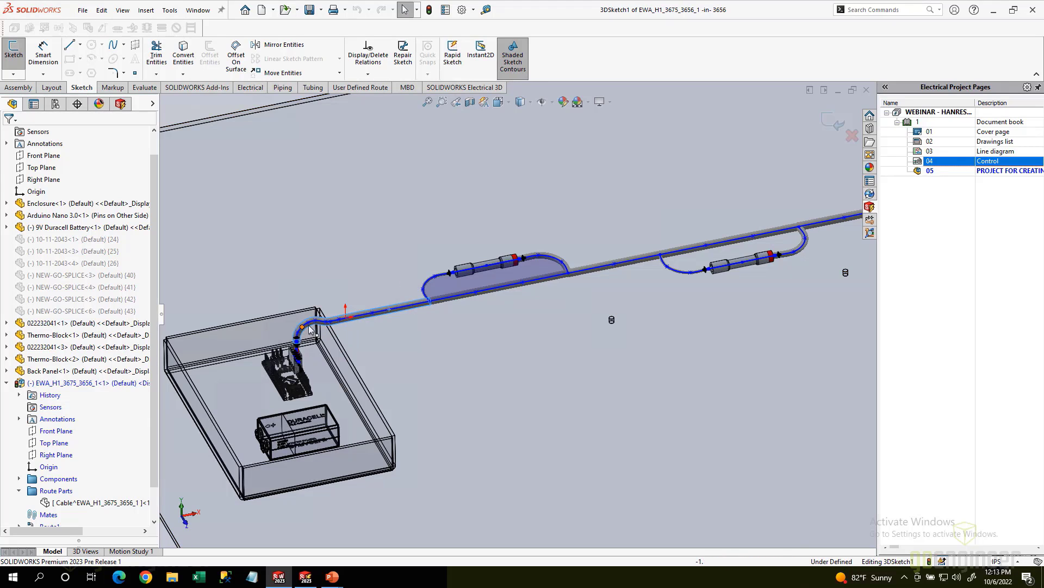
Step: Check the electrical attributes of the route segment at the enclosure, tracing wires 3, 6, 9 and 12 one by one
click(405, 310)
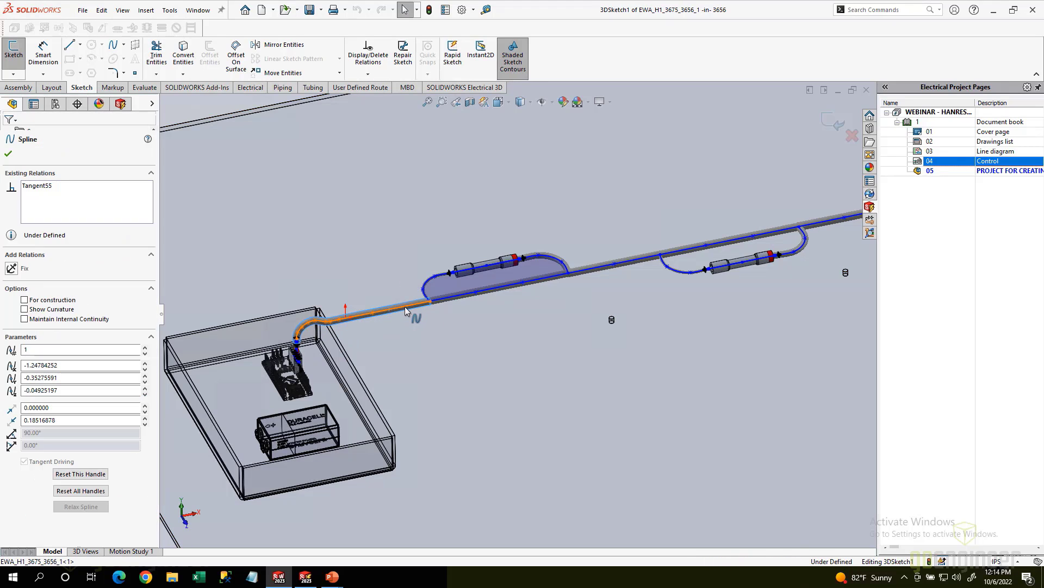
right_click(400, 311)
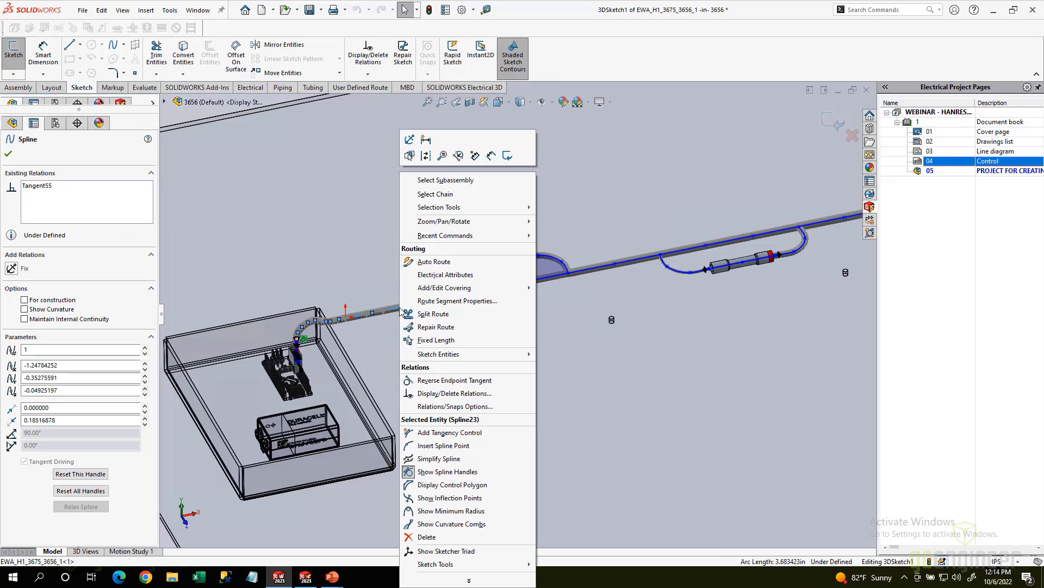
click(437, 275)
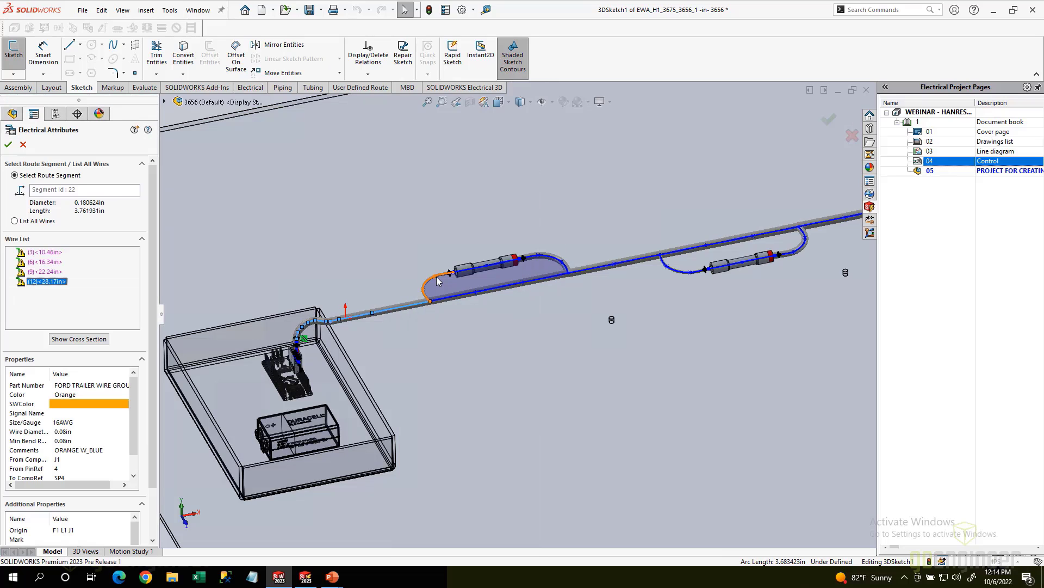
click(44, 253)
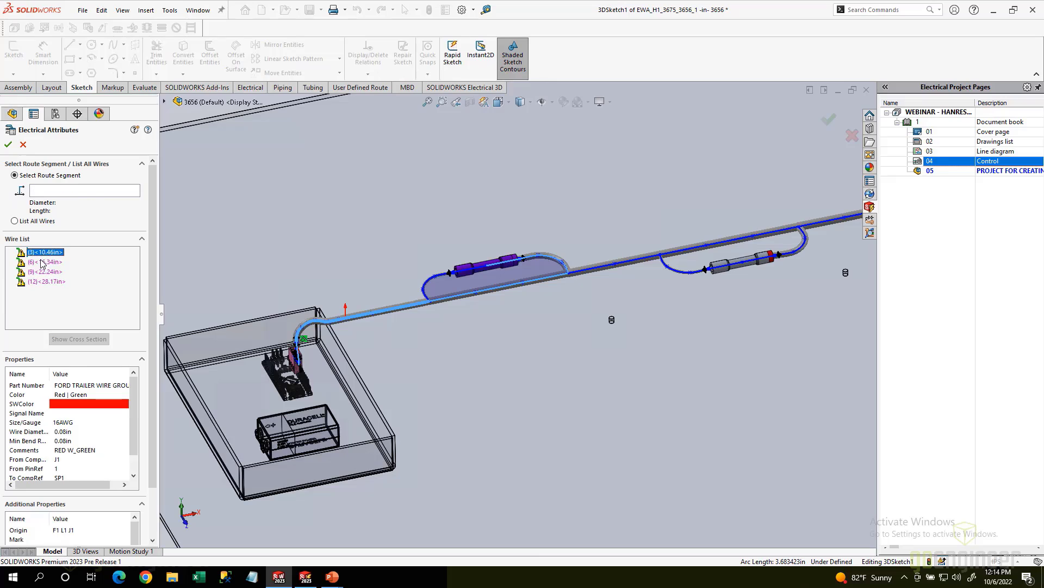
click(43, 261)
click(41, 271)
click(40, 282)
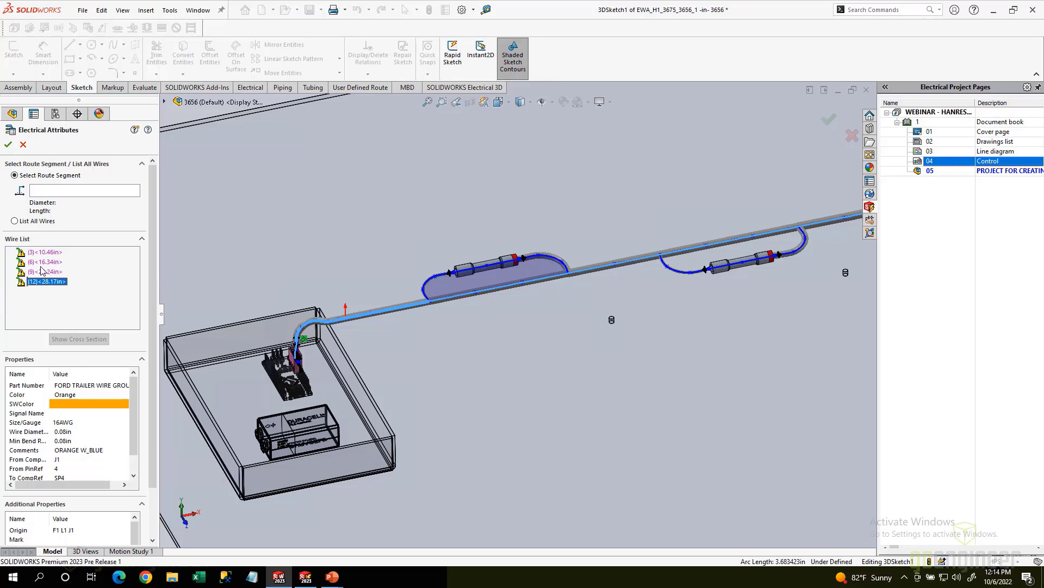
click(23, 144)
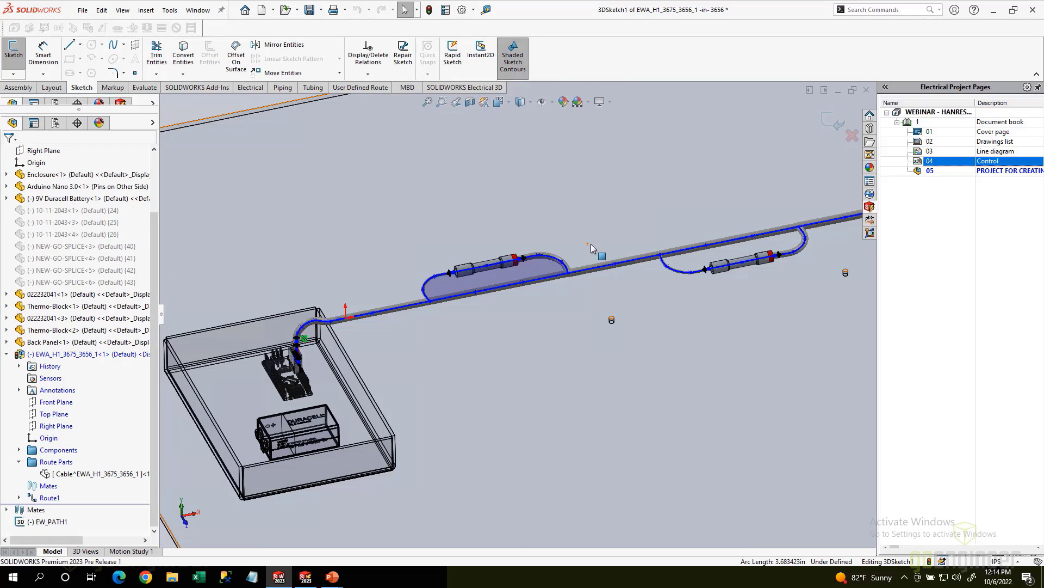
Step: Show the electrical attributes of the trunk segment between the last splice and the nearest thermo-block
scroll(591, 243, up, 5)
scroll(584, 298, down, 3)
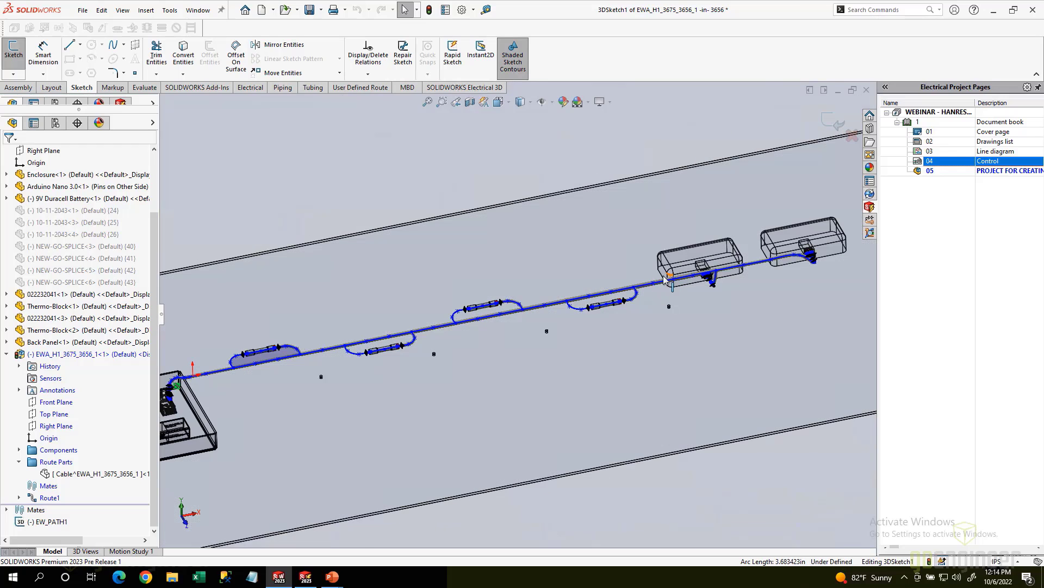
scroll(584, 298, down, 2)
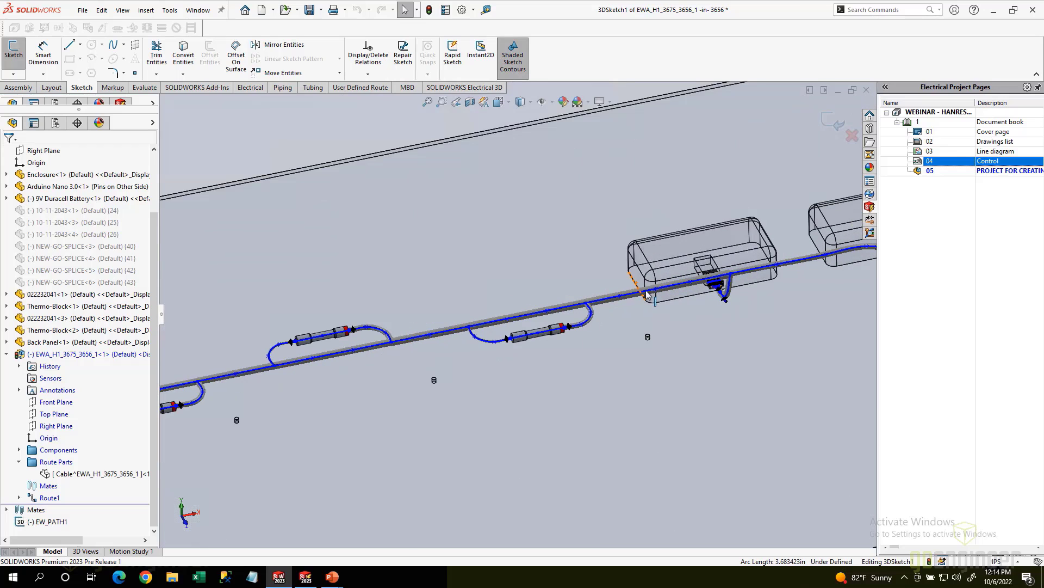
right_click(610, 302)
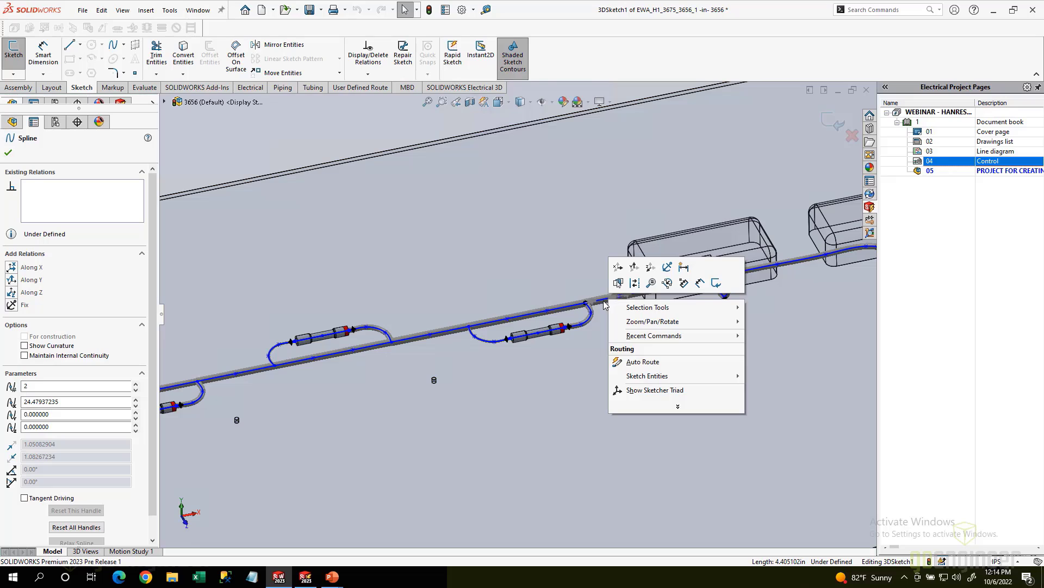
click(604, 303)
right_click(605, 304)
click(639, 290)
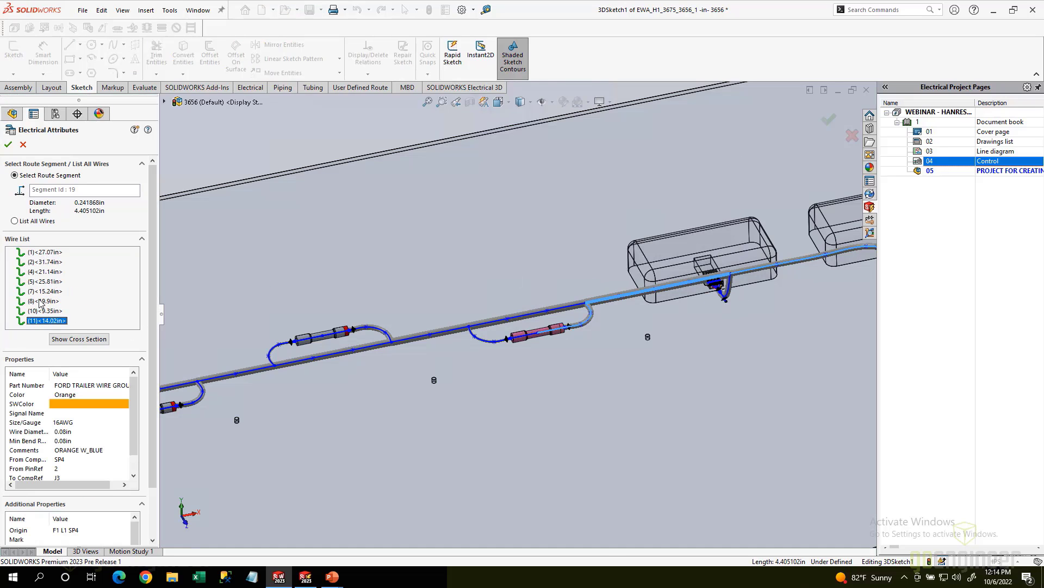
Step: Compare the paths of wires 1 and 2 from splice SP1 to the two thermo-blocks
click(31, 253)
click(37, 262)
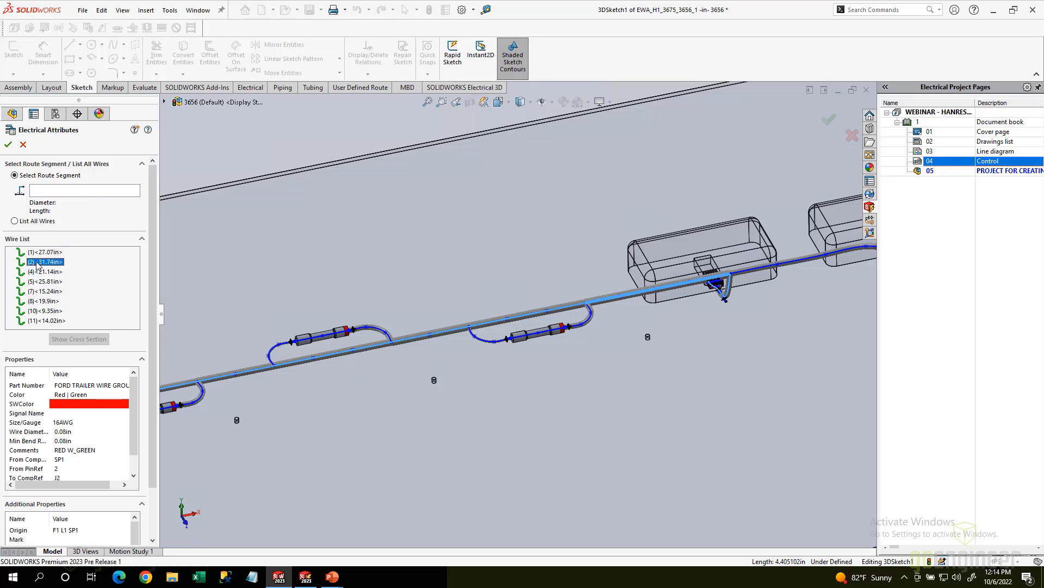
scroll(359, 266, up, 2)
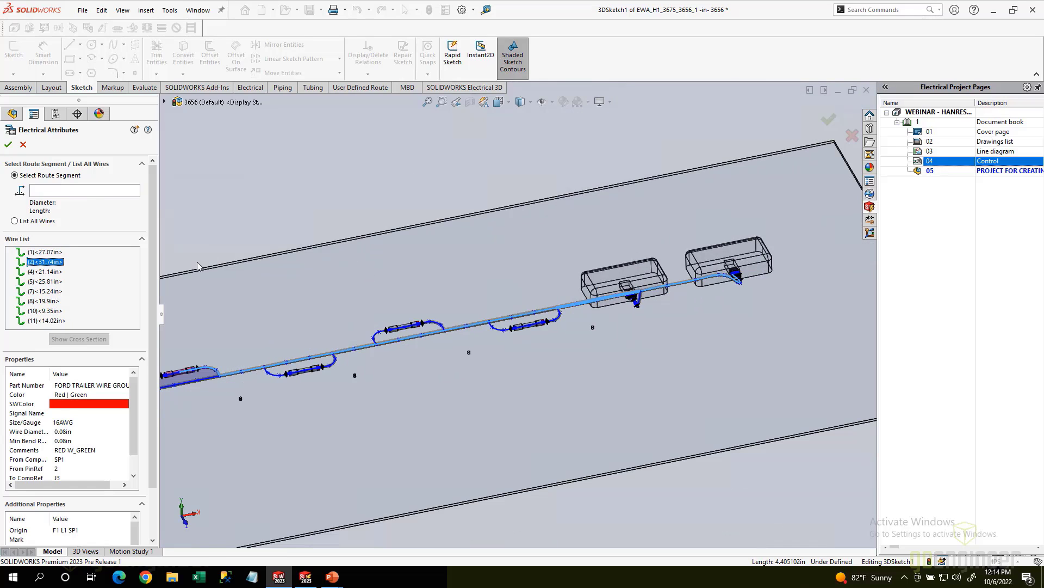
click(44, 253)
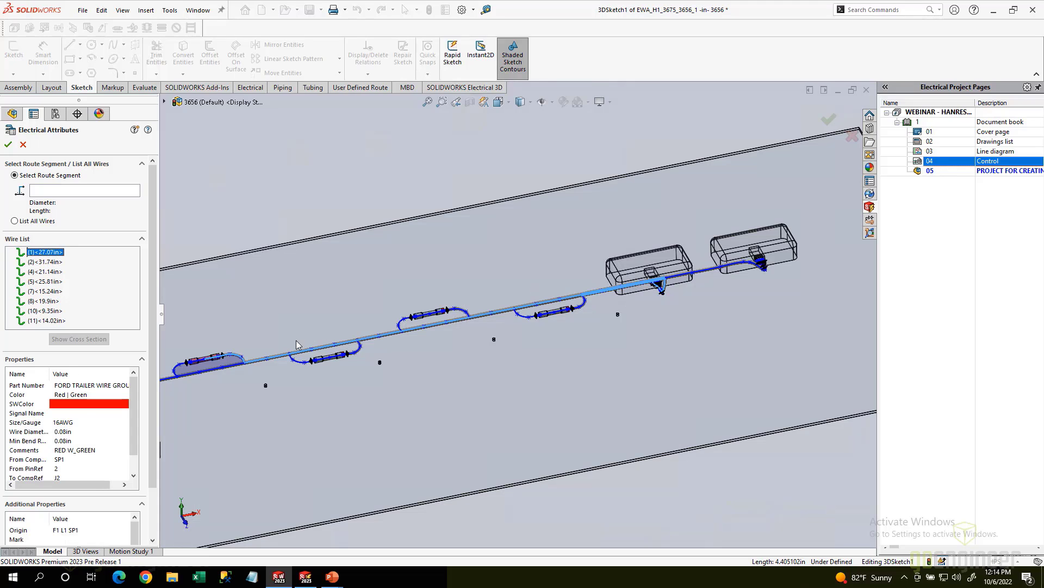
click(39, 262)
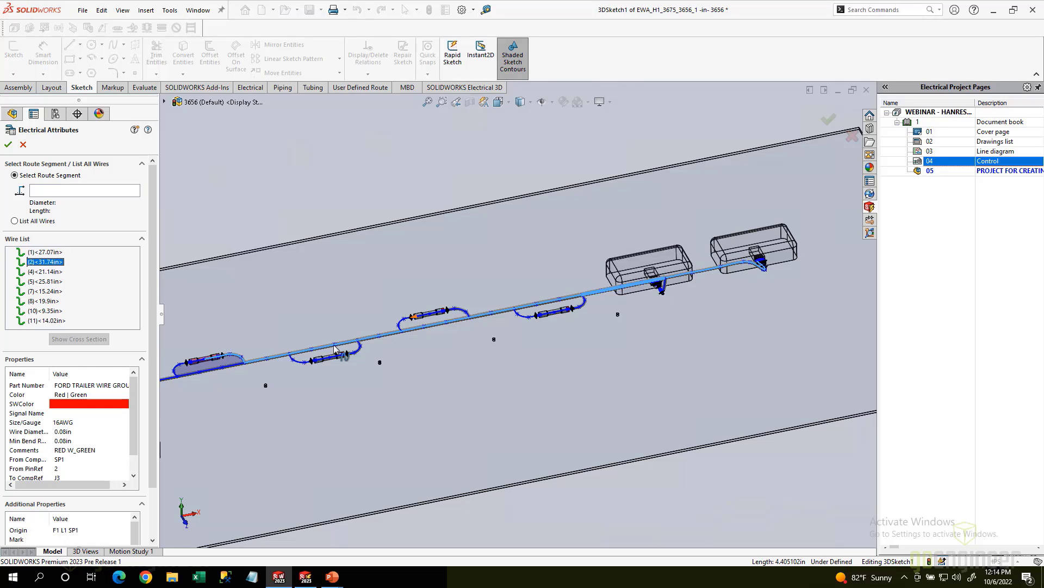
Step: Trace wires 5, 7, 8, 10 and 11 of the trunk segment, and close its electrical attributes without changes
click(44, 281)
click(43, 291)
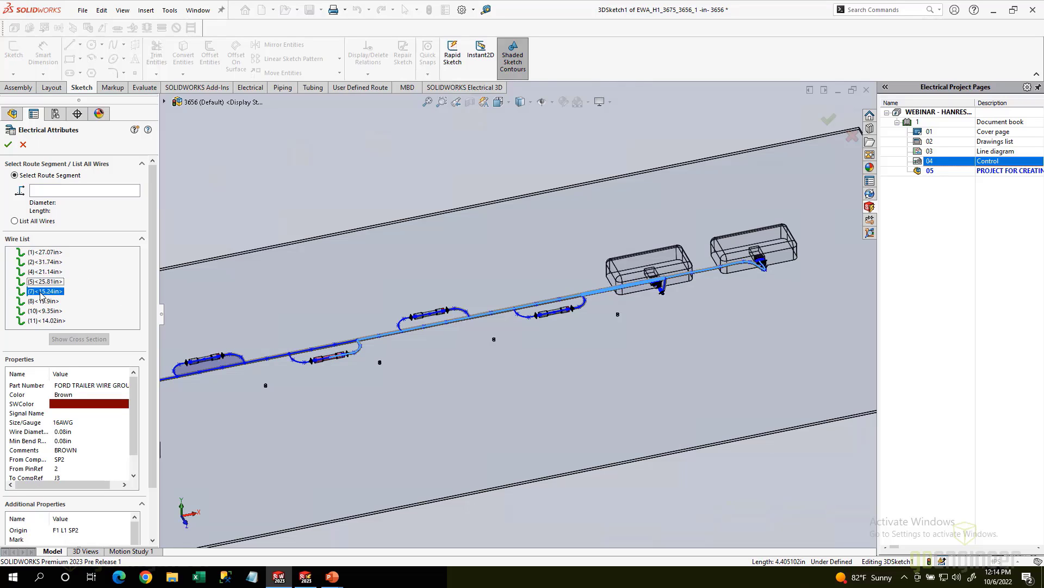
click(42, 300)
click(43, 310)
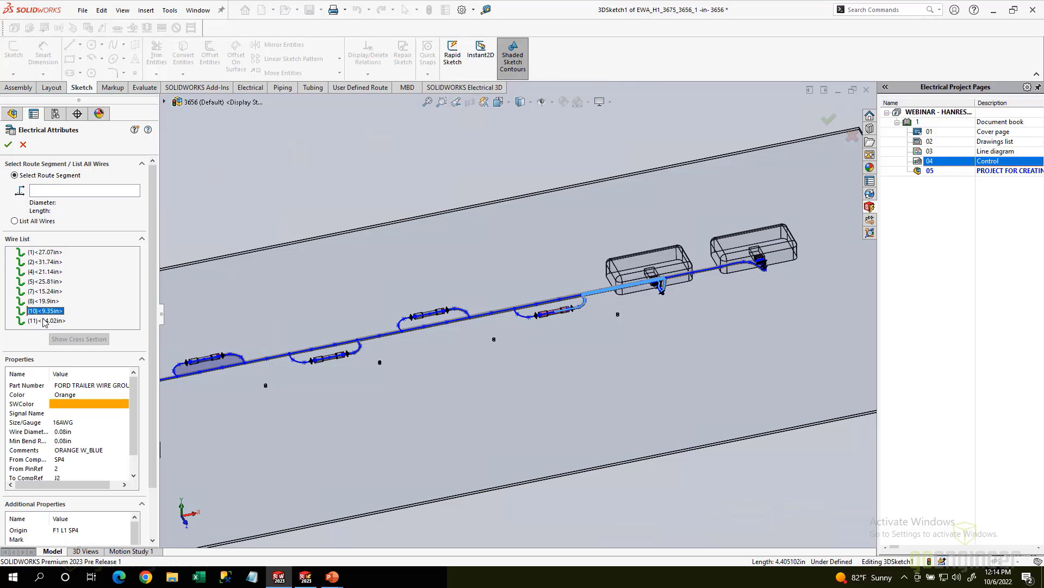
click(45, 320)
click(23, 144)
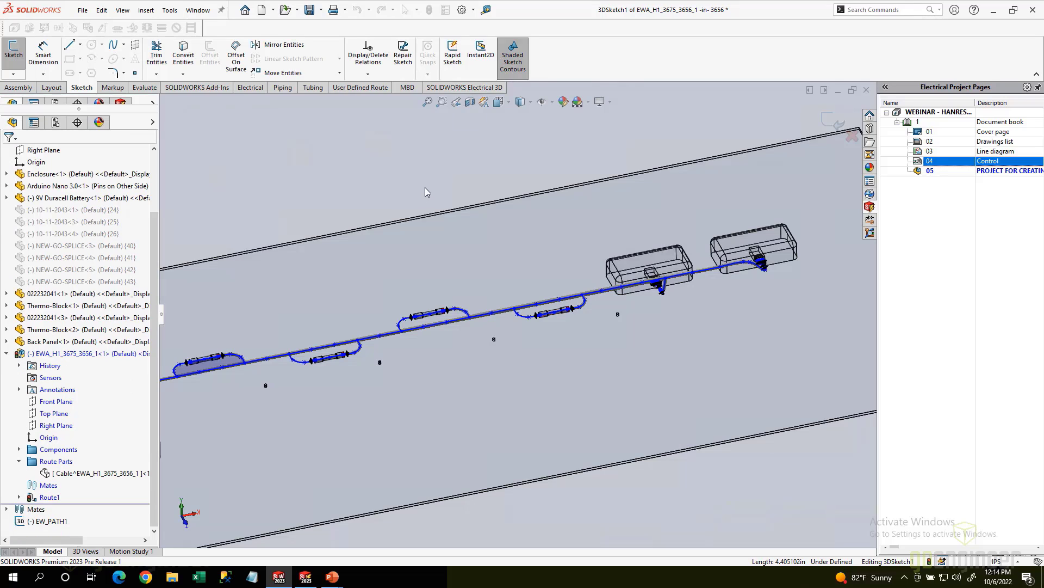
Step: Open the Edit Wires command for the whole harness and look through its complete from-to list
middle_drag(397, 252, 353, 173)
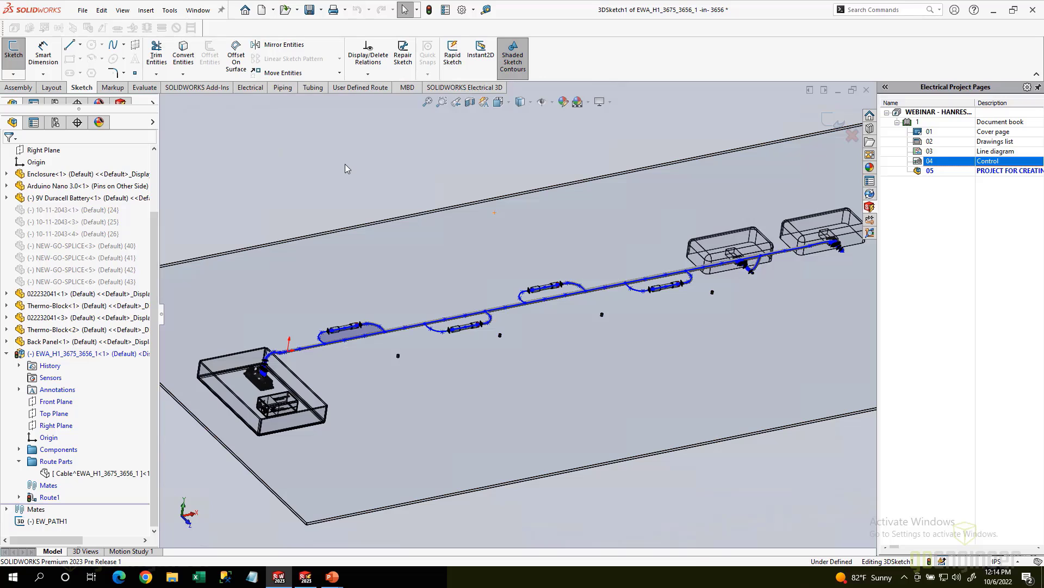
click(252, 89)
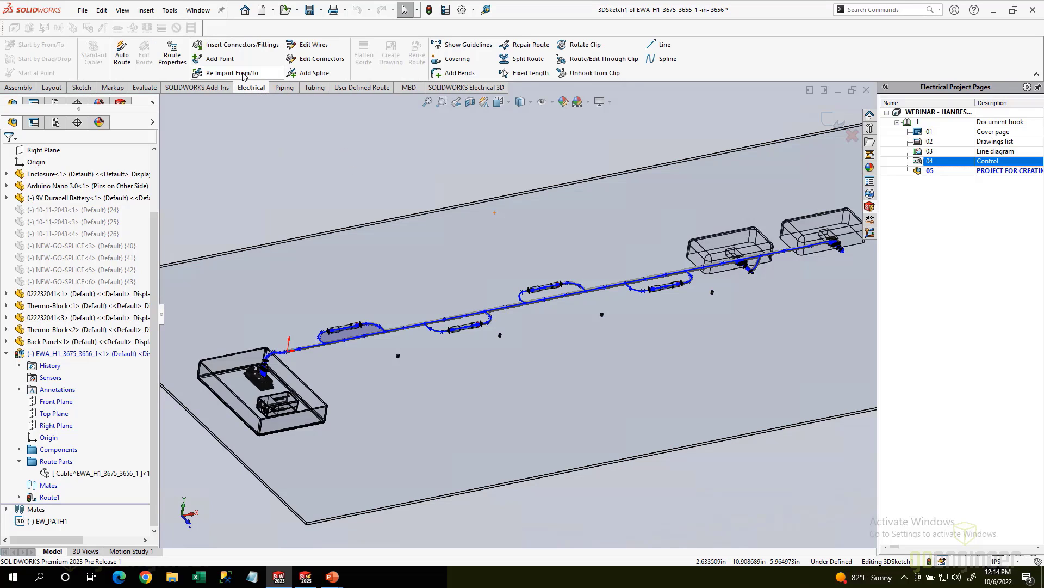
click(309, 47)
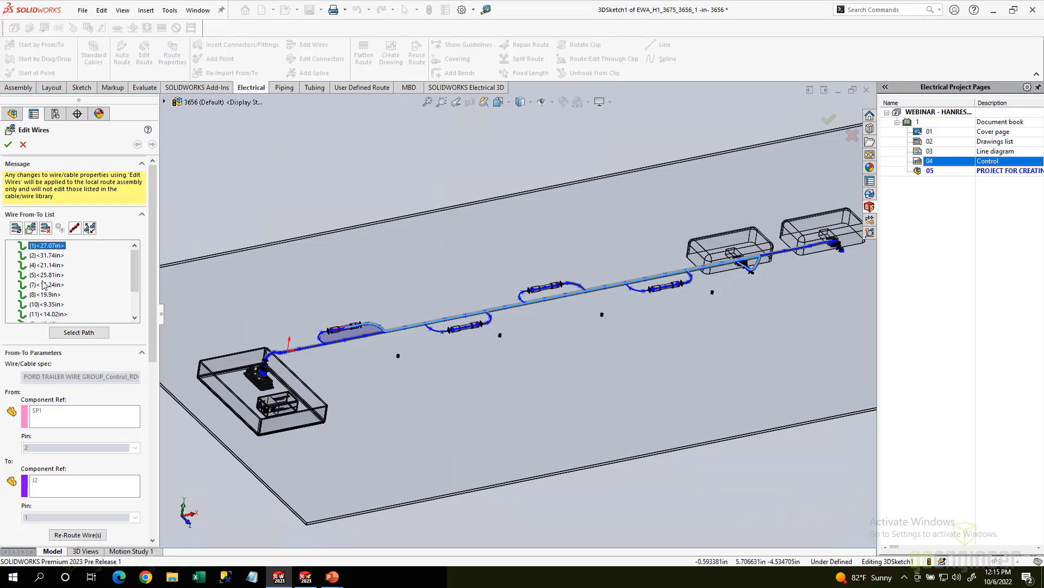
drag(129, 270, 130, 291)
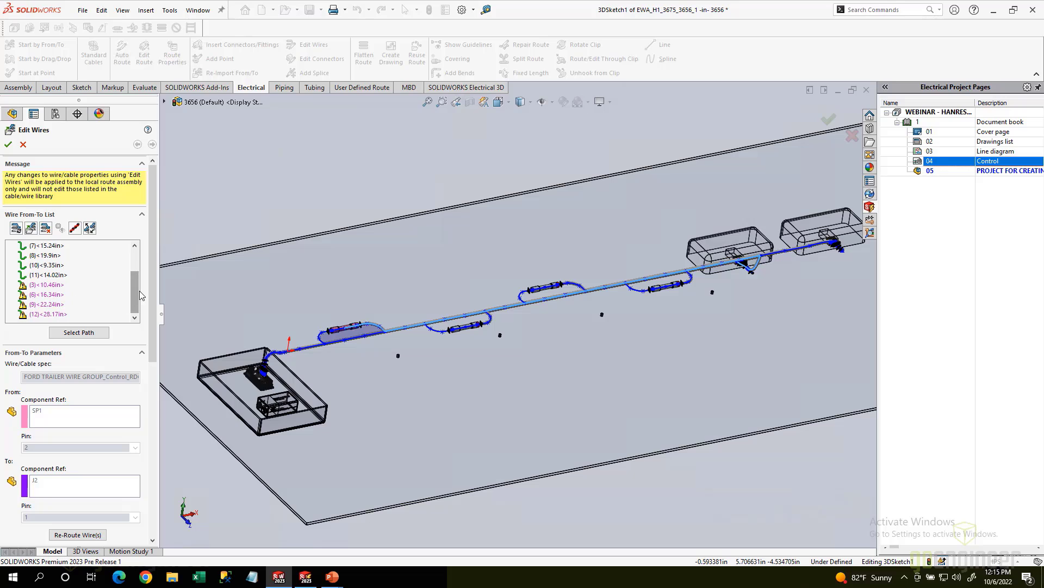
drag(135, 296, 134, 258)
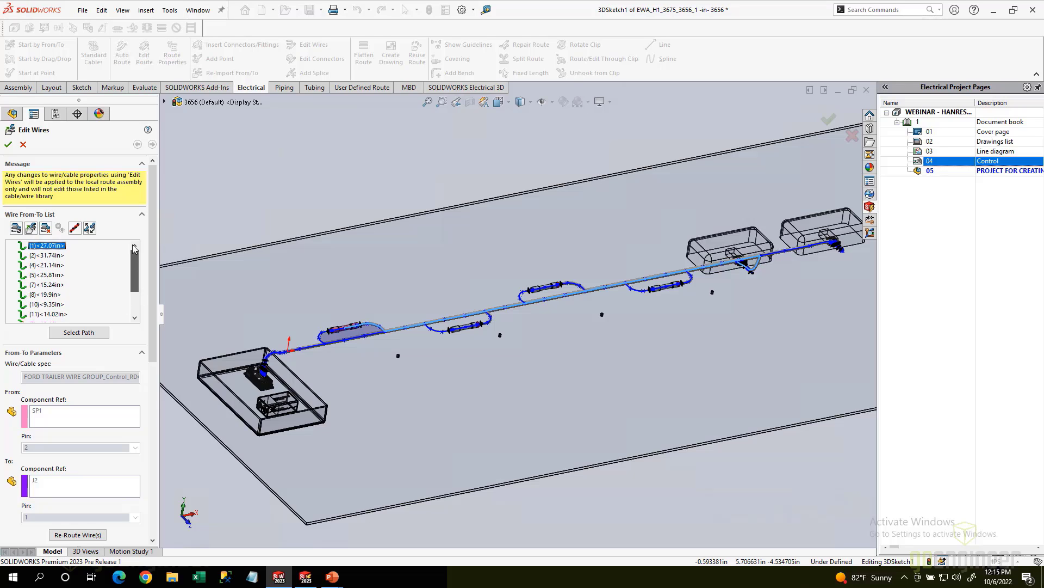
Step: Trace wires 2, 4, 5, 7, 8, 10 and 11 in the from-to list along the harness
click(24, 256)
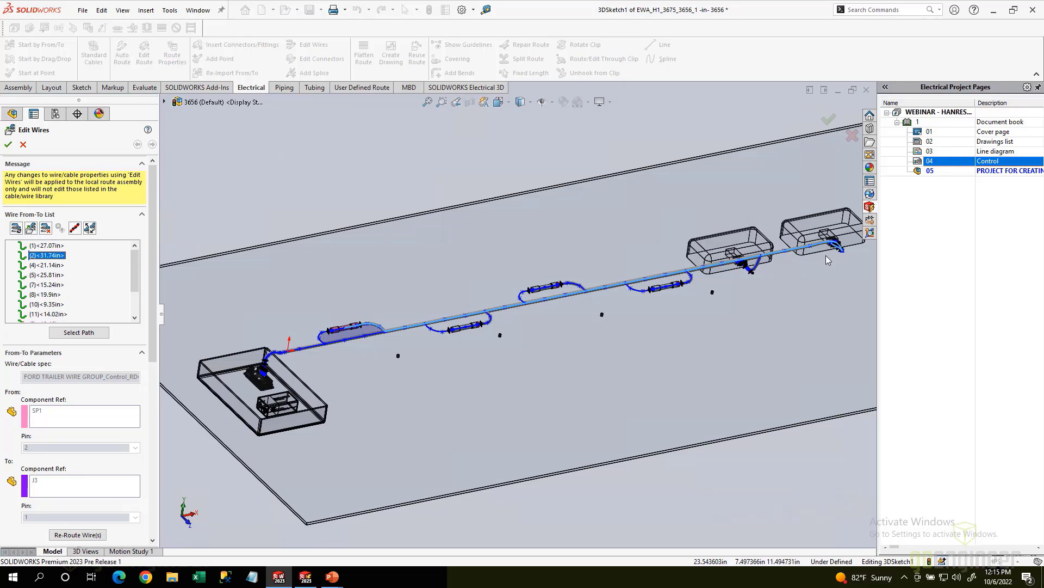
click(38, 266)
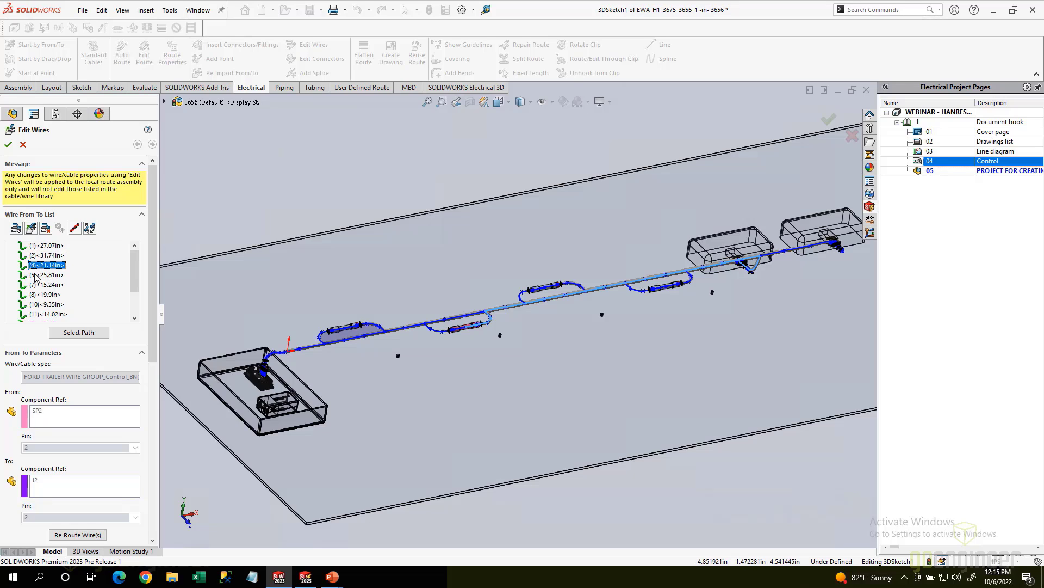
click(35, 275)
click(38, 285)
click(39, 294)
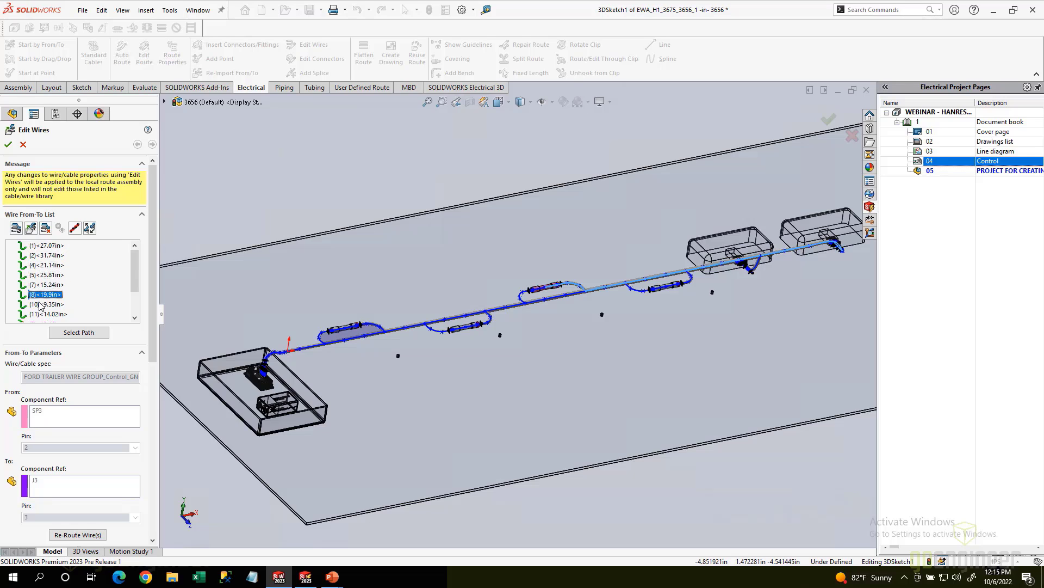
click(39, 304)
click(44, 314)
Step: Examine the path of wire 3 from connector J1 in the enclosure to splice SP1
scroll(135, 299, down, 2)
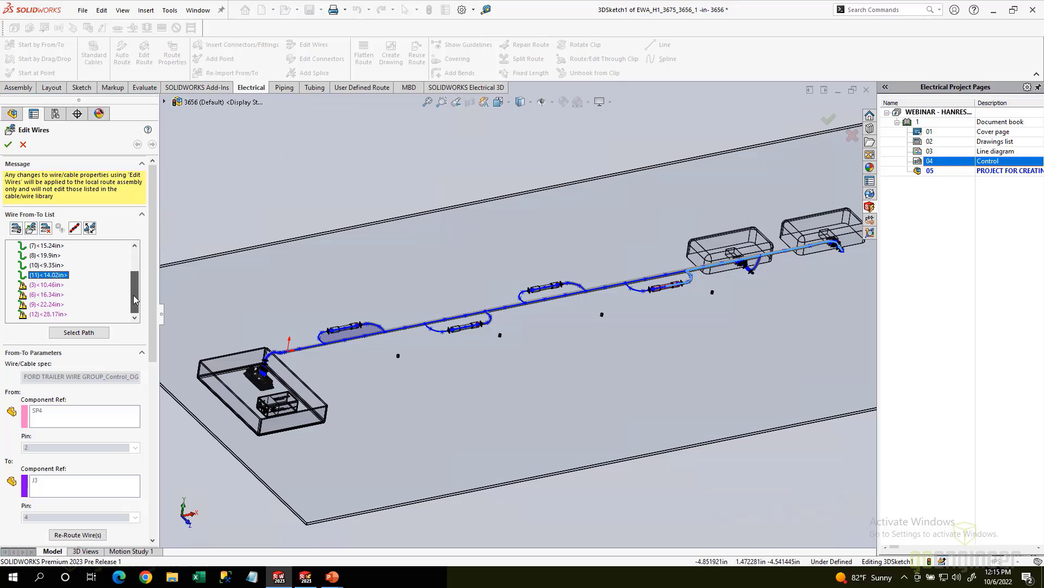
scroll(300, 329, down, 1)
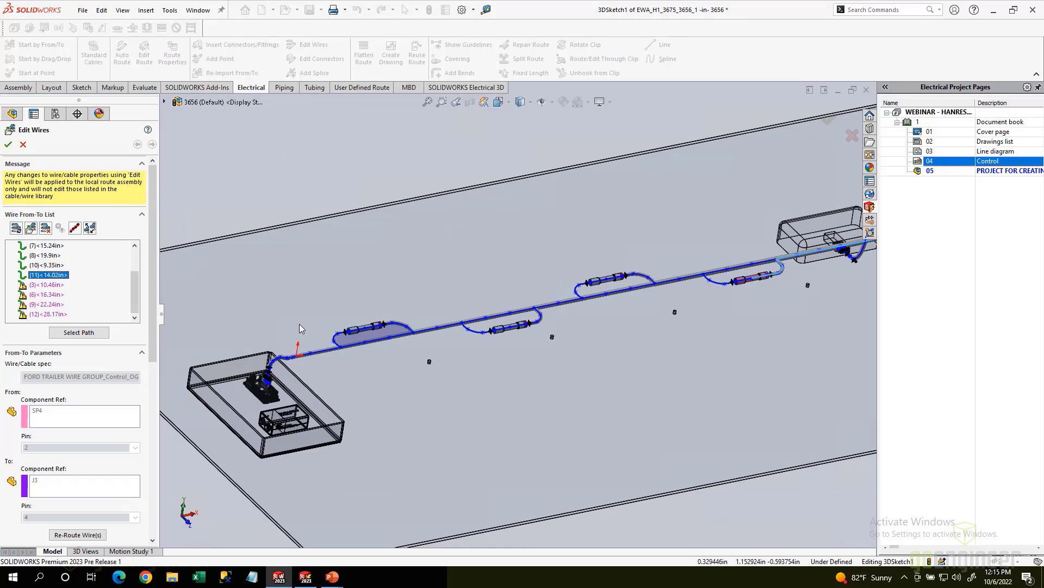
scroll(300, 329, down, 1)
ctrl+middle_drag(322, 302, 406, 279)
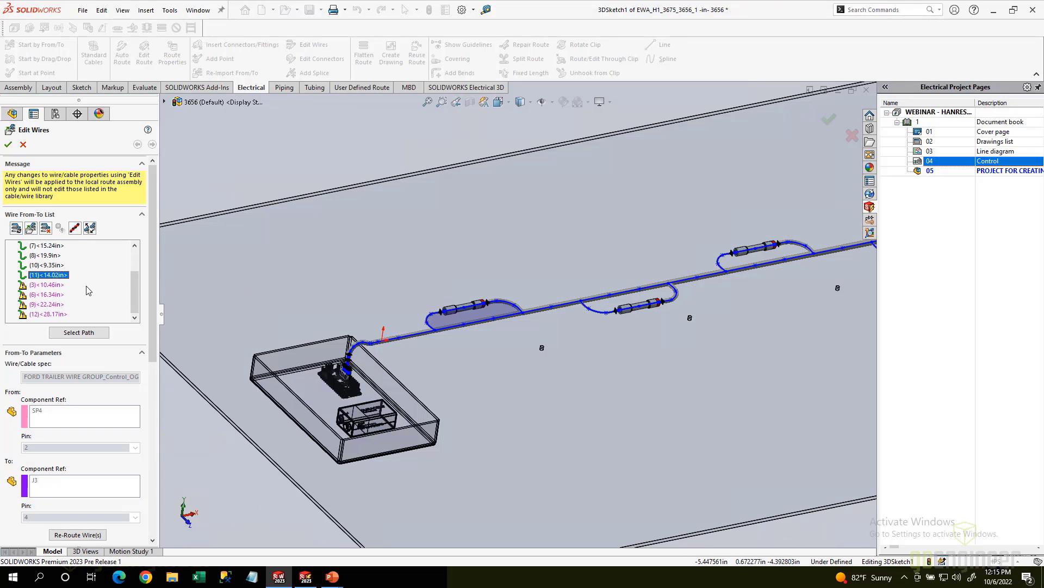
click(38, 285)
middle_drag(359, 312, 351, 319)
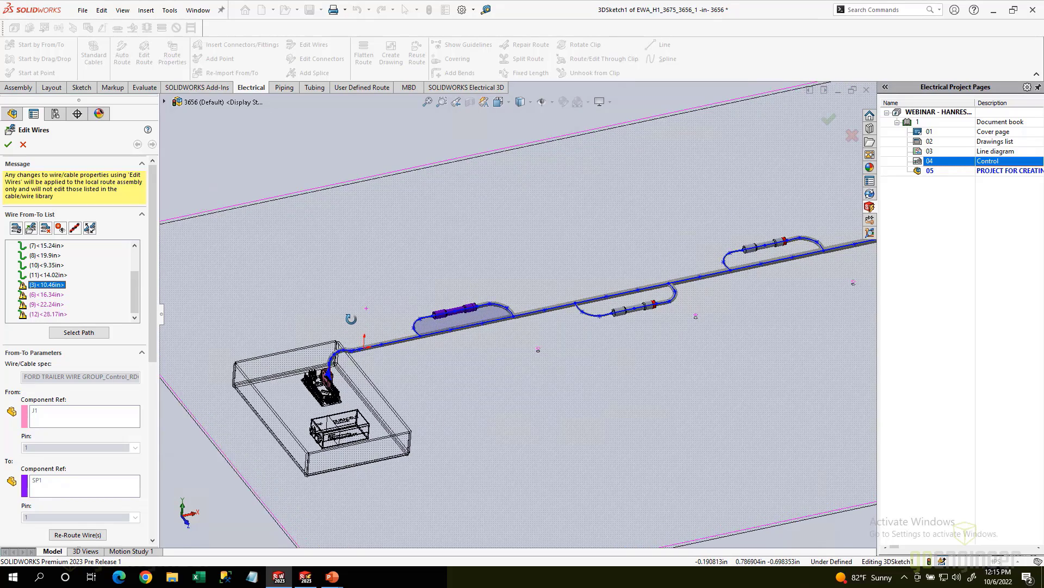
scroll(444, 361, down, 5)
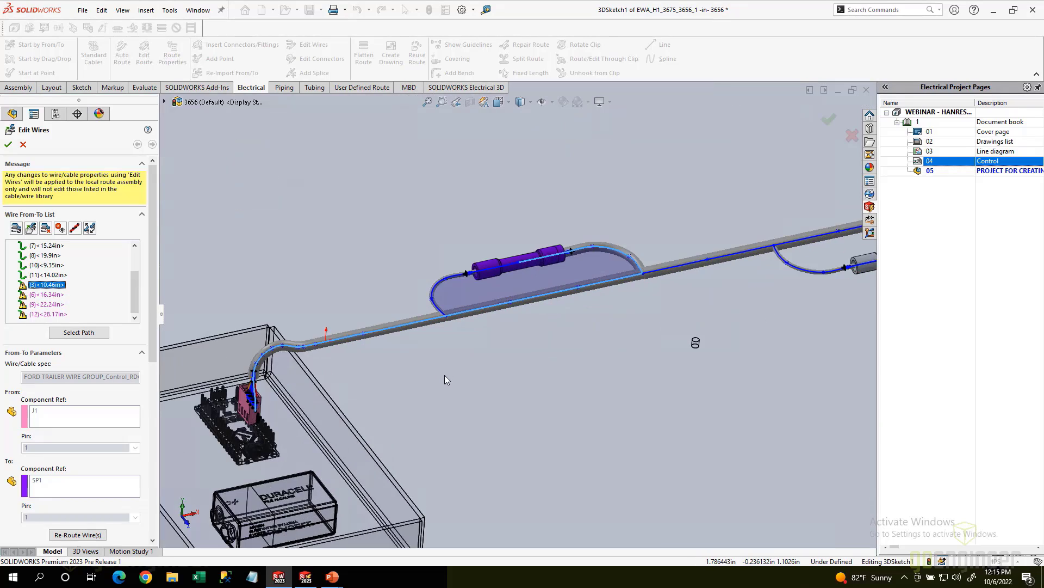
ctrl+middle_drag(478, 379, 511, 370)
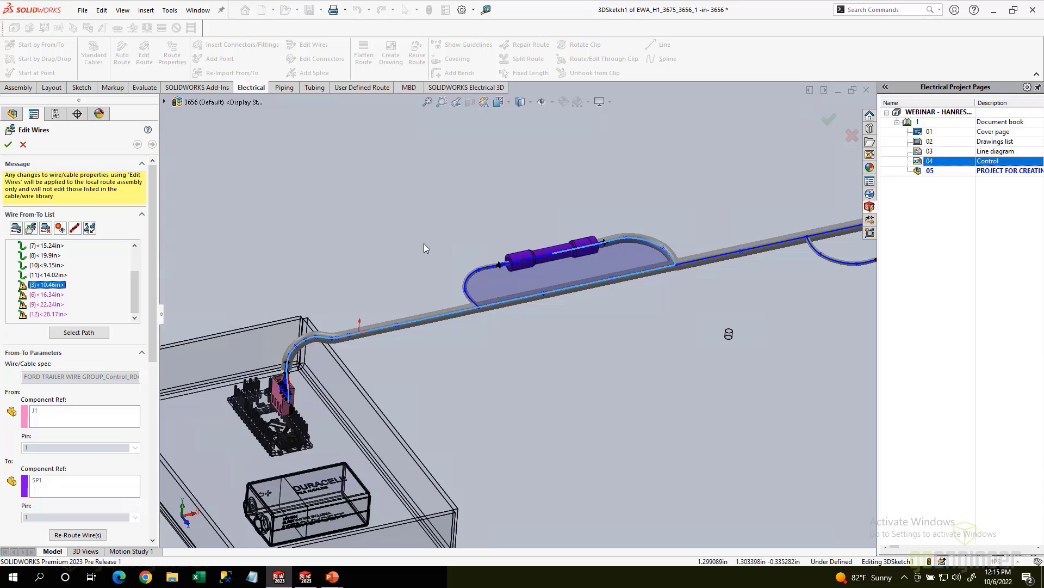
Step: Trace wires 6, 9 and 12 from connector J1 to splices SP2, SP3 and SP4 along the harness
click(46, 296)
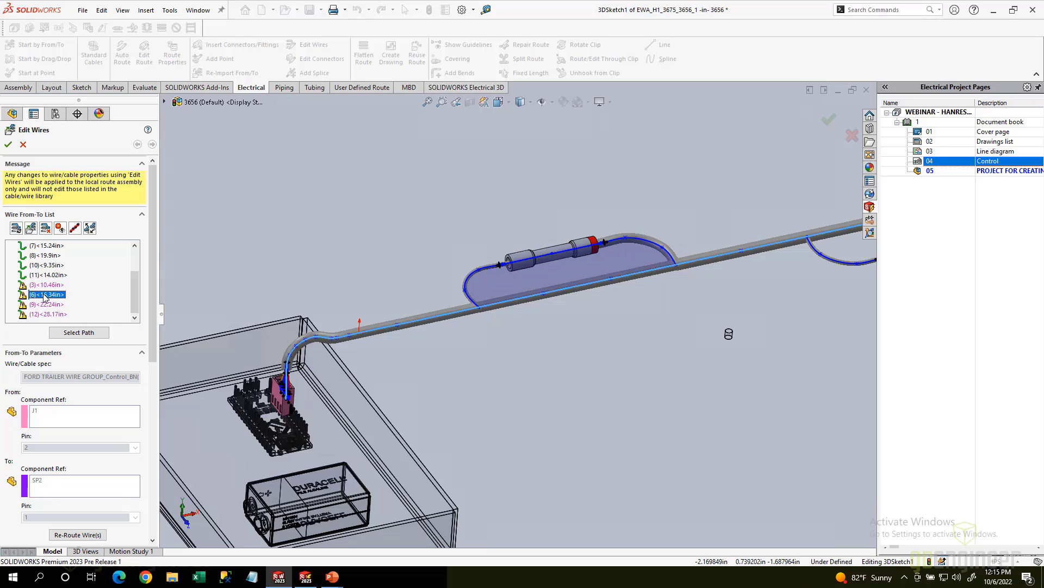
scroll(503, 295, up, 5)
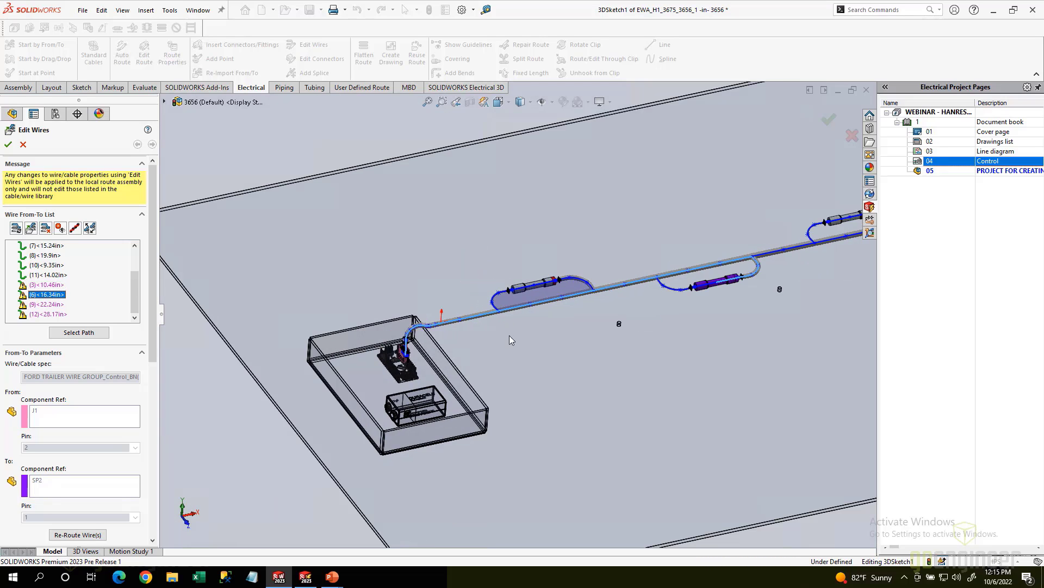
click(46, 305)
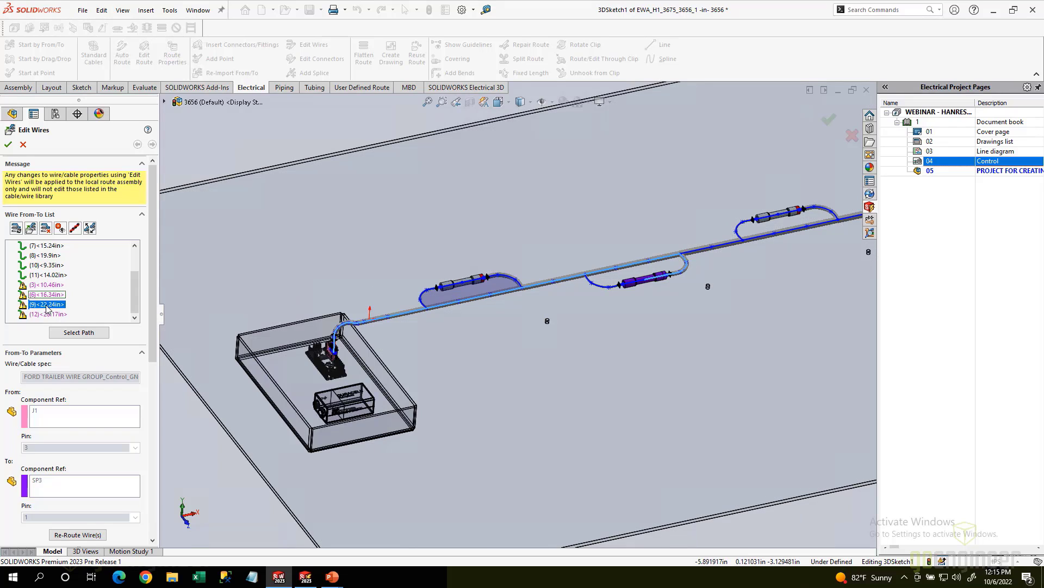
scroll(534, 310, up, 1)
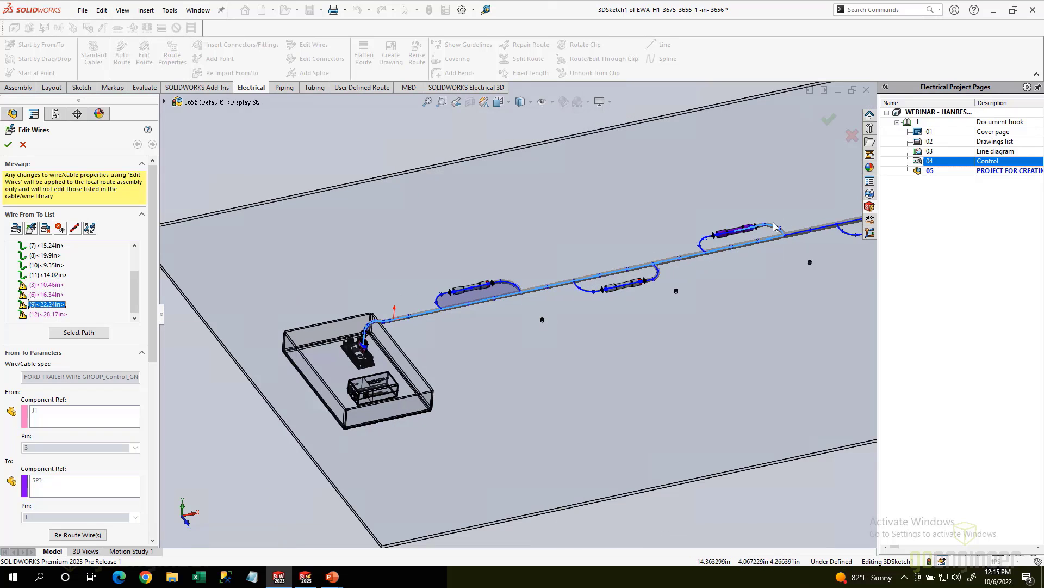
click(36, 315)
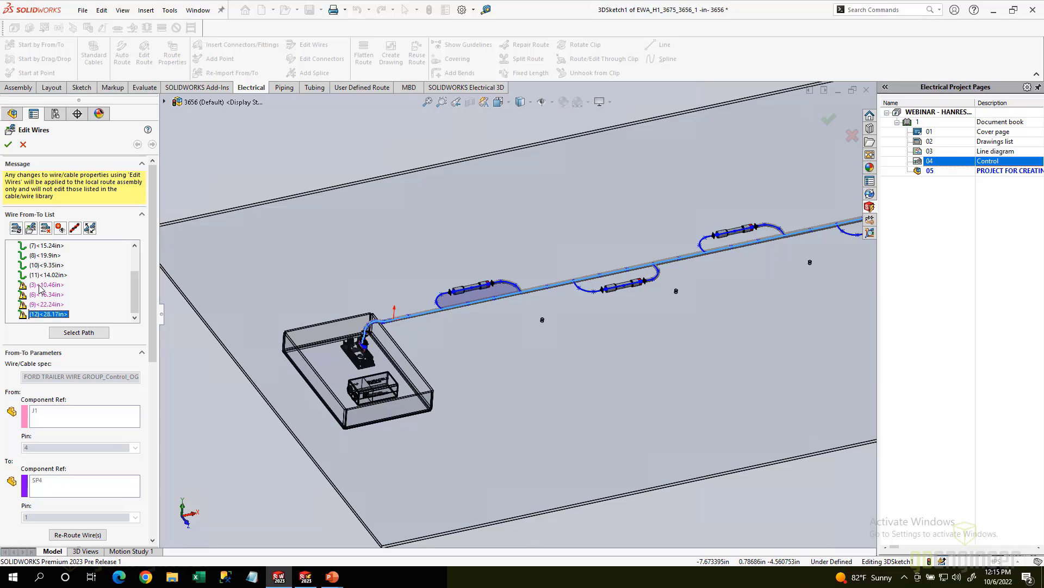
Step: Open wire 3's path for editing, check its segments, and remove segments 29 and 14 from the path
click(39, 285)
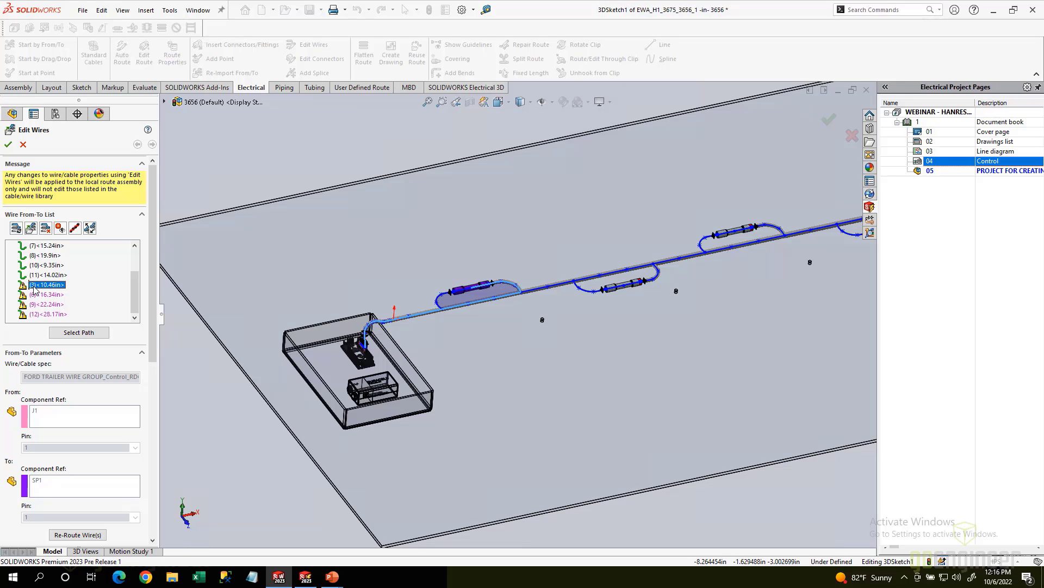
click(78, 333)
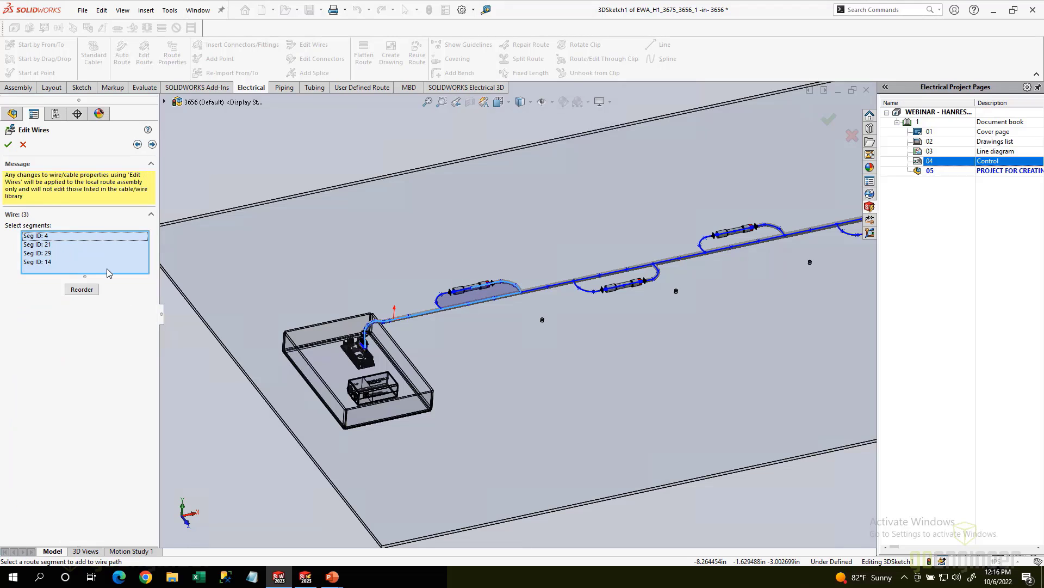
scroll(402, 343, down, 3)
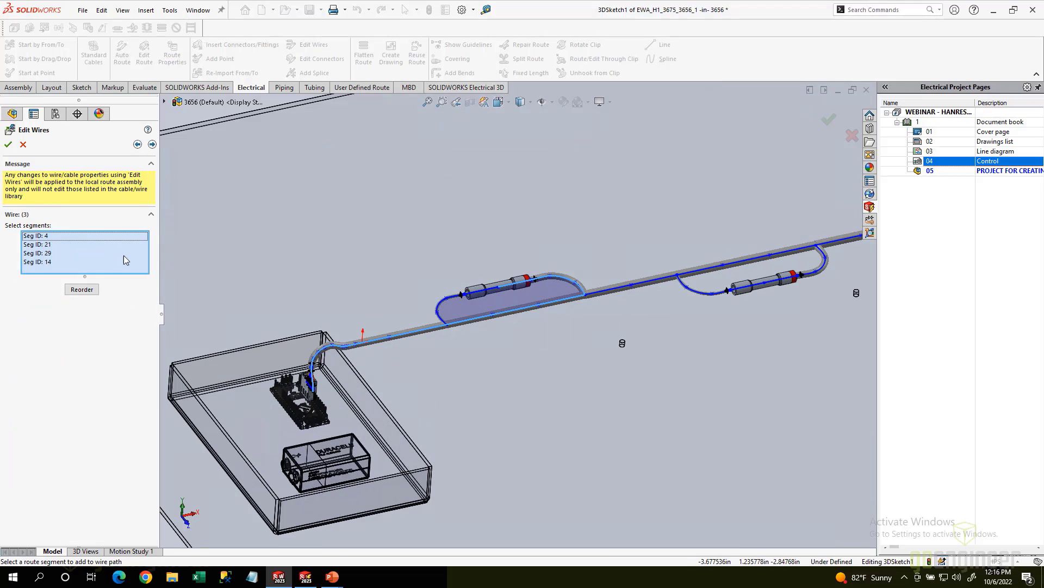
click(37, 237)
click(37, 246)
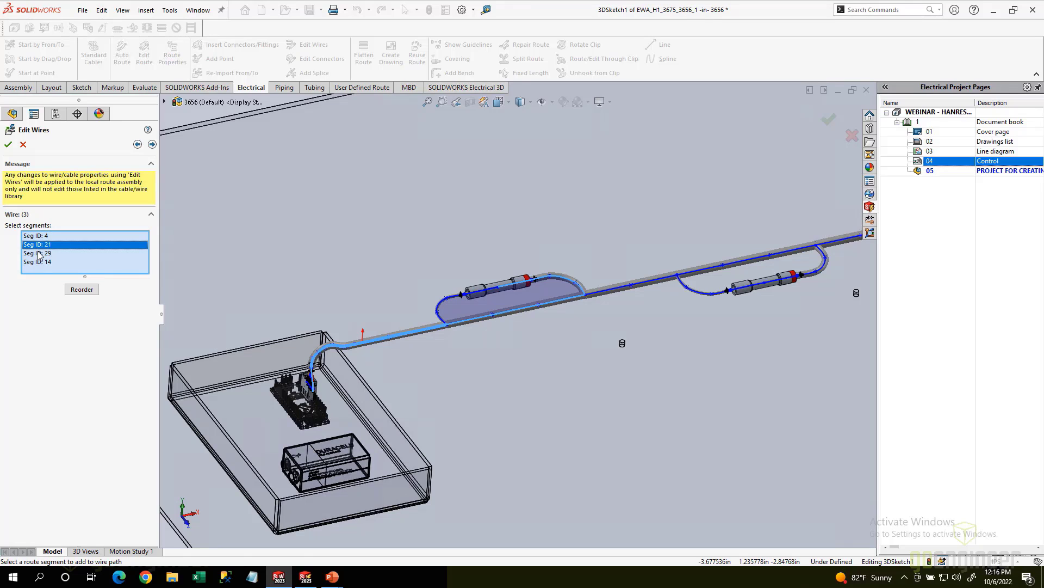
click(39, 253)
click(40, 262)
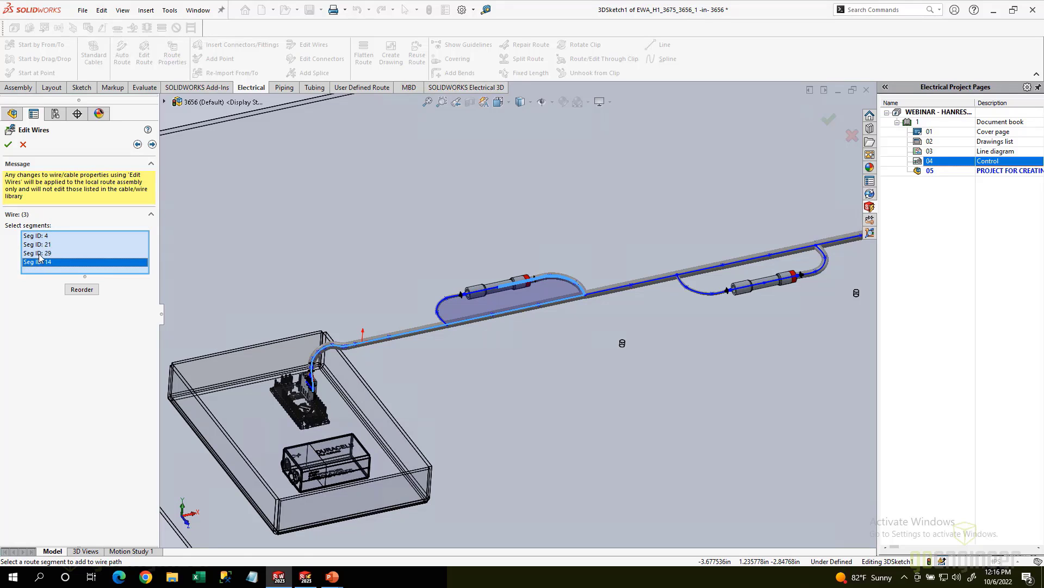
click(43, 256)
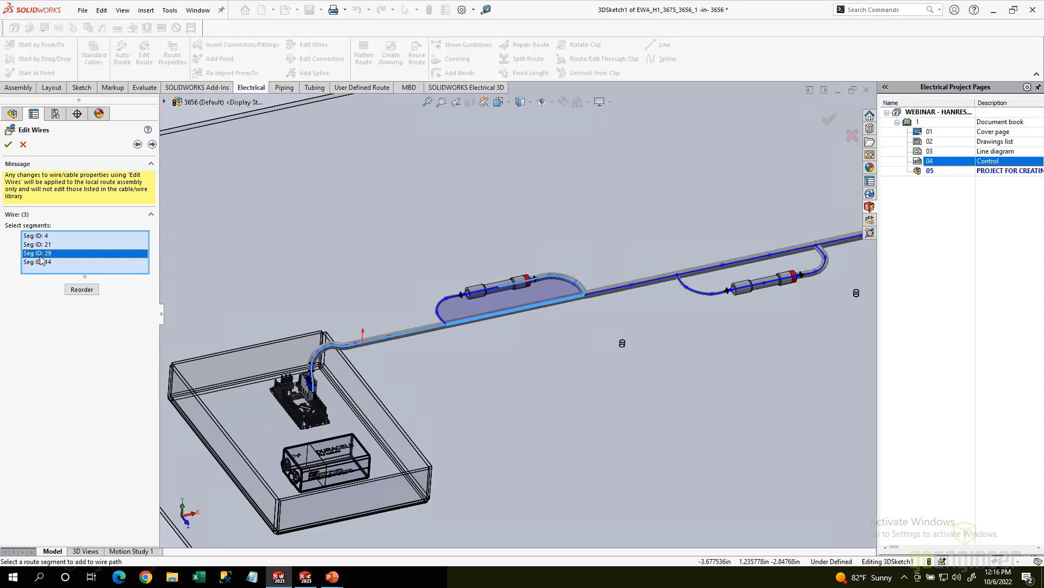
key(Delete)
click(43, 253)
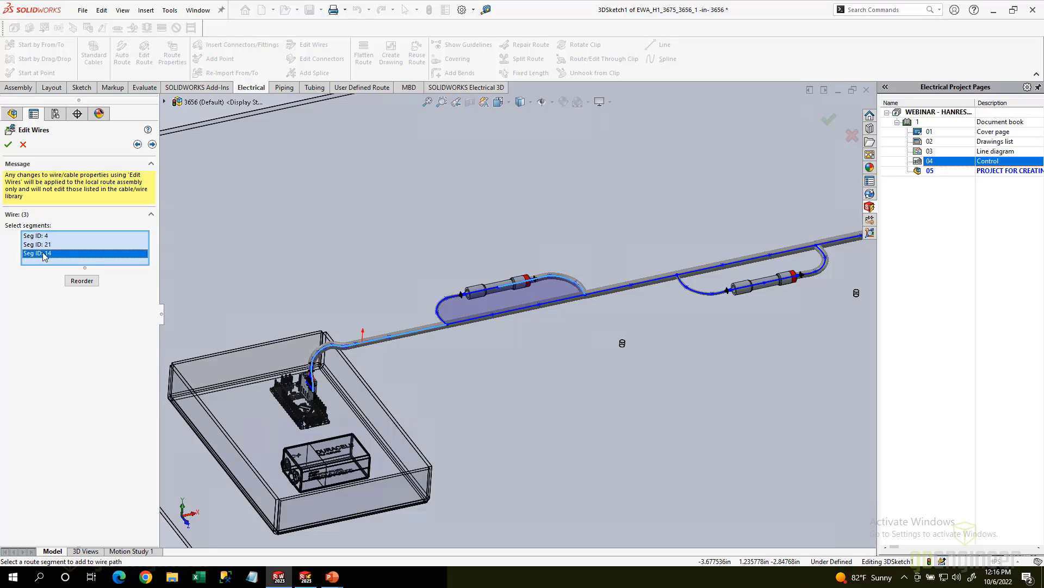
key(Delete)
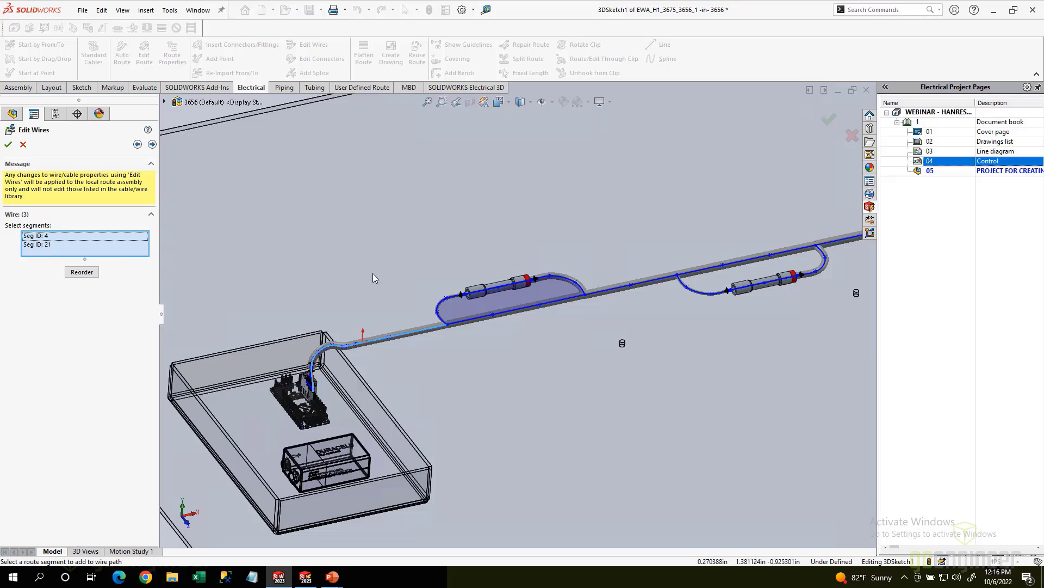
Step: Add the curved lead on splice SP1's enclosure side, segment 13, to wire 3's path and apply it
click(441, 309)
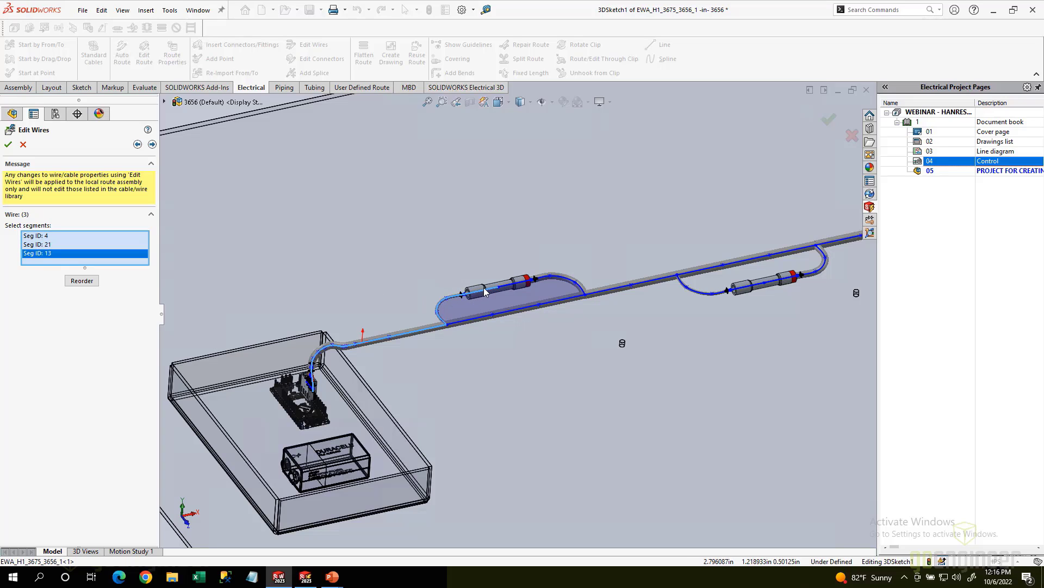
click(8, 145)
click(54, 284)
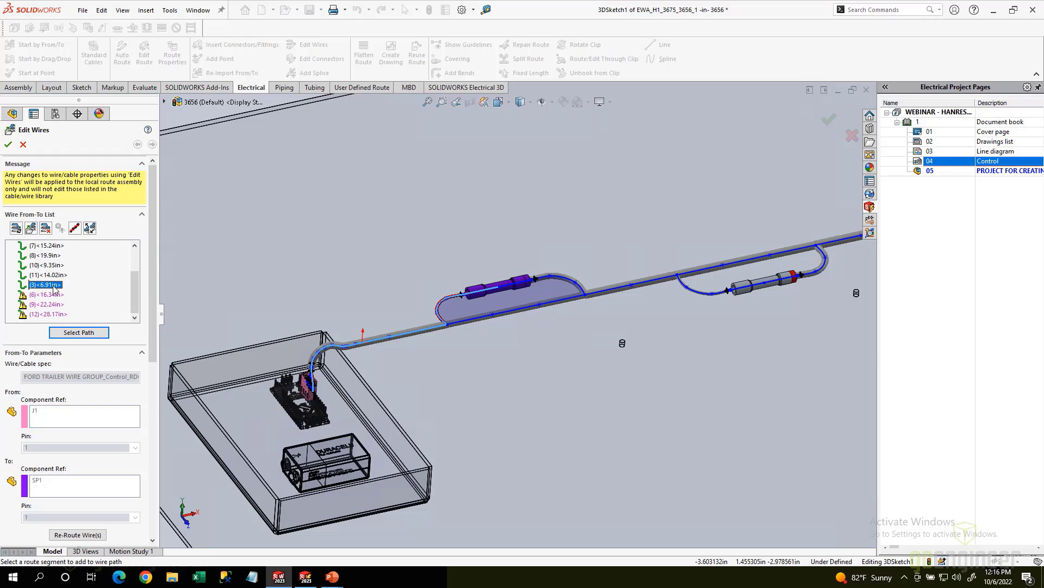
Step: Correct wire 6's path by replacing segments 16 and 31 with segment 15, the curved lead on splice SP2's enclosure side
click(46, 294)
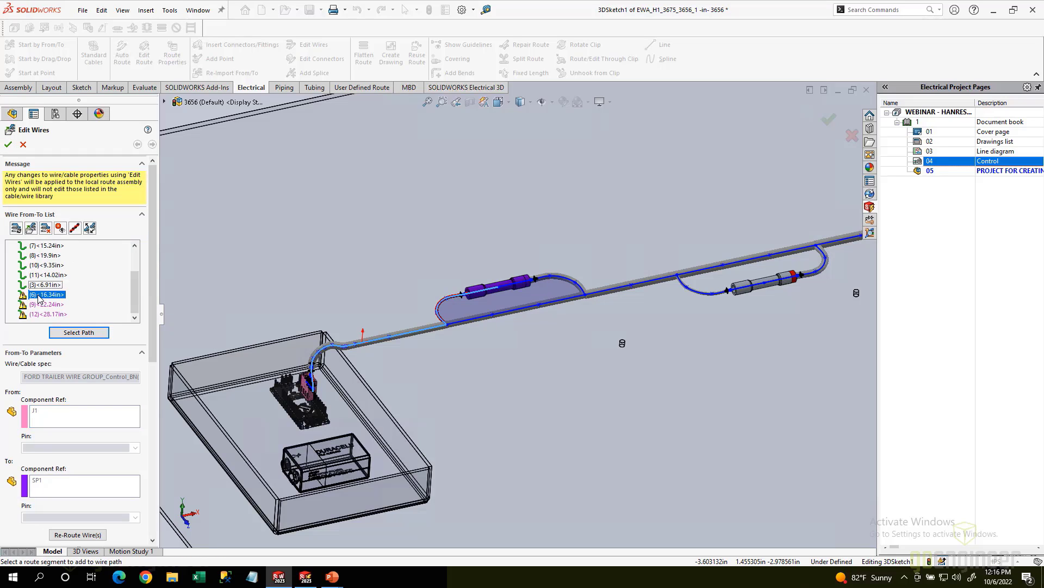
click(79, 332)
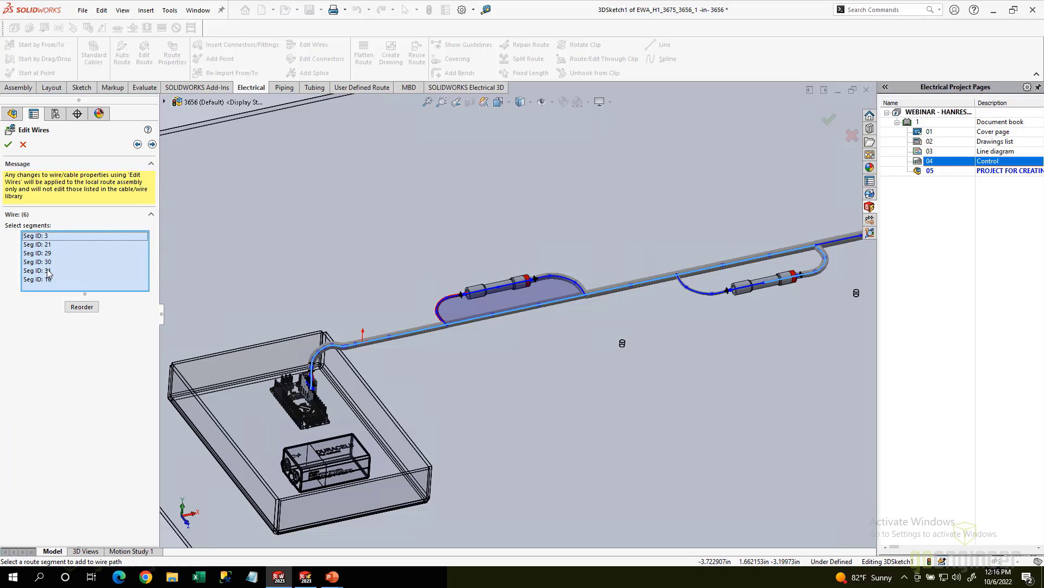
scroll(810, 270, up, 3)
scroll(752, 281, down, 4)
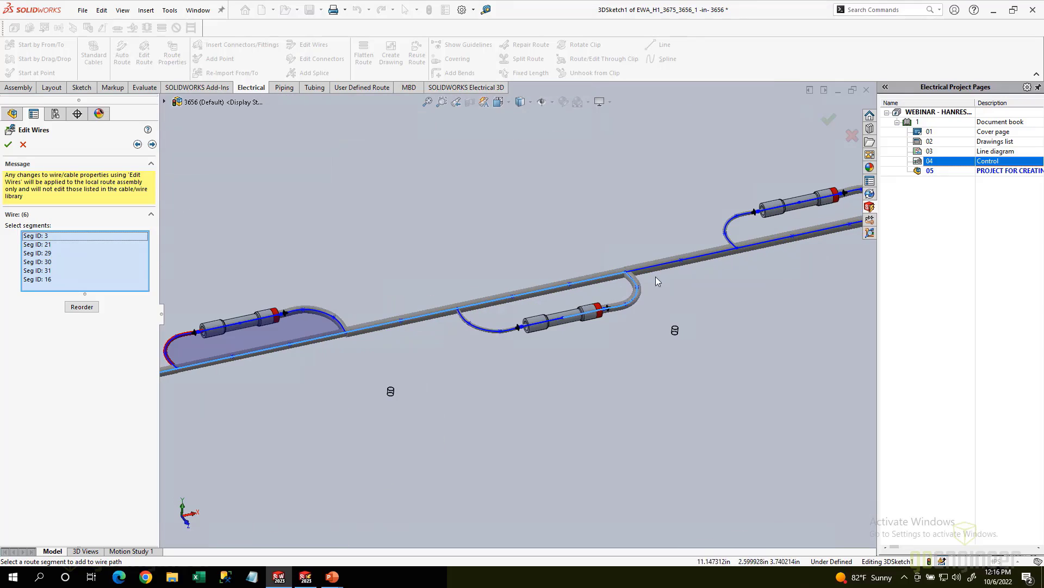
click(631, 304)
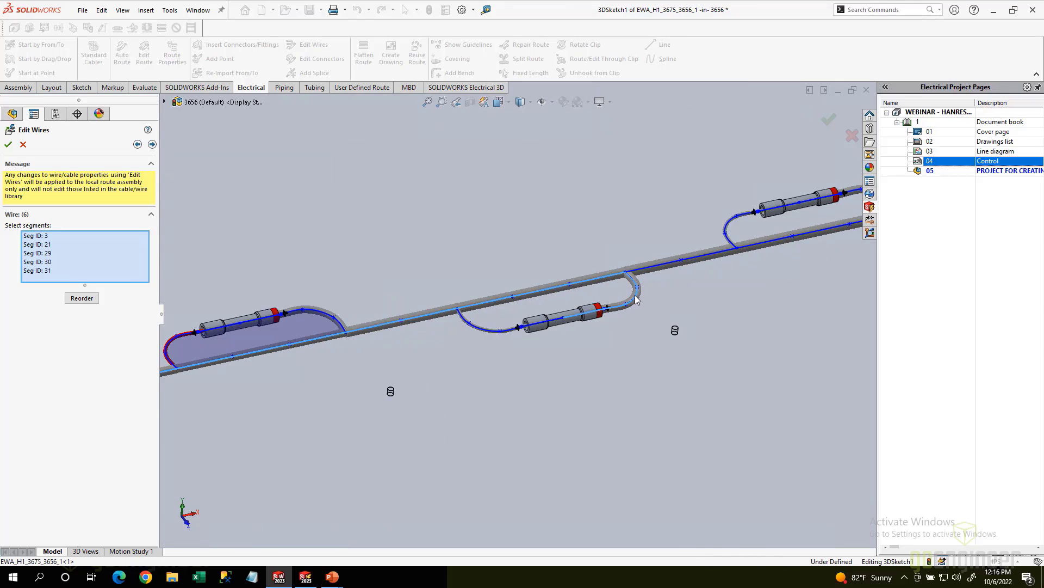
click(592, 283)
click(469, 331)
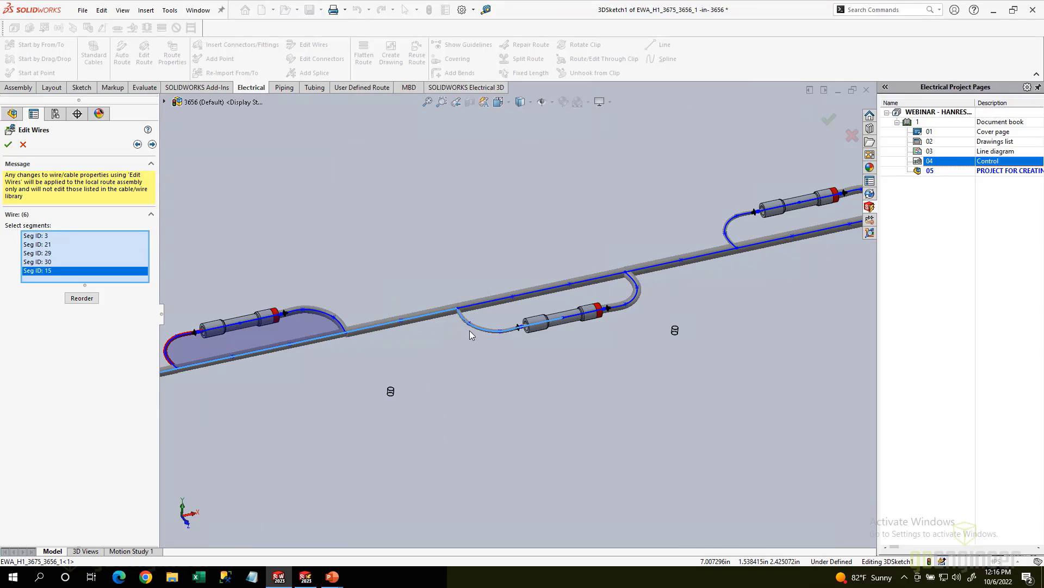
click(8, 145)
Step: Correct wire 9's path by replacing segments 18 and 25 with segment 17, the curved lead on splice SP3's enclosure side
click(47, 304)
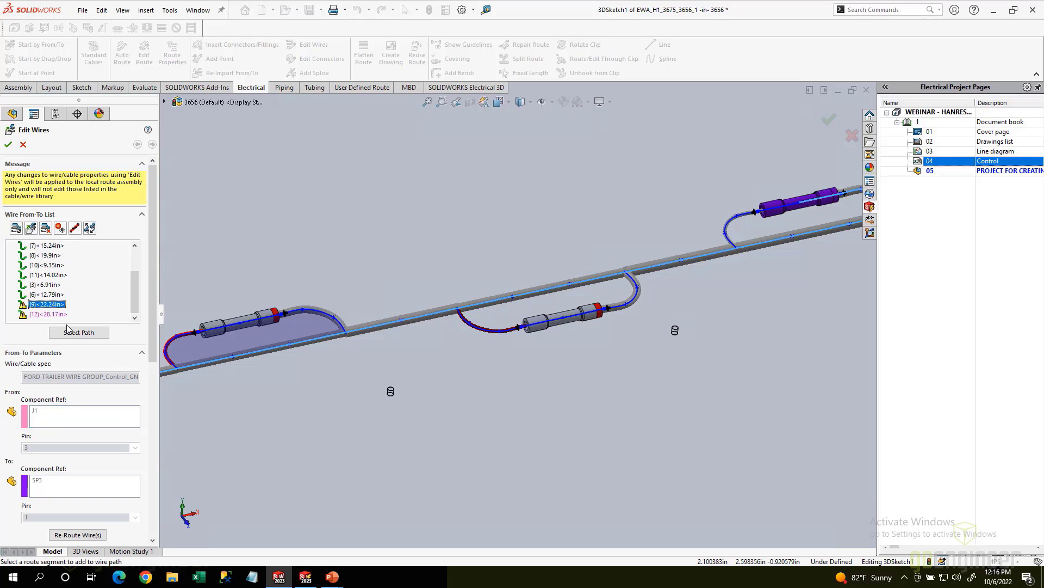
click(78, 332)
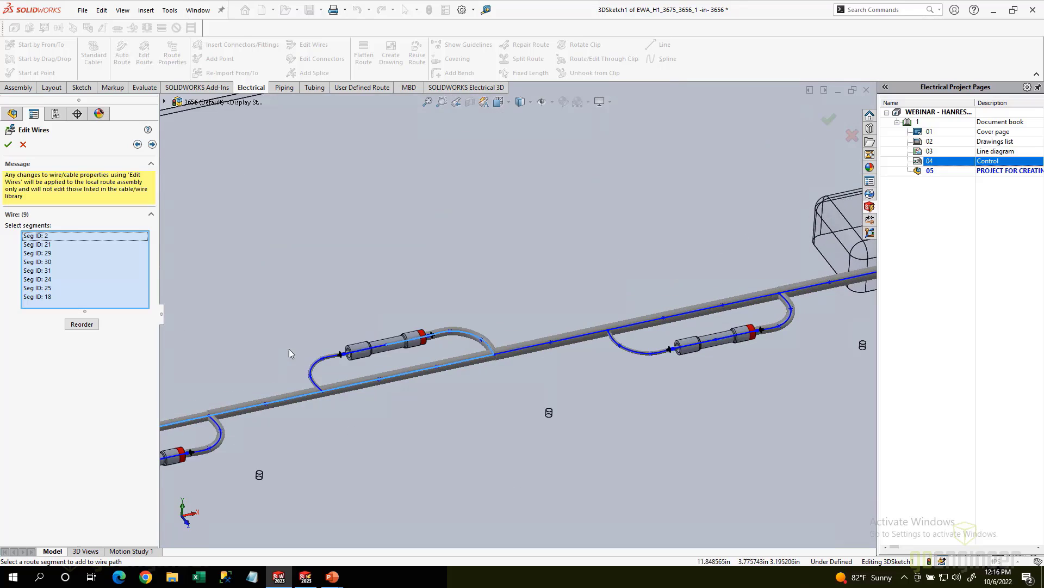
scroll(297, 359, down, 3)
click(497, 314)
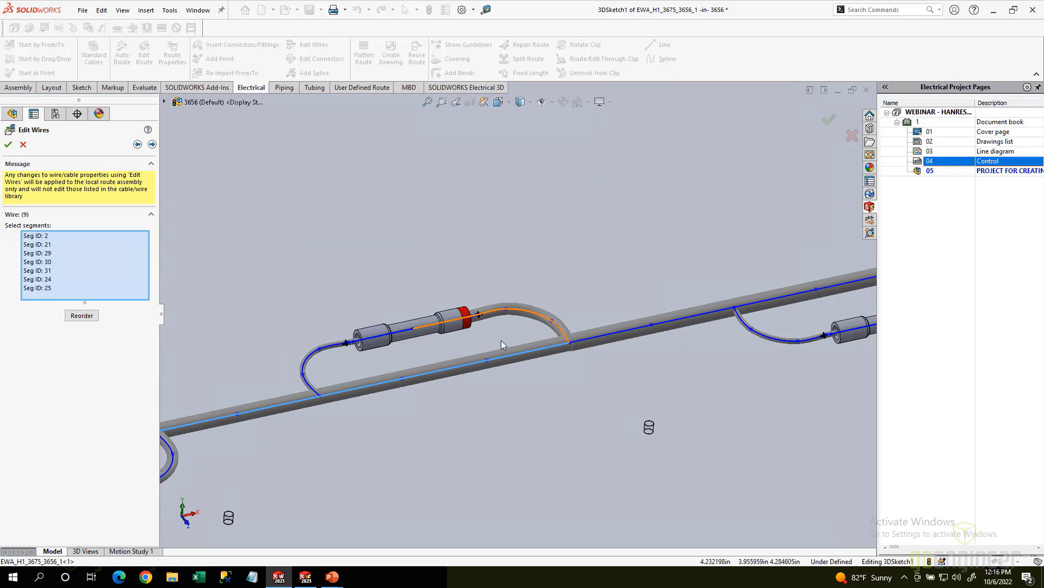
click(511, 355)
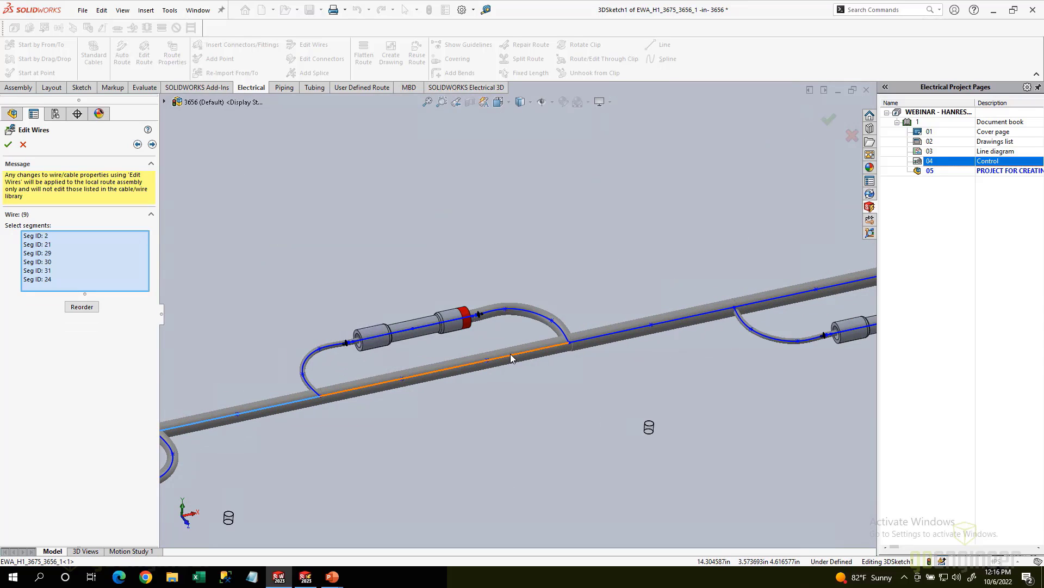
click(314, 353)
click(313, 362)
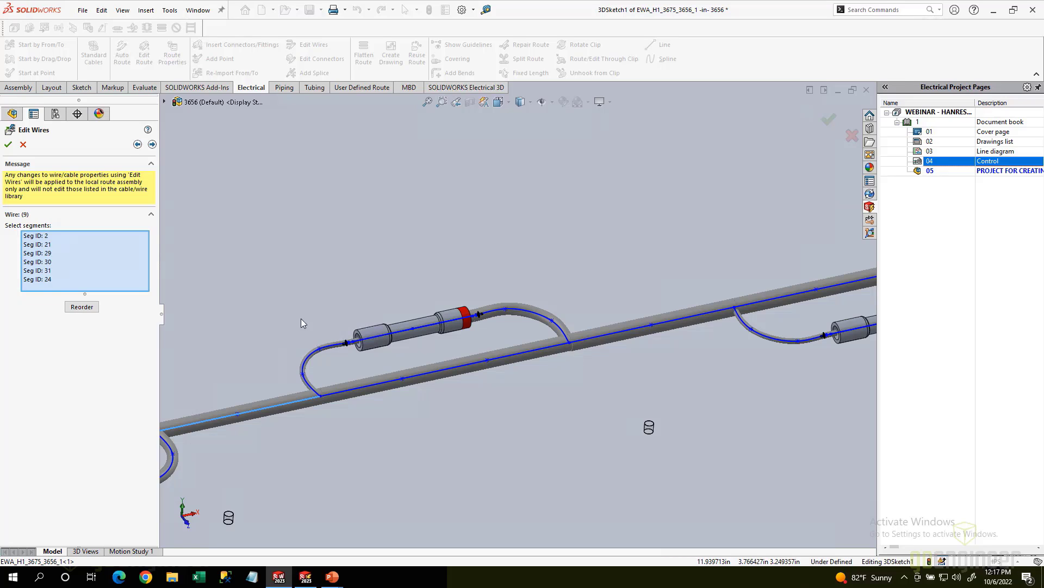
click(316, 350)
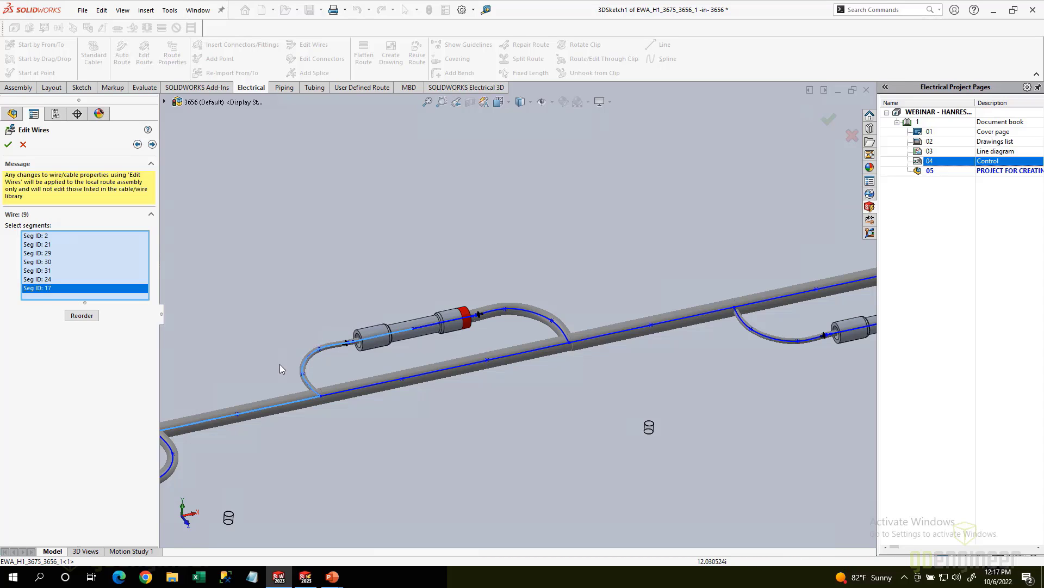
click(7, 144)
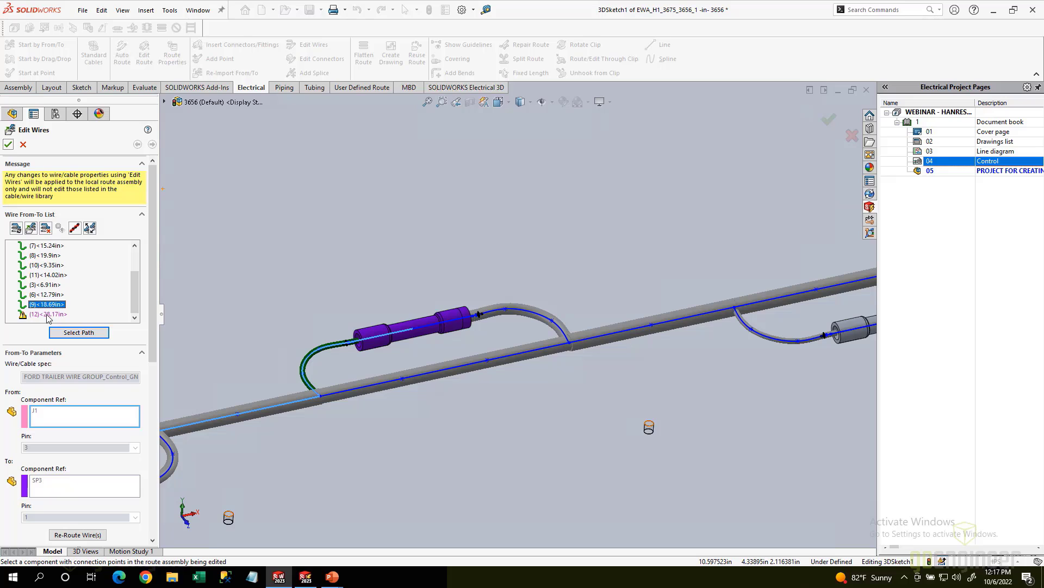
Step: Correct wire 12's path by replacing segments 27 and 20 with the curved lead on splice SP4's enclosure side
click(81, 334)
scroll(553, 277, up, 3)
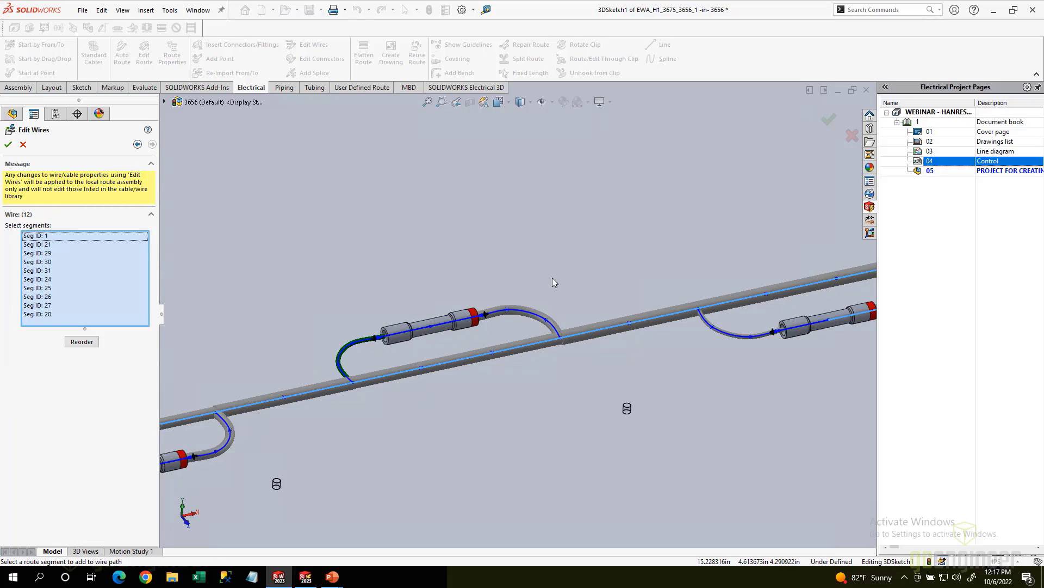
scroll(644, 288, down, 3)
click(731, 301)
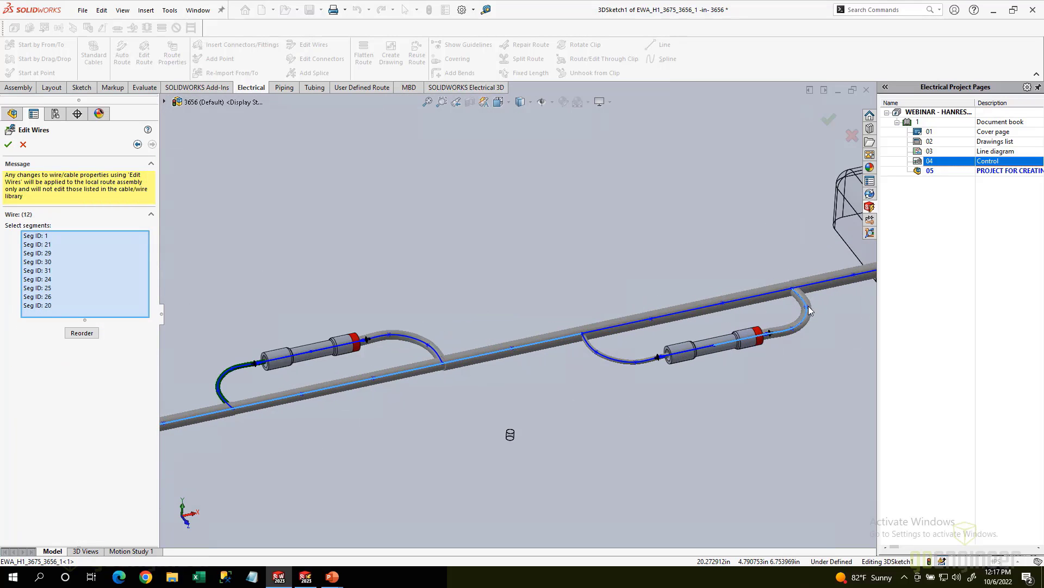
click(805, 308)
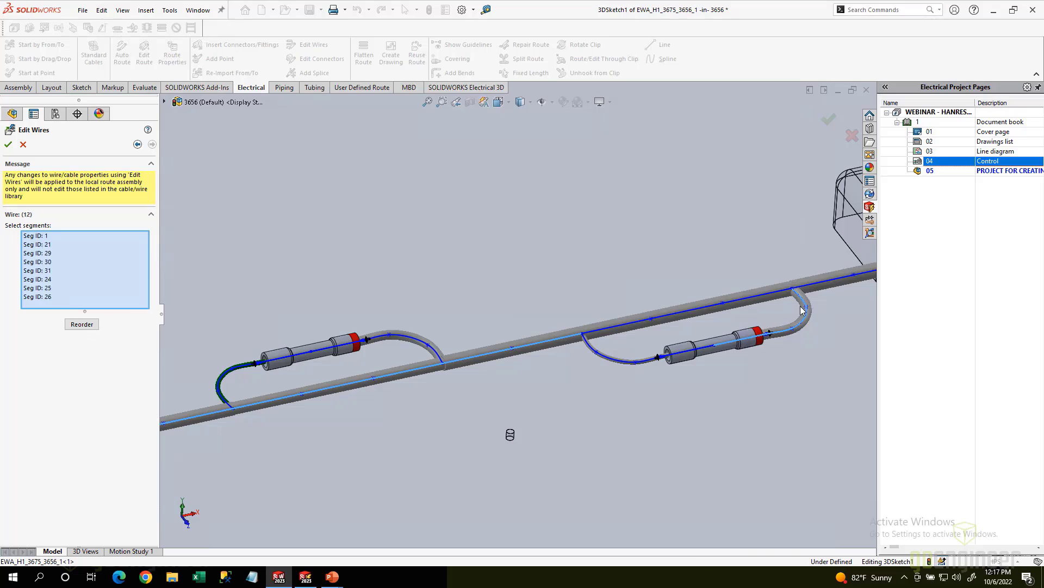
click(627, 361)
click(8, 144)
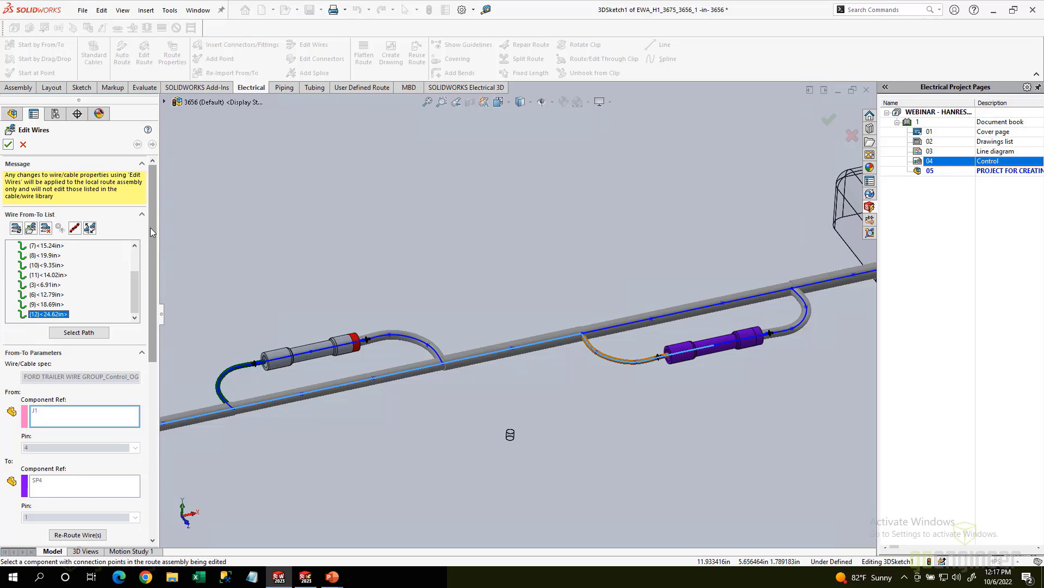
Step: Review wire 12's properties and open the full attributes table to examine every wire's color, gauge, lengths and connections
drag(150, 227, 156, 381)
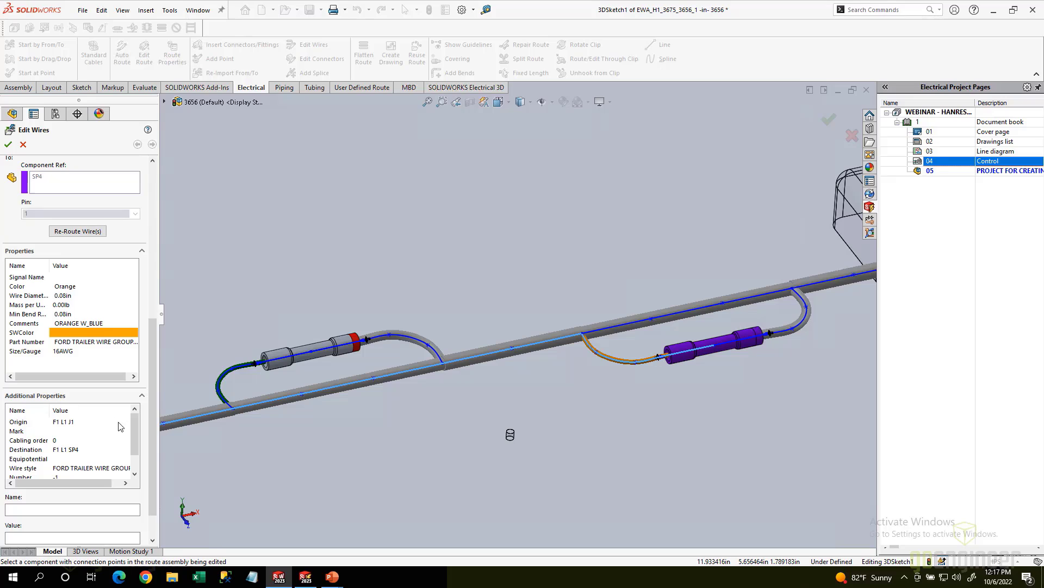
scroll(152, 419, down, 2)
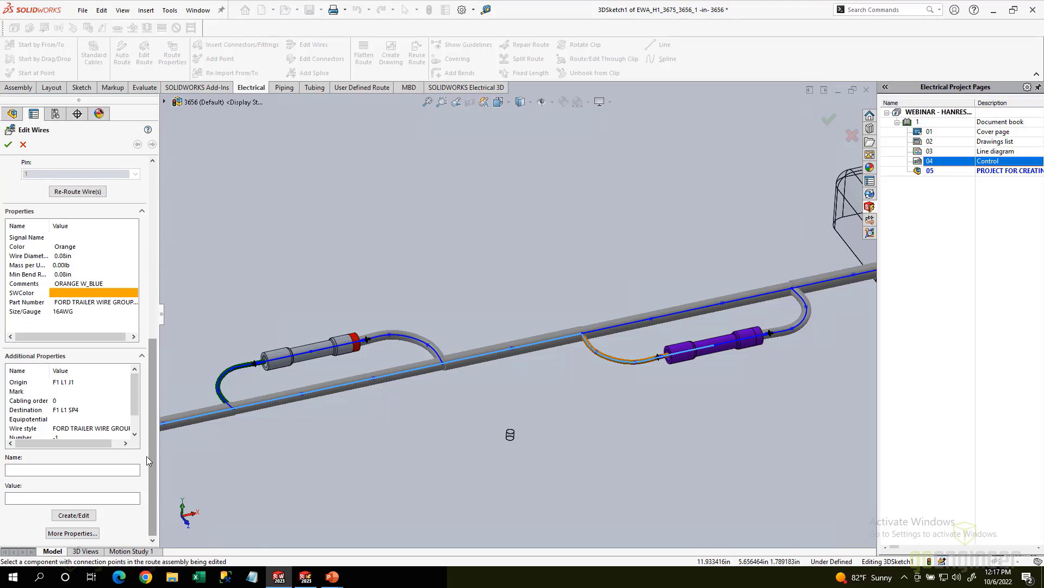
click(72, 534)
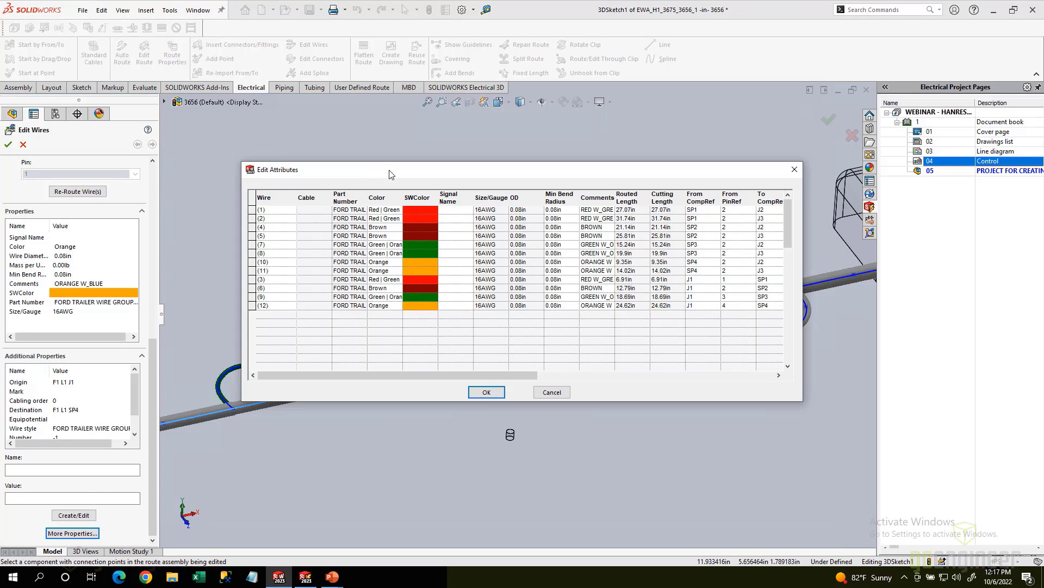
drag(379, 166, 323, 129)
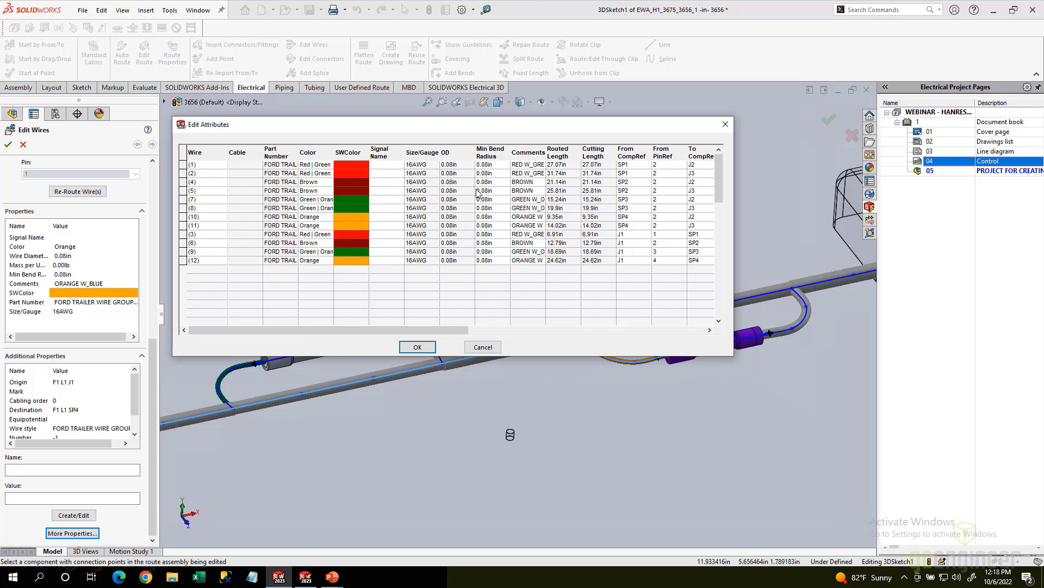
Step: Examine the connection columns of the wire attributes table and the available source pins and source components for wire 1
drag(409, 330, 554, 332)
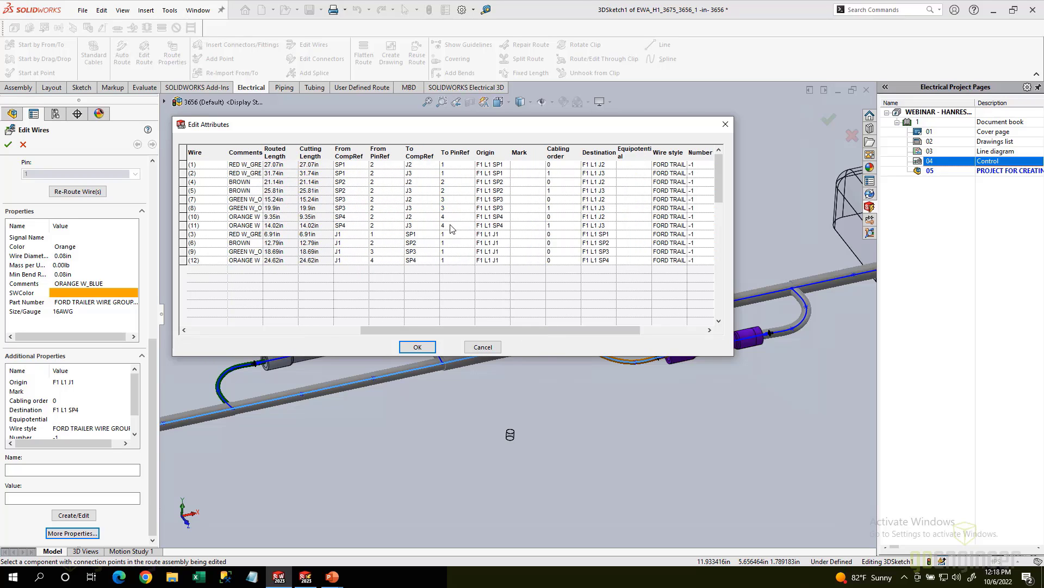
click(387, 165)
click(399, 164)
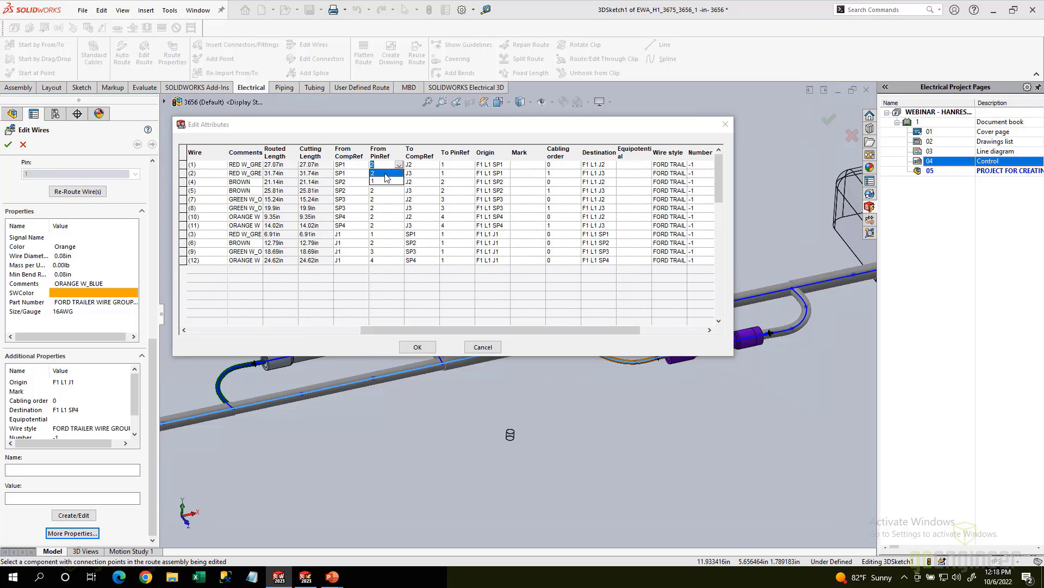
click(392, 133)
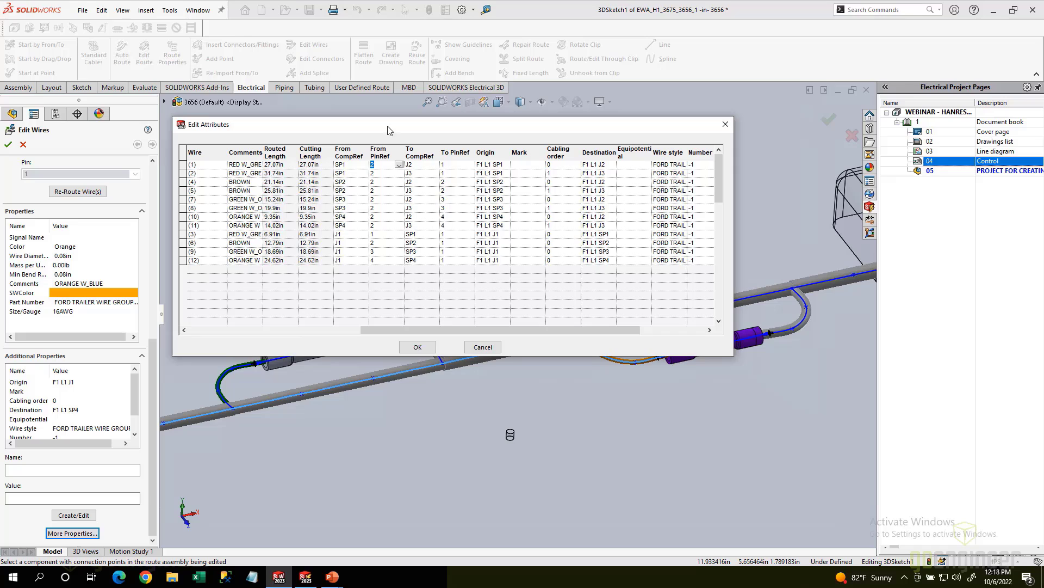
click(350, 164)
click(364, 165)
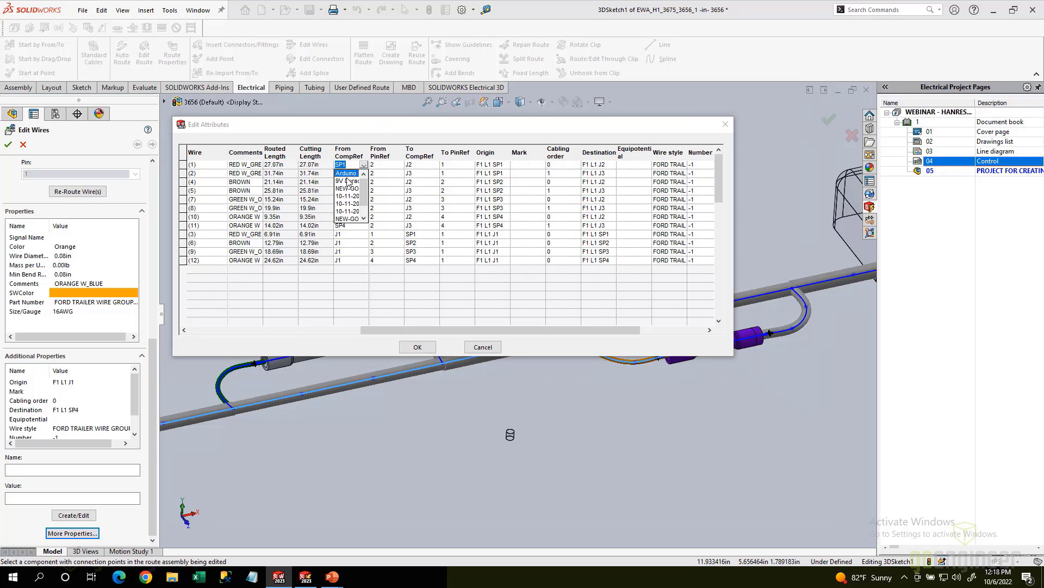
click(365, 137)
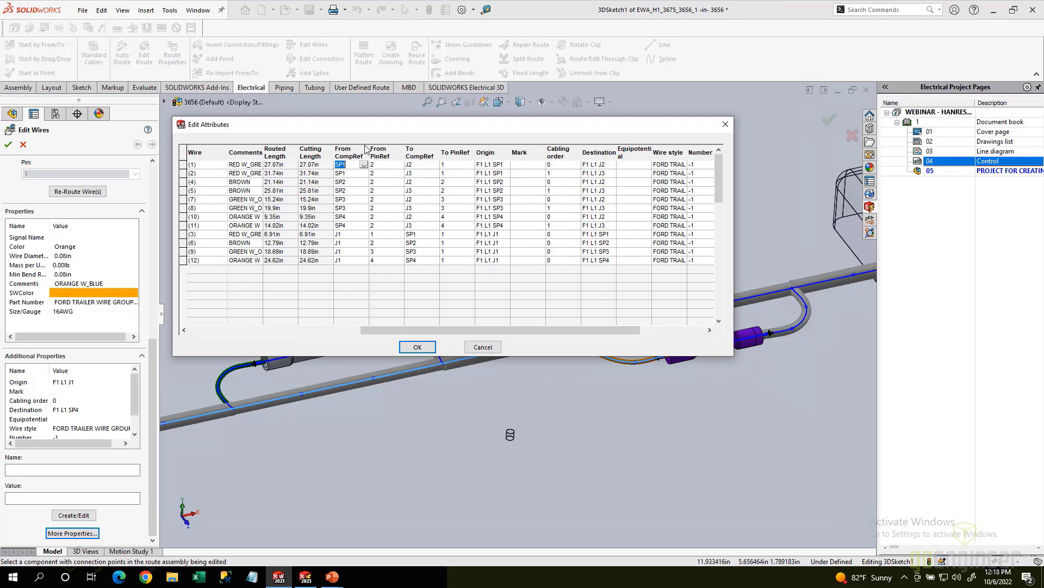
Step: Examine the source pin options for wire 3 and close the wire attributes table without applying changes
click(351, 234)
click(364, 234)
click(377, 237)
click(388, 236)
click(399, 234)
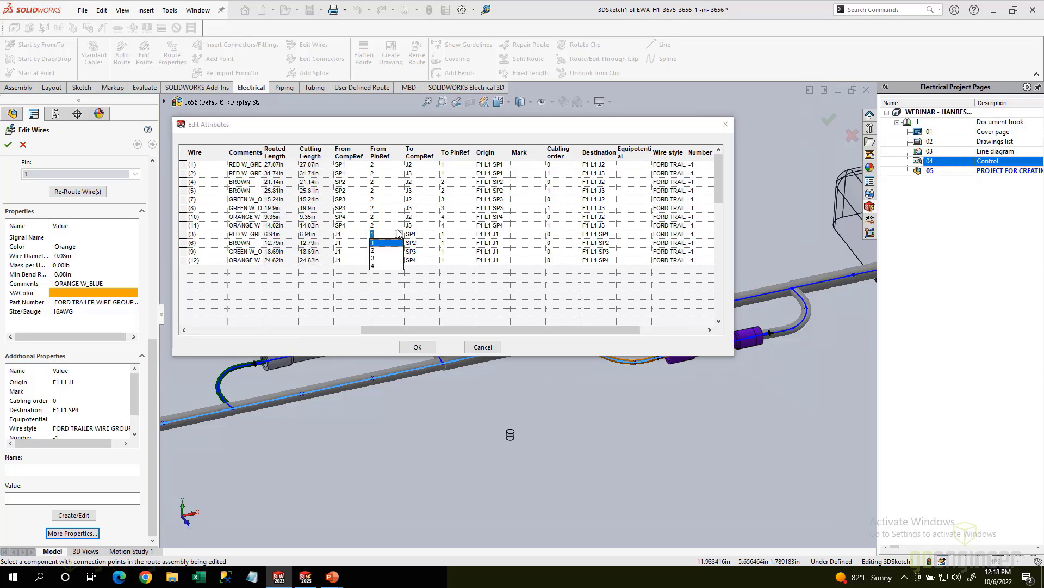
click(399, 236)
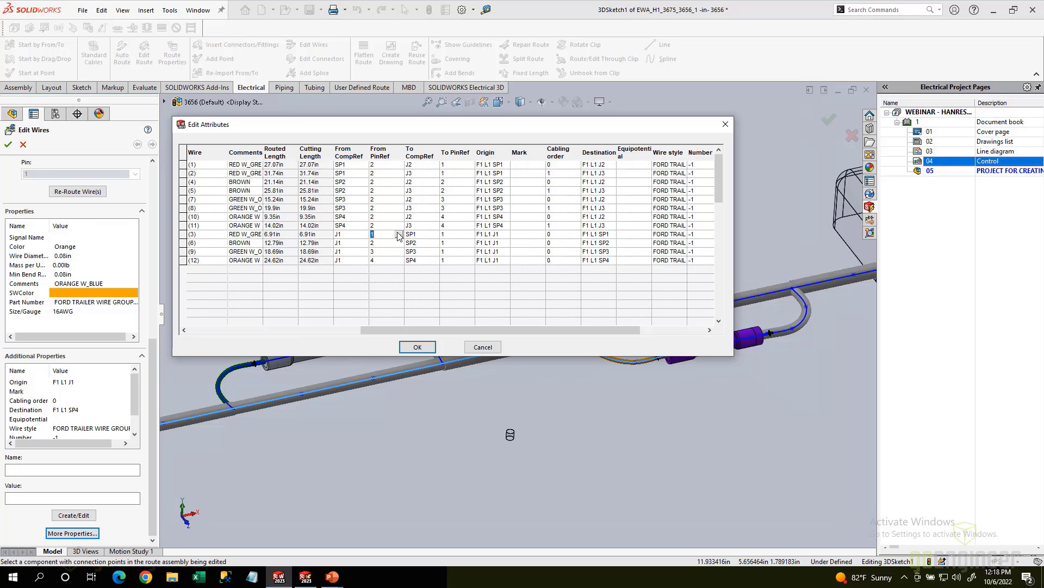
drag(412, 130, 413, 127)
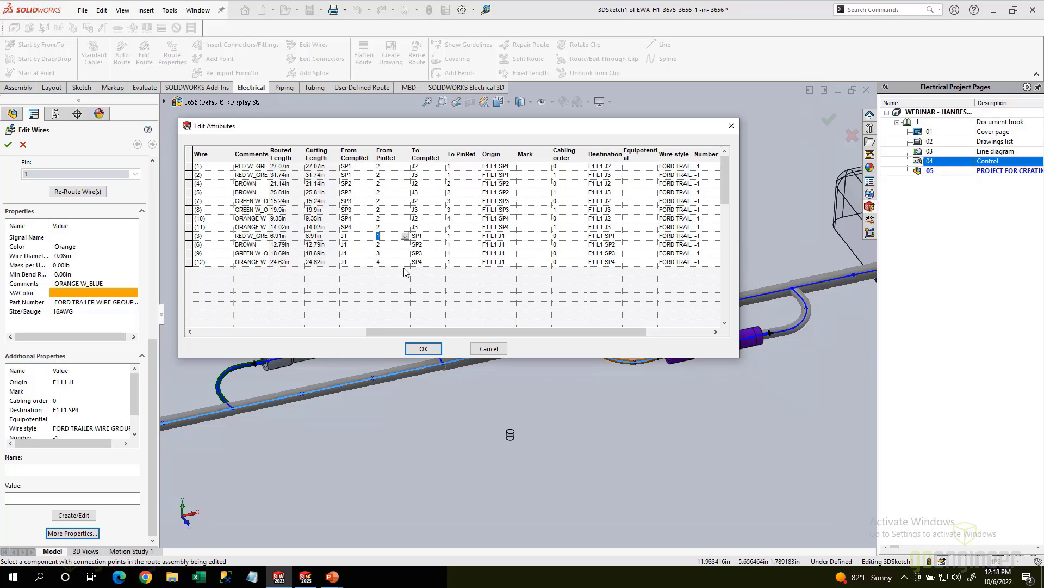
click(495, 353)
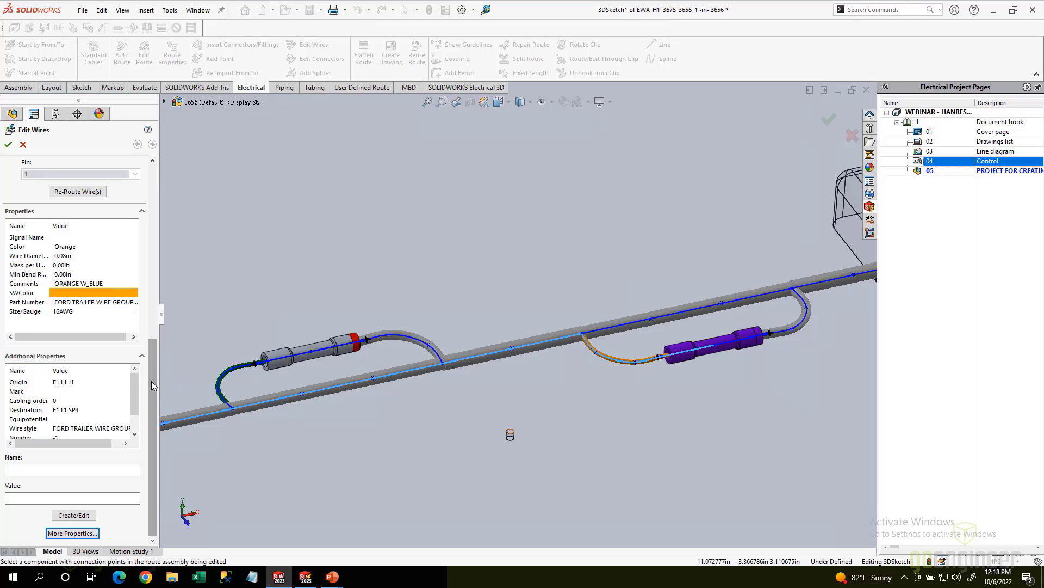
Step: Re-route wire 12 and correct its path again, swapping the trunk stretch past the branch for the curved lead on splice SP4's enclosure side
drag(149, 376, 134, 195)
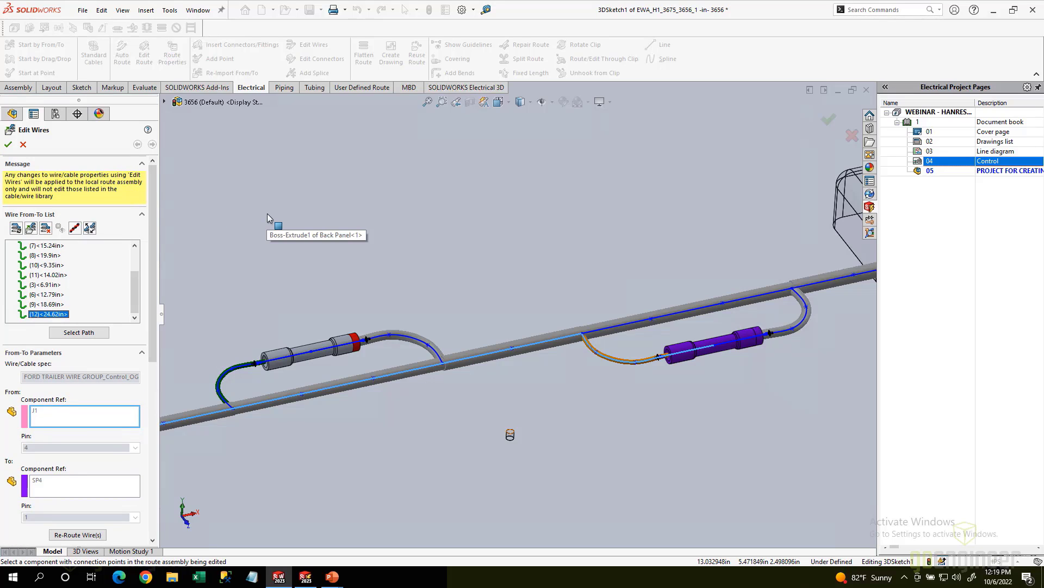
click(347, 269)
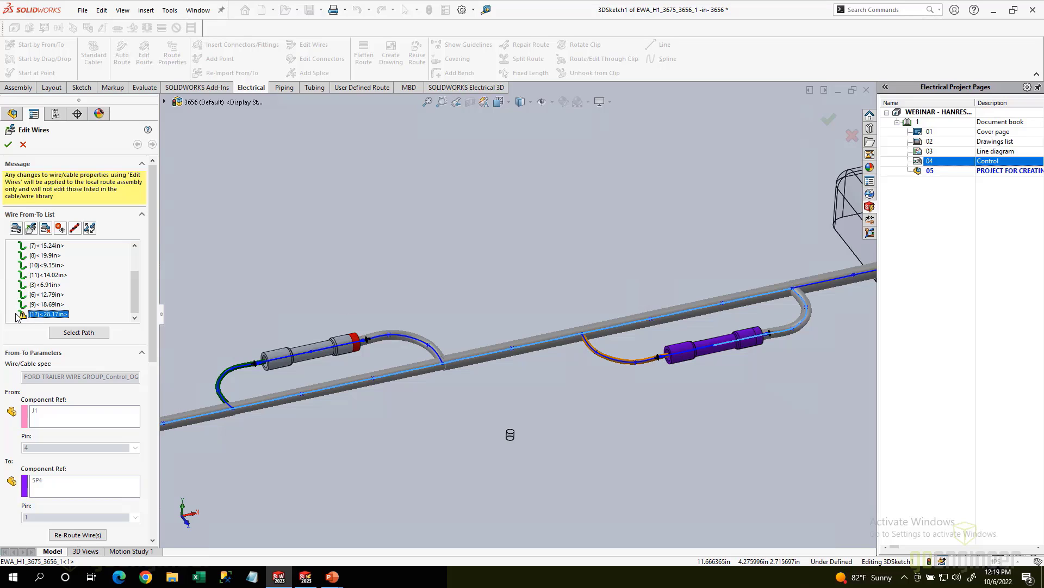
click(71, 332)
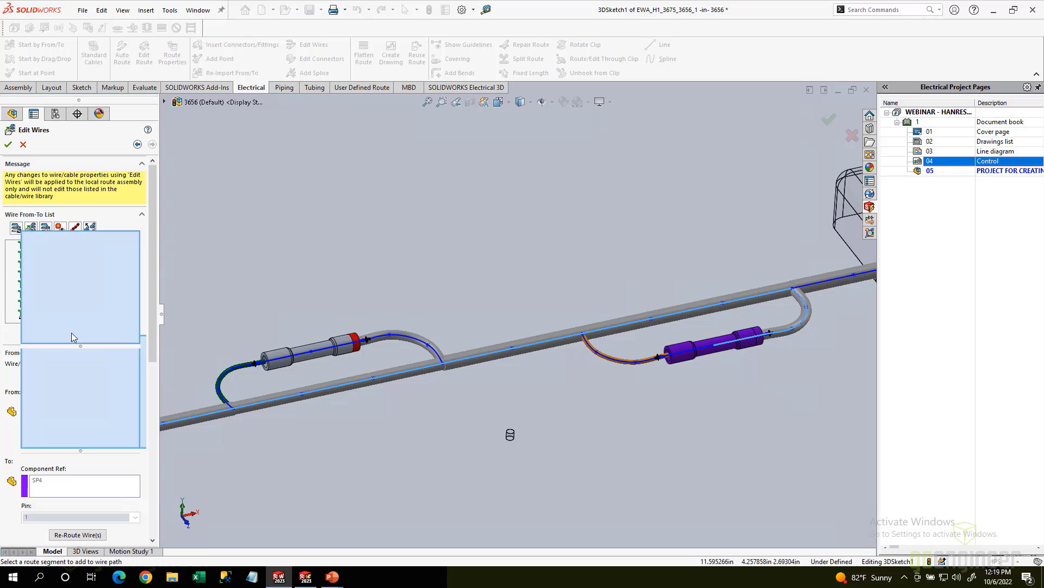
click(740, 302)
click(725, 329)
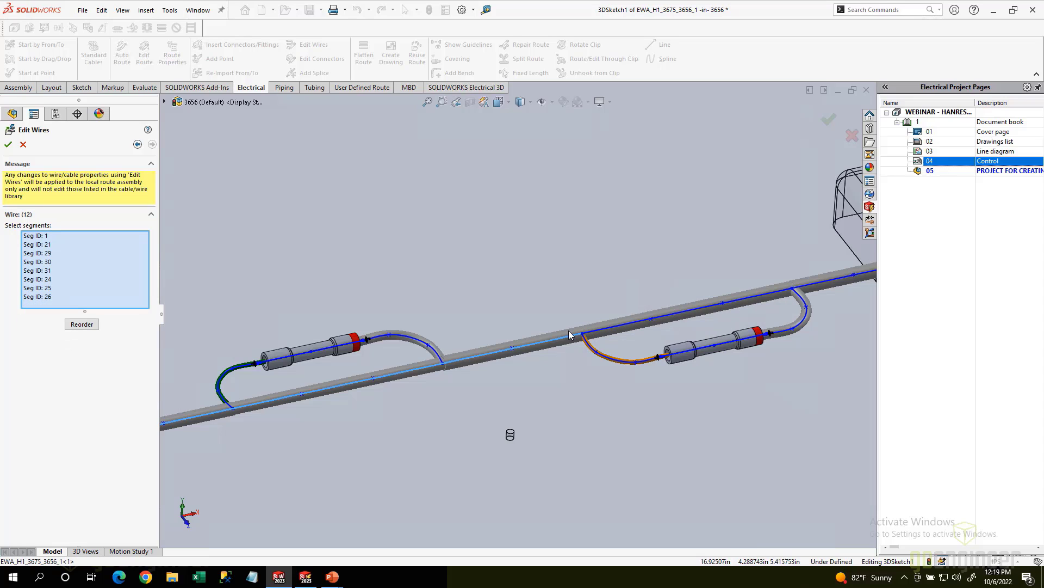
click(595, 353)
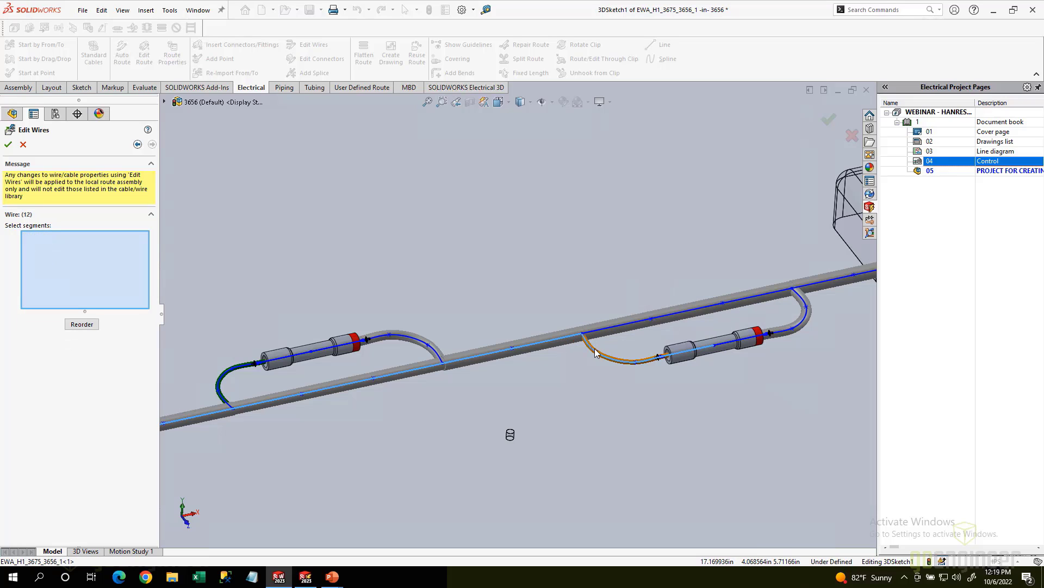
click(8, 145)
click(7, 144)
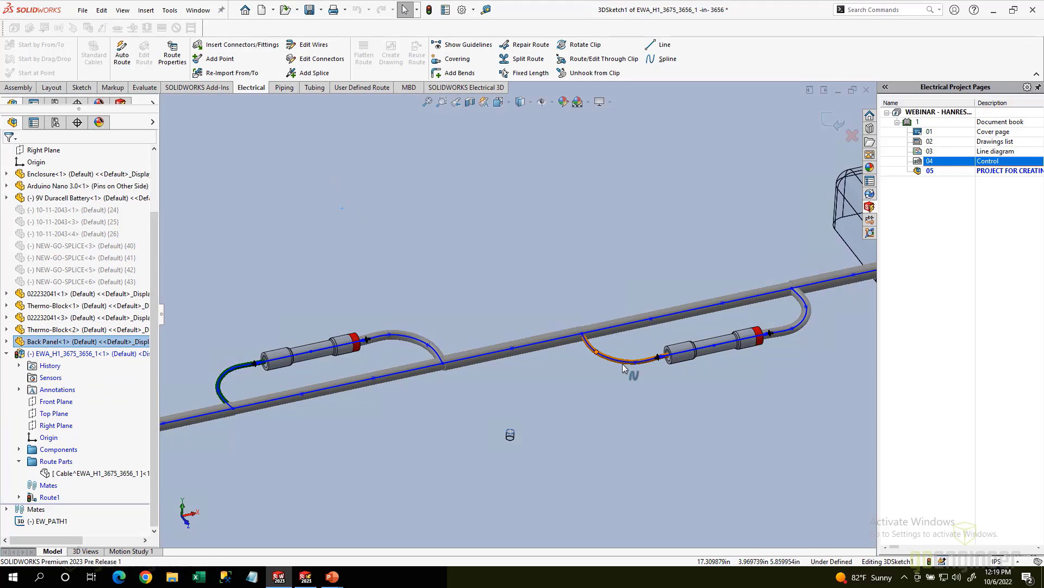
Step: Try defining wires 1 and 2 as a twisted pair with 5 twists per inch, and discard the wire edits
scroll(330, 358, up, 3)
ctrl+middle_drag(369, 349, 669, 317)
scroll(472, 421, down, 4)
scroll(408, 380, up, 3)
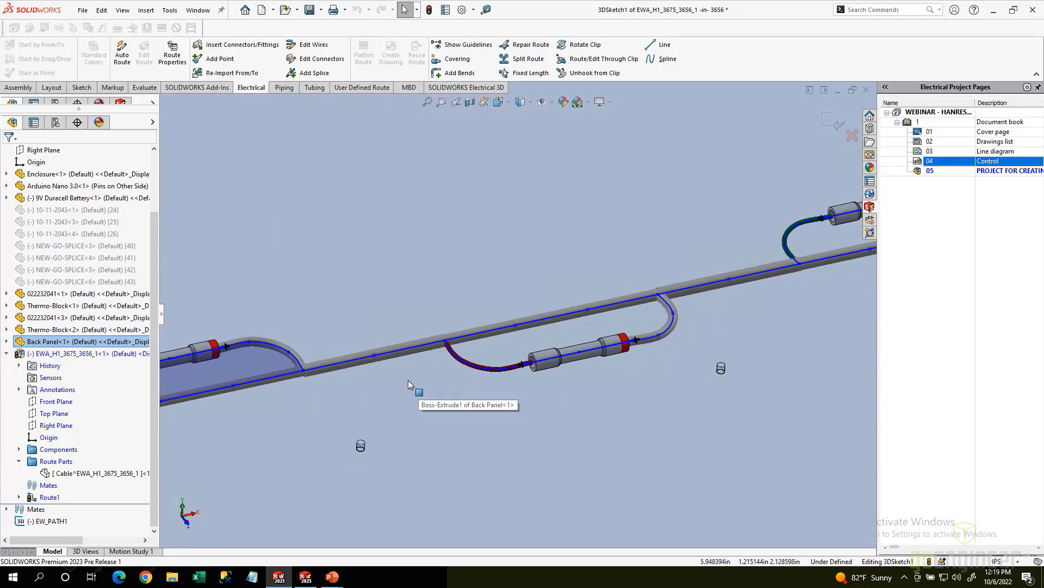
scroll(448, 381, down, 3)
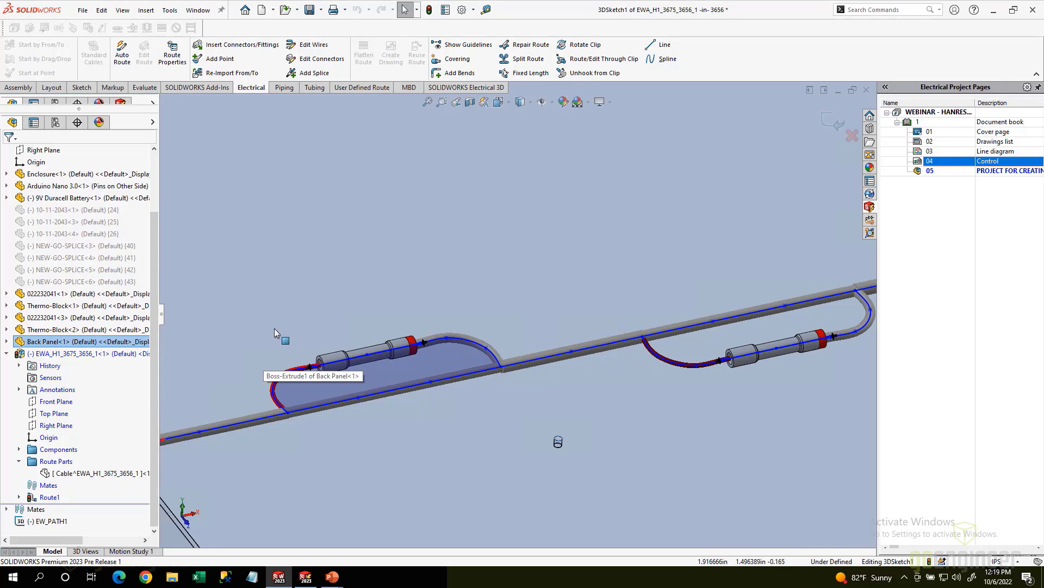
ctrl+middle_drag(384, 267, 332, 269)
click(311, 46)
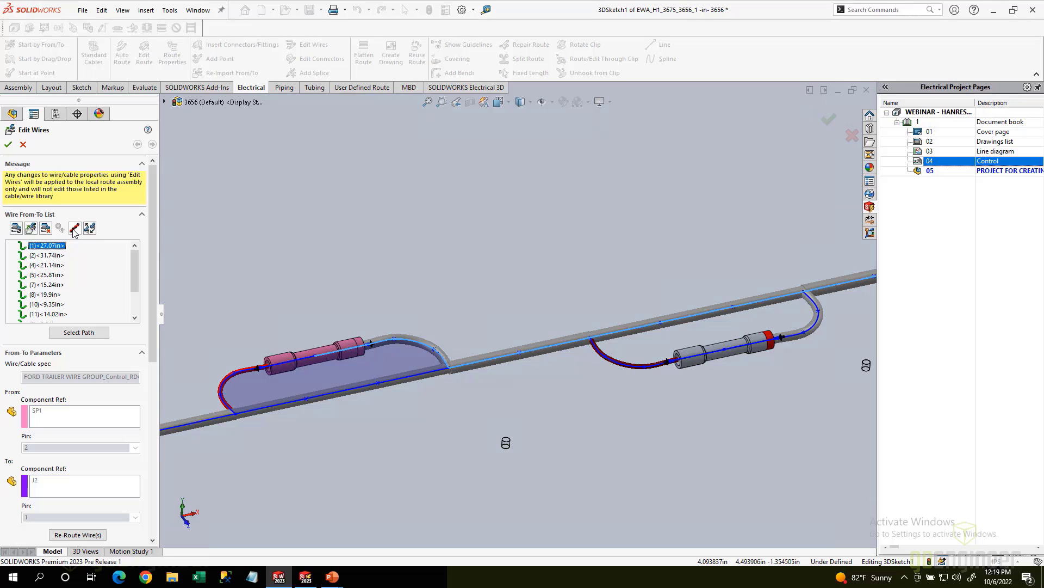
ctrl+click(37, 256)
click(75, 229)
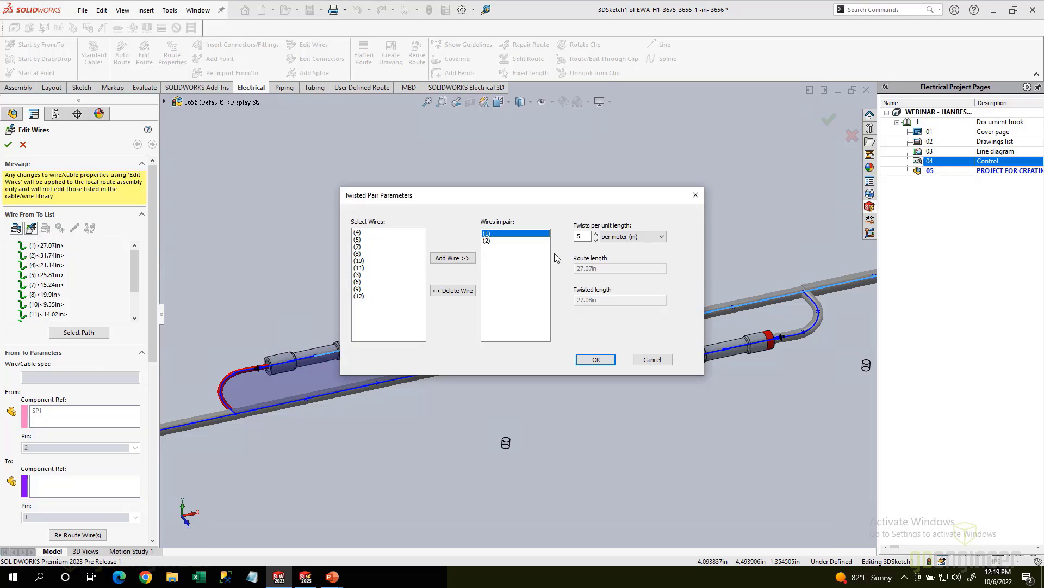
click(612, 239)
click(612, 239)
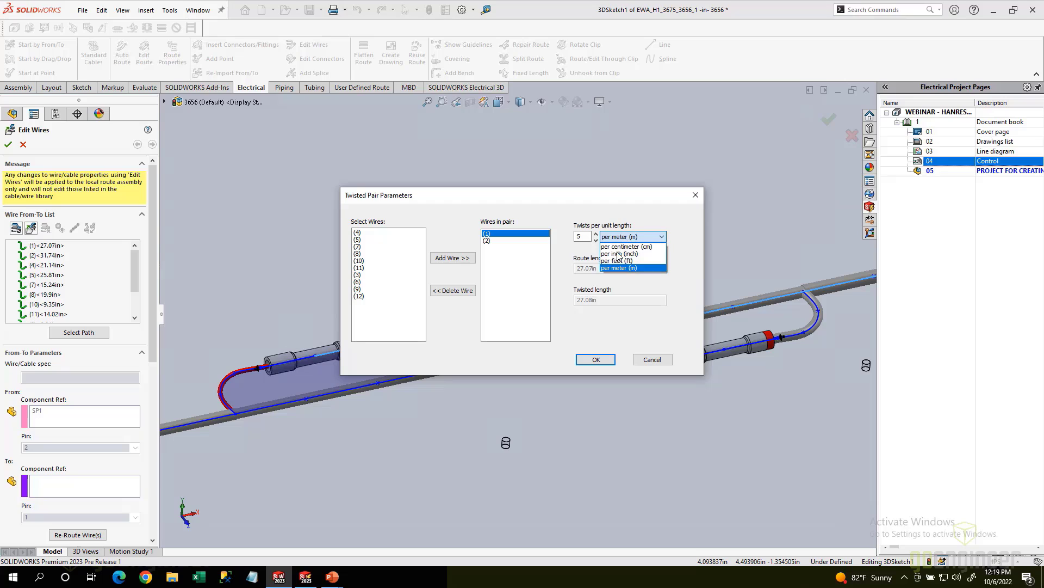
click(618, 252)
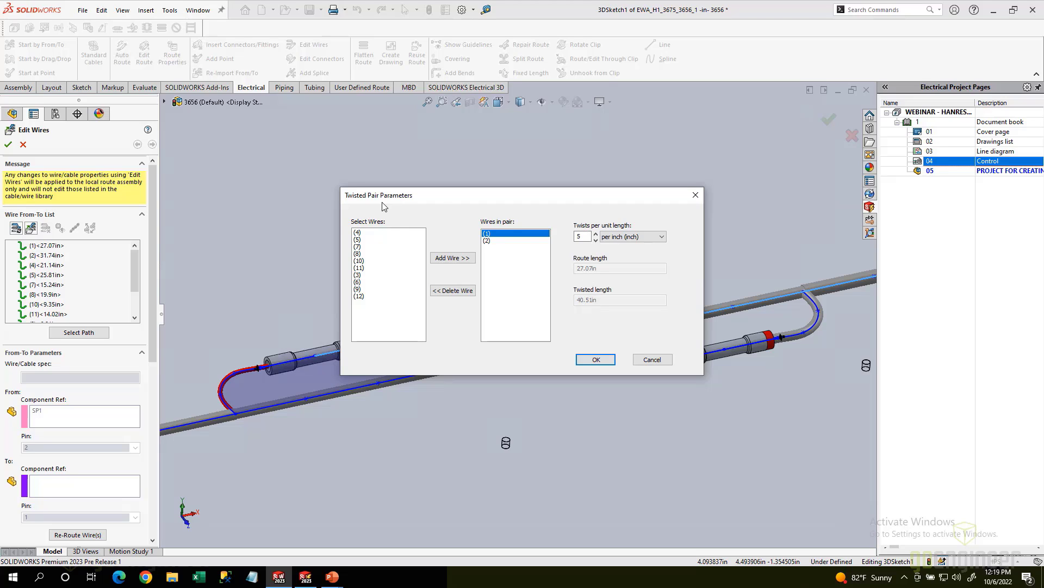
click(652, 359)
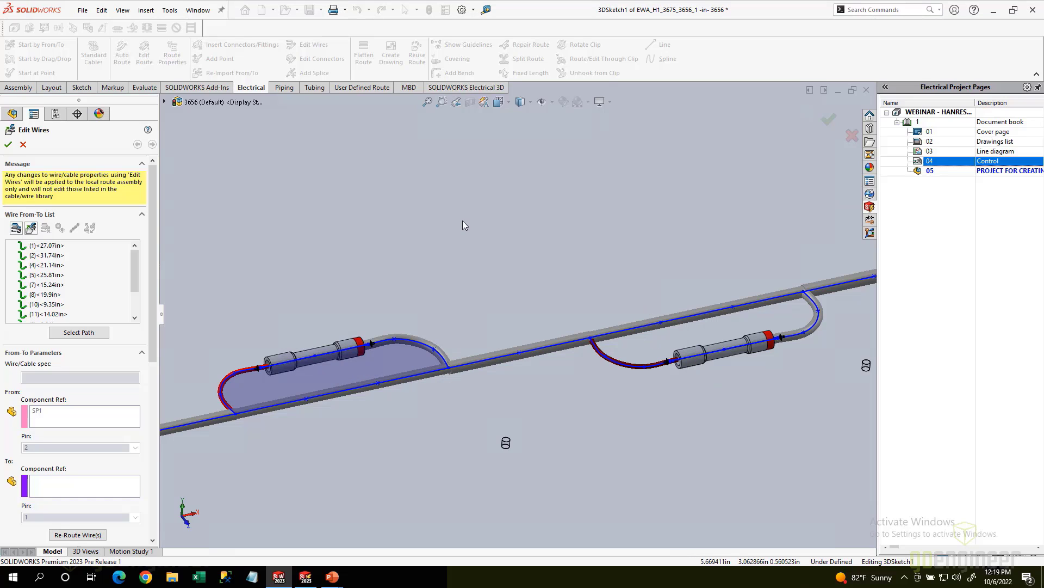
click(23, 145)
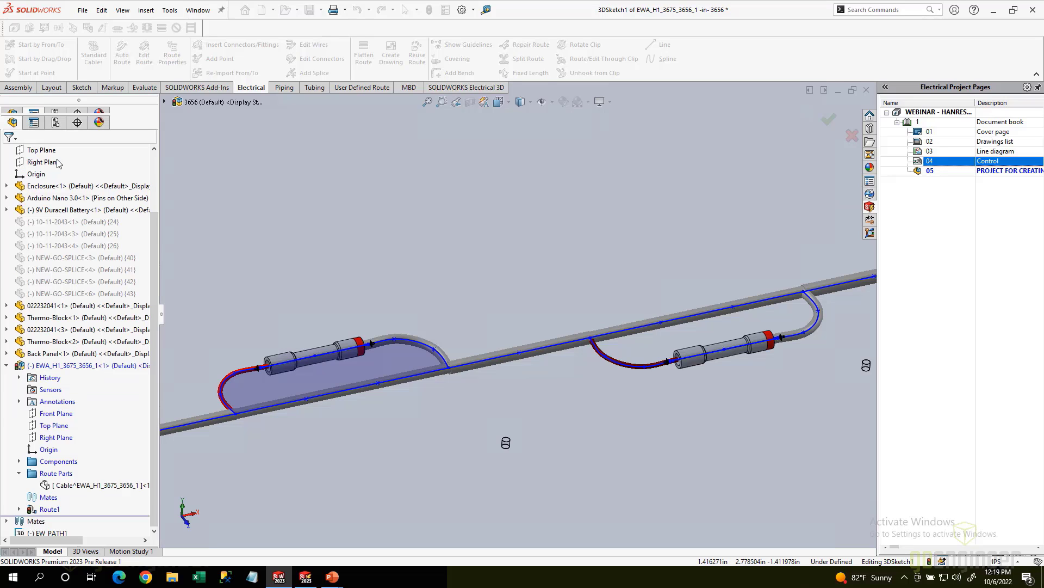
Step: Exit the route sketch and the harness route subassembly to return to editing the top-level assembly
scroll(459, 251, up, 6)
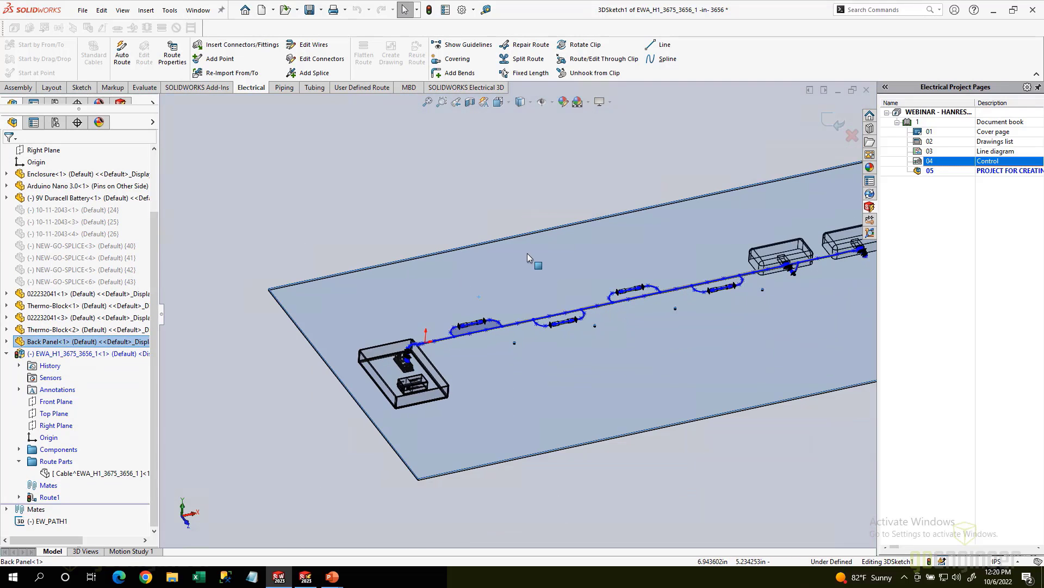
ctrl+middle_drag(484, 269, 398, 297)
click(834, 123)
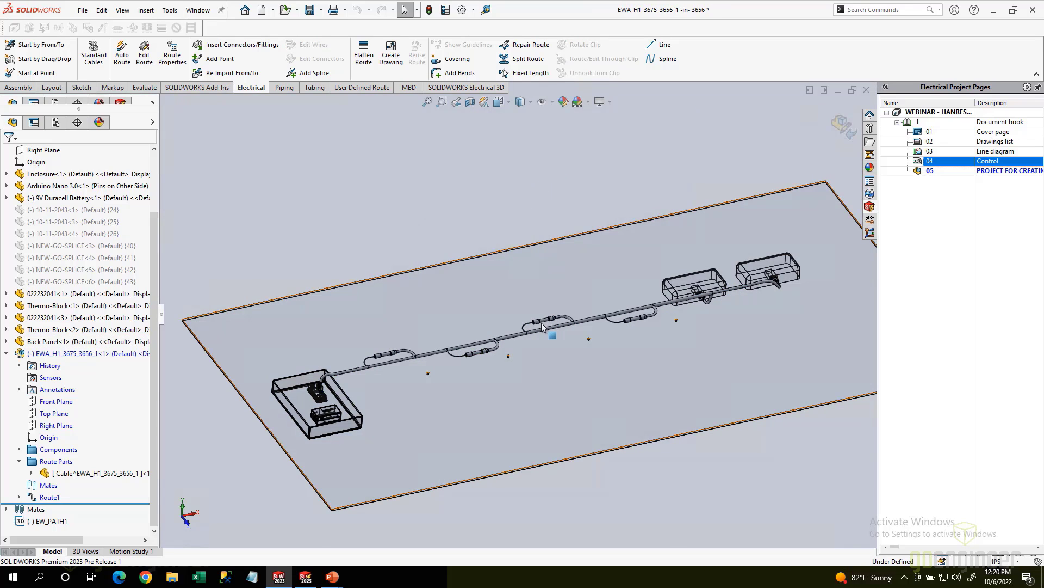
scroll(540, 322, down, 3)
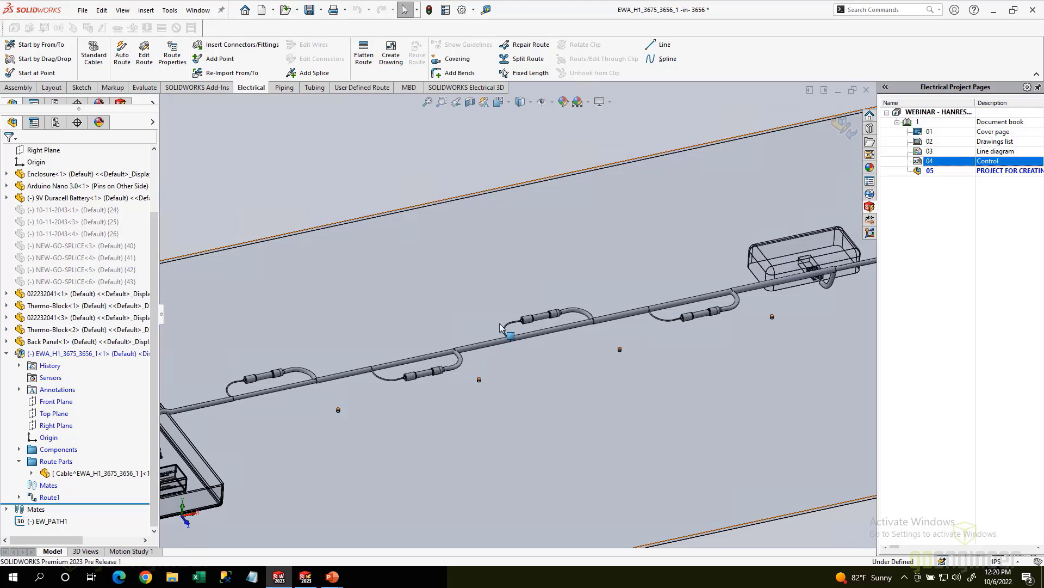
ctrl+middle_drag(550, 264, 499, 261)
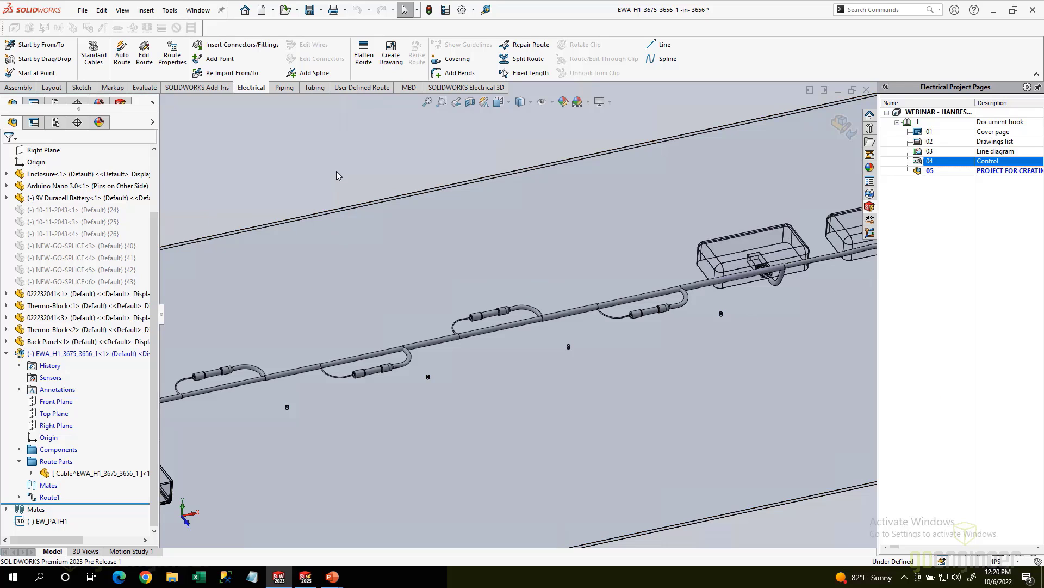
click(838, 119)
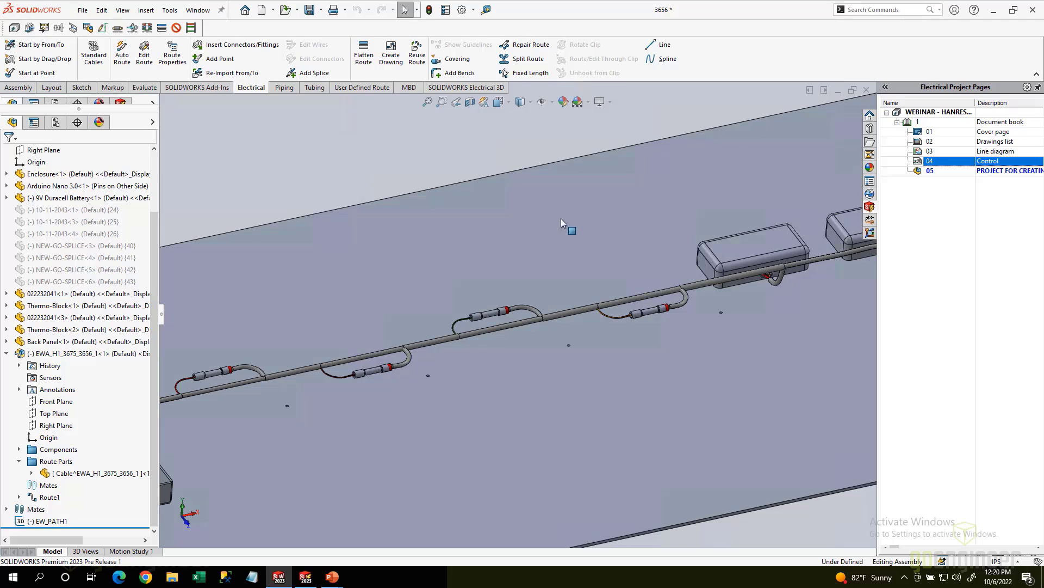
Step: Insert richco_hurc-4-01-clip from the routing library's electrical folder at the first back panel hole, using the 4-01 - 6.4mm Dia configuration
click(870, 128)
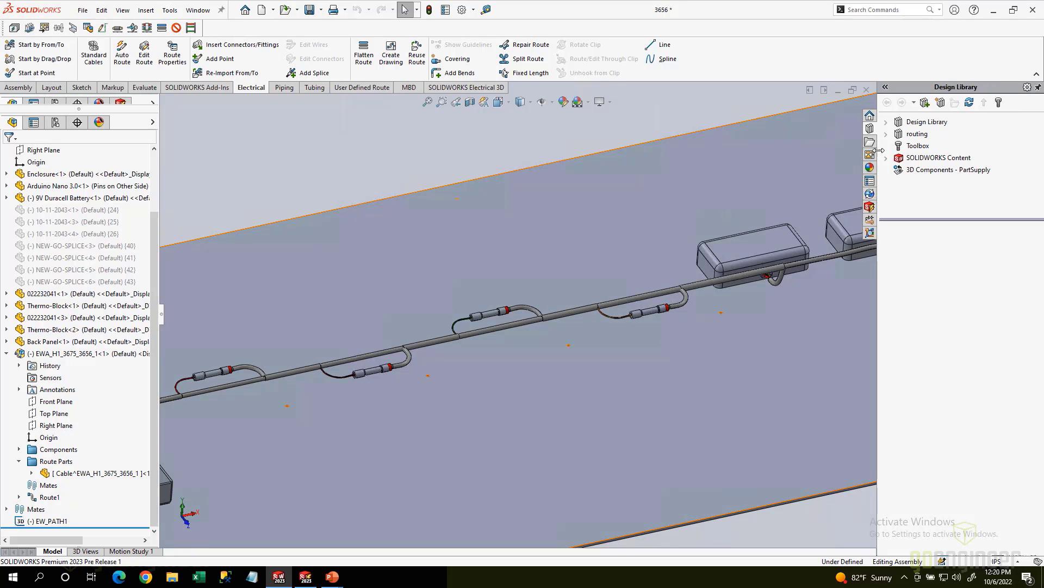
click(905, 135)
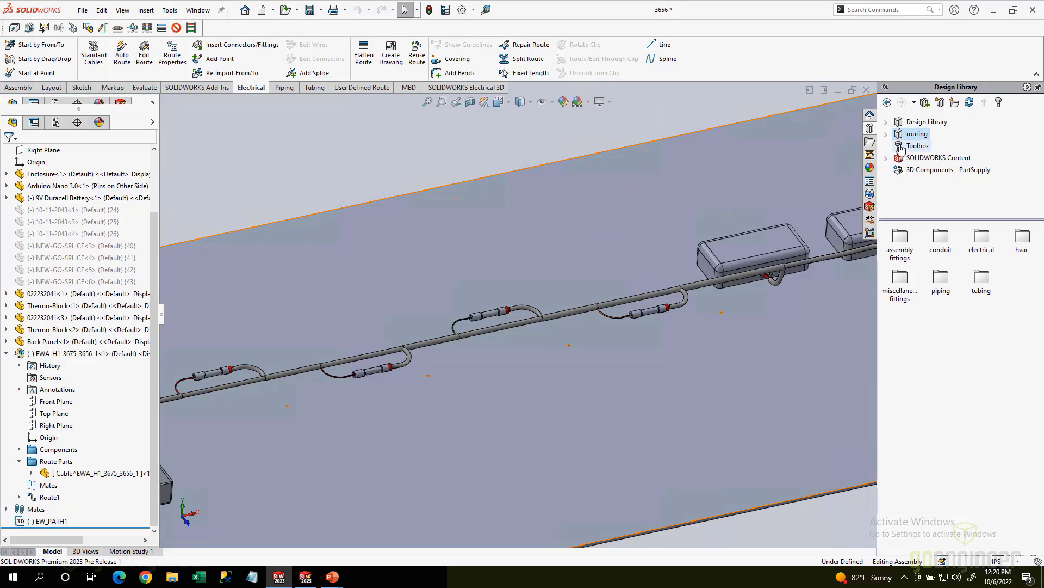
double_click(908, 137)
click(919, 159)
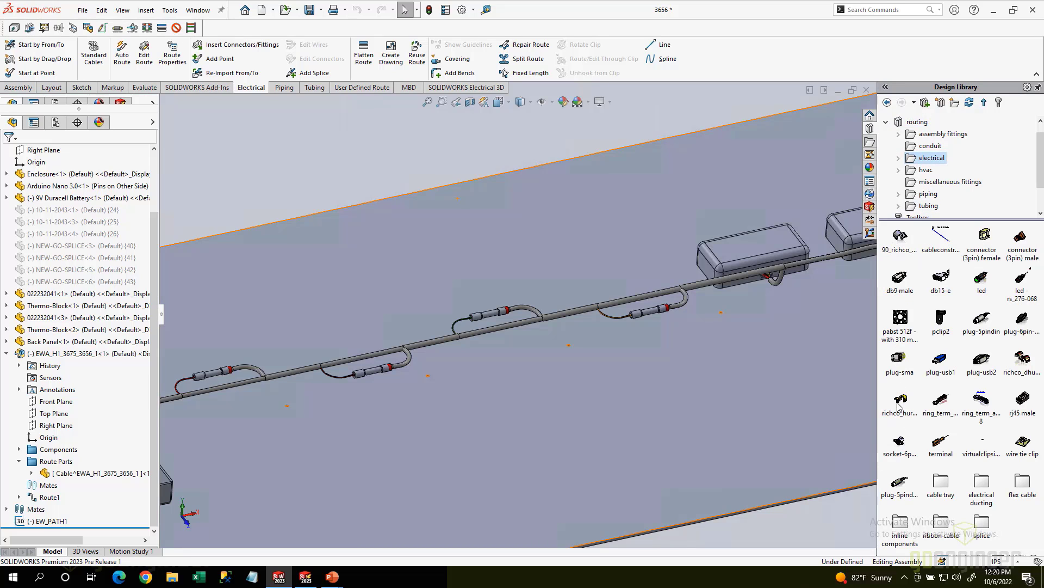
mouse_move(901, 403)
mouse_down()
mouse_move(887, 393)
mouse_move(256, 373)
mouse_up()
scroll(294, 408, down, 4)
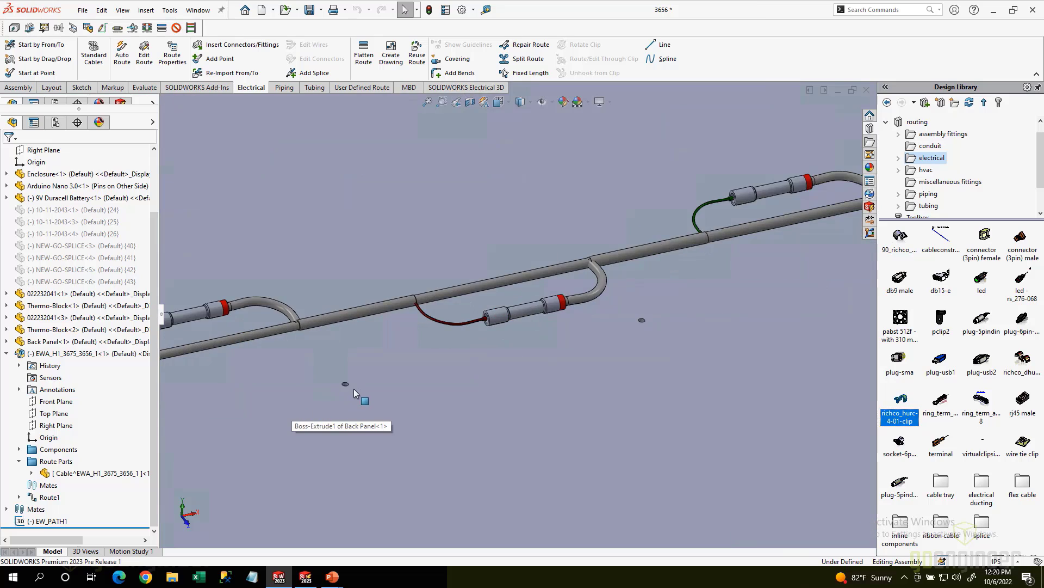
ctrl+middle_drag(370, 383, 547, 334)
drag(898, 405, 535, 347)
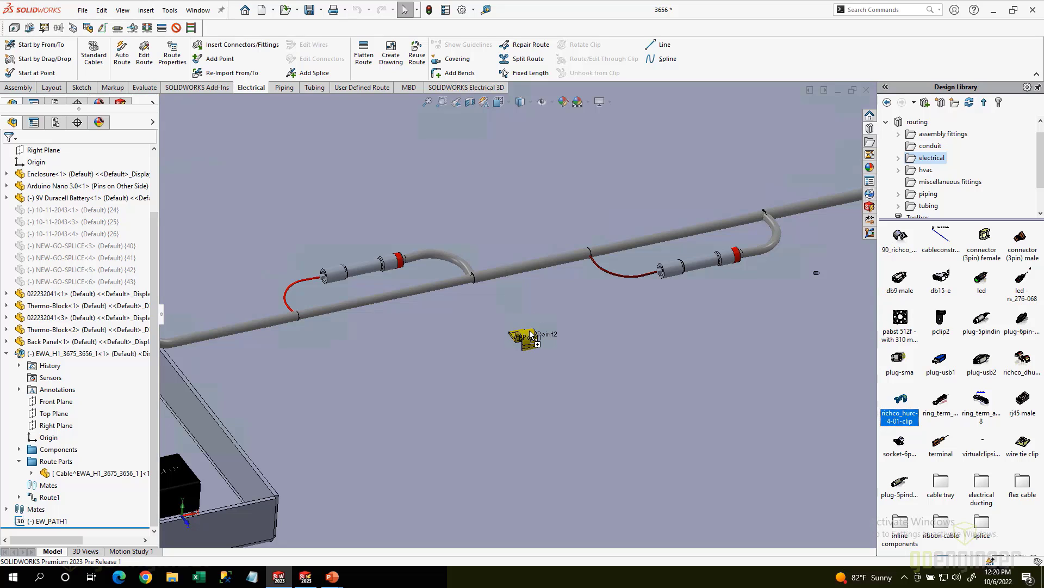
click(530, 334)
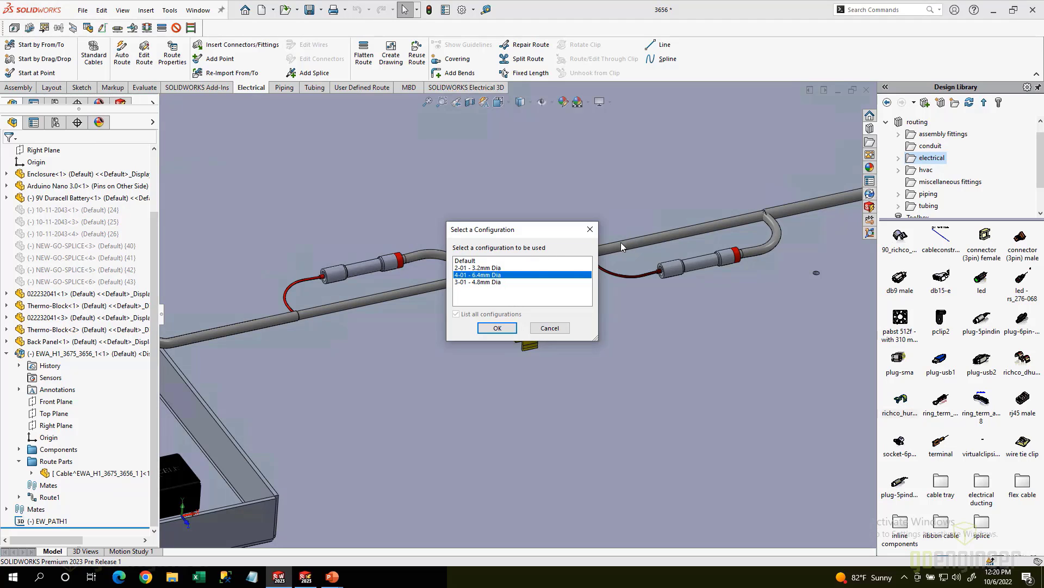
click(497, 328)
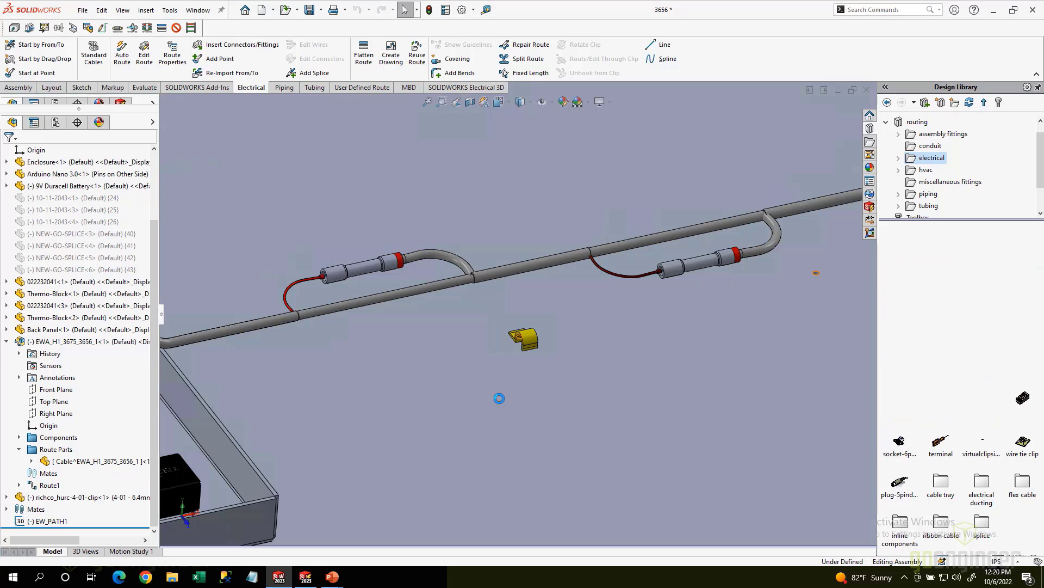
Step: Collapse the harness subassembly in the tree and locate the inserted clip on the back panel
click(7, 343)
click(46, 441)
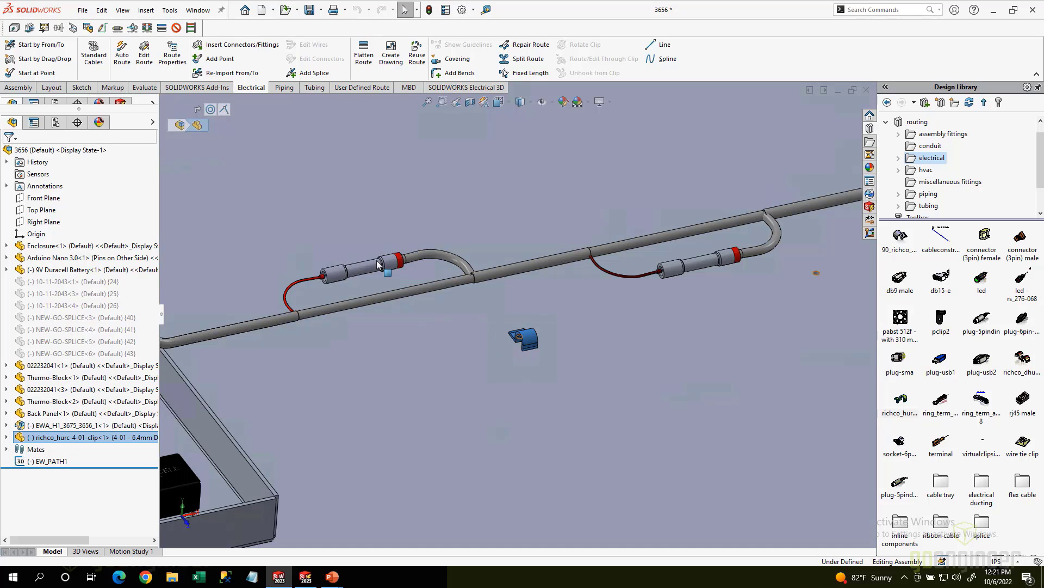
scroll(516, 313, up, 5)
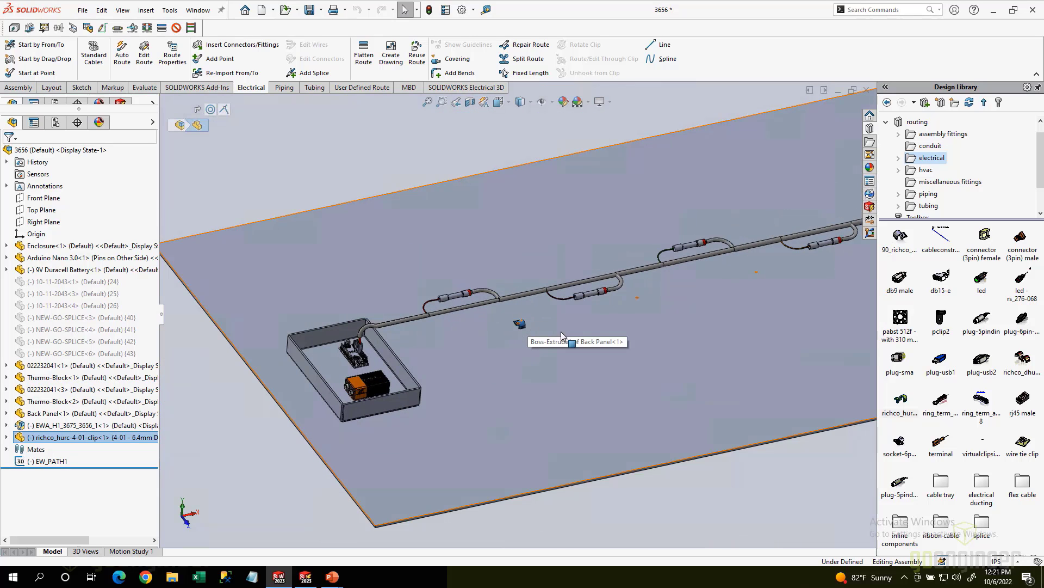
ctrl+middle_drag(513, 349, 490, 362)
click(416, 170)
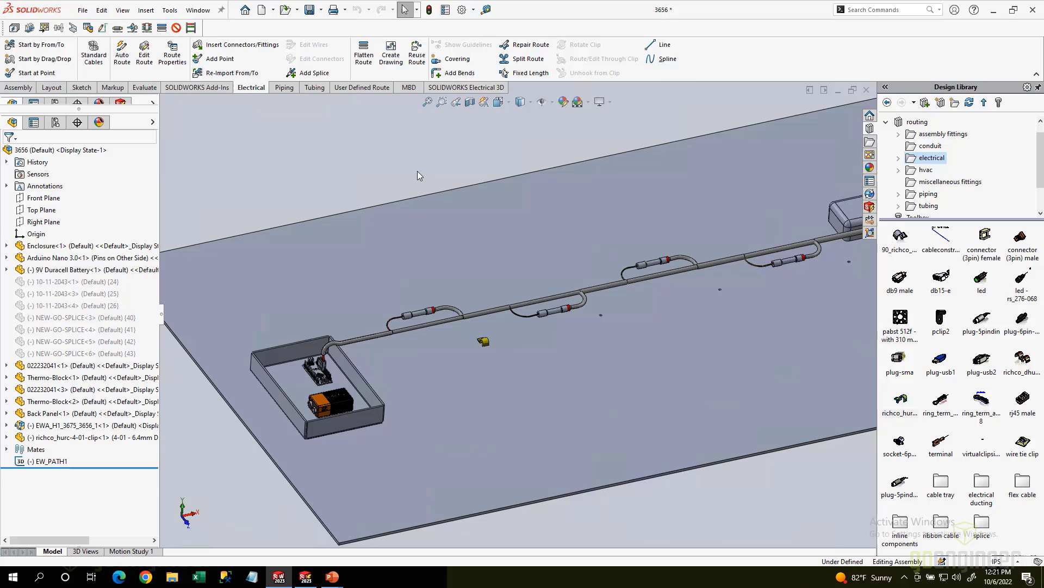
Step: Open the harness route for editing from the trunk segment between the two splices nearest the enclosure
click(490, 315)
middle_drag(490, 314, 494, 352)
scroll(472, 330, down, 5)
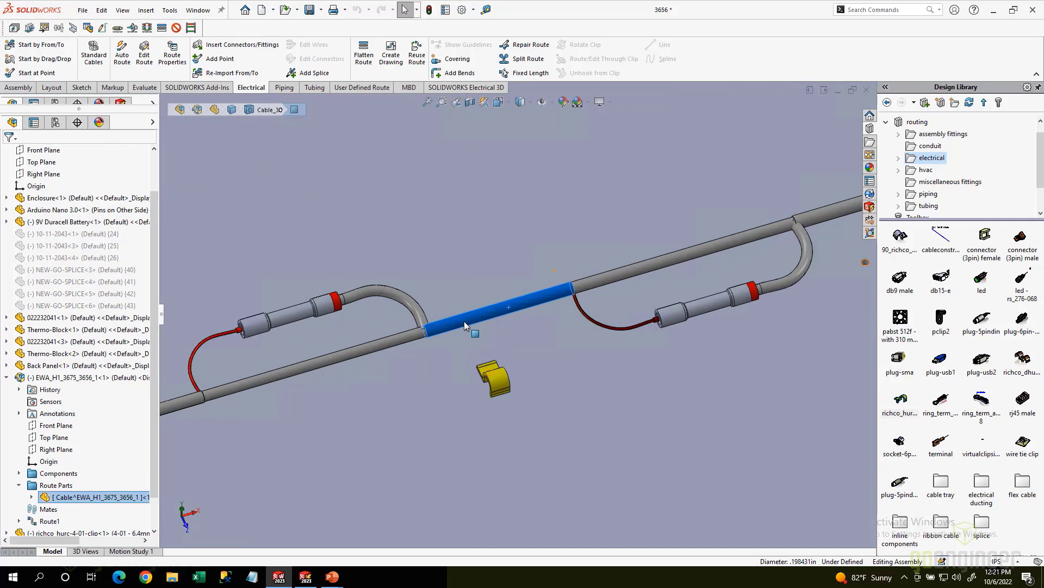
right_click(464, 322)
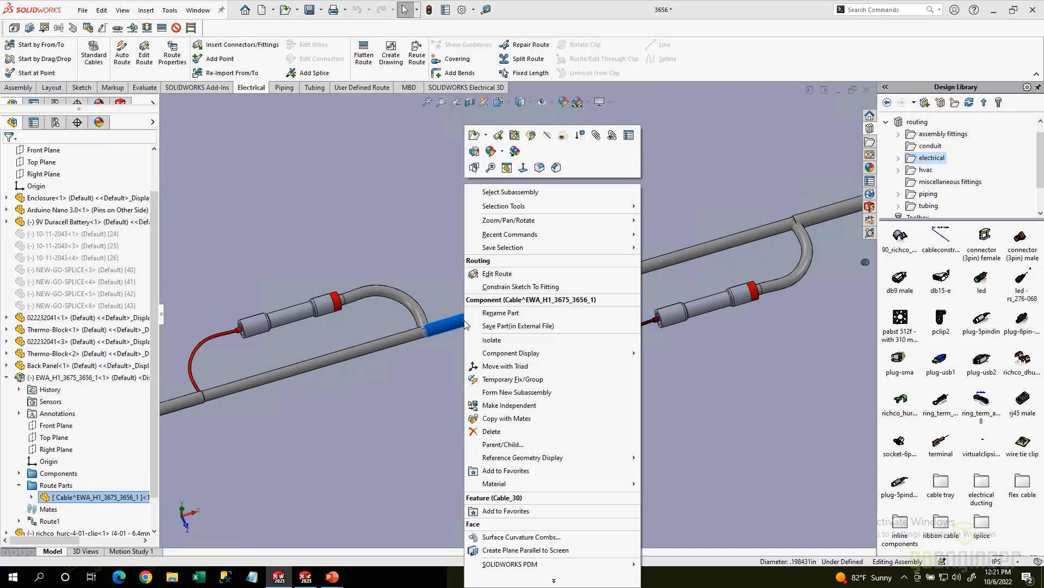
click(496, 274)
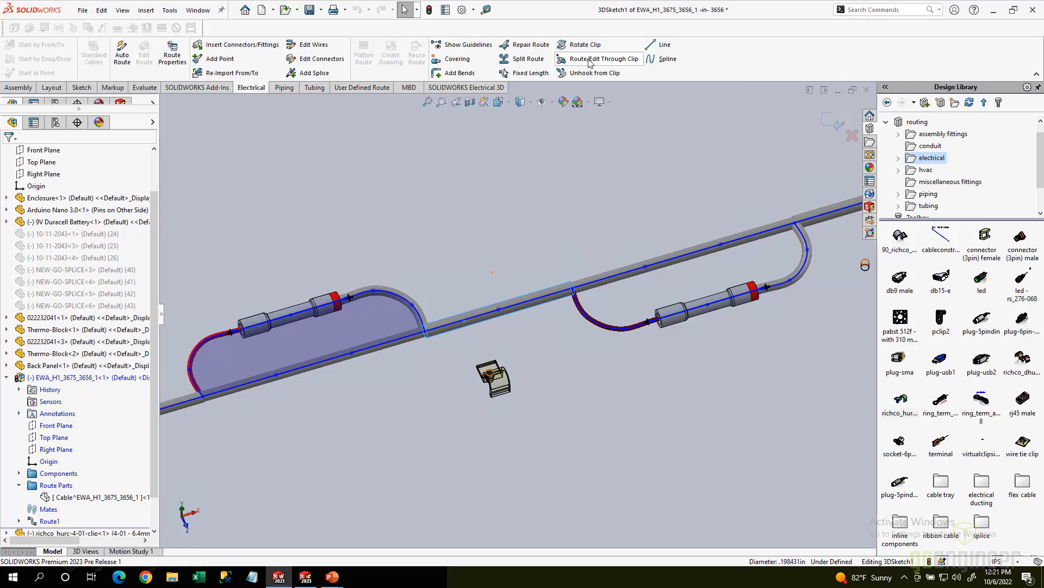
Step: Route the trunk segment between the first two splices through the Clip Axis of the richco_hurc-4-01 clip
click(590, 60)
scroll(496, 379, down, 3)
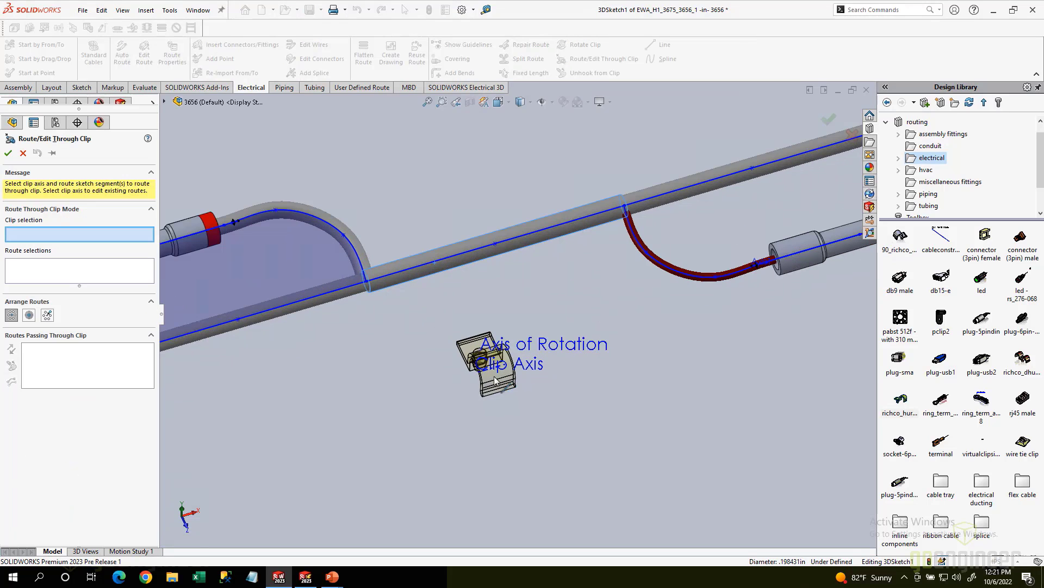
click(496, 371)
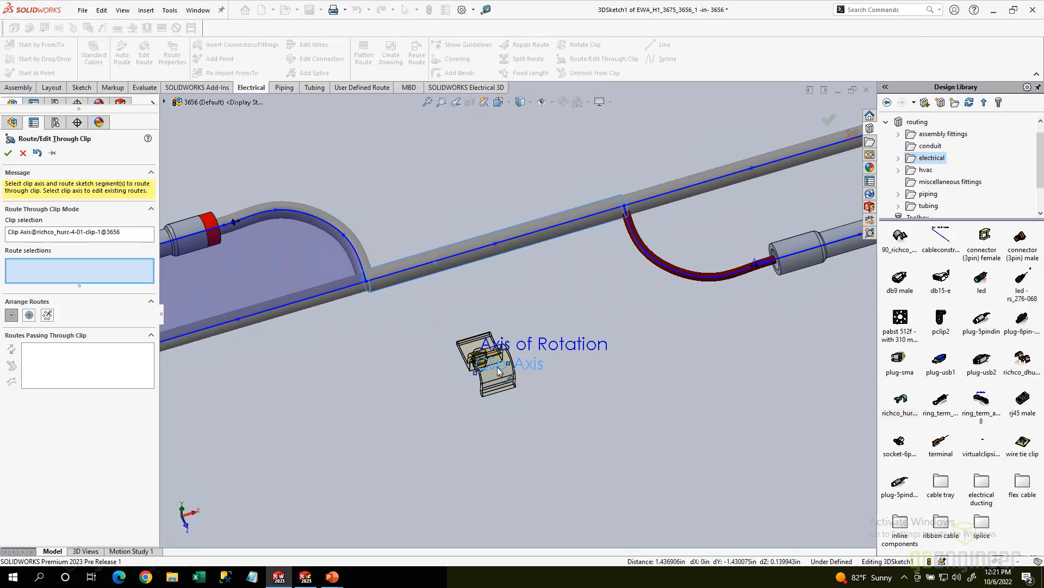
click(463, 259)
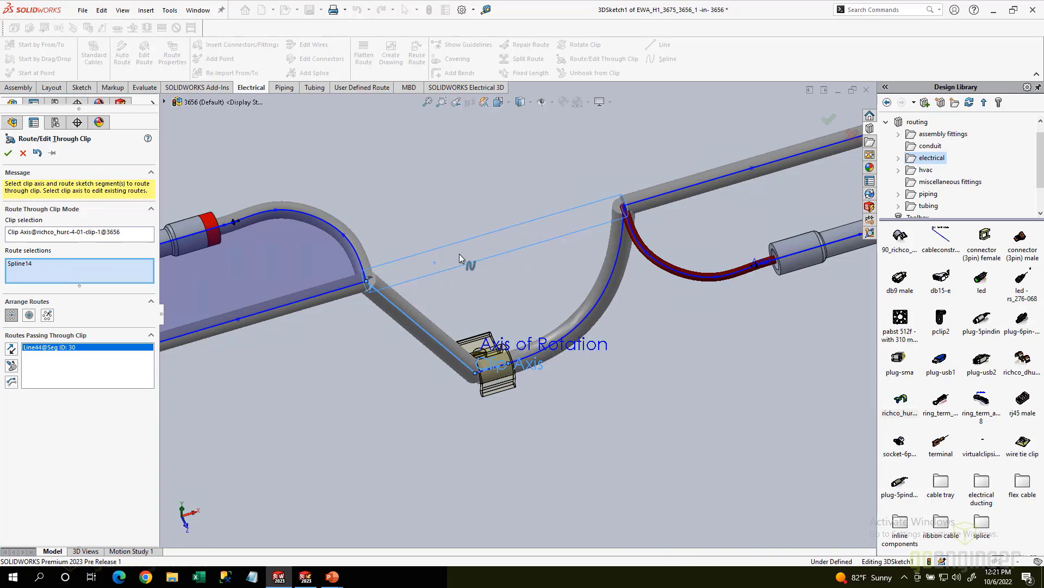
click(9, 154)
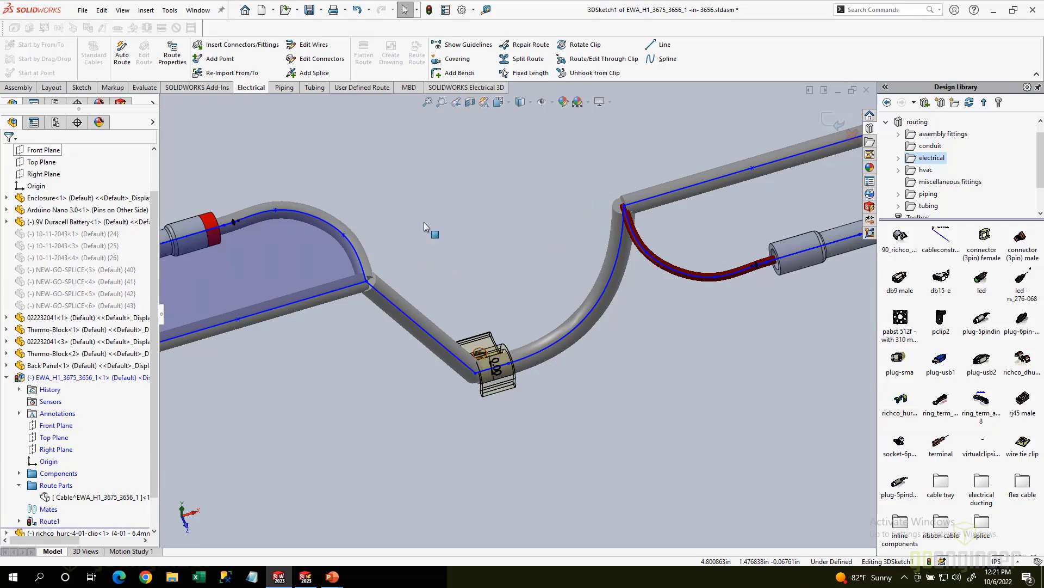
Step: Inspect the trunk's path through the clip from several views, and discard the route sketch changes
middle_drag(471, 263, 484, 196)
scroll(525, 266, up, 5)
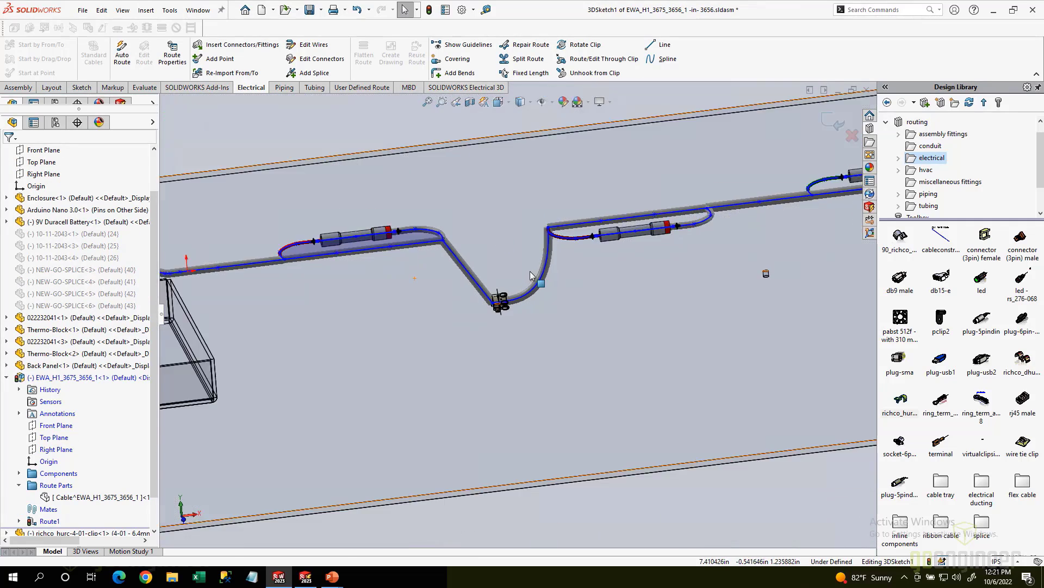
scroll(511, 272, up, 3)
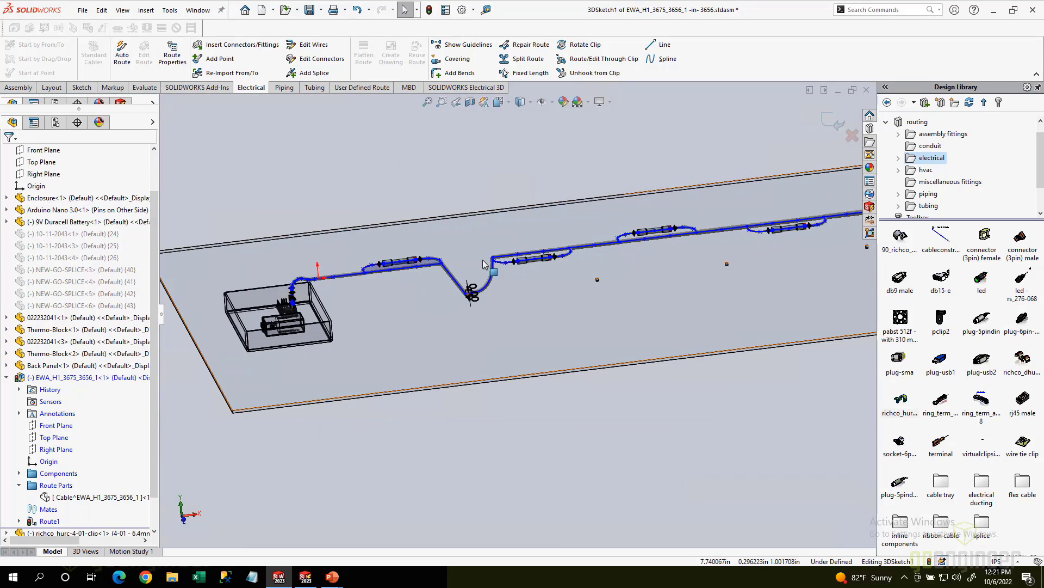
scroll(481, 280, down, 6)
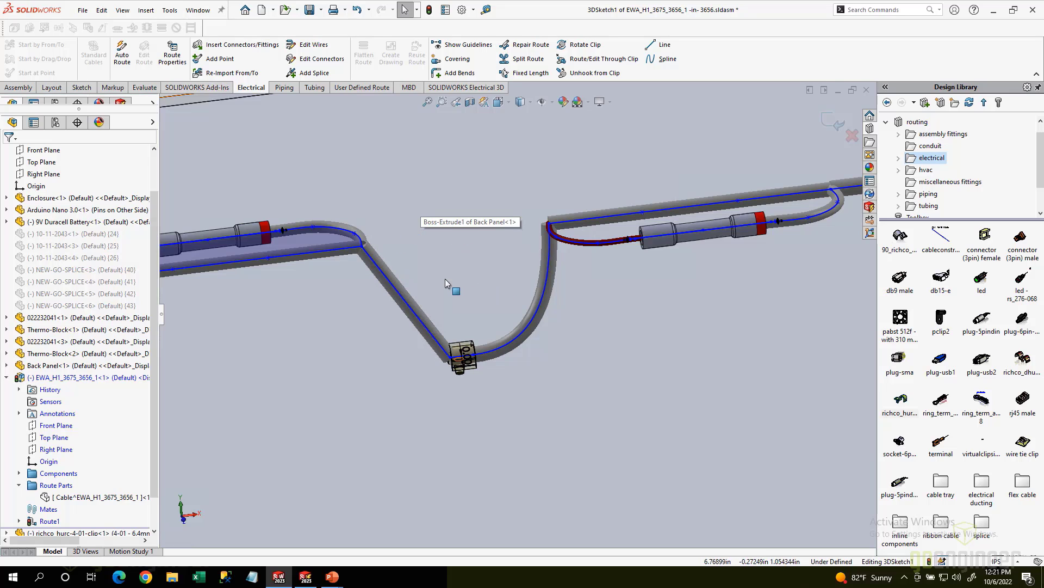
scroll(437, 265, up, 5)
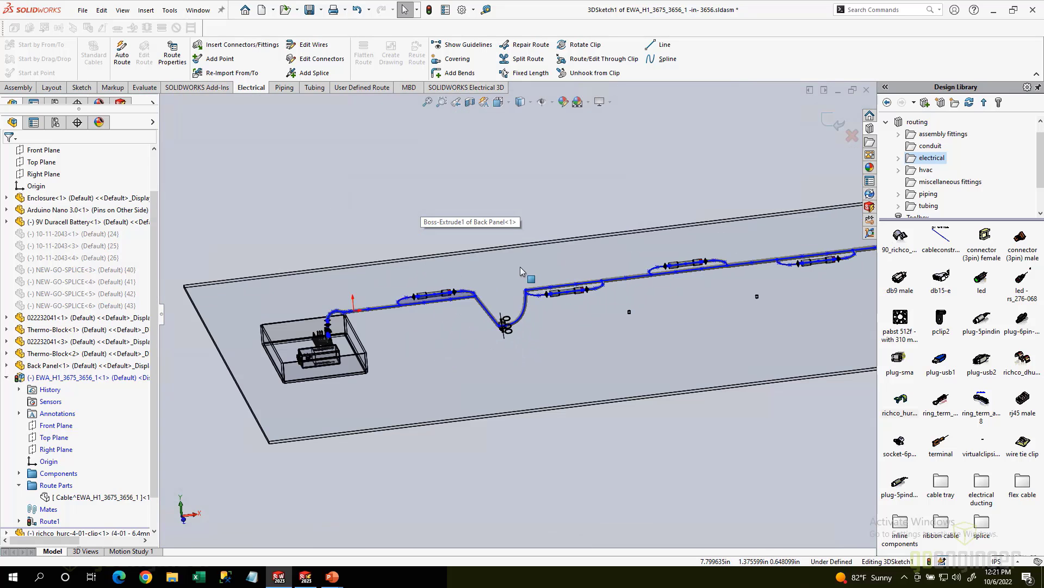
ctrl+middle_drag(520, 271, 424, 267)
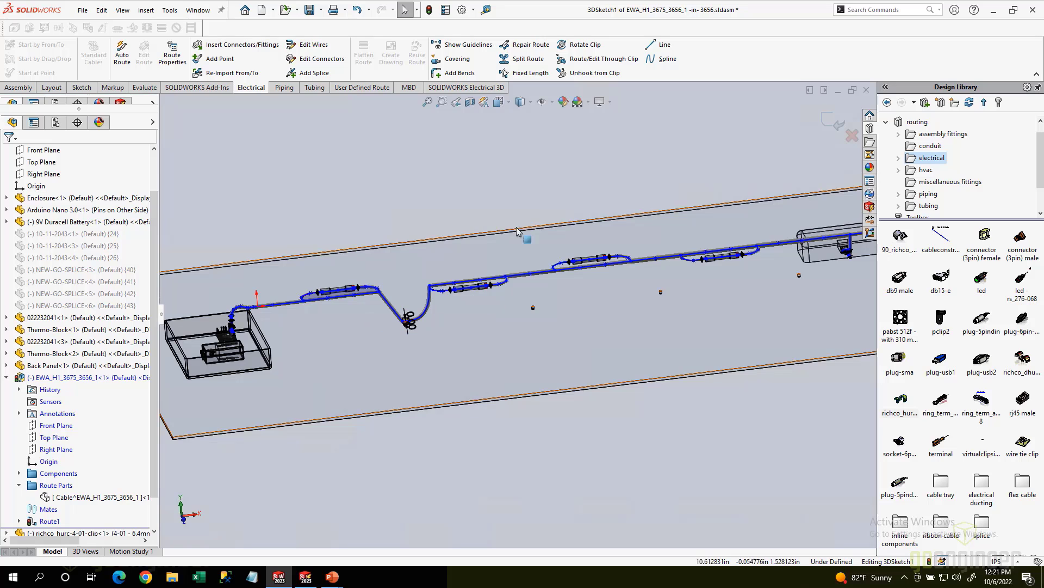
middle_drag(456, 201, 463, 217)
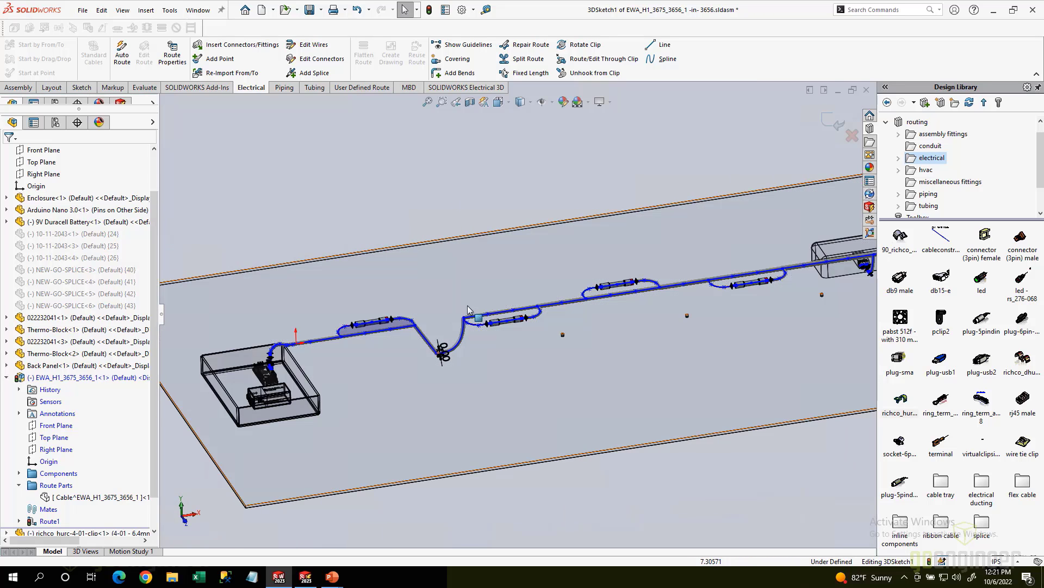
click(852, 136)
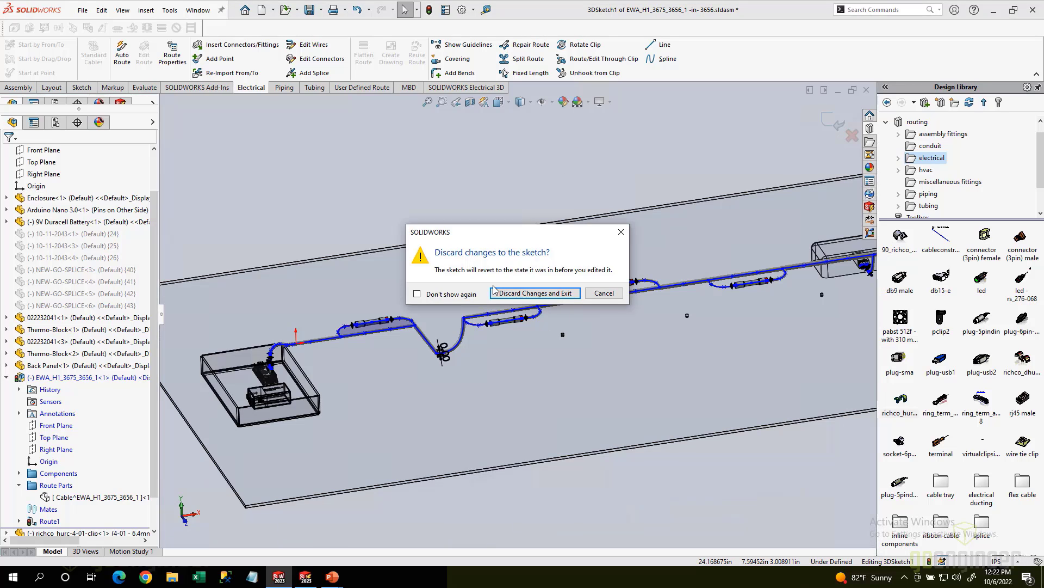
click(527, 294)
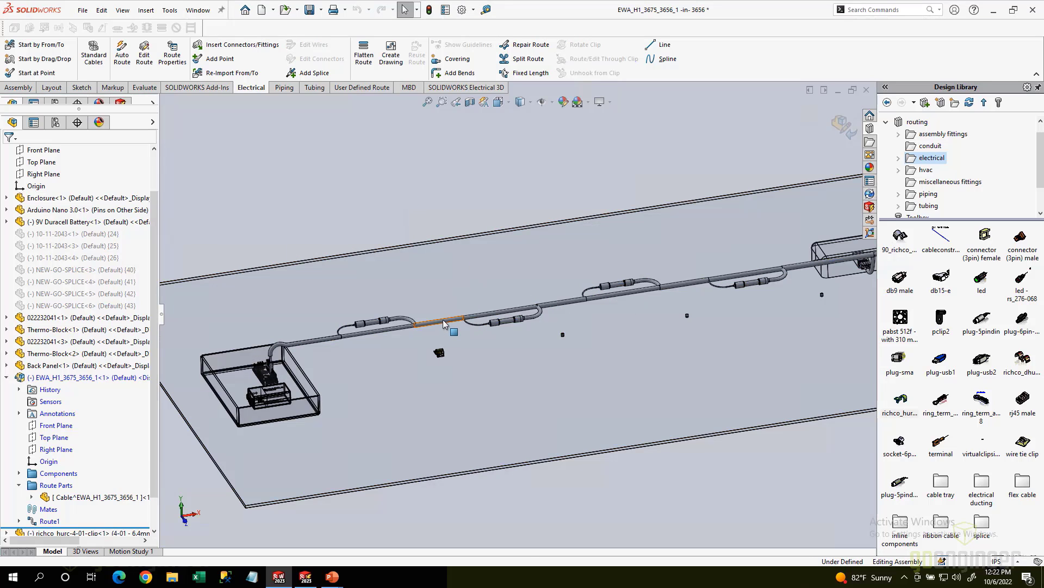
Step: Reopen the harness route and show the sketcher triad on the middle point of the trunk segment above the clip
right_click(445, 321)
click(472, 261)
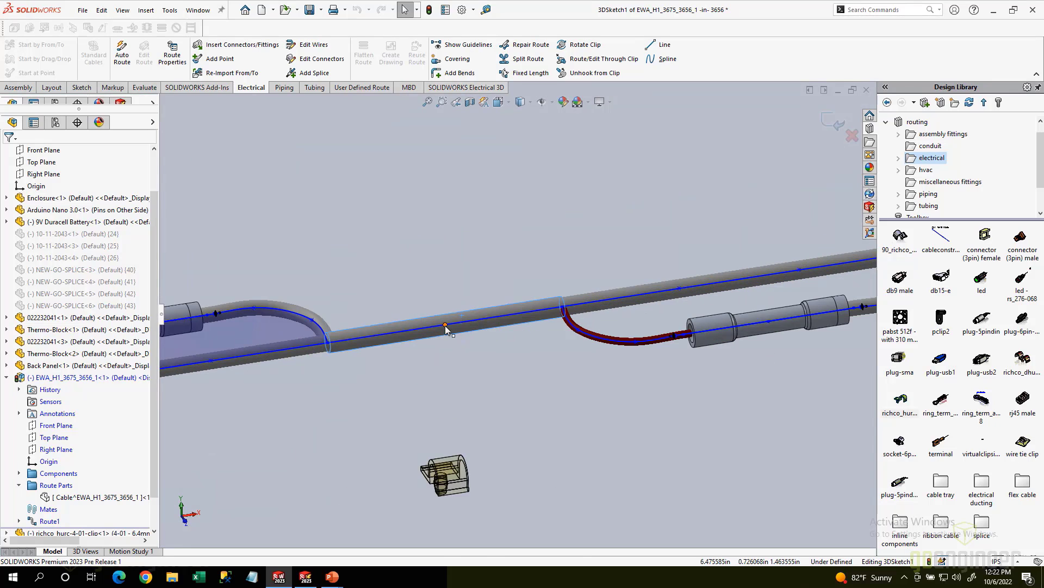
click(446, 325)
right_click(445, 325)
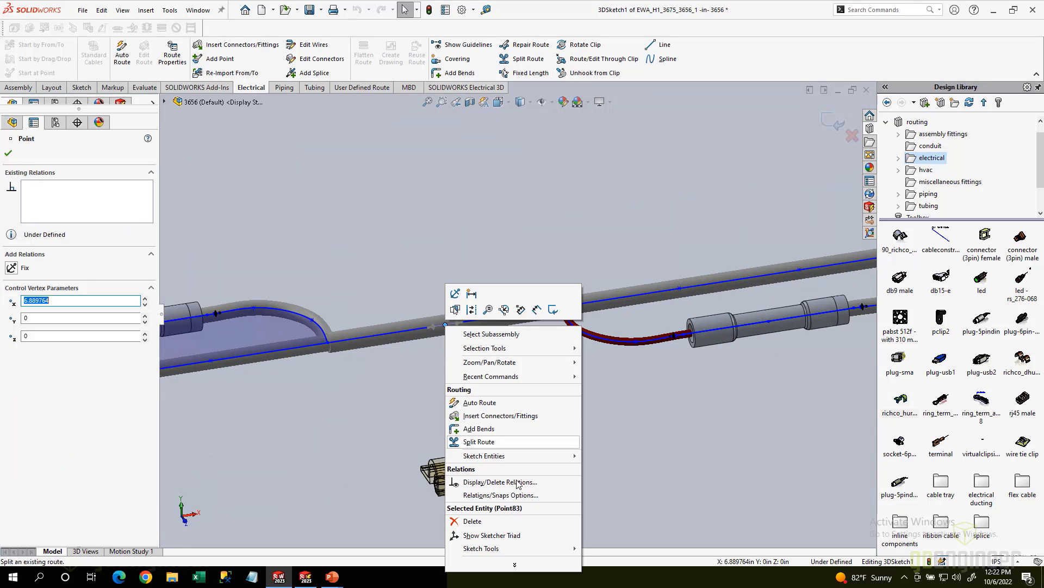
click(488, 536)
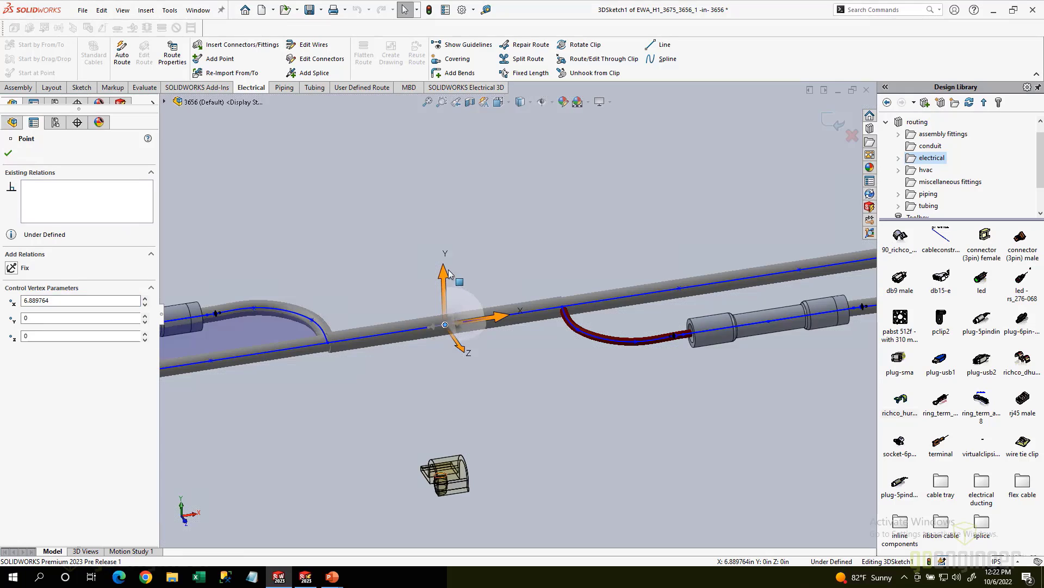
Step: Try reshaping the trunk by moving its middle point up along Y and down toward the clip, and discard the sketch changes
drag(439, 243, 441, 207)
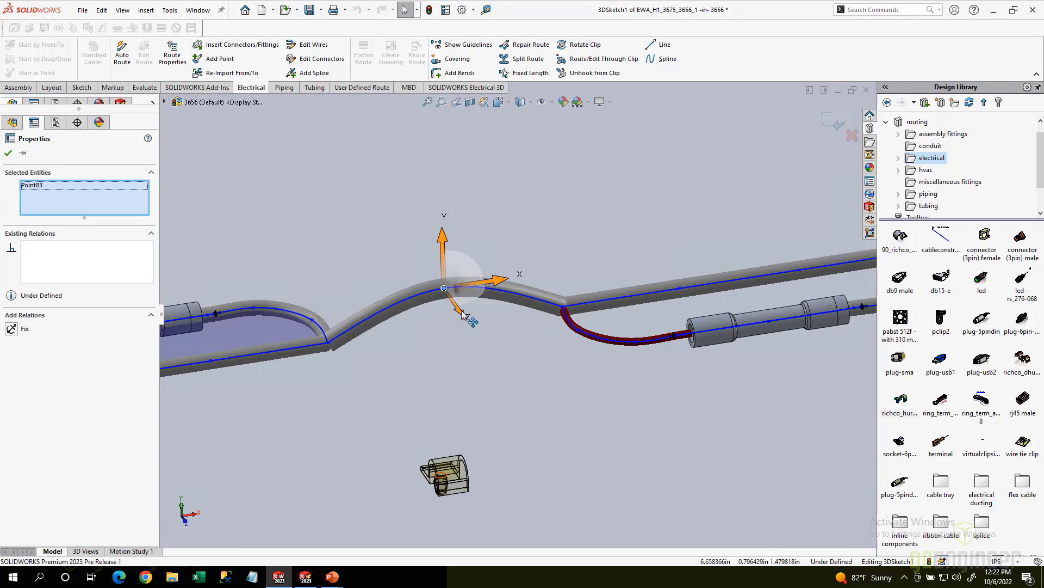
mouse_move(509, 369)
mouse_down()
mouse_move(515, 378)
mouse_move(500, 371)
mouse_up()
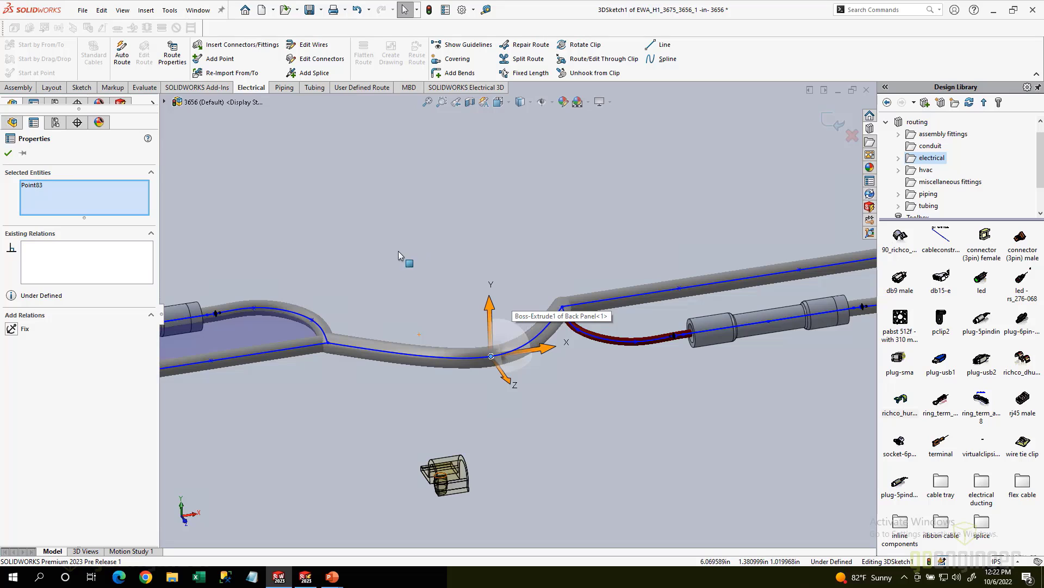
scroll(429, 273, up, 5)
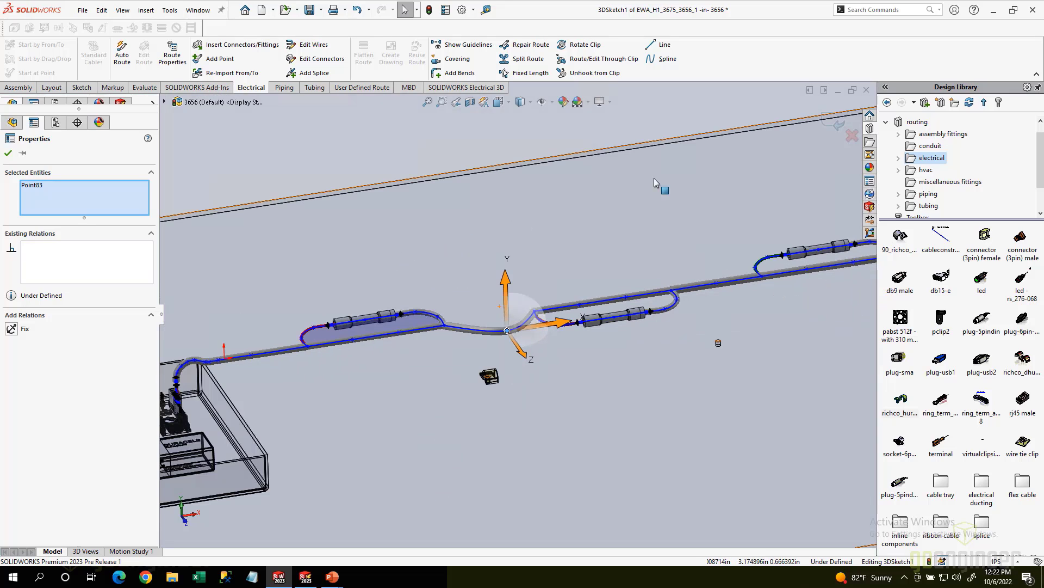
click(852, 136)
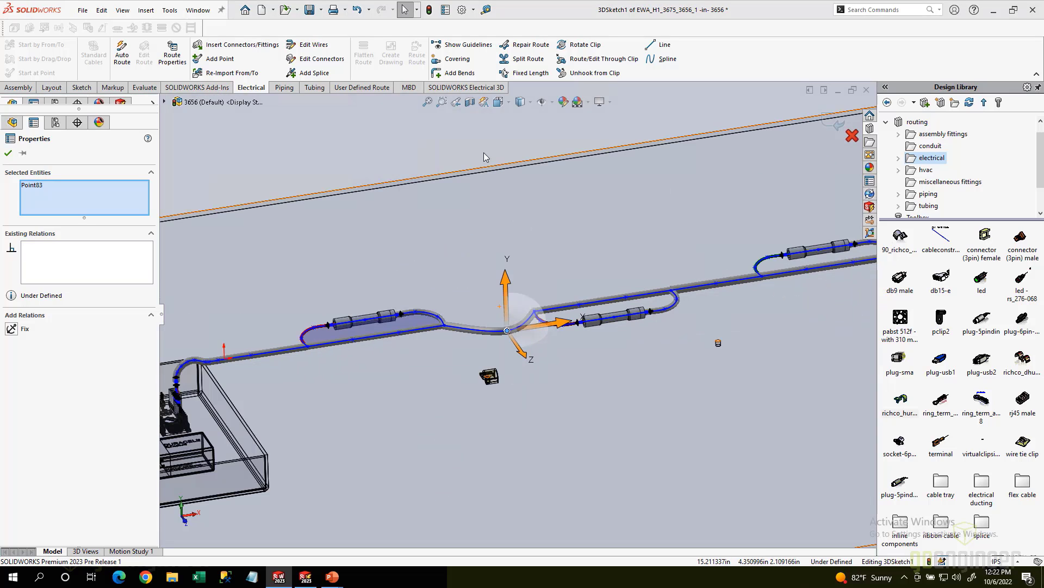
key(Return)
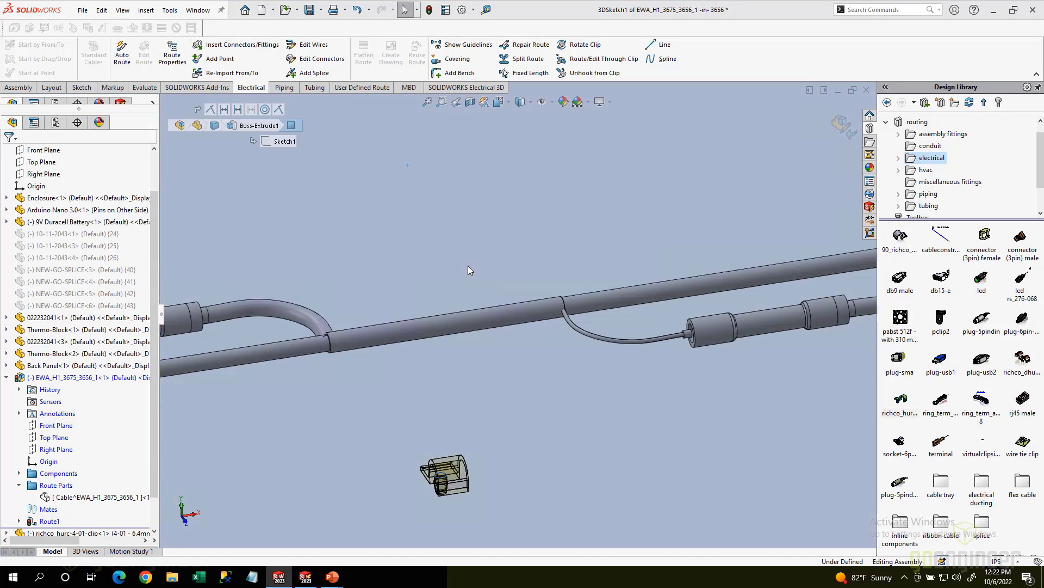
Step: Return to the top-level assembly and delete the harness route subassembly EWA_H1_3675_3656_1
click(468, 266)
click(844, 127)
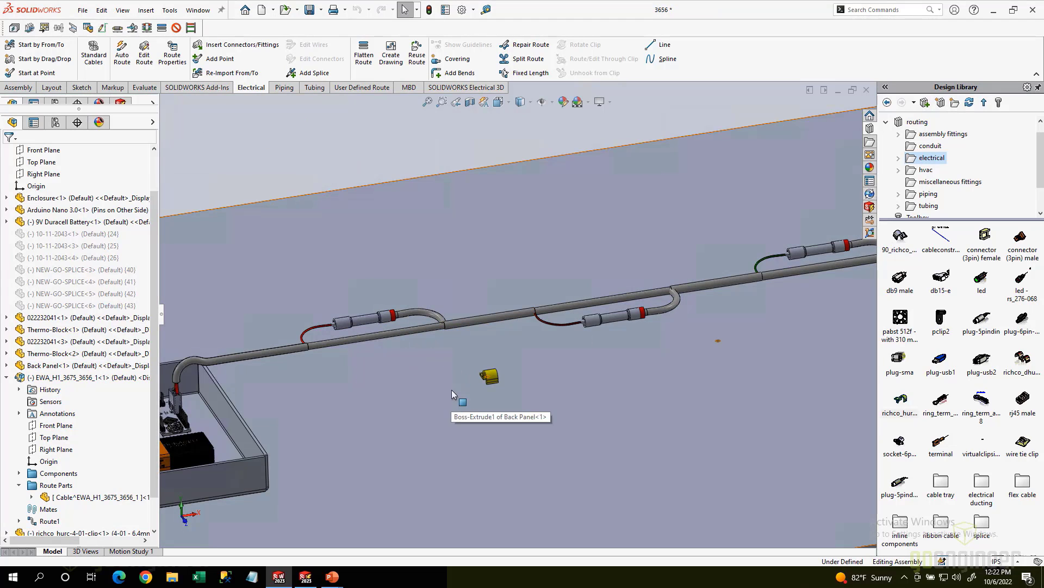
scroll(360, 218, up, 3)
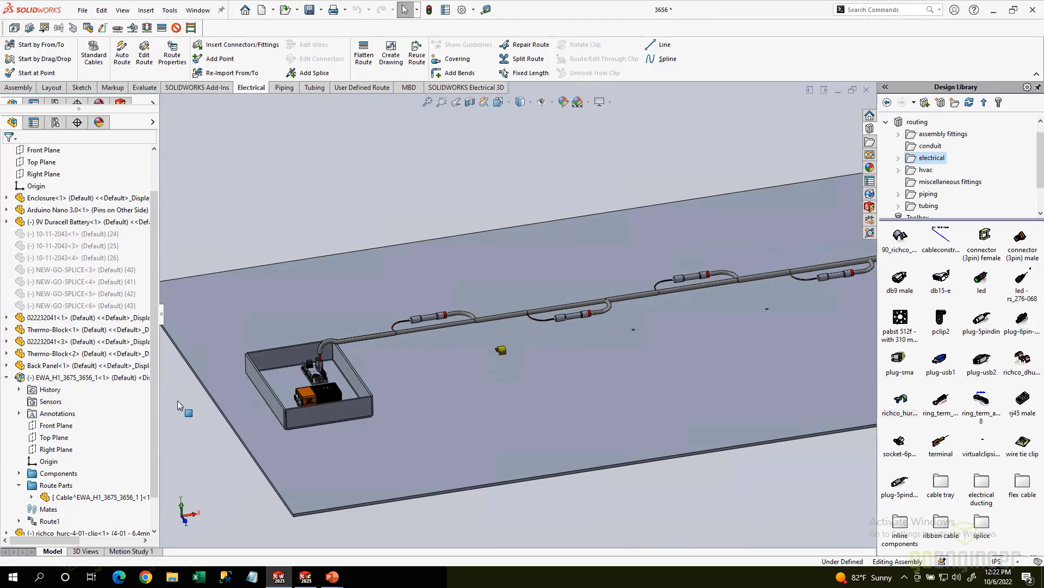
right_click(59, 377)
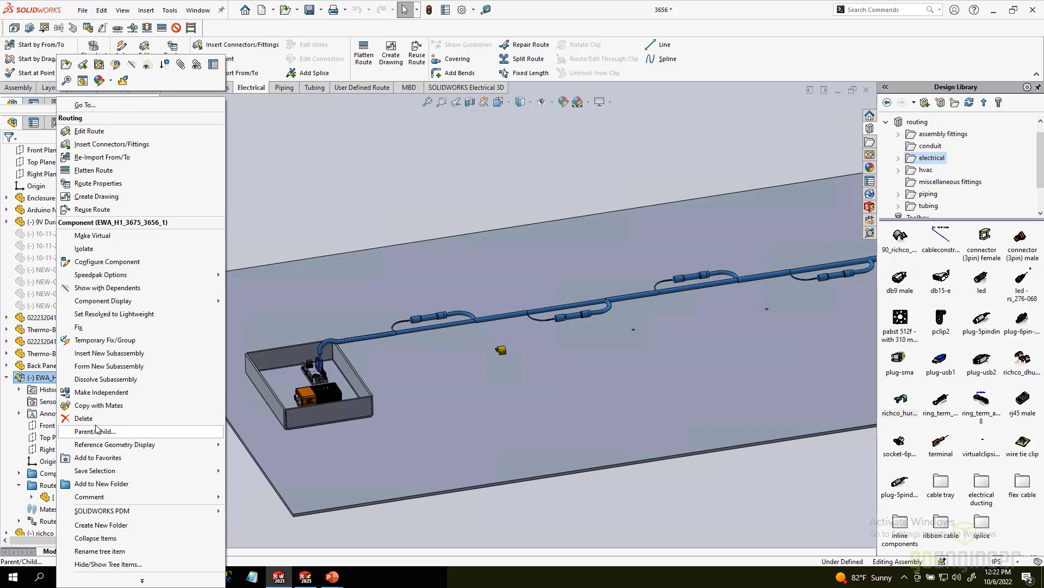
click(86, 418)
click(590, 234)
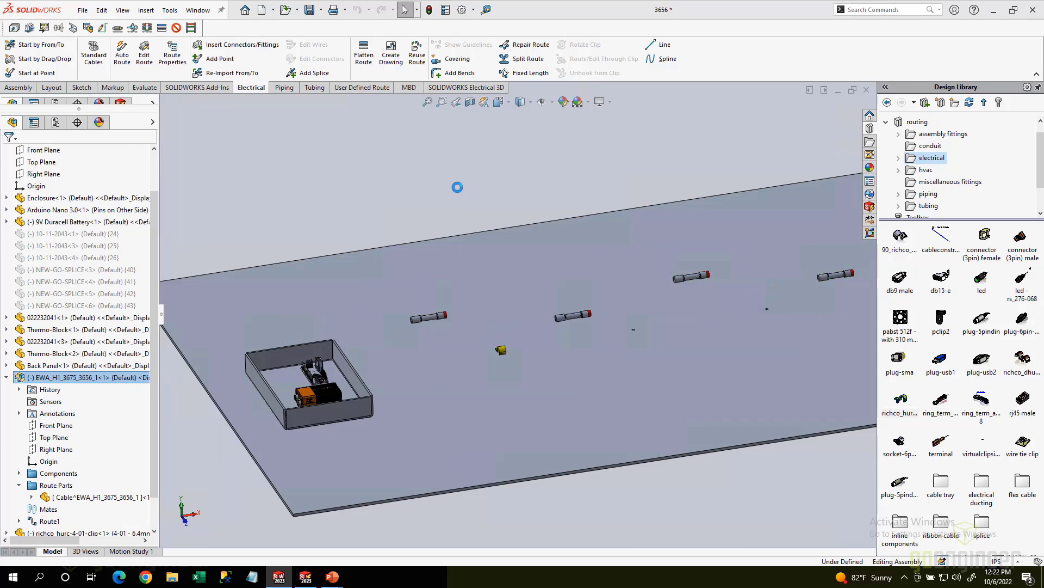
Step: Select the EW_PATH1 sketch, and expand the mates of the splice nearest the enclosure, NEW-GO-SPLICE<3>
click(40, 452)
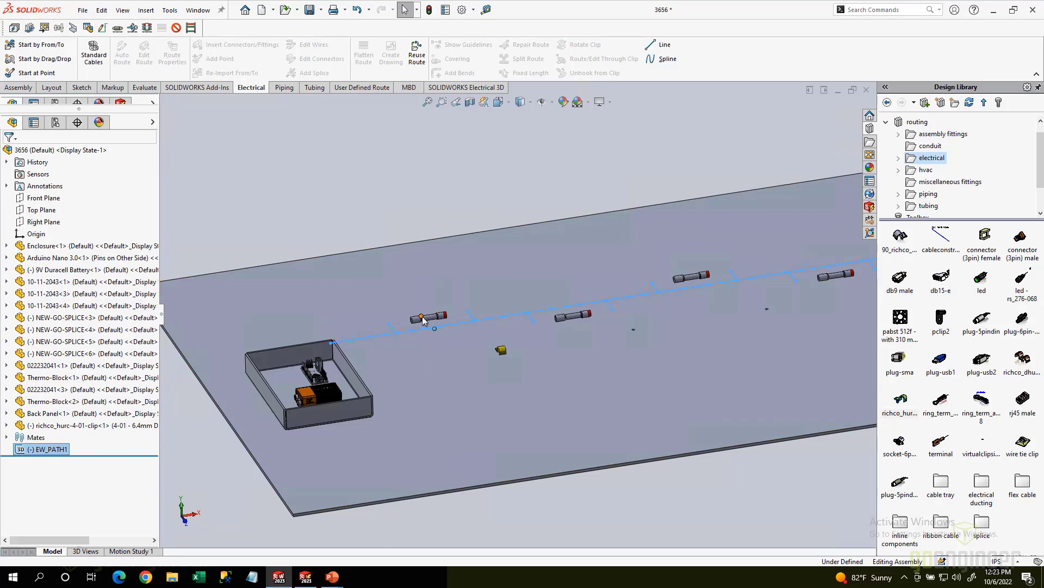
scroll(430, 325, down, 2)
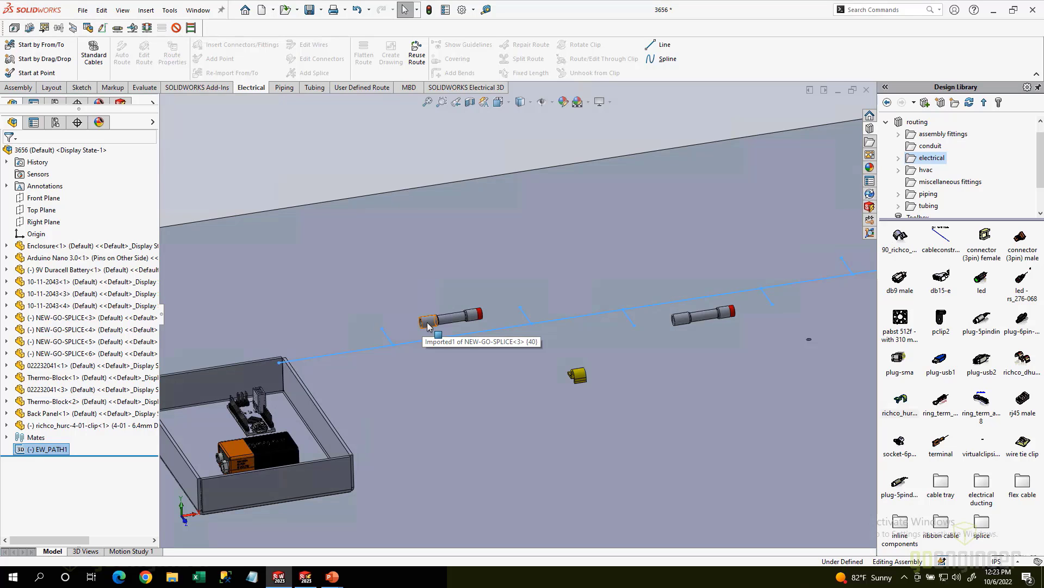
click(429, 324)
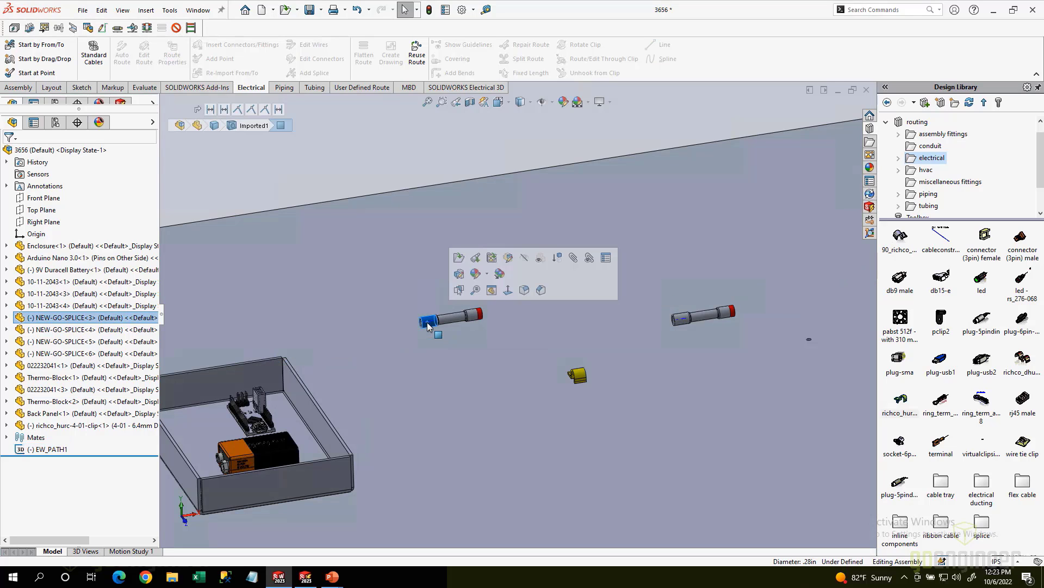
click(7, 317)
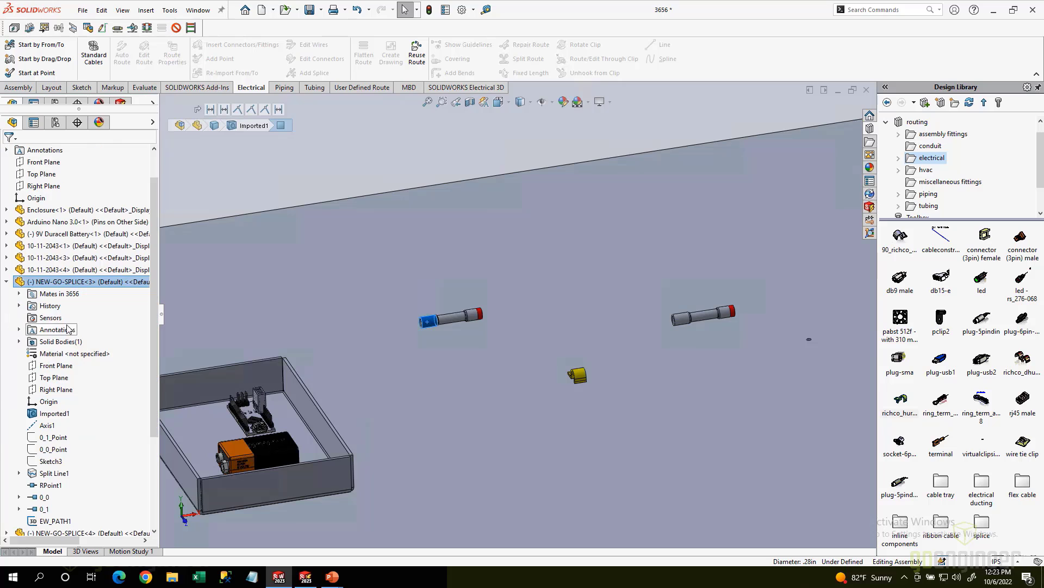
click(19, 294)
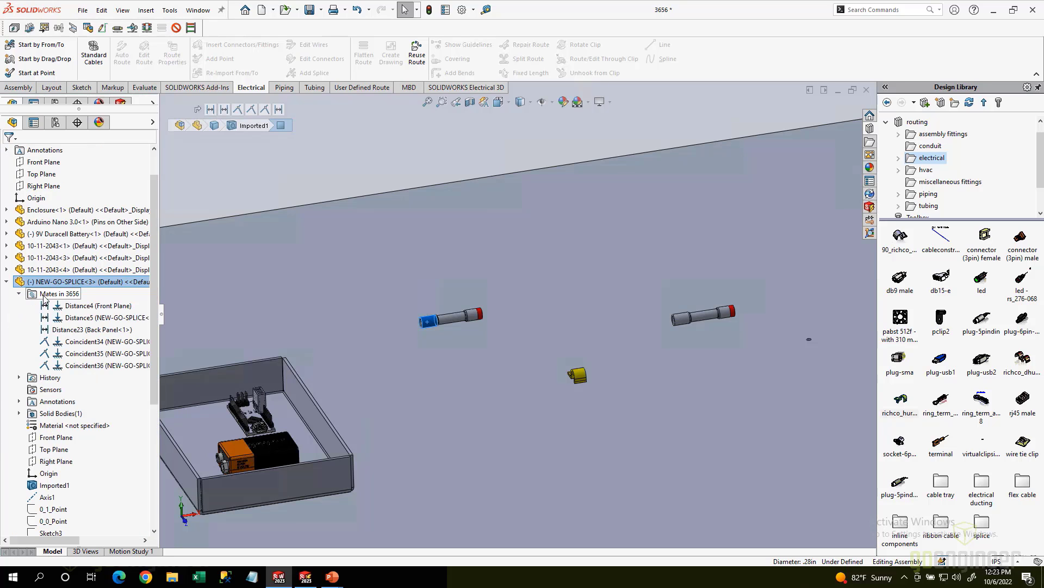
Step: Edit the distance mate between the splice's top plane and the back panel, setting the distance to 0.125 in
click(65, 318)
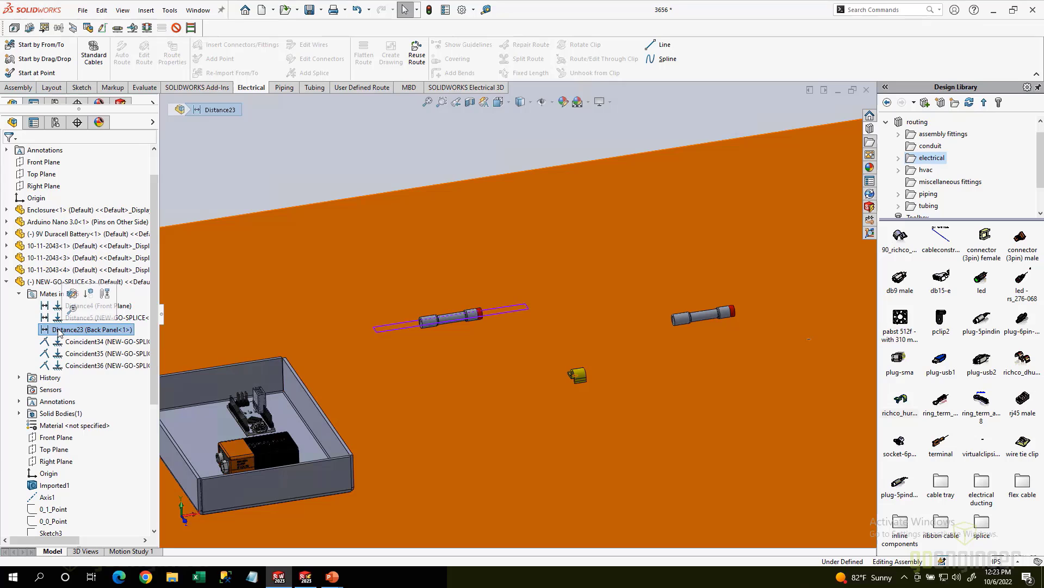
right_click(61, 329)
click(68, 288)
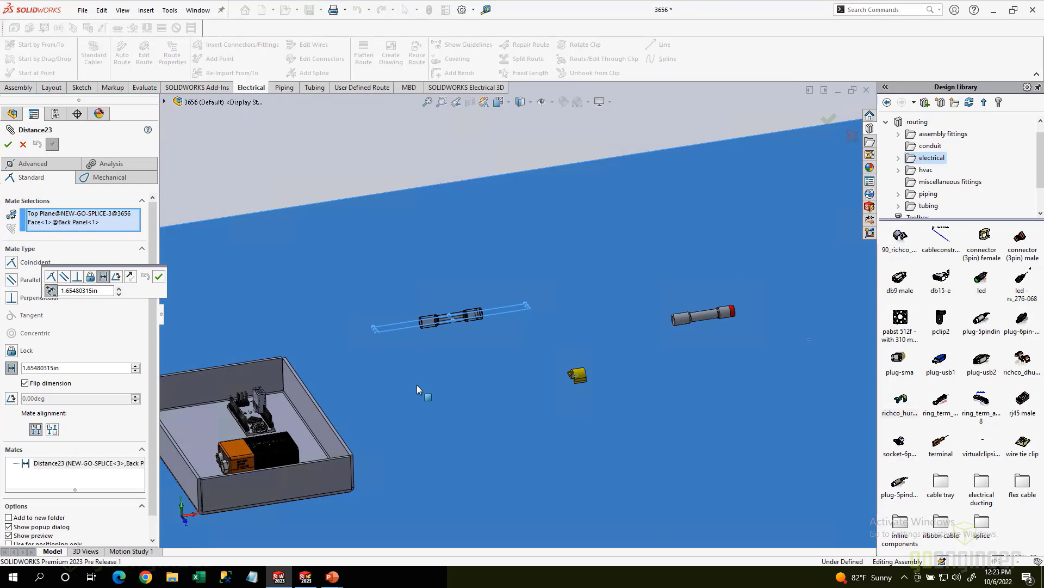
middle_drag(417, 384, 401, 330)
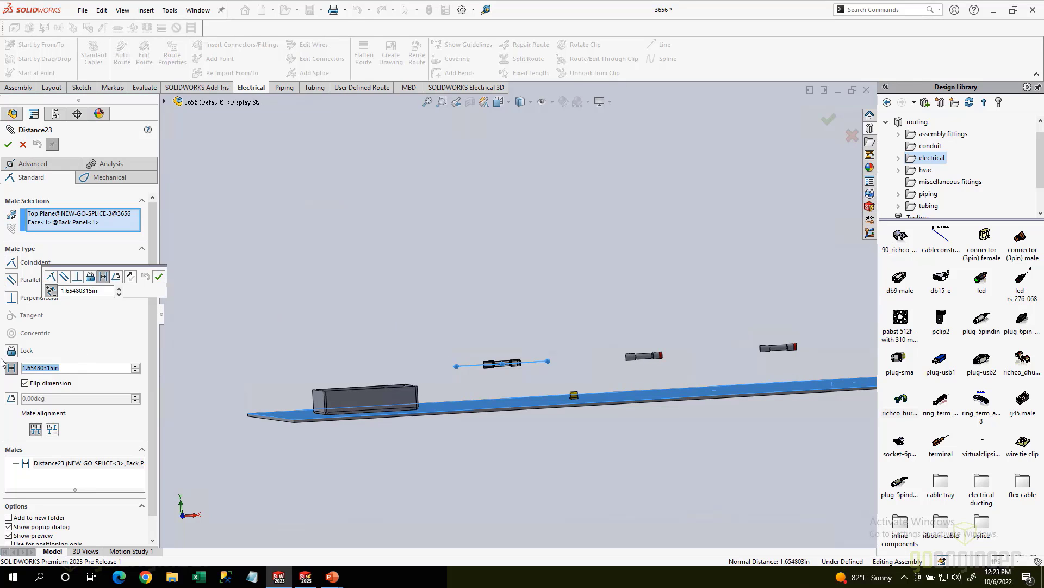
text(.125)
key(Return)
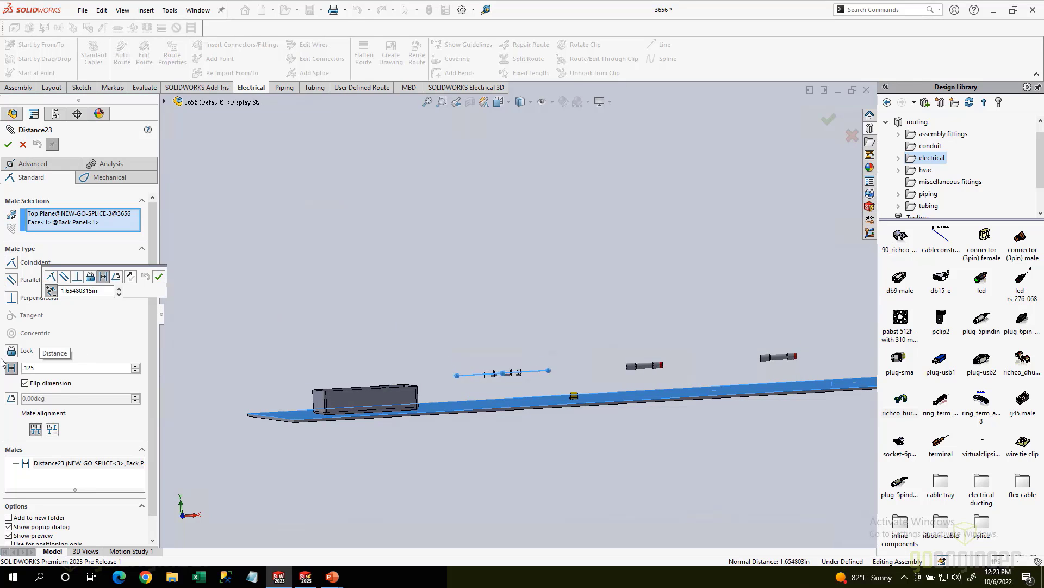
scroll(560, 377, down, 5)
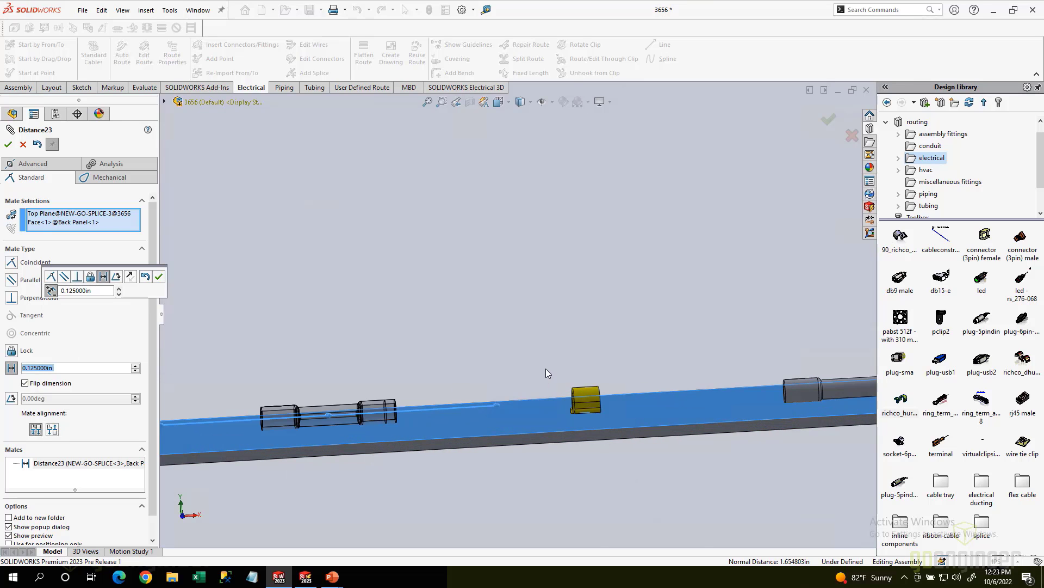
middle_drag(546, 368, 537, 366)
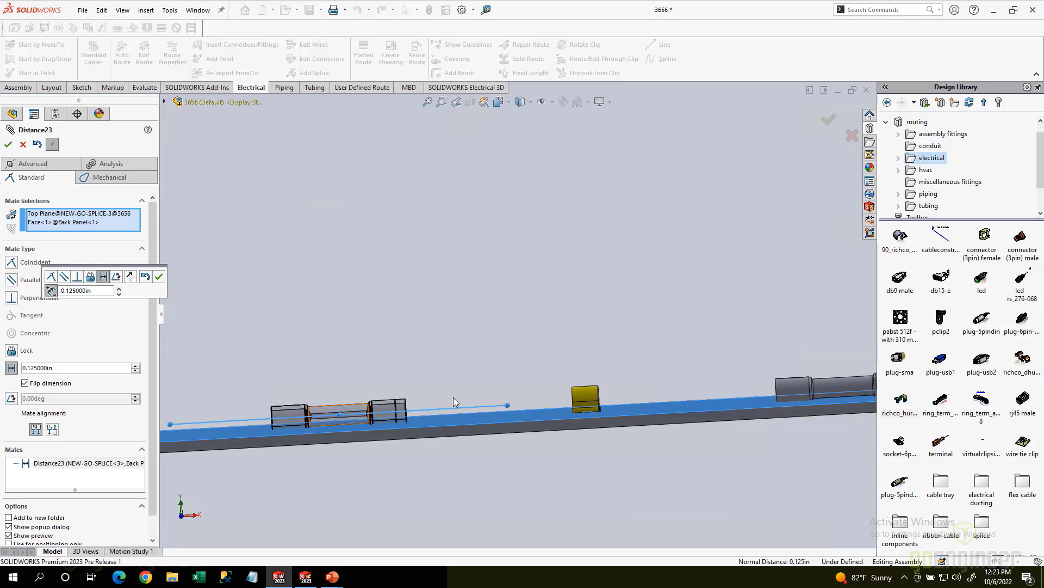
scroll(446, 373, up, 5)
middle_drag(445, 373, 469, 398)
scroll(331, 213, up, 7)
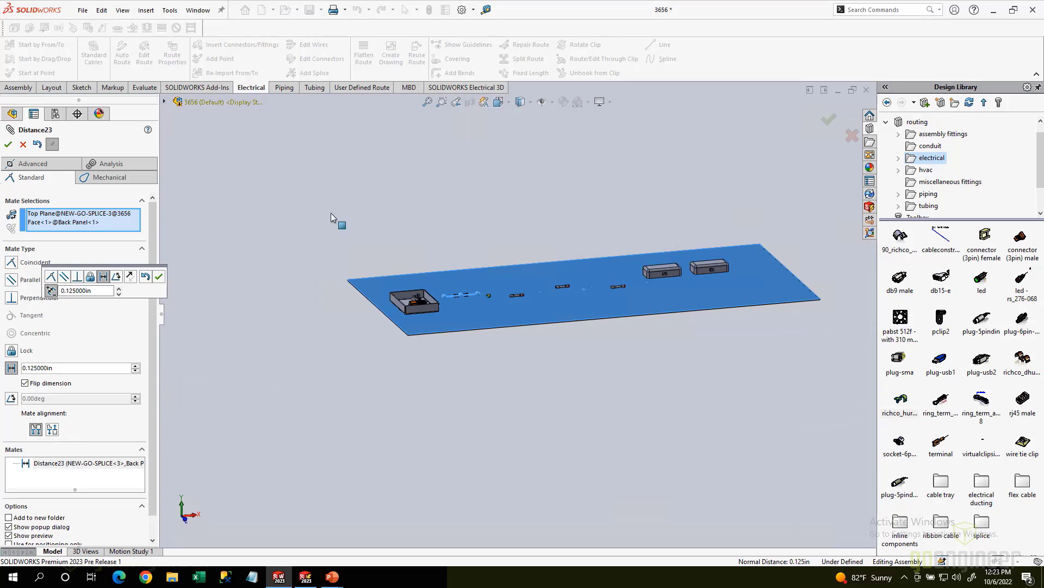
click(7, 144)
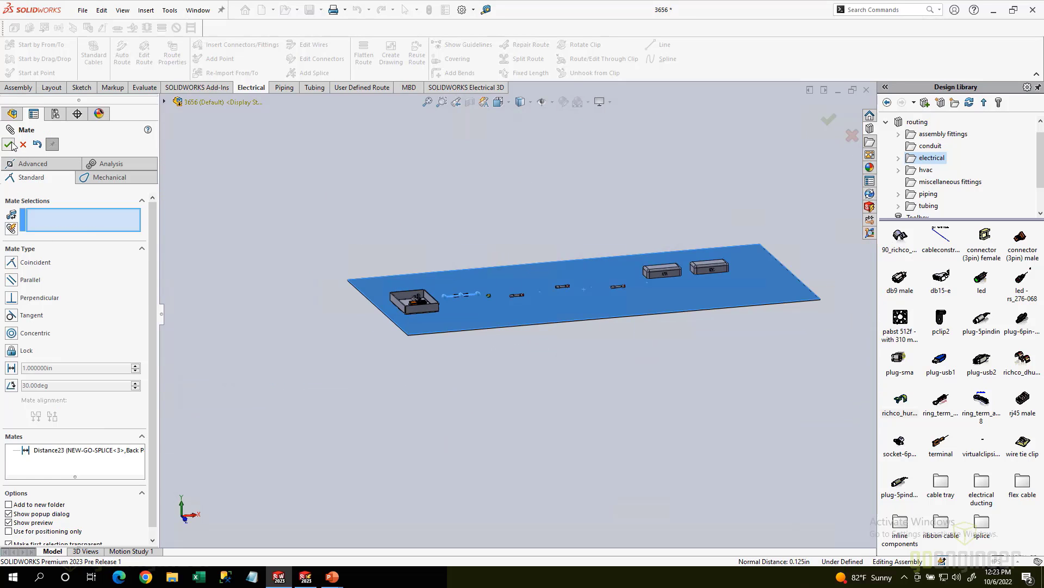
click(8, 144)
scroll(527, 302, down, 3)
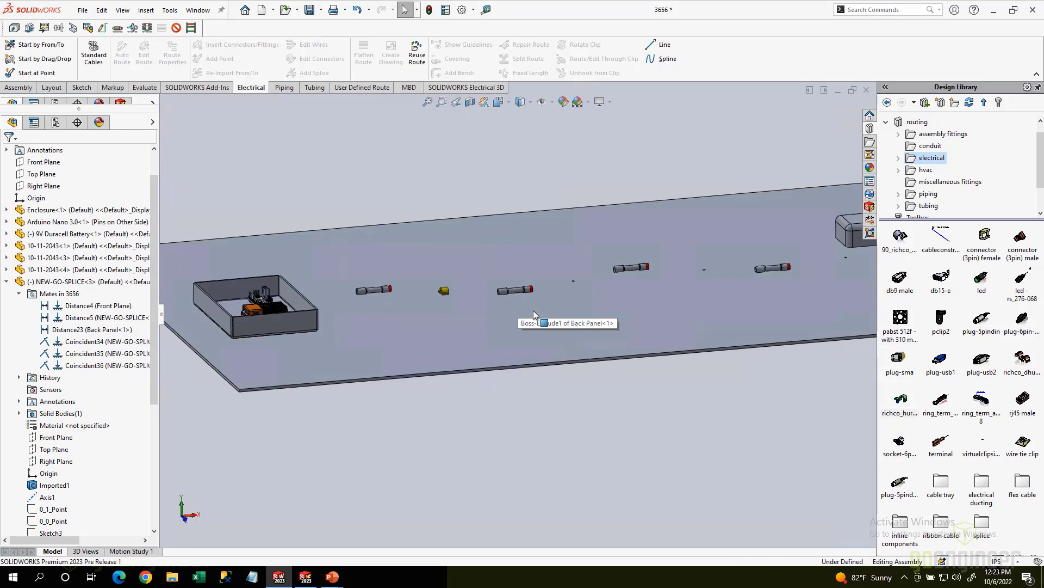
Step: Open the EW_PATH1 3D routing sketch for editing
middle_drag(527, 302, 456, 321)
scroll(437, 242, down, 2)
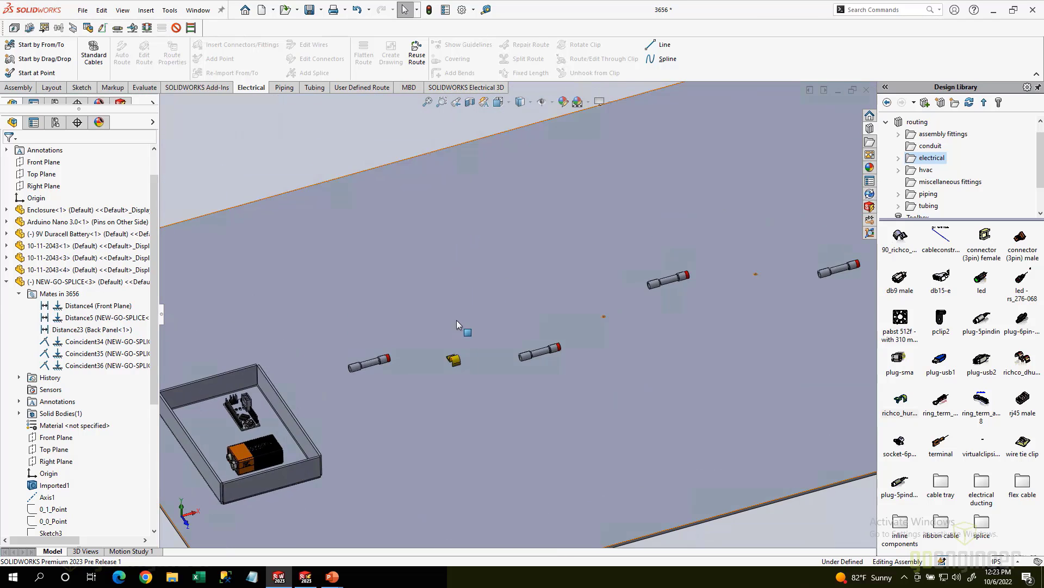
scroll(456, 321, up, 1)
click(19, 294)
click(7, 282)
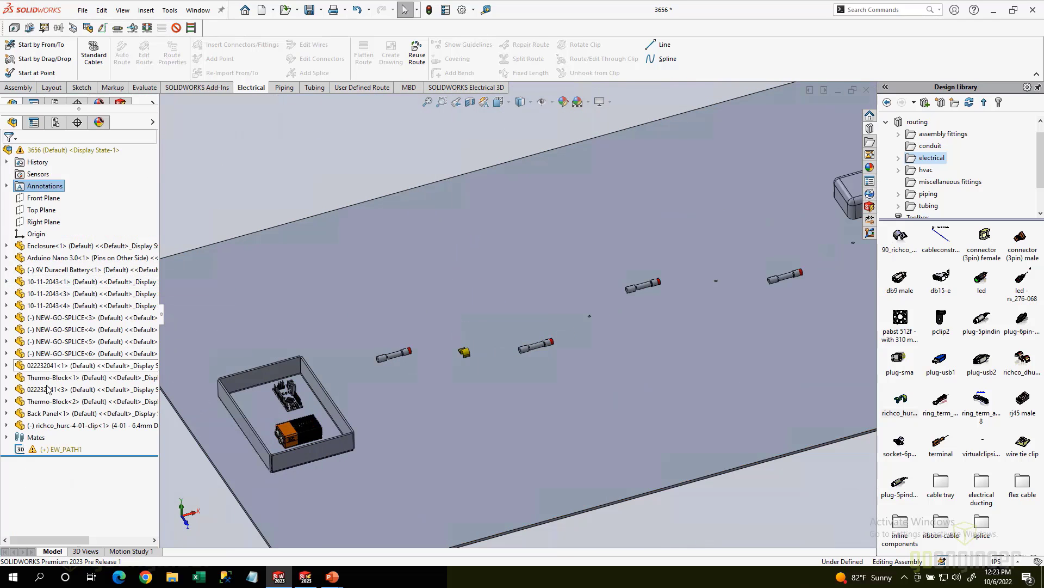
right_click(39, 452)
click(46, 265)
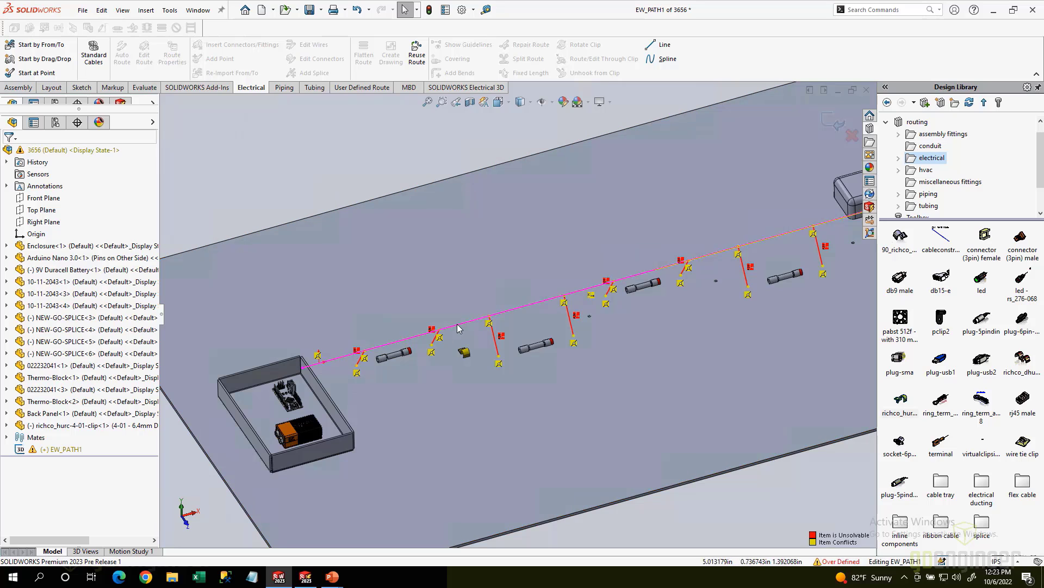
Step: Undo the last change in the routing path sketch
mouse_move(458, 328)
middle_down()
mouse_move(433, 246)
mouse_move(435, 324)
middle_up()
scroll(436, 324, down, 3)
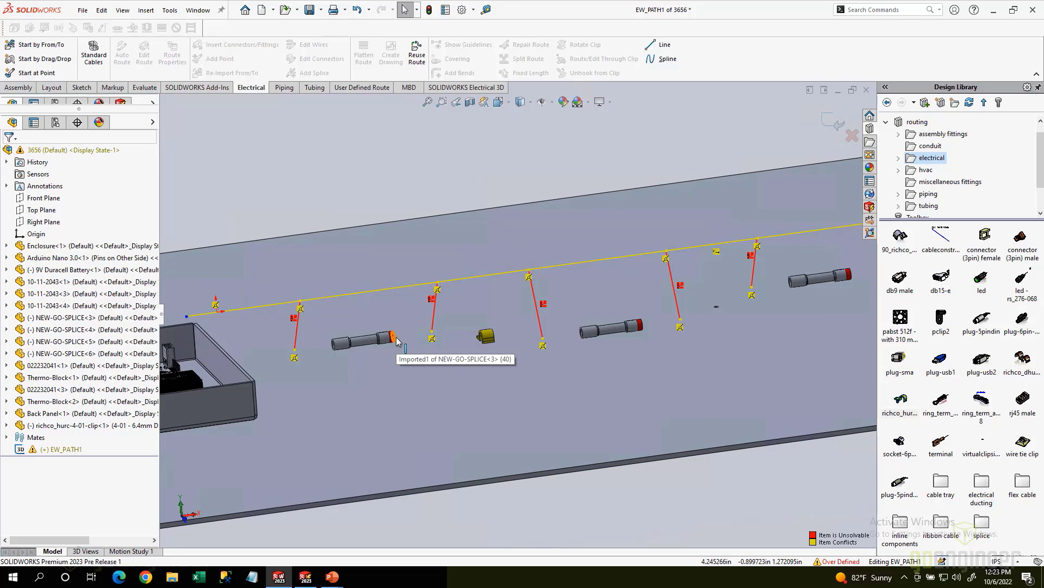
click(215, 305)
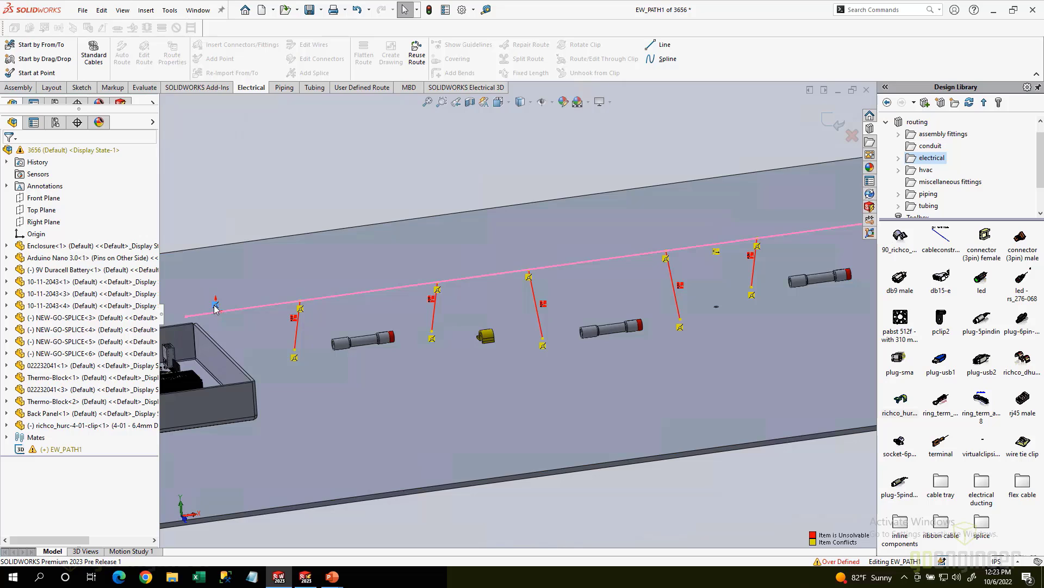
key(ctrl+z)
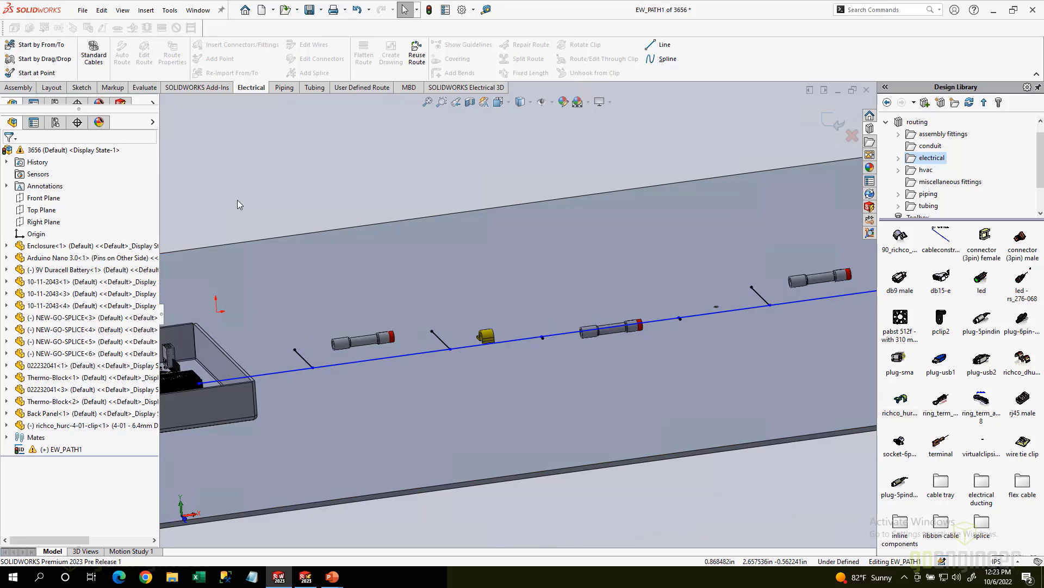
Step: Sketch two connected lines from the origin beside the enclosure: one straight down, the other angled outward toward the first splice
click(666, 46)
click(216, 311)
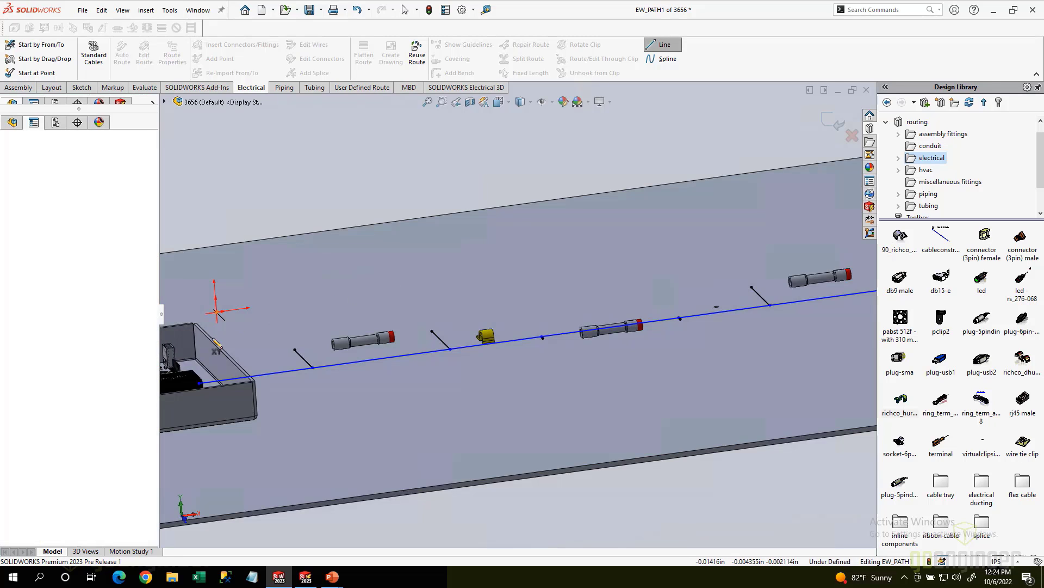
click(219, 358)
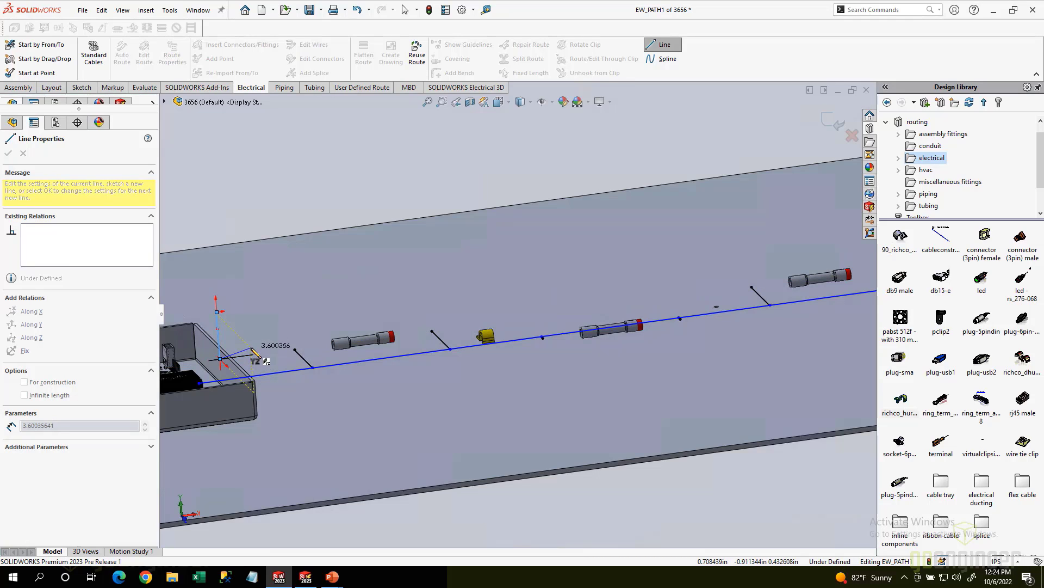
click(251, 350)
right_click(298, 240)
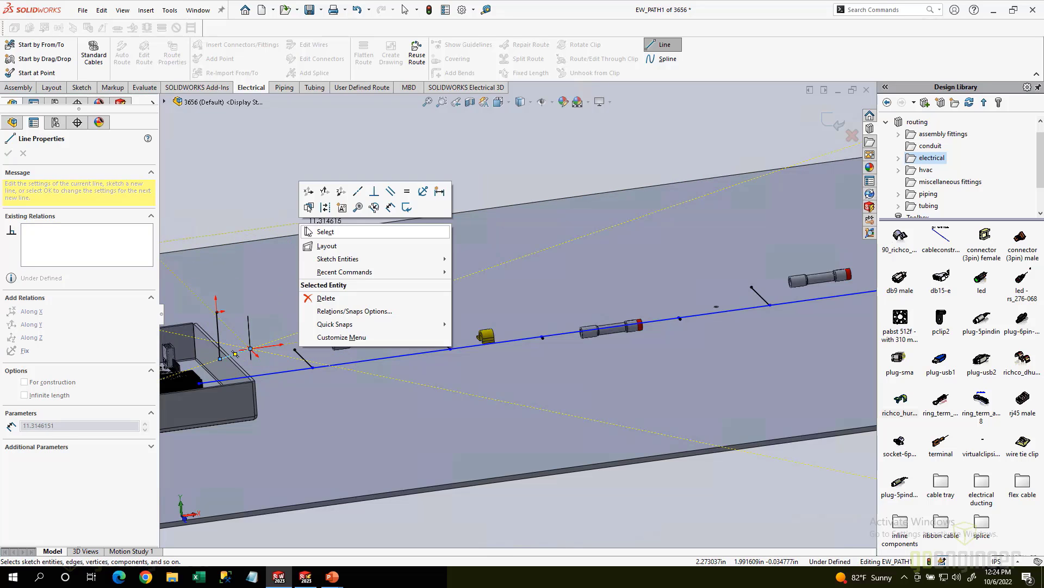
click(315, 237)
scroll(176, 378, down, 2)
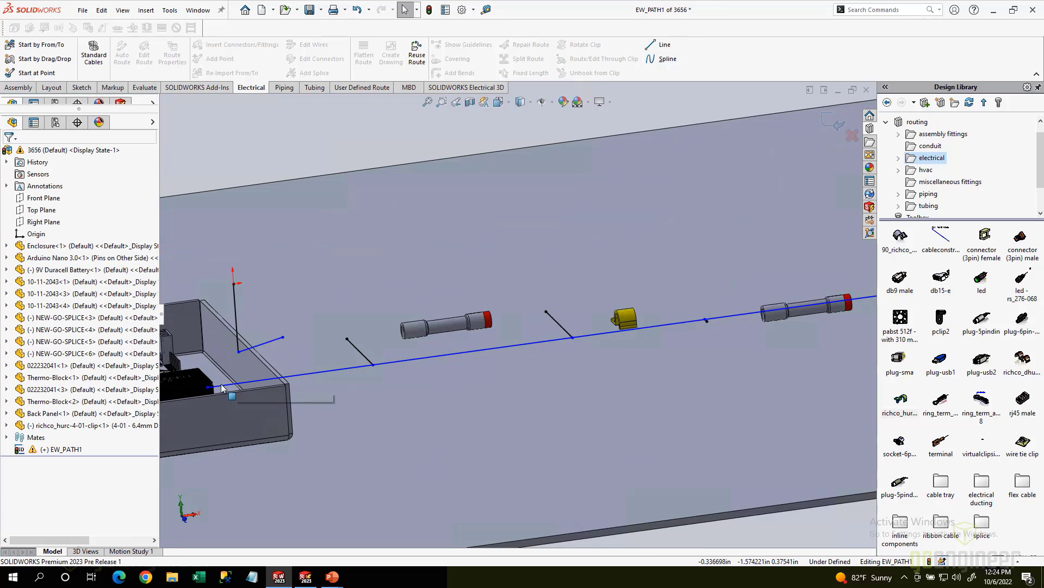
Step: Move the end point of the main routing line out of the enclosure, to about X 0.95, Z 1.10 in
click(216, 386)
drag(216, 389, 309, 377)
scroll(361, 265, up, 4)
Step: In the bottom view, shift the main routing line's end point near the angled line, to about X 0.99, Z 0.16 in
key(space)
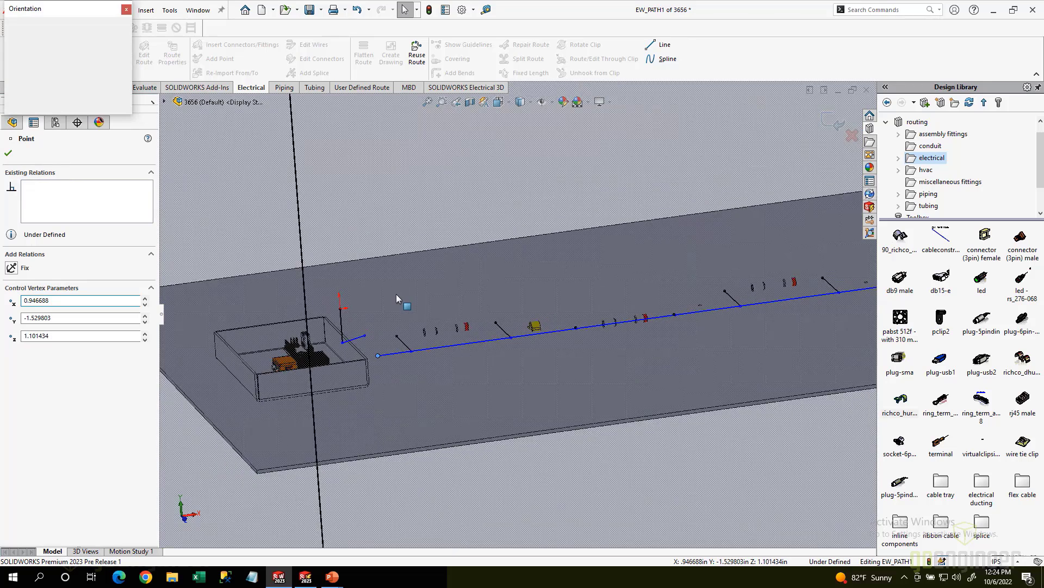
click(395, 276)
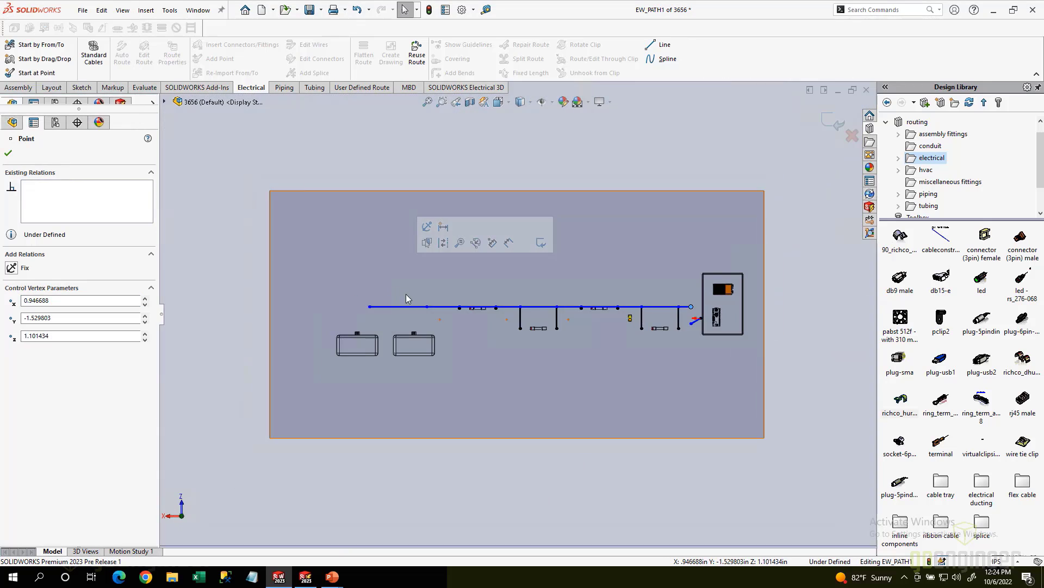
scroll(647, 303, down, 3)
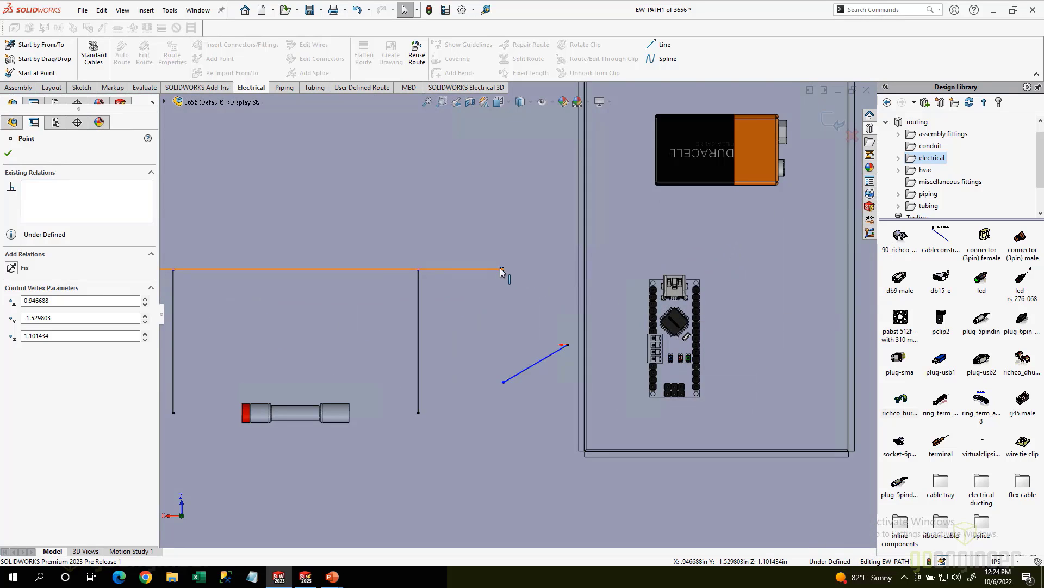
drag(501, 267, 504, 343)
scroll(392, 326, up, 3)
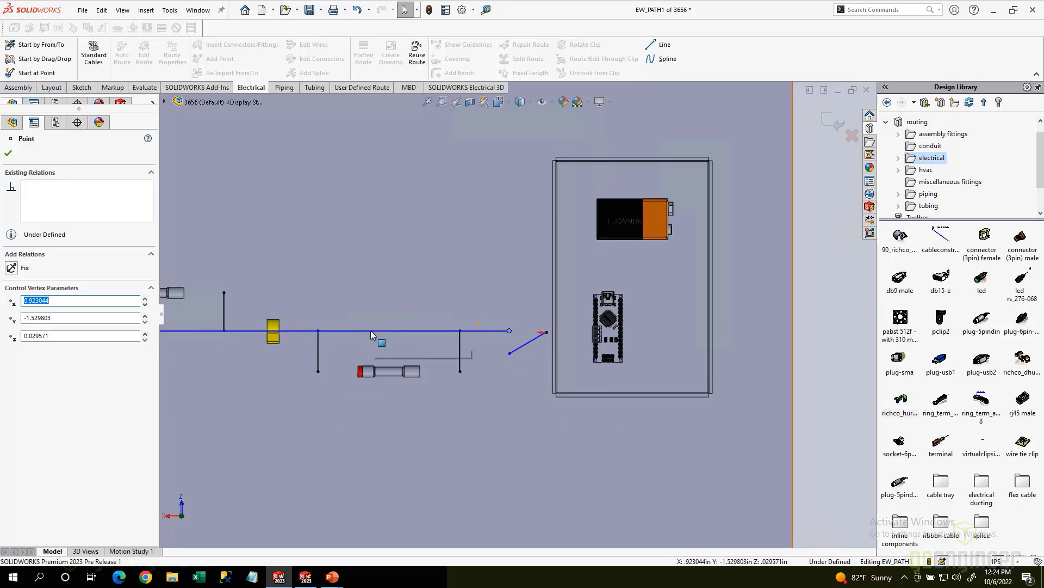
scroll(380, 332, down, 2)
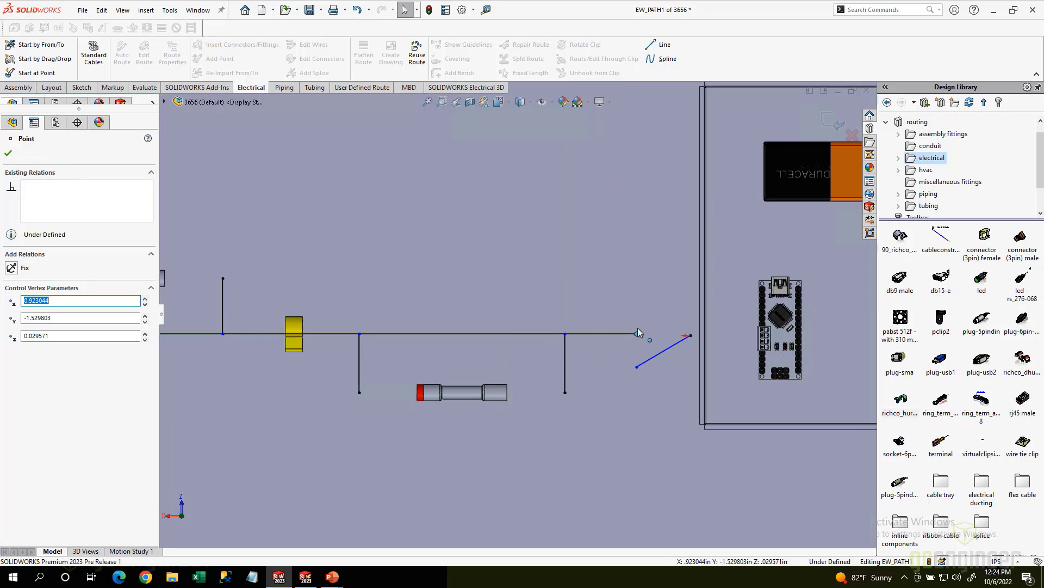
drag(636, 329, 635, 325)
scroll(651, 351, down, 2)
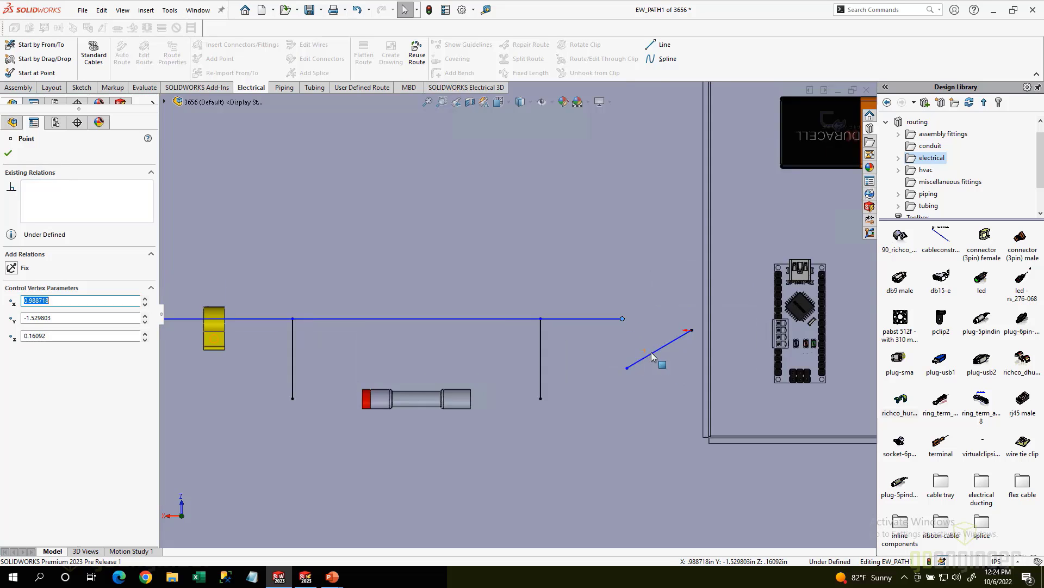
Step: Join the angled line's free end to the main routing line's end point and exit the path sketch
scroll(651, 351, down, 1)
drag(619, 369, 613, 309)
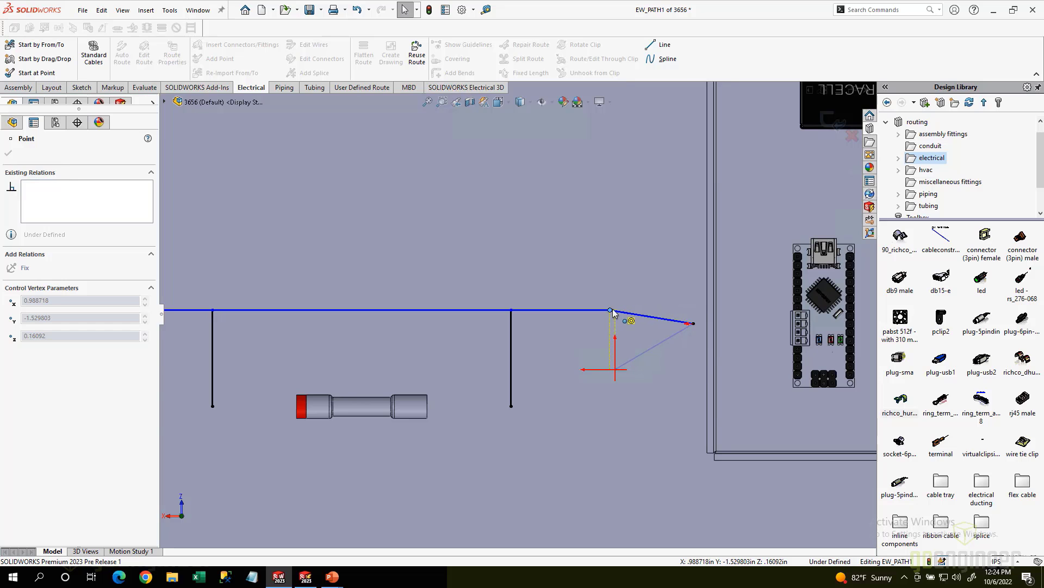
key(Escape)
scroll(620, 328, up, 3)
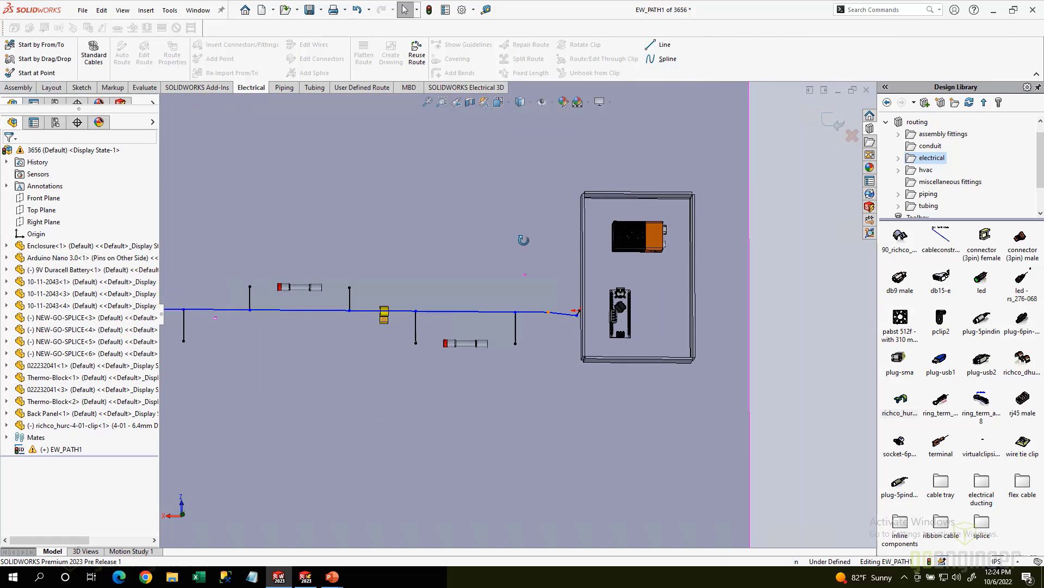
middle_drag(524, 240, 526, 200)
scroll(514, 218, down, 3)
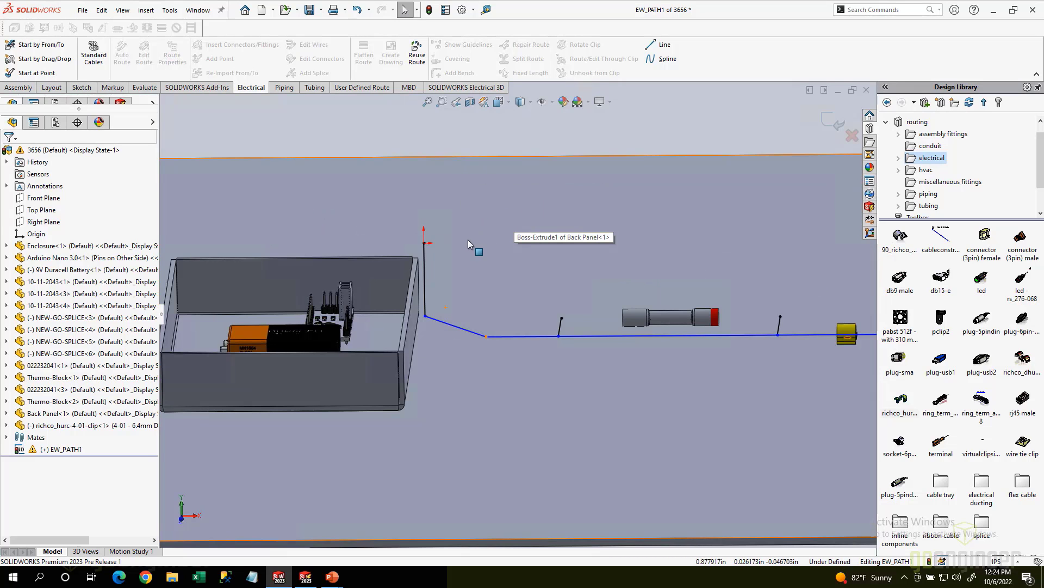
scroll(518, 248, up, 3)
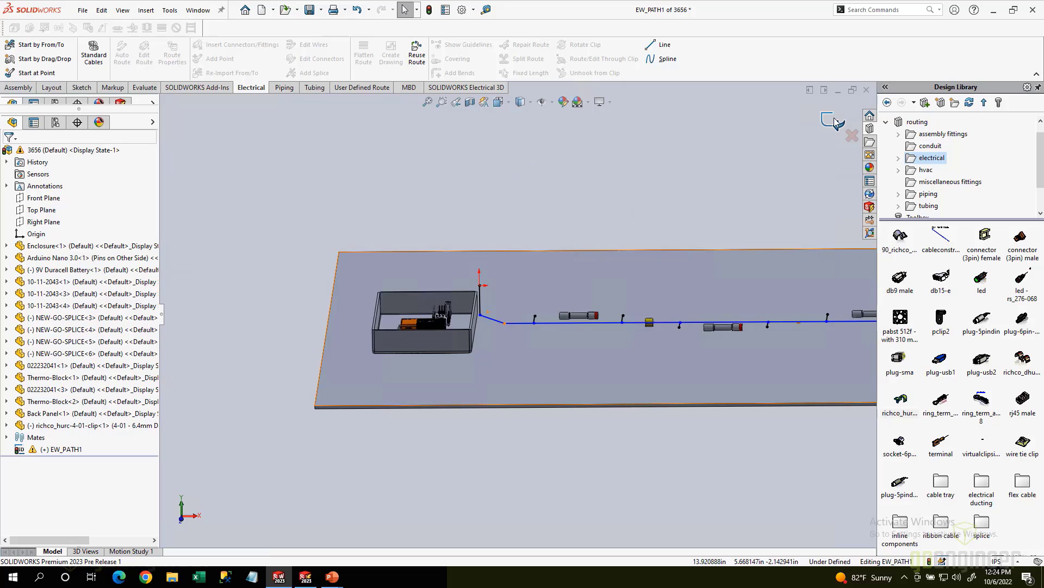
click(832, 121)
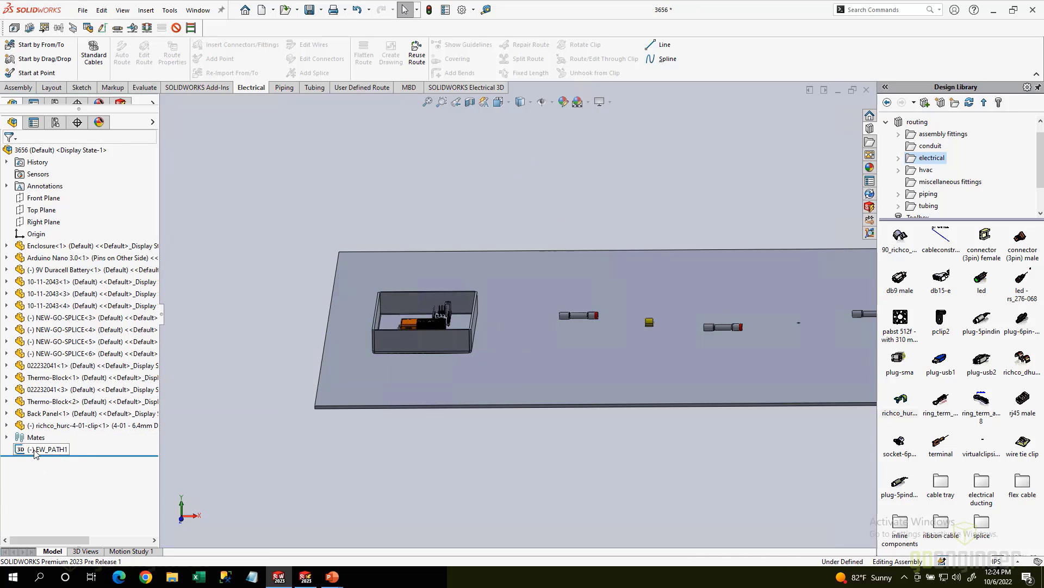
Step: Route all harnesses in the assembly using splines as the geometry type
scroll(565, 212, down, 3)
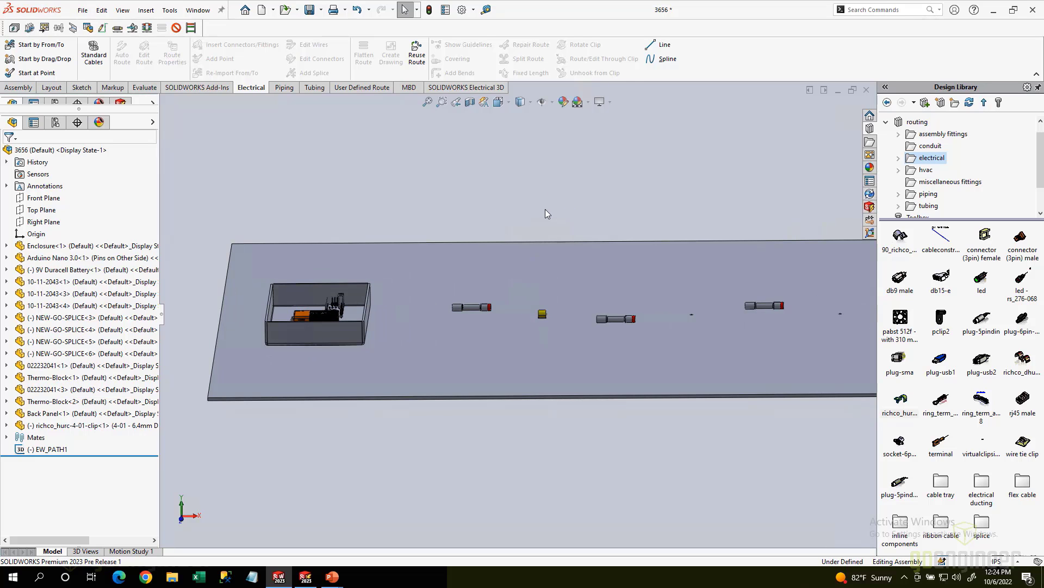
middle_drag(545, 204, 510, 220)
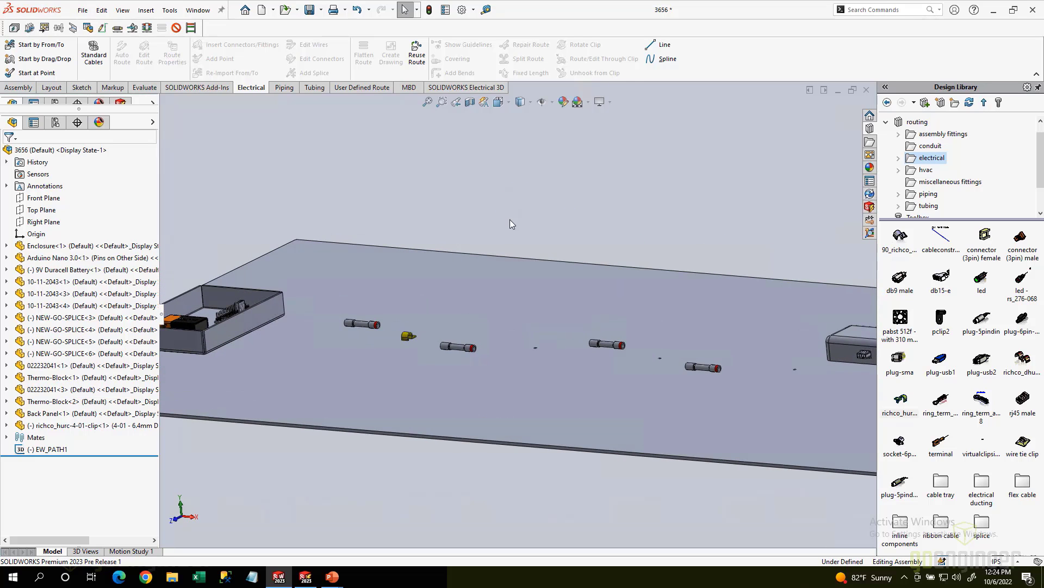
click(456, 87)
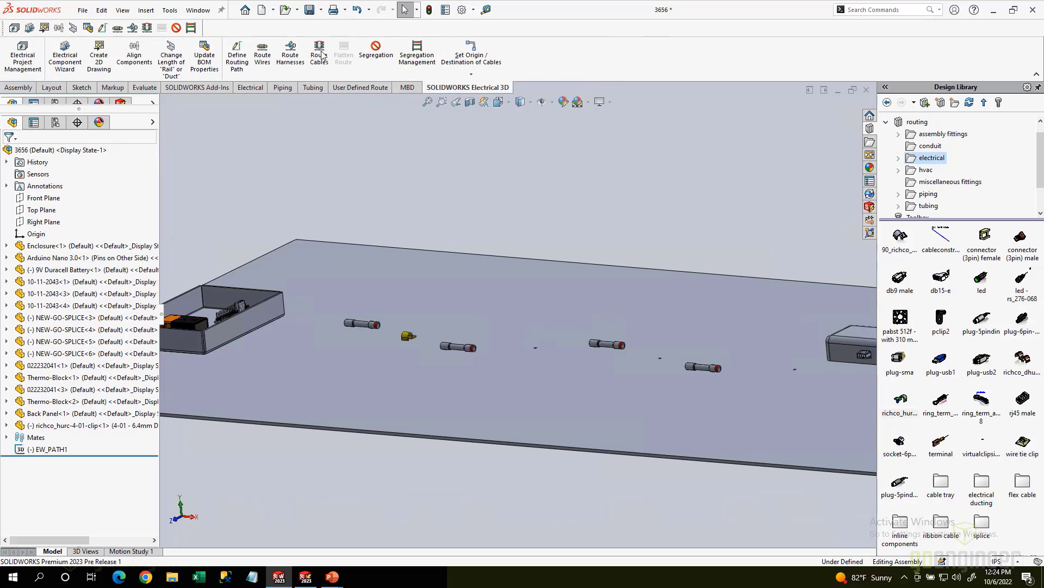
click(290, 52)
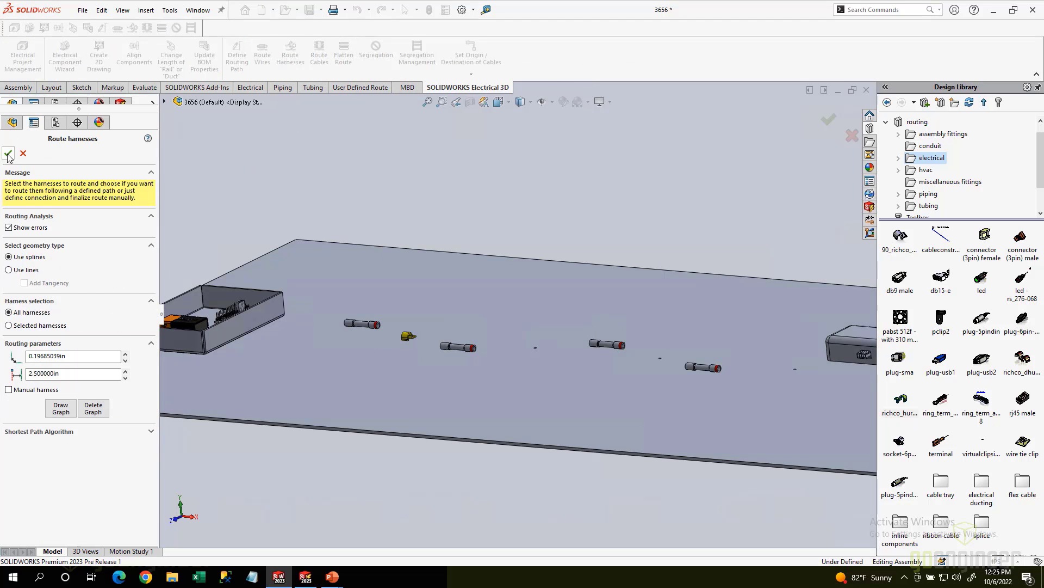
click(8, 154)
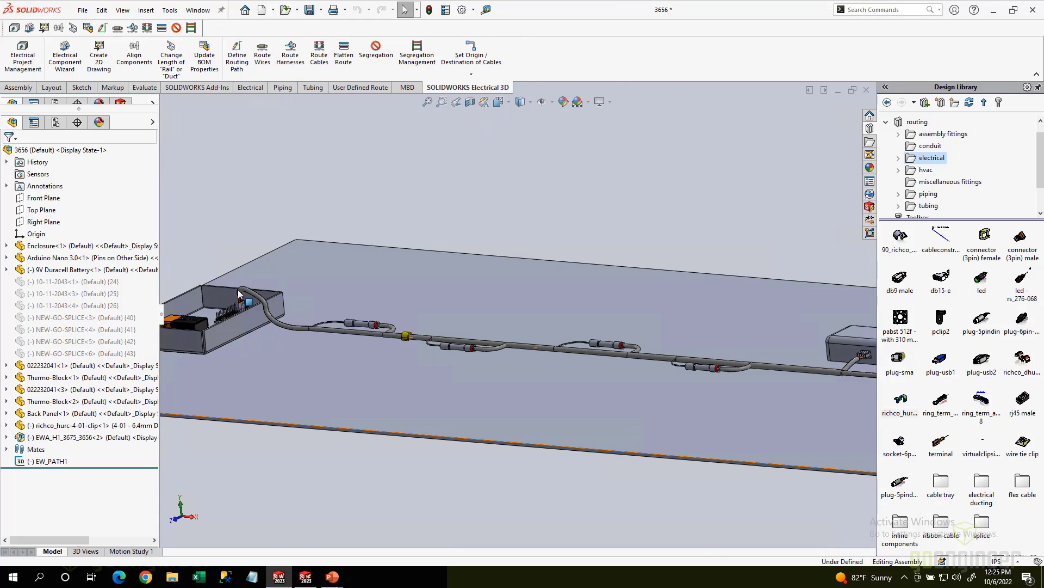
Step: Open the harness route for editing from the cable section that leaves the enclosure
scroll(263, 295, down, 5)
middle_drag(337, 287, 311, 301)
scroll(311, 300, down, 3)
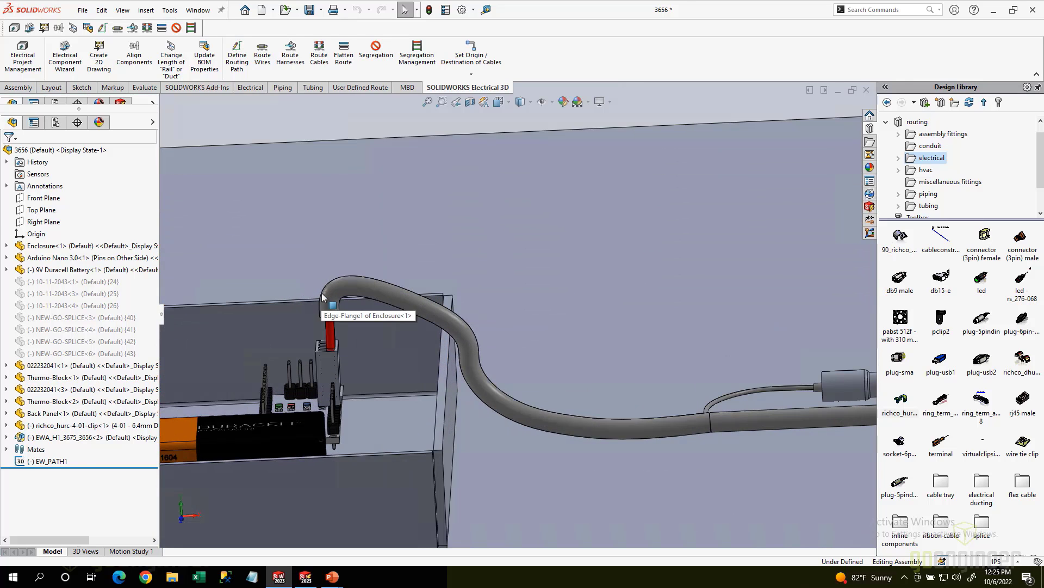
click(354, 286)
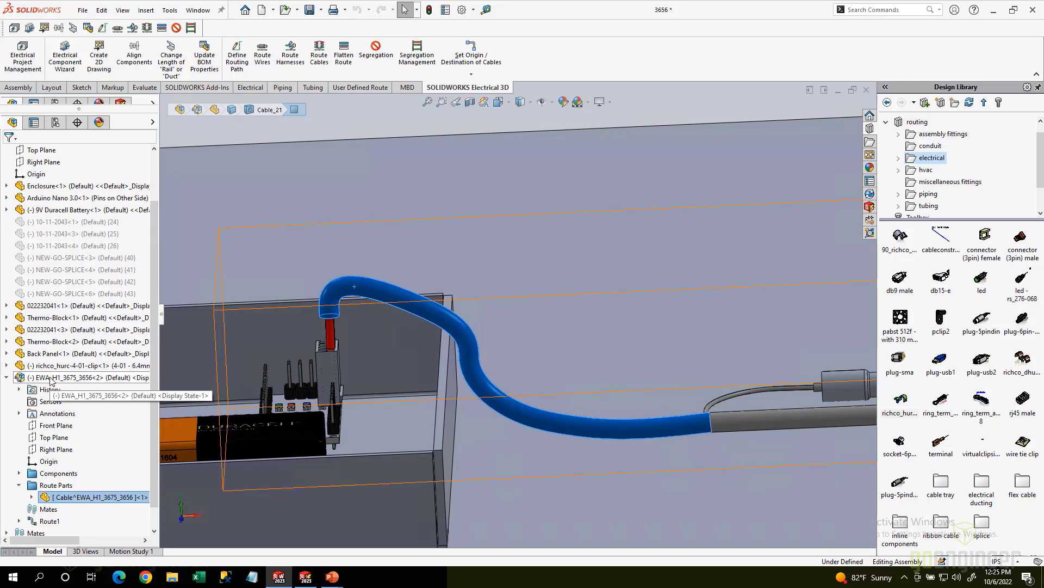
right_click(455, 327)
click(499, 274)
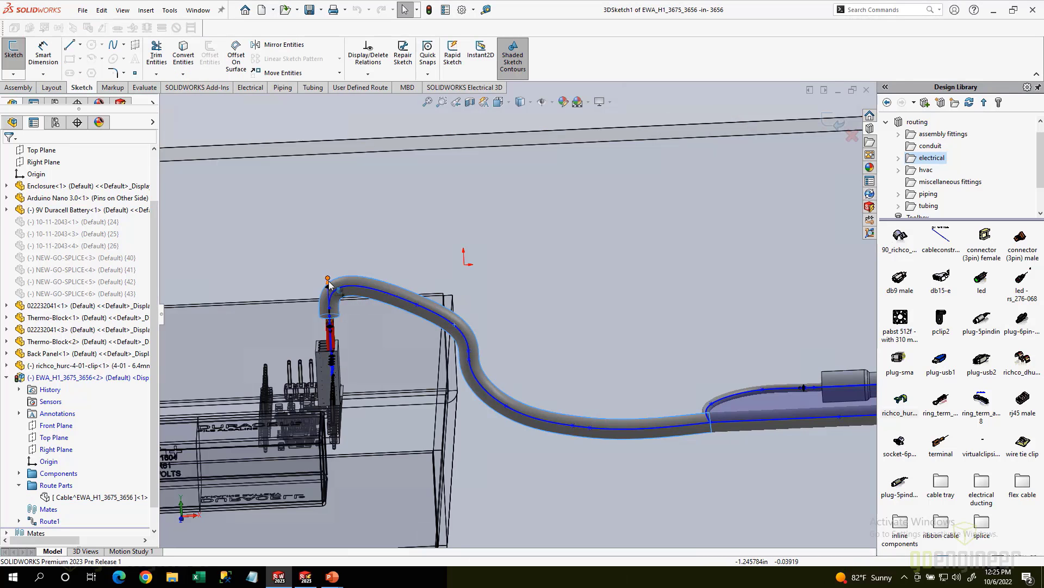
Step: Adjust the cable spline's vertical tangent handle above the connector, lengthening it to a tangent weighting of about 1.33 for a wider bend
click(330, 284)
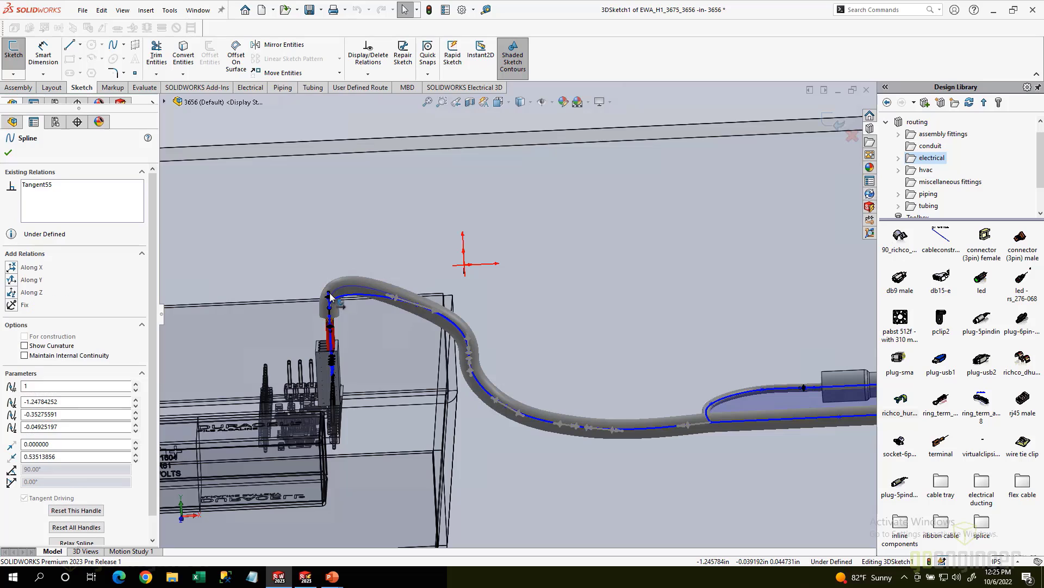
drag(330, 293, 353, 298)
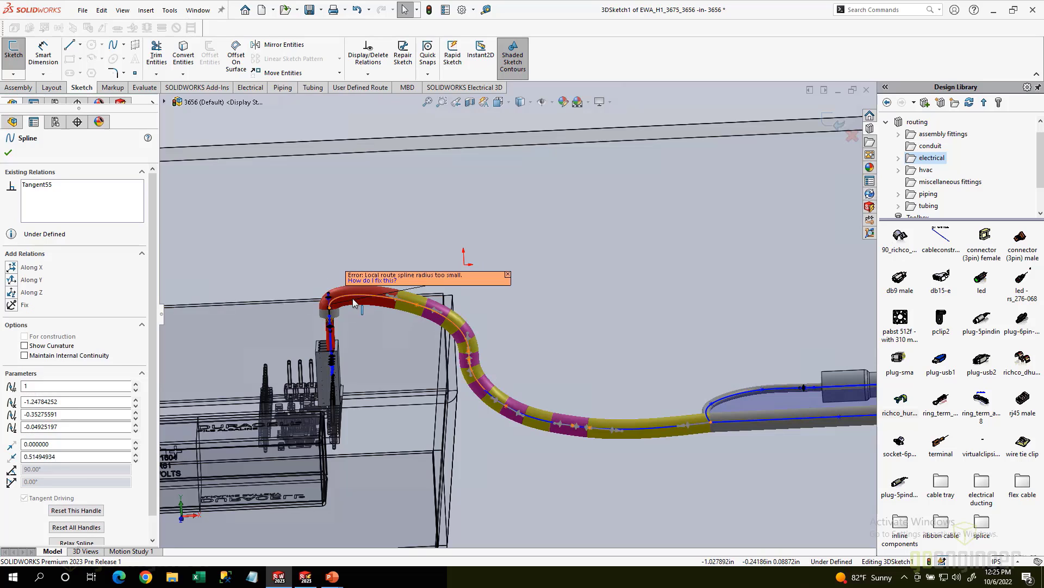
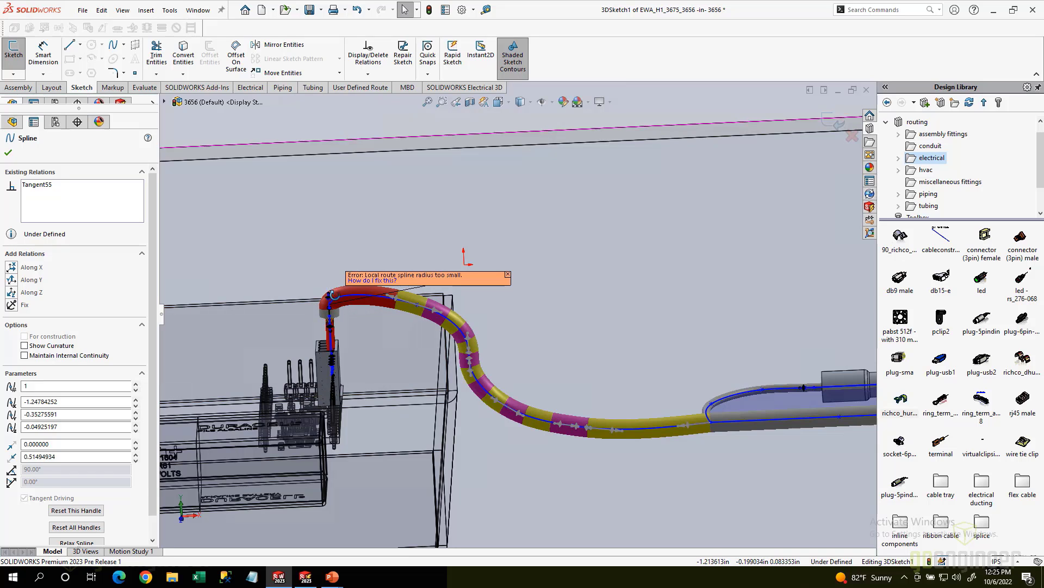
middle_drag(343, 297, 341, 306)
scroll(453, 338, down, 5)
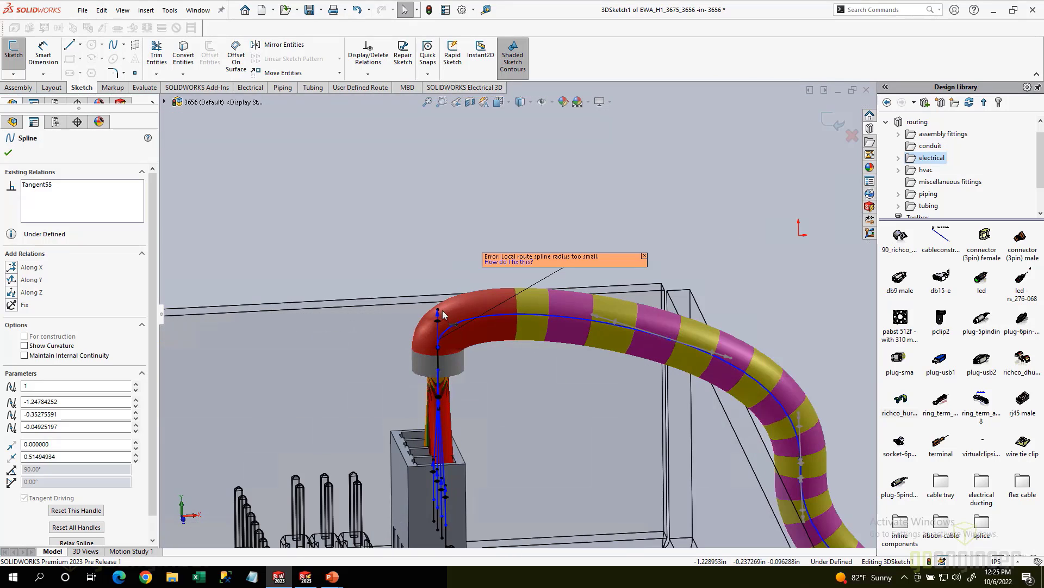
drag(439, 306, 438, 251)
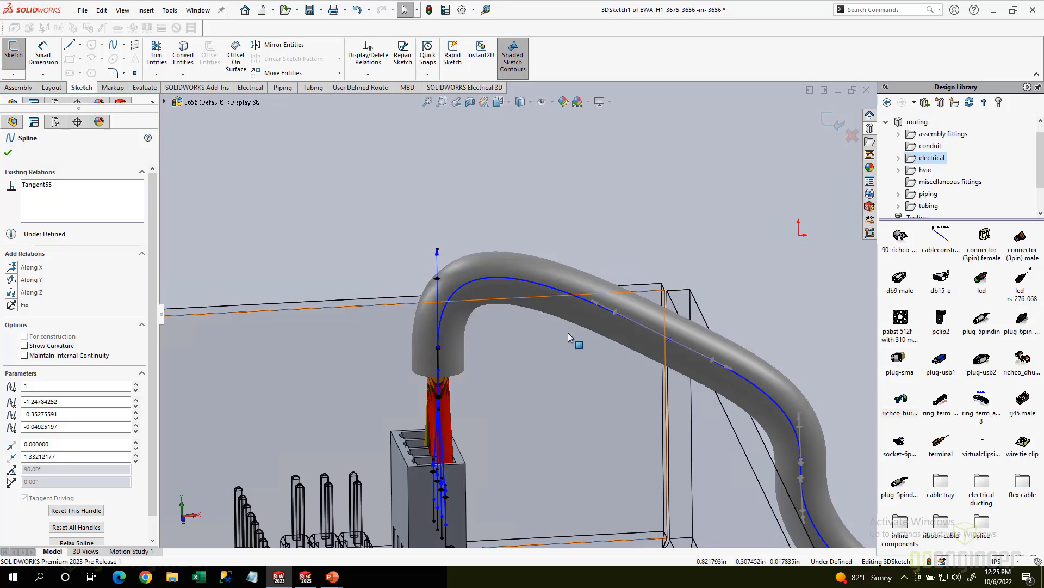
scroll(592, 347, up, 2)
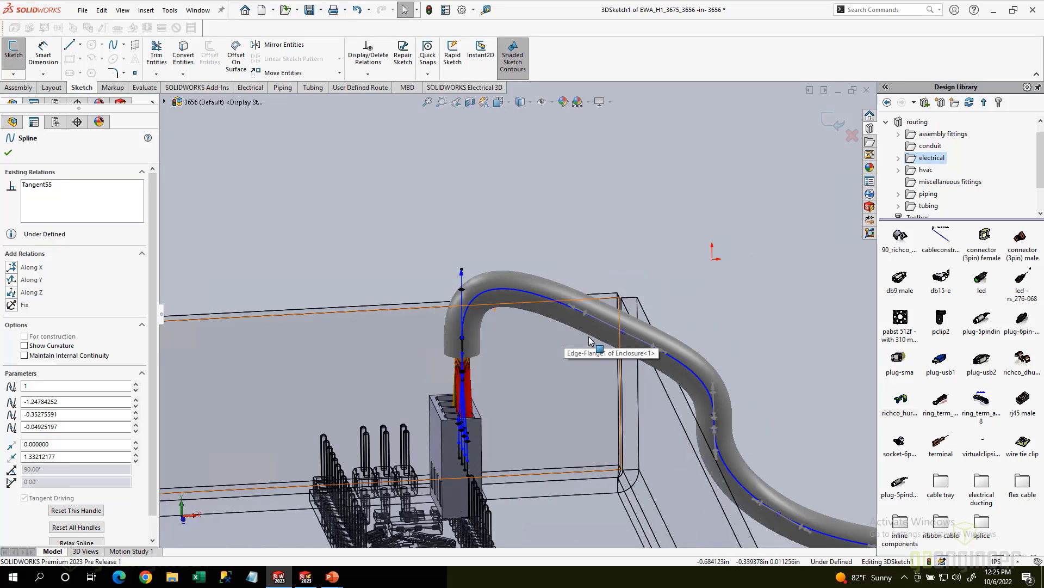
Step: Raise the cable spline's point just past the connector bend along Y to about -0.213 in using the move triad
click(623, 332)
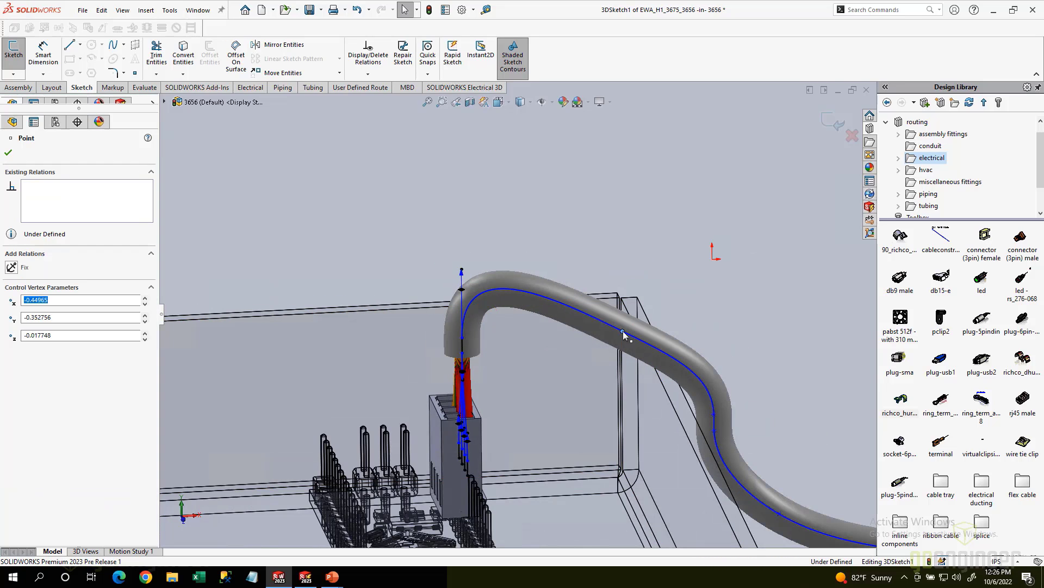
right_click(623, 332)
click(668, 541)
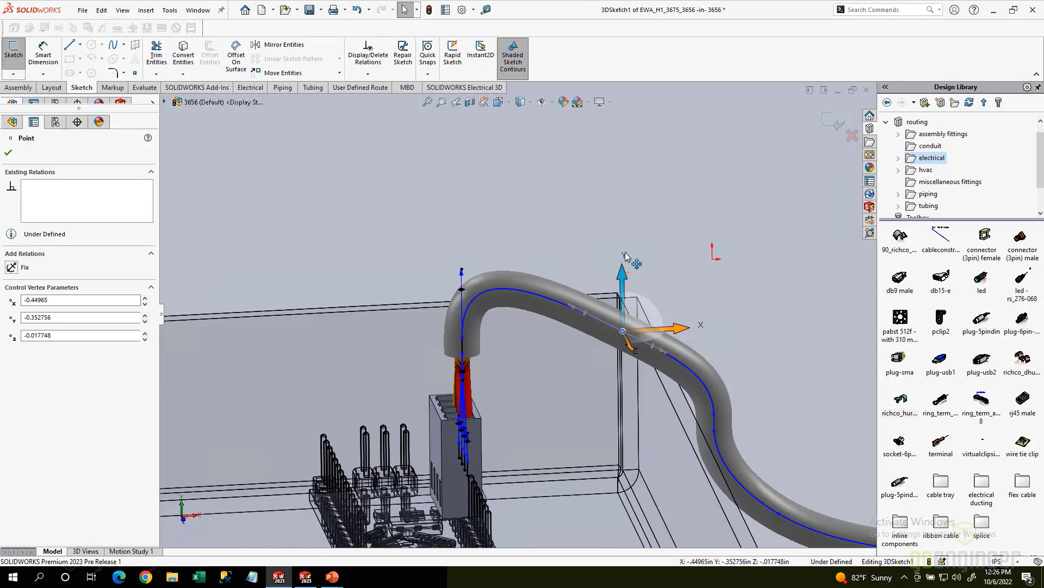
drag(625, 256, 634, 229)
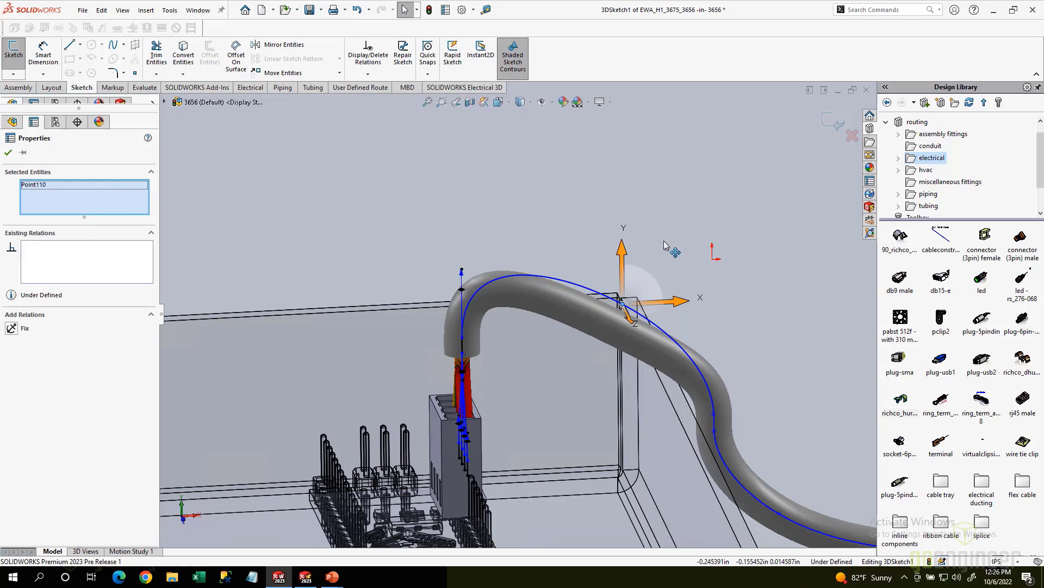
right_click(710, 343)
click(699, 383)
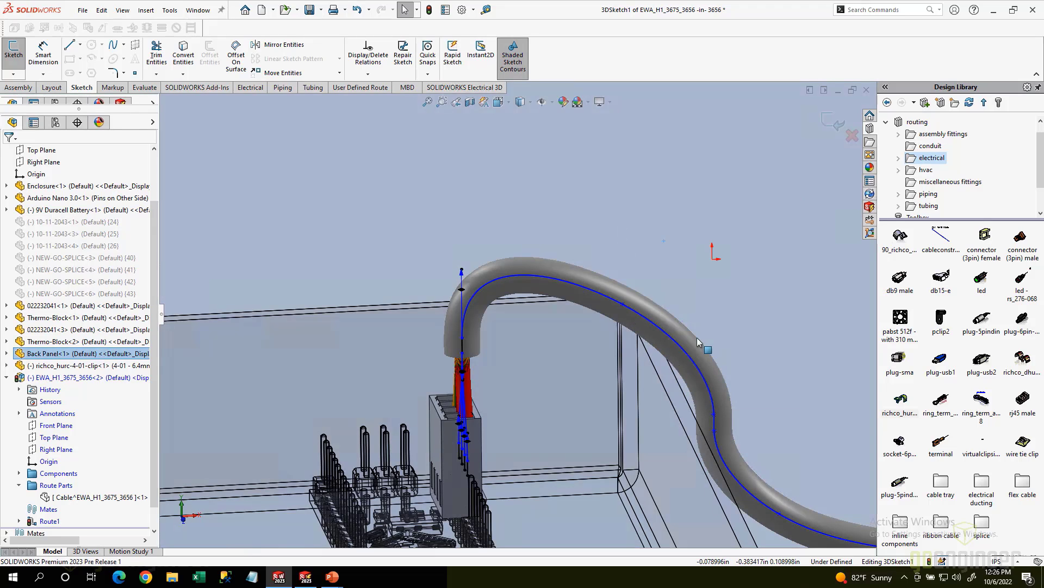
Step: Adjust the tangent handle at the raised spline point to a weighting of about 1.00 and an angle of about -21.5°
click(678, 332)
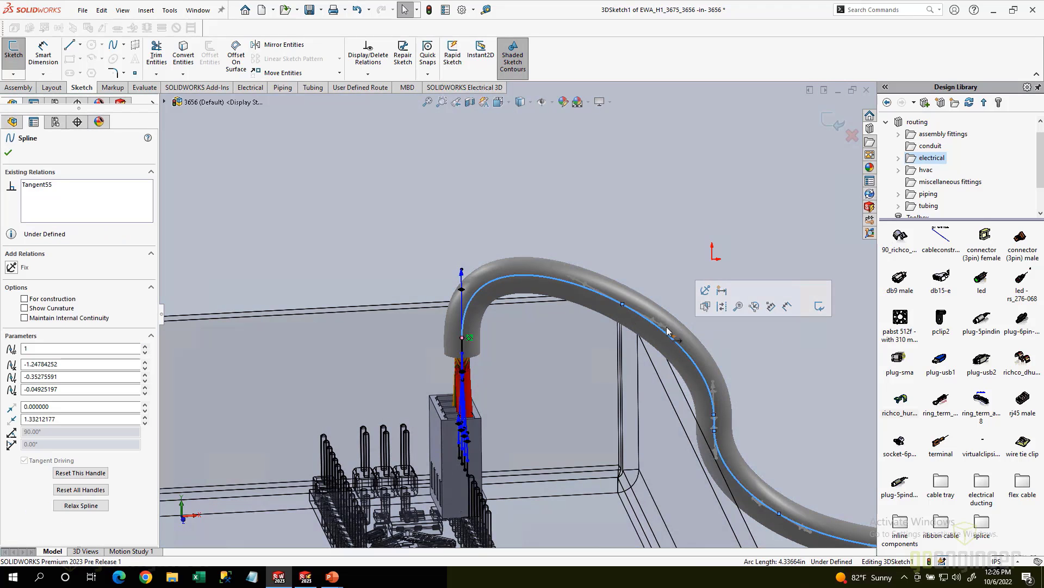
click(668, 325)
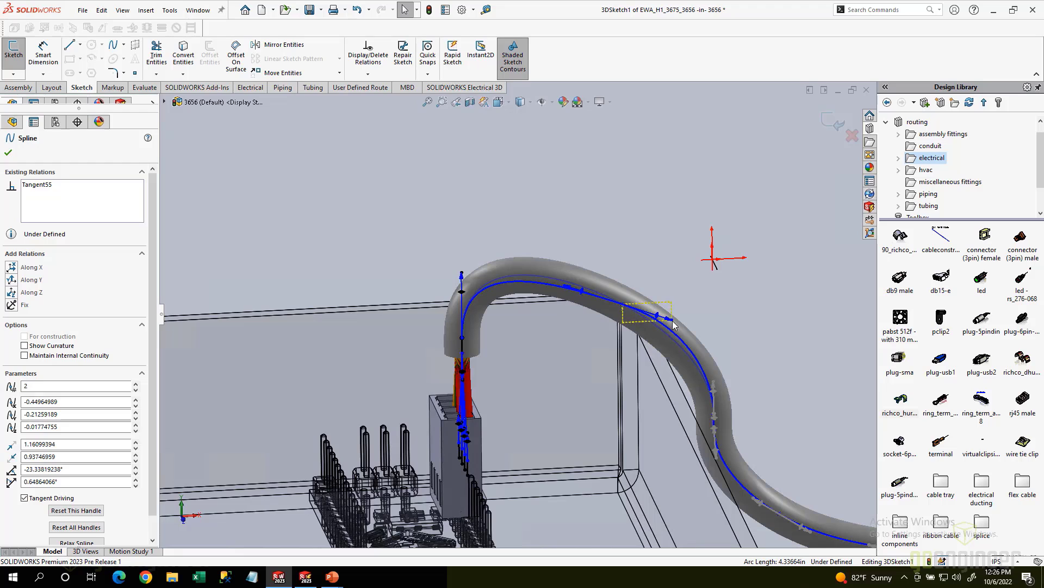
drag(673, 321, 674, 320)
Step: Route the main cable segment through the existing clip beside the first branch loop, using its clip axis
scroll(663, 346, up, 2)
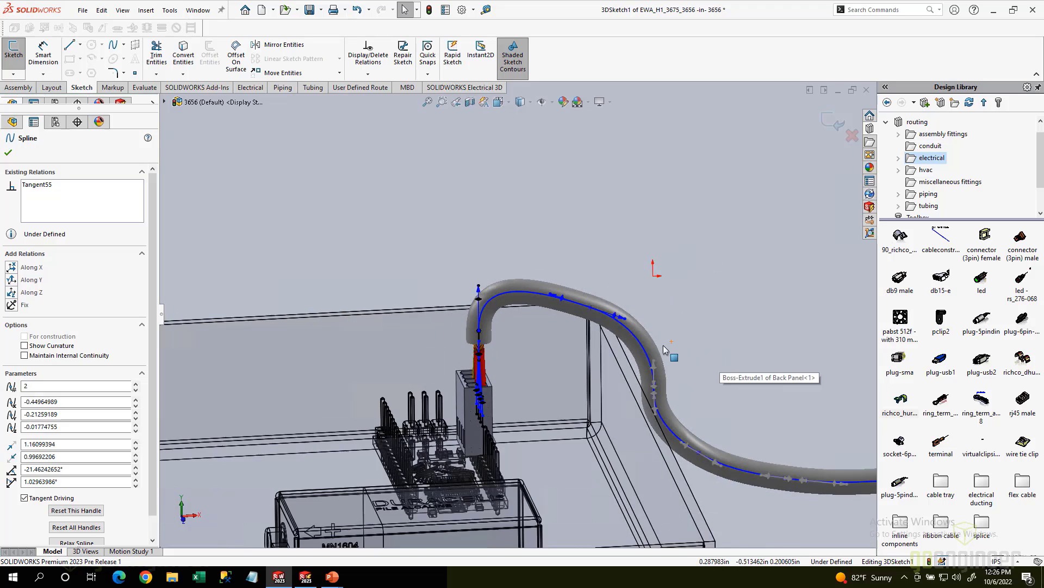
scroll(663, 349, up, 2)
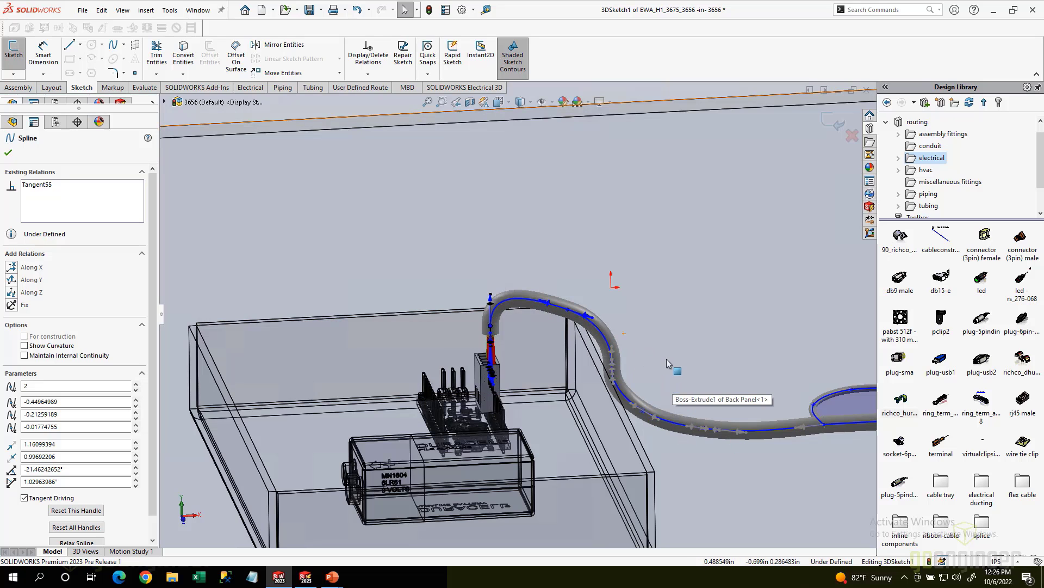
scroll(671, 360, up, 2)
middle_drag(671, 360, 660, 380)
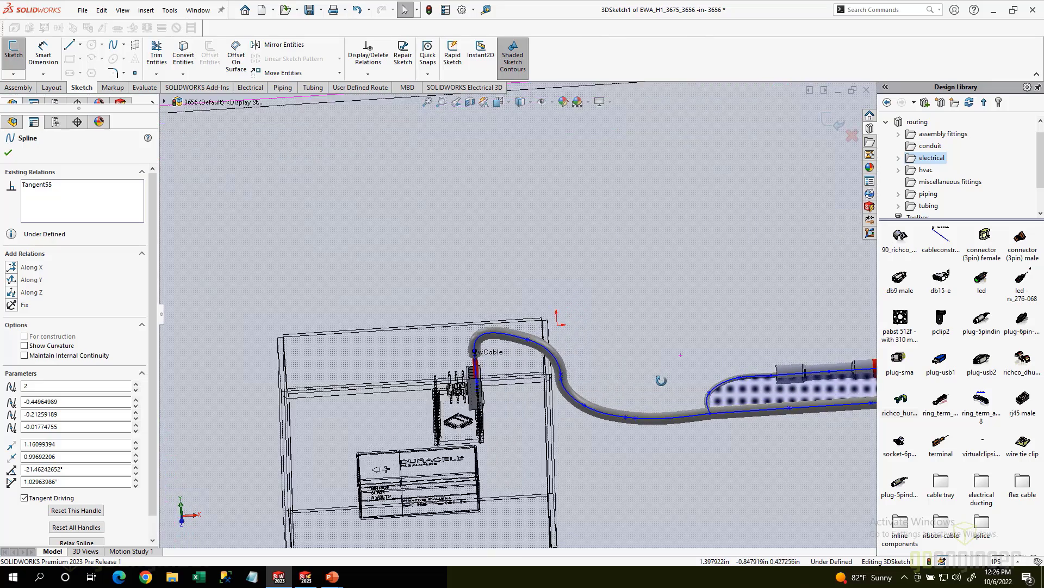
scroll(680, 349, up, 4)
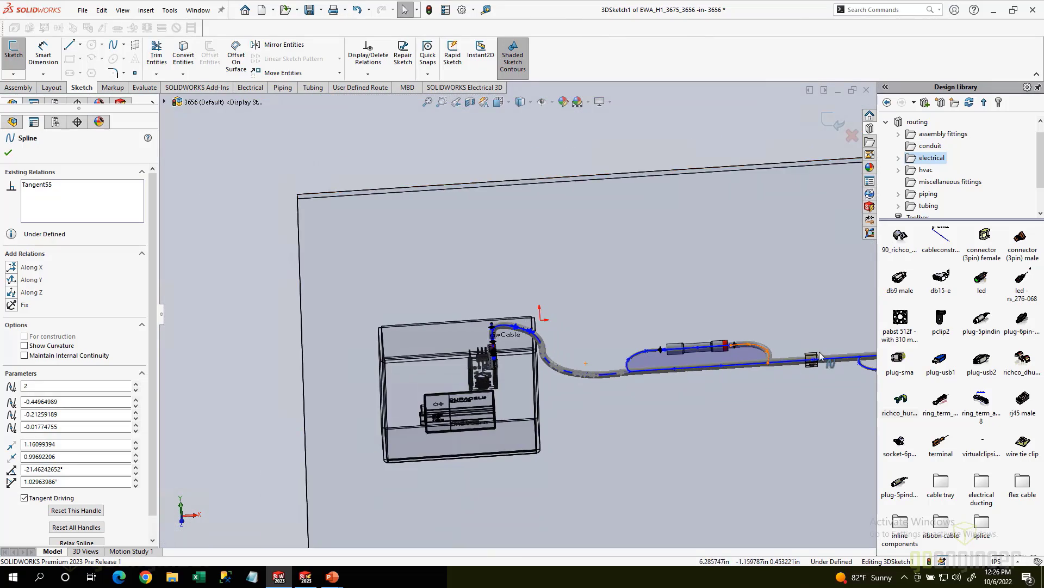
scroll(798, 353, down, 6)
scroll(799, 353, down, 2)
middle_drag(749, 365, 766, 391)
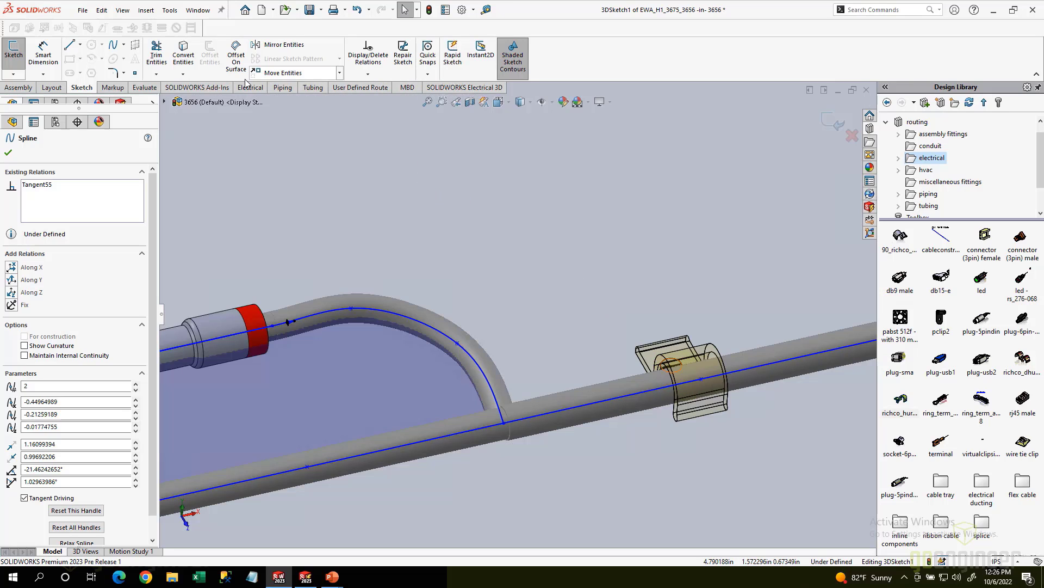
click(264, 88)
click(599, 61)
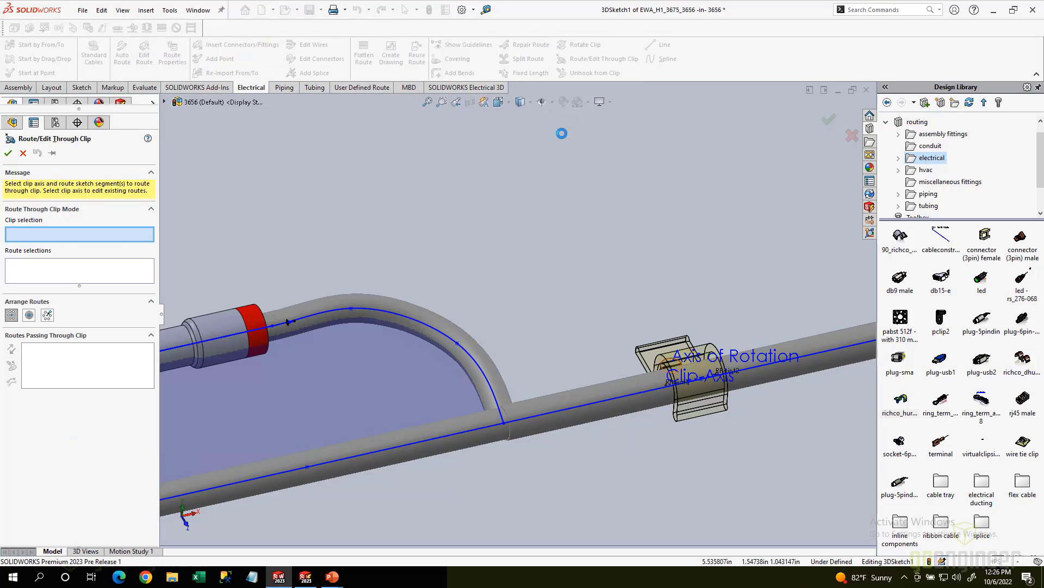
scroll(669, 375, down, 3)
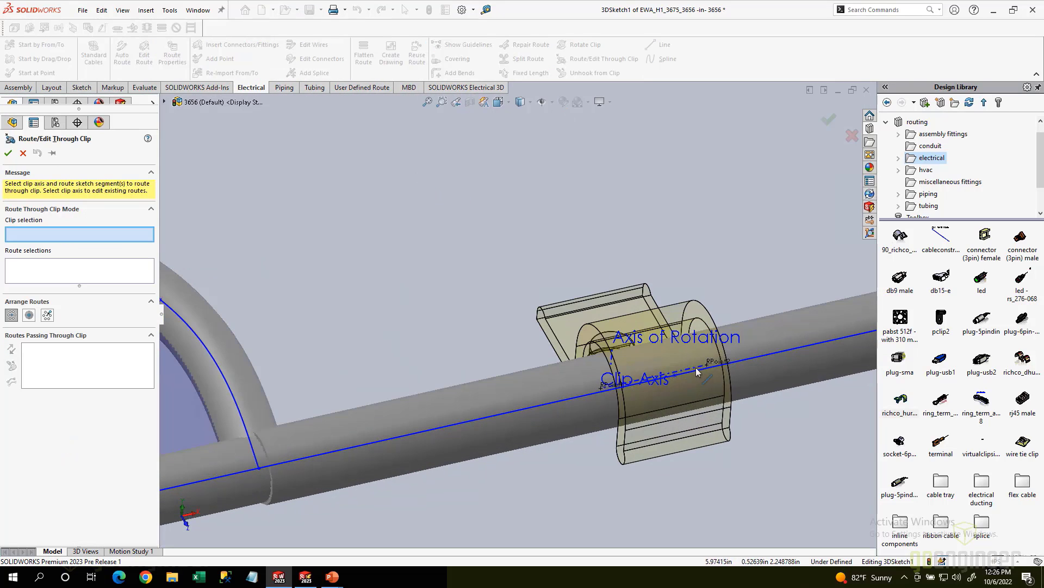
click(669, 375)
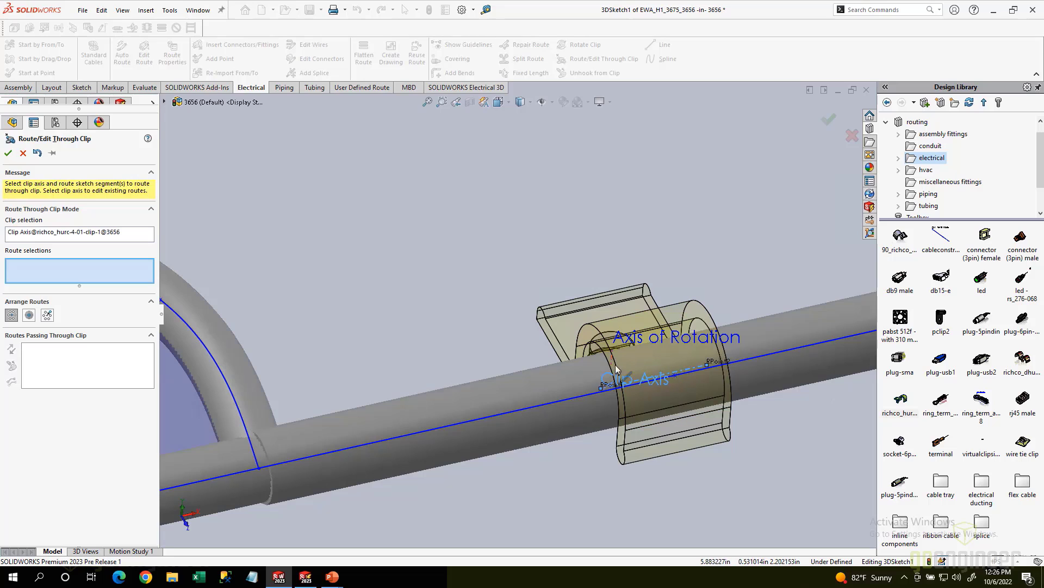
click(570, 404)
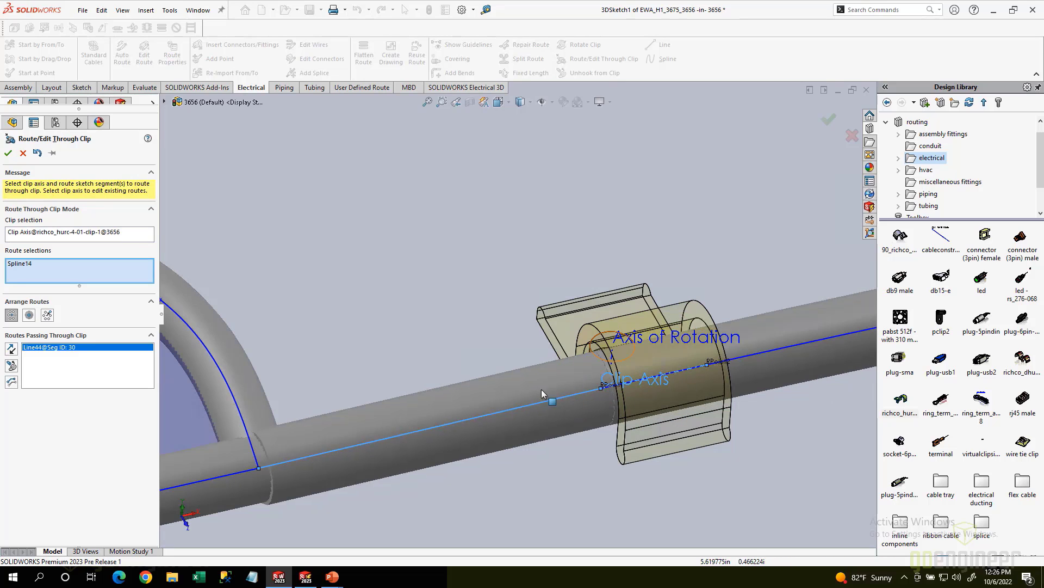
Step: Place a richco_hurc-4-01-clip at the back panel hole between the second and third branch loops, rotated to wrap around the main cable
scroll(794, 299, up, 3)
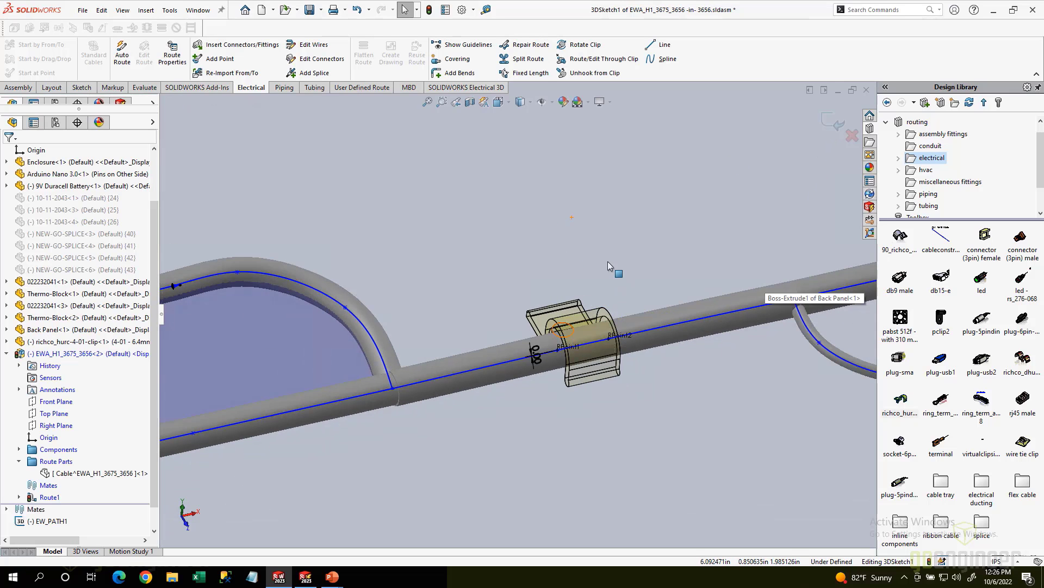
scroll(611, 260, up, 4)
scroll(645, 271, up, 3)
scroll(552, 311, down, 3)
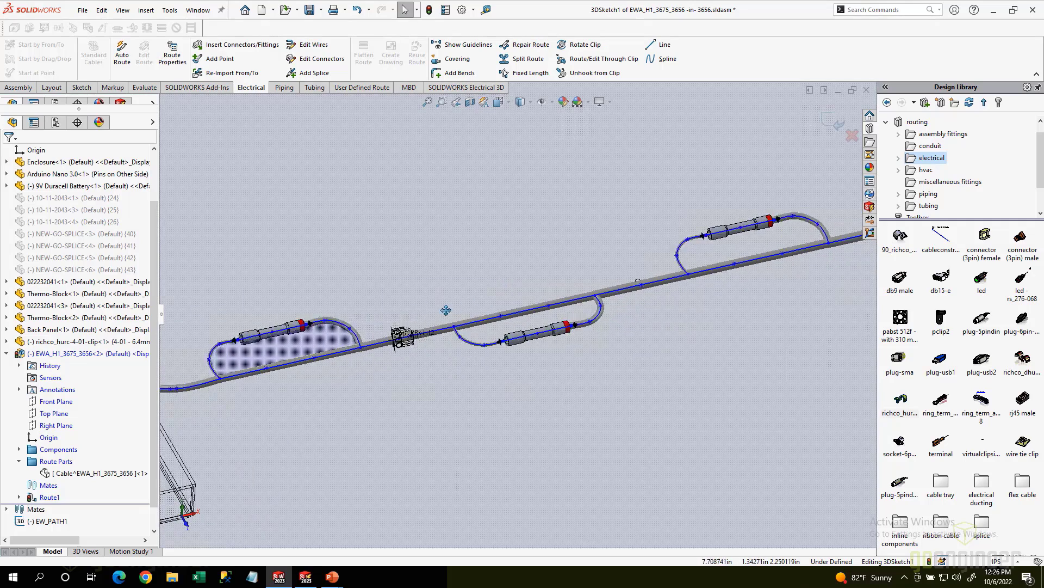
scroll(588, 315, down, 4)
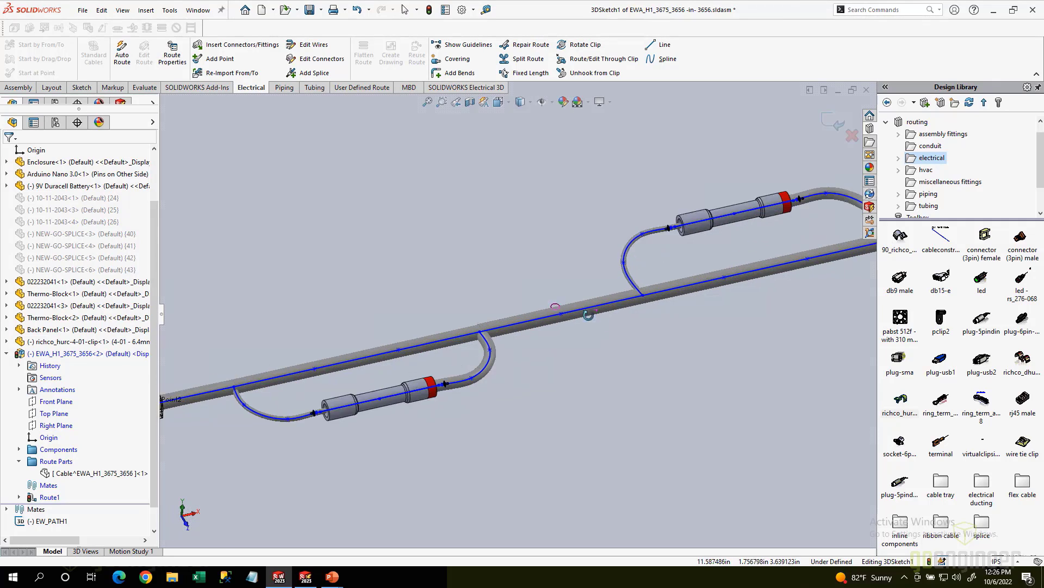
click(898, 408)
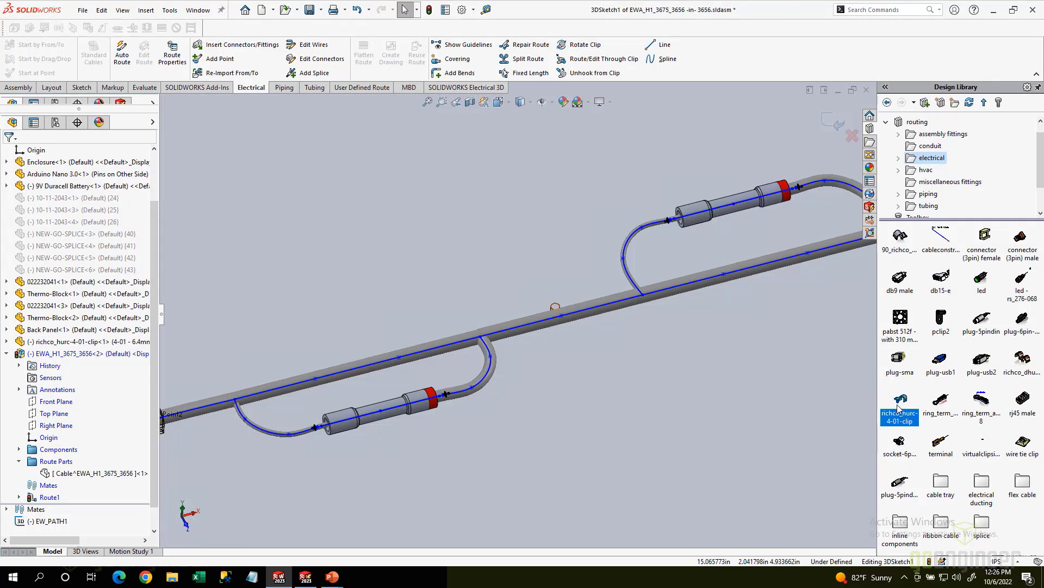
scroll(549, 317, down, 2)
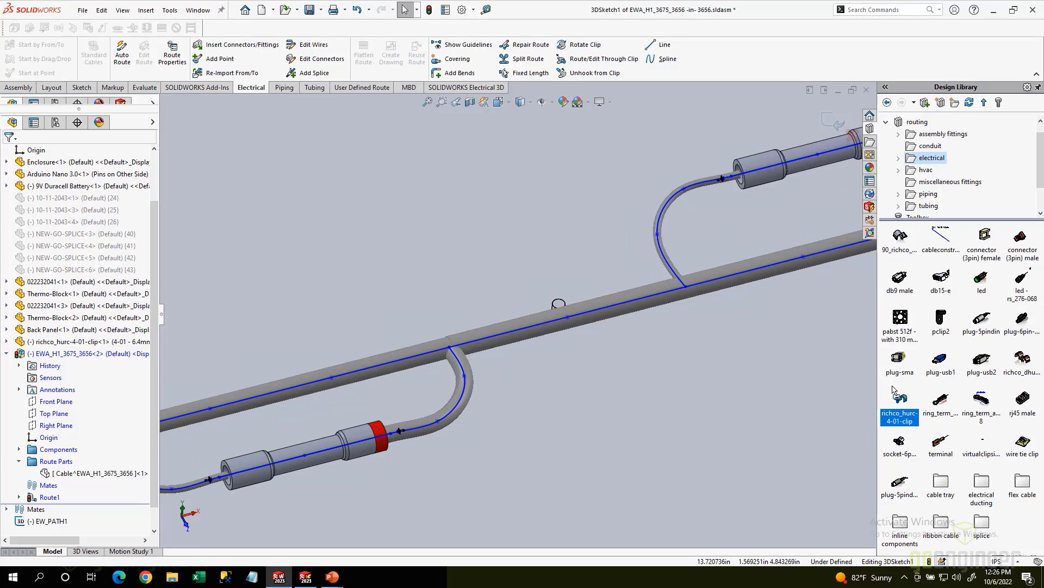
drag(892, 389, 564, 303)
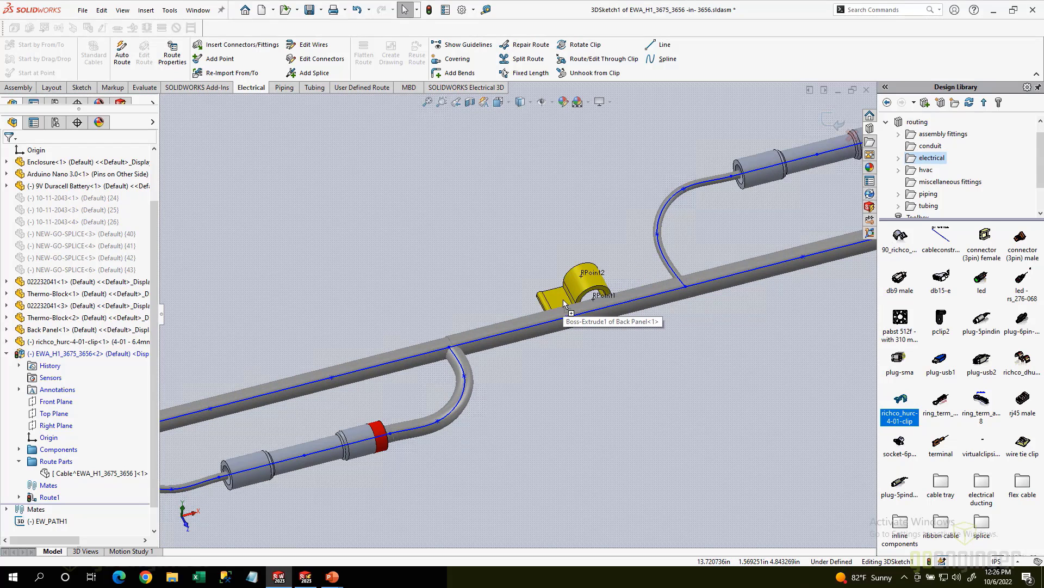
key(shift+Left)
key(shift+Left)
key(shift+Right)
key(shift+Right)
key(shift+Right)
key(shift+Right)
key(shift+Right)
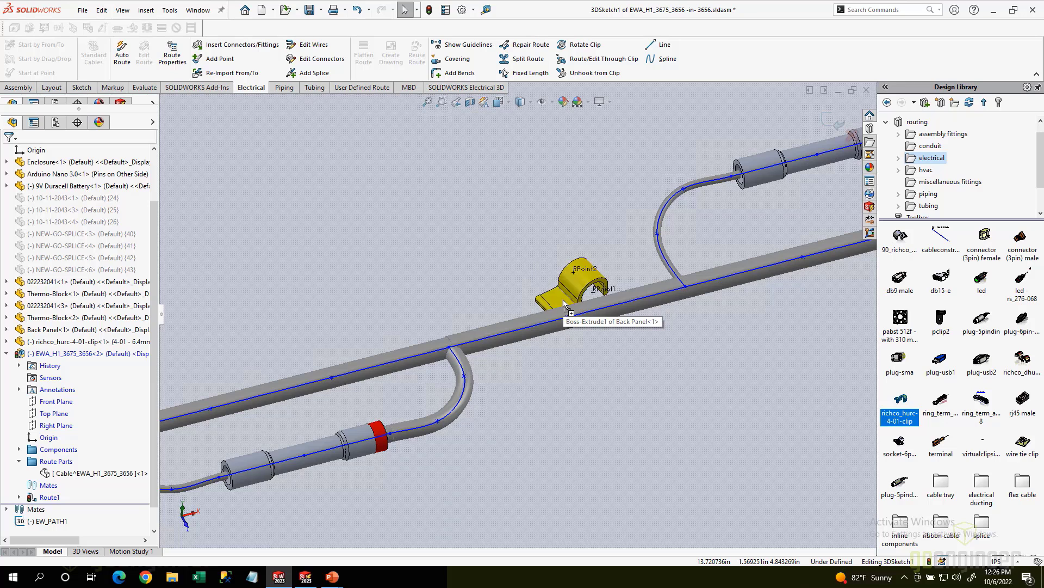
click(564, 304)
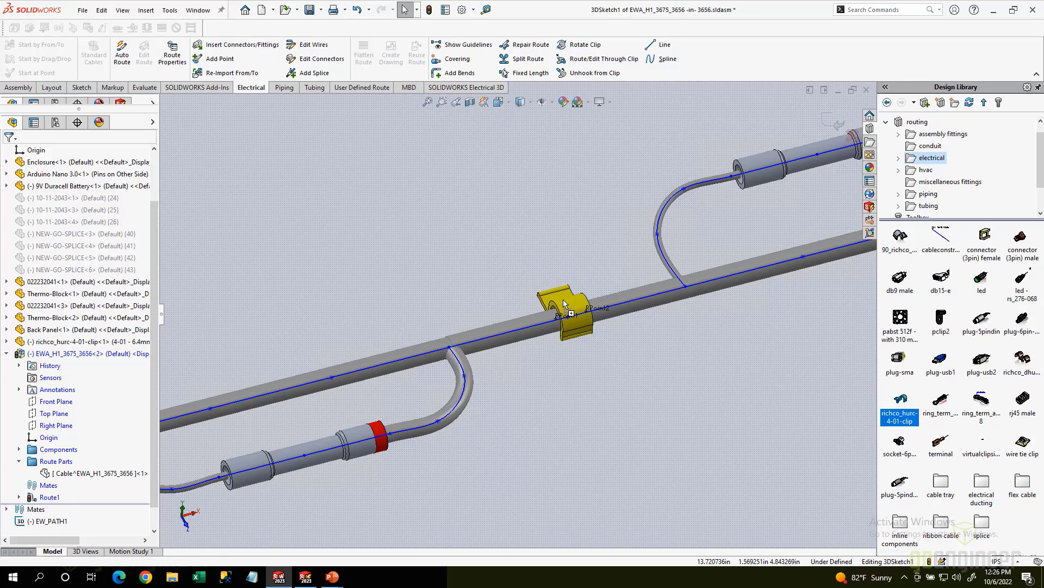
Step: Add another richco_hurc-4-01-clip at the back panel hole between the third and fourth branch loops
scroll(574, 298, up, 5)
scroll(577, 299, down, 5)
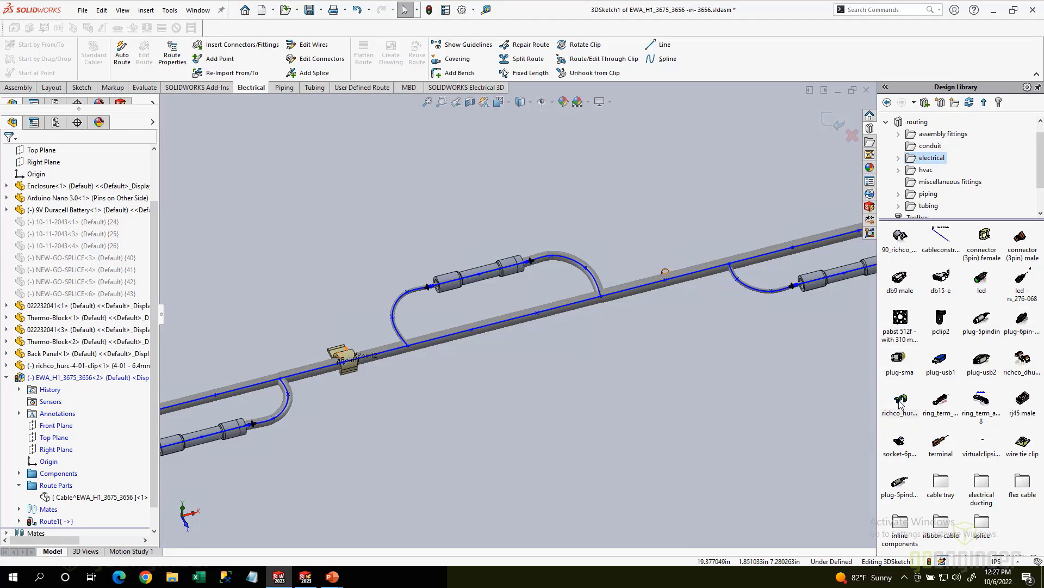
drag(901, 402, 675, 274)
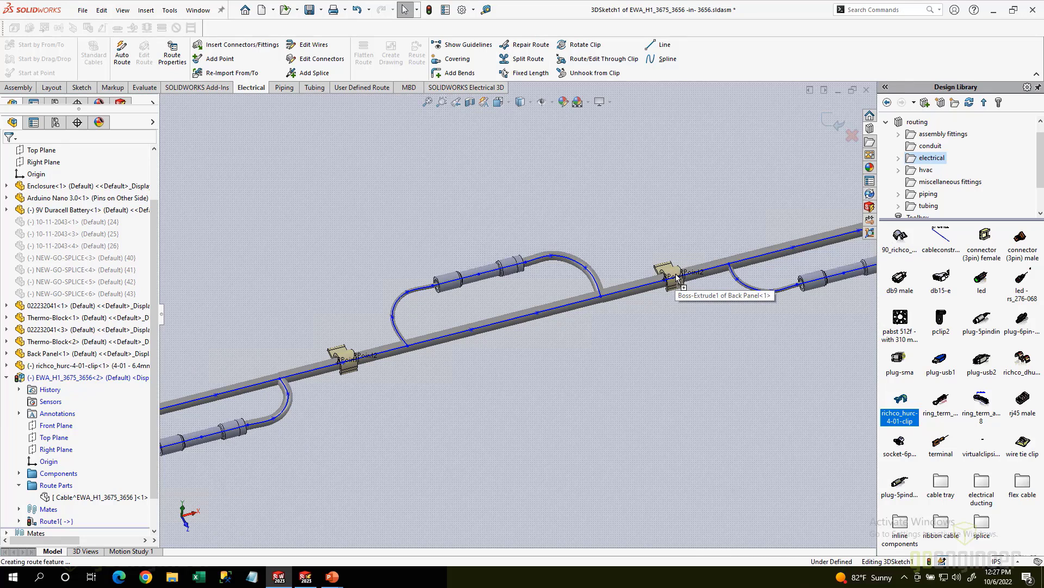
Step: Insert a richco_hurc-4-01-clip at the hole between the fourth branch loop and the connector branch, rotated to wrap around the main cable
scroll(679, 275, up, 4)
scroll(722, 262, down, 4)
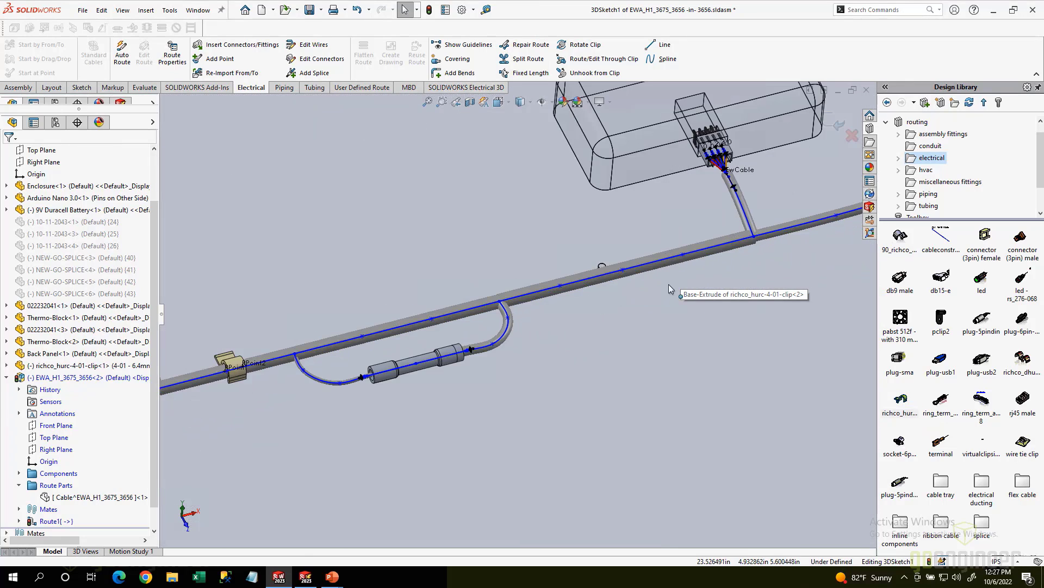
drag(906, 407, 608, 268)
key(shift+Left)
key(shift+Left)
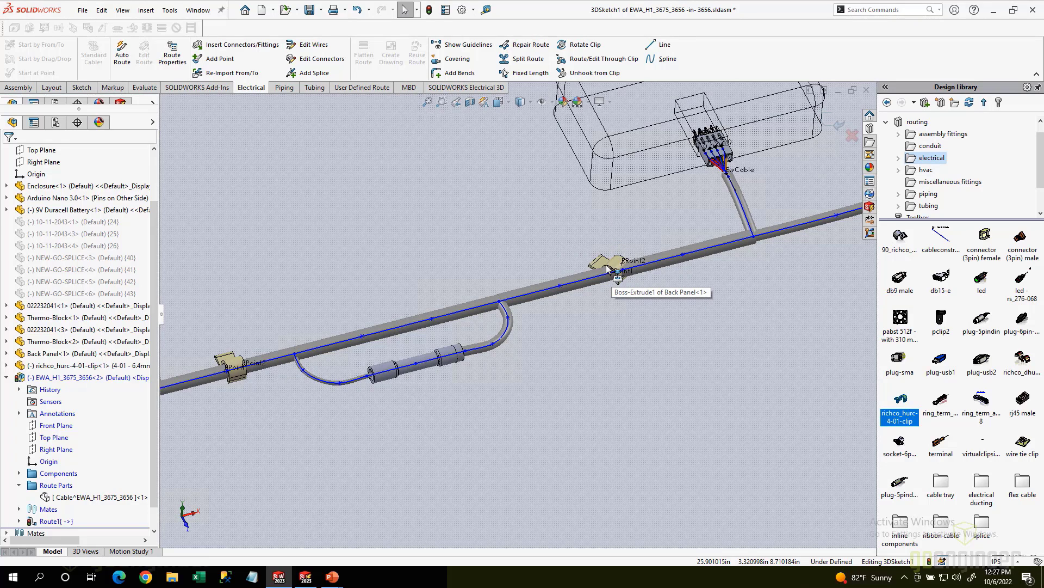
drag(608, 267, 608, 268)
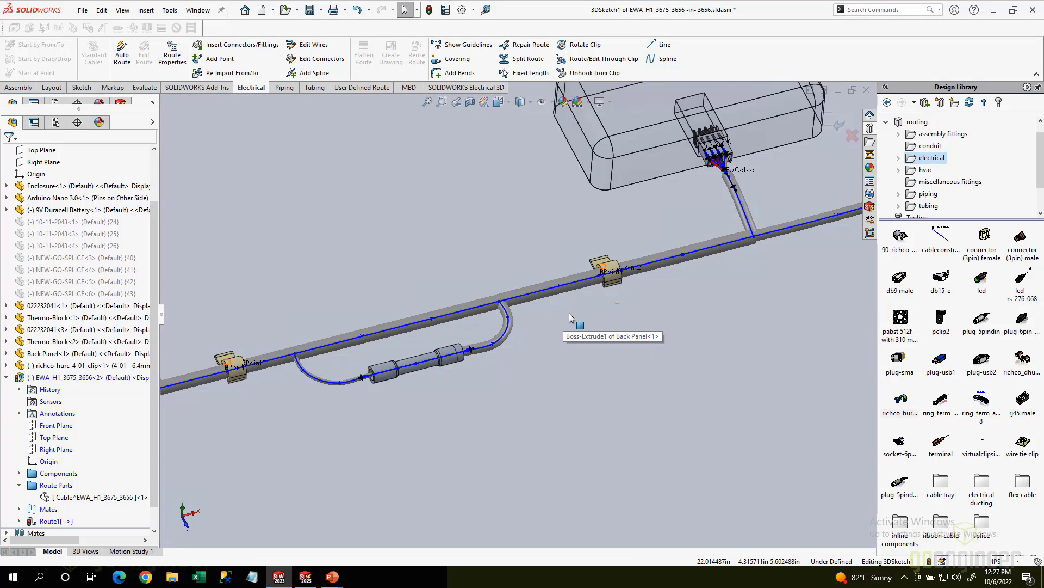
Step: Route the main cable through the clip between the second and third branch loops, keeping the Route/Edit Through Clip command pinned open
scroll(569, 312, up, 5)
scroll(213, 375, down, 3)
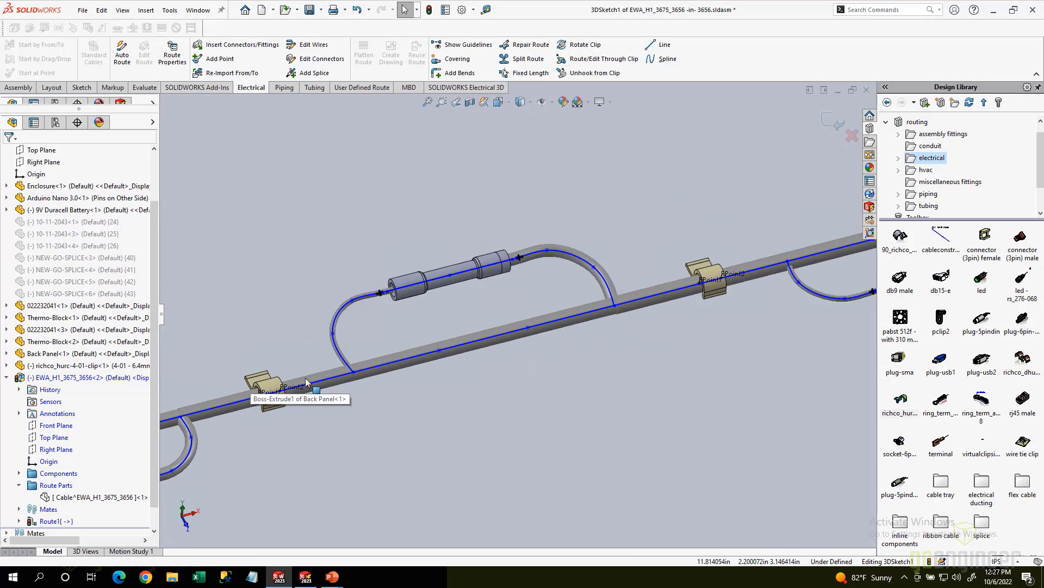
scroll(301, 396, up, 2)
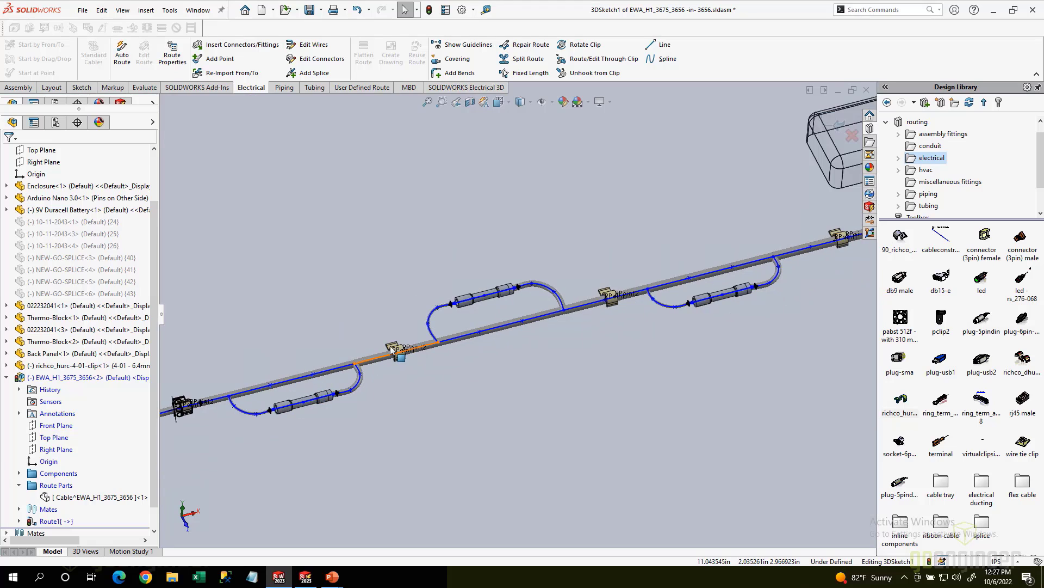
scroll(380, 362, down, 5)
click(596, 60)
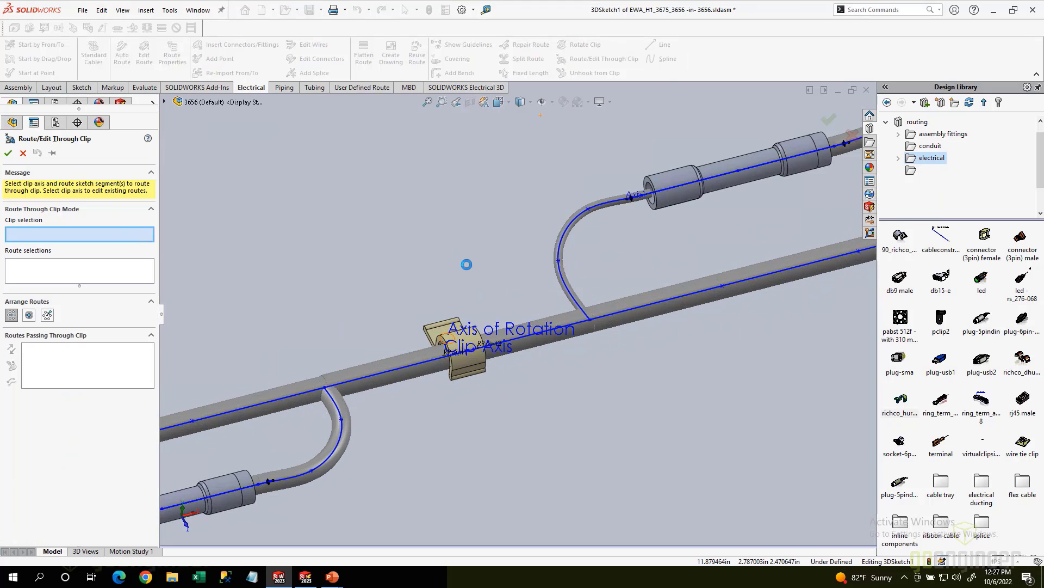
scroll(471, 348, down, 3)
click(469, 444)
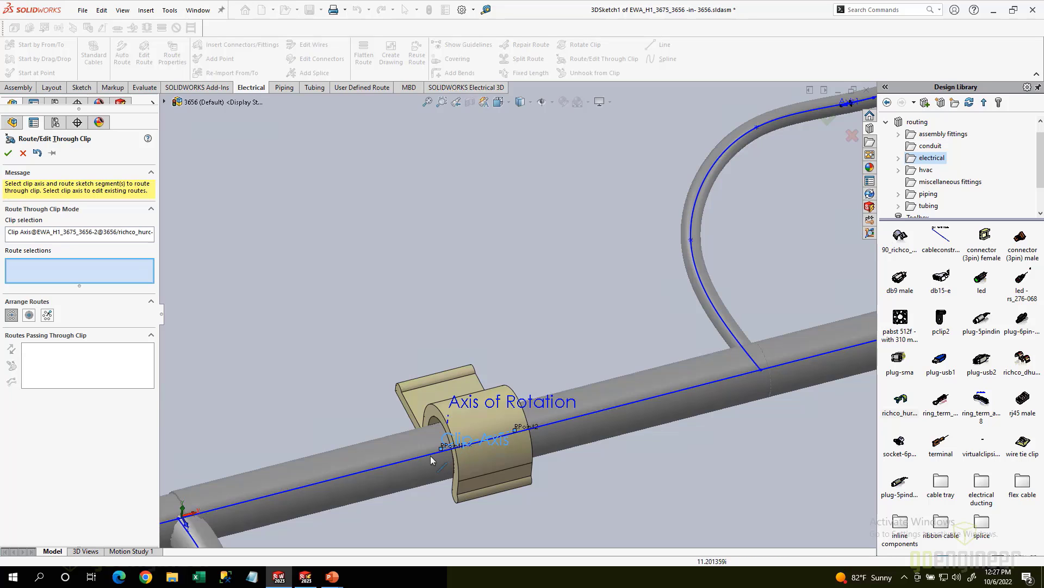
click(427, 461)
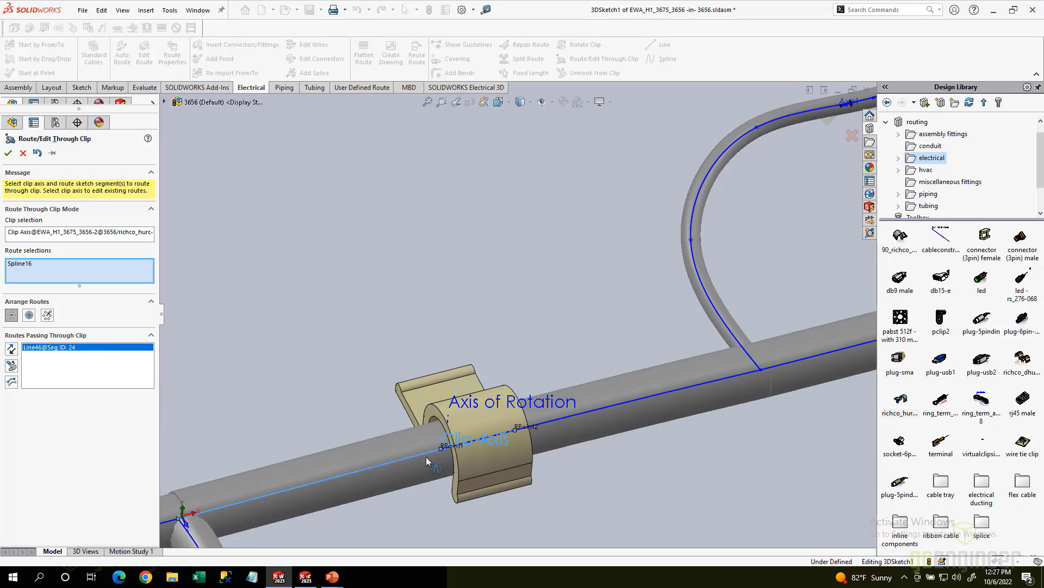
click(52, 153)
click(9, 152)
Step: Route the main cable through the clip between the third and fourth branch loops
scroll(524, 254, up, 8)
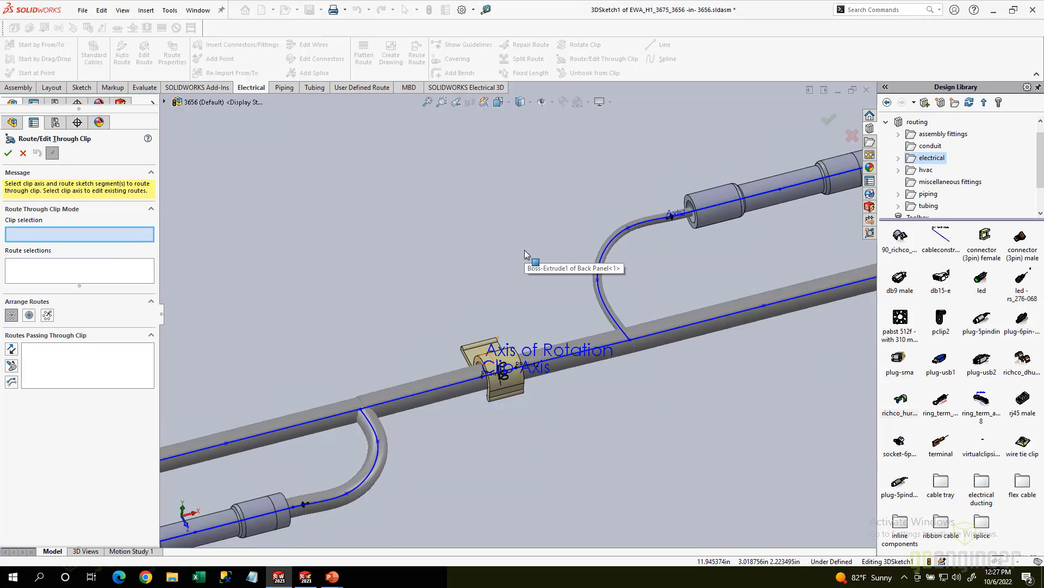
scroll(756, 267, down, 8)
scroll(667, 329, down, 3)
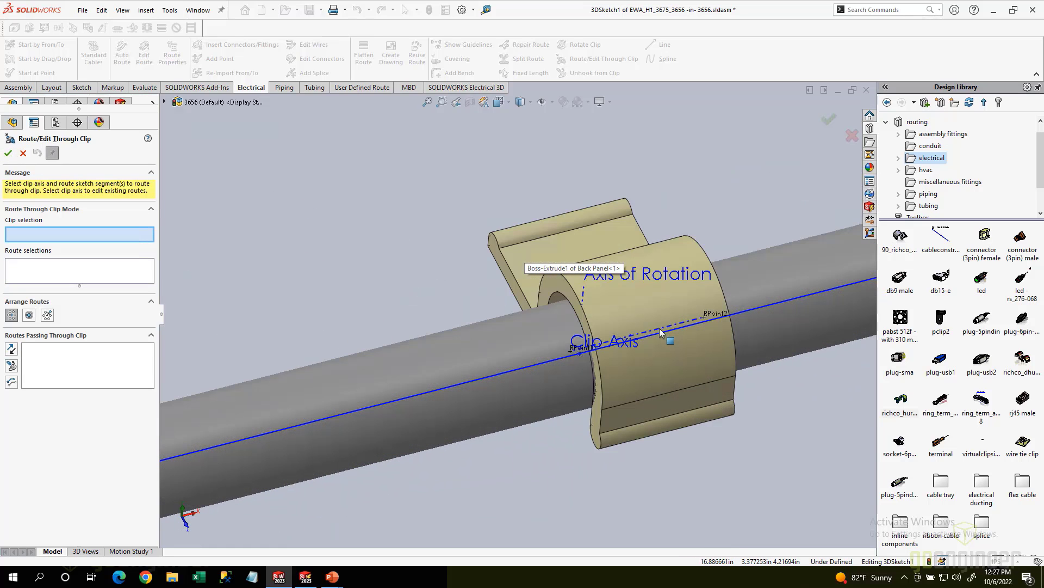
click(664, 327)
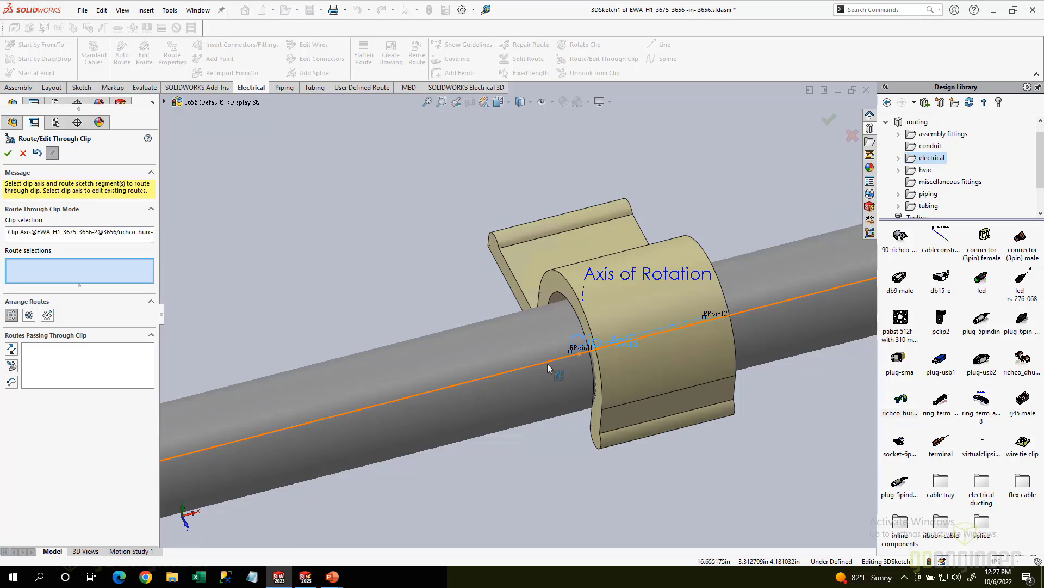
click(547, 364)
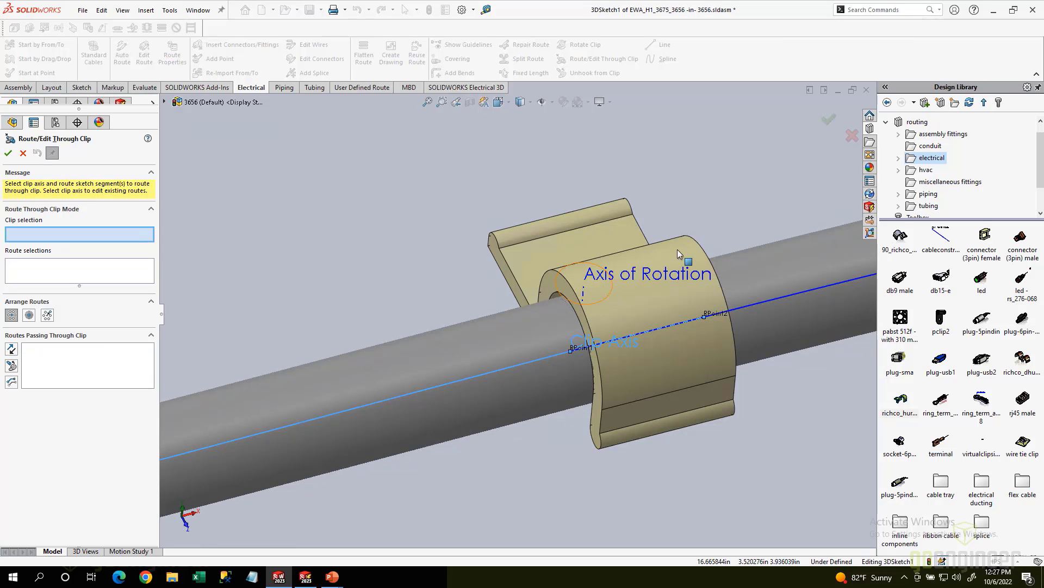
Step: Route the main cable through the clip between the fourth branch loop and the connector branch, and leave Route/Edit Through Clip
scroll(677, 249, up, 8)
scroll(783, 270, down, 5)
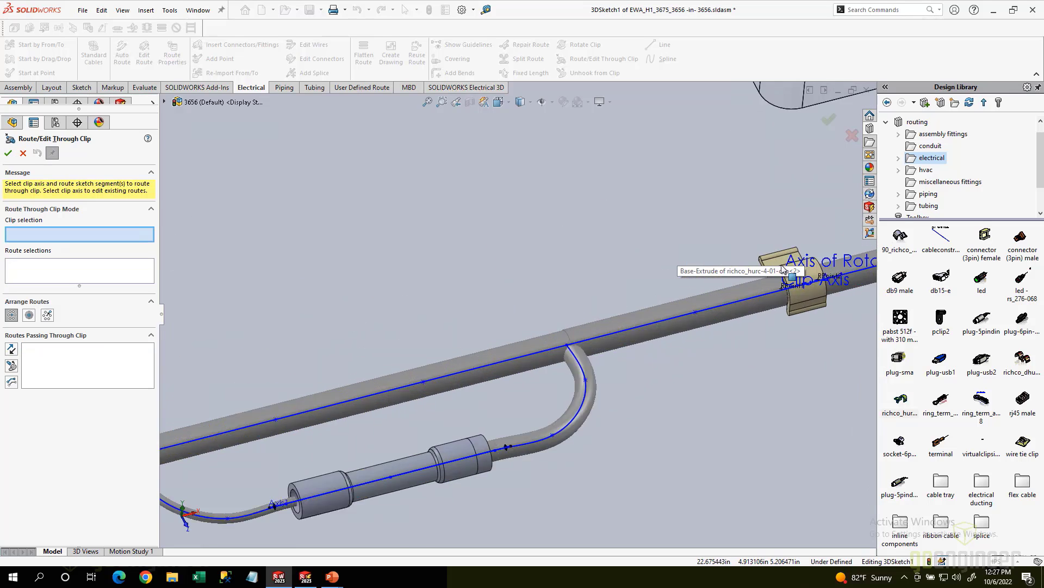
scroll(783, 269, down, 4)
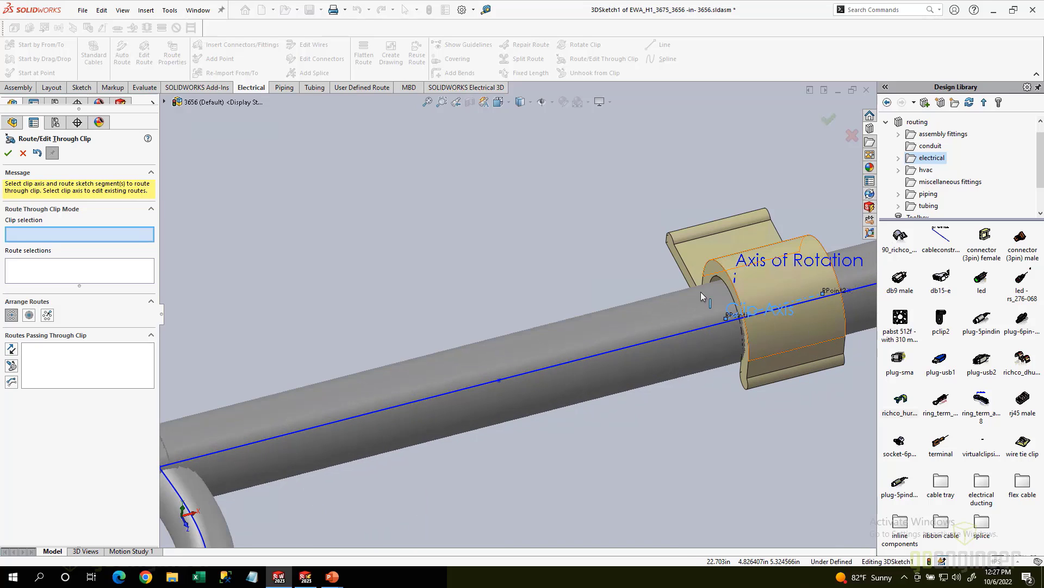
click(700, 292)
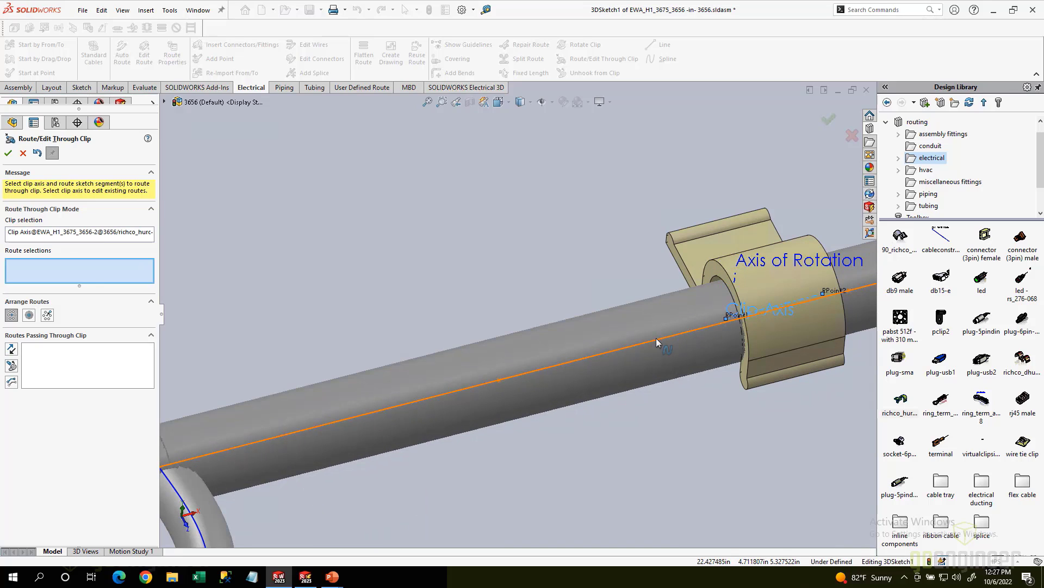
click(657, 340)
right_click(657, 342)
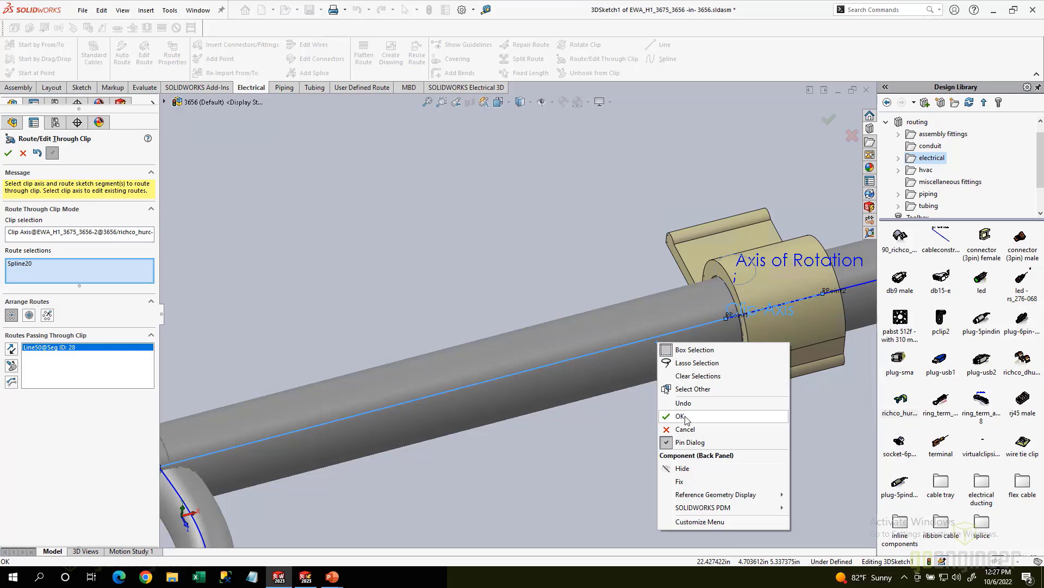
click(706, 415)
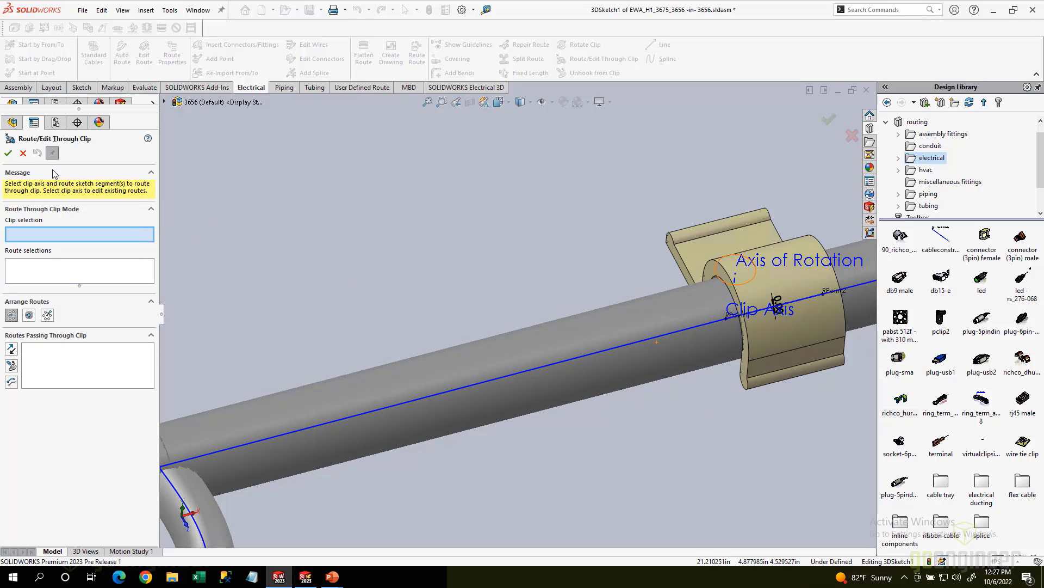
click(24, 152)
scroll(502, 314, up, 5)
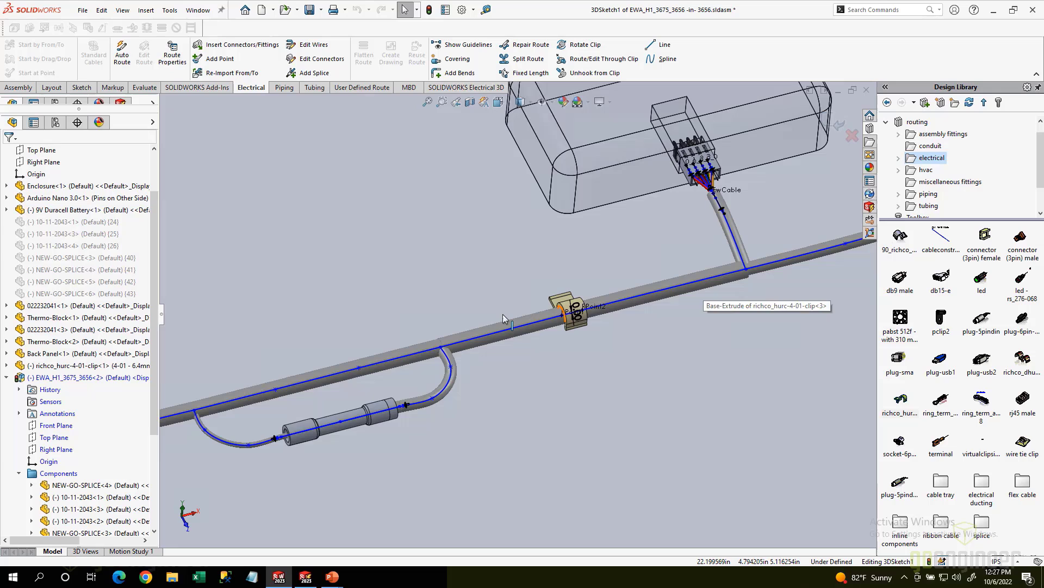
Step: Move the connector branch's junction point along the main cable toward the nearest clip, to about X 27.37 in, Y -1.64 in, Z 0.06 in
click(550, 317)
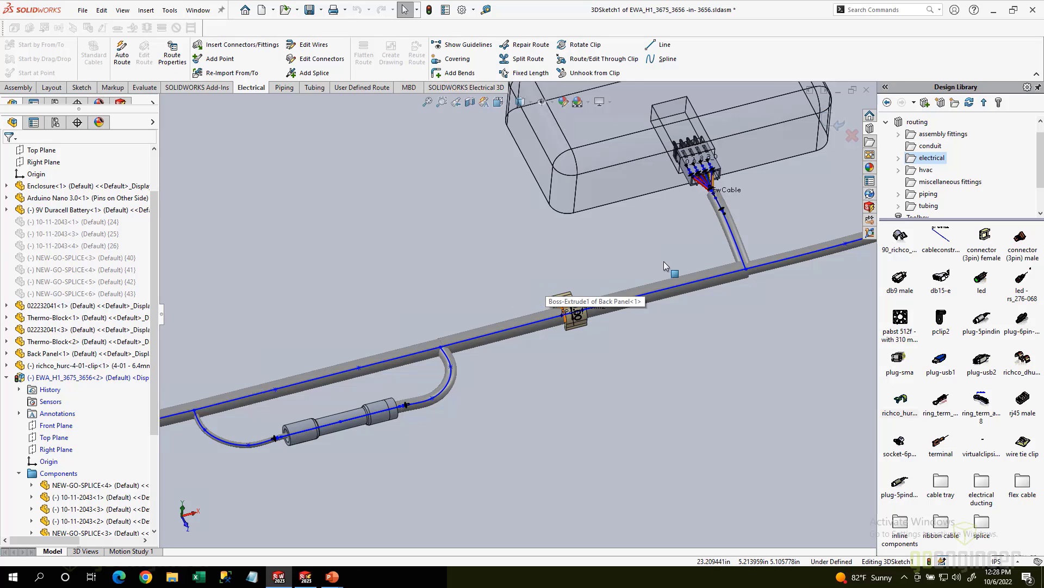
scroll(708, 233, down, 2)
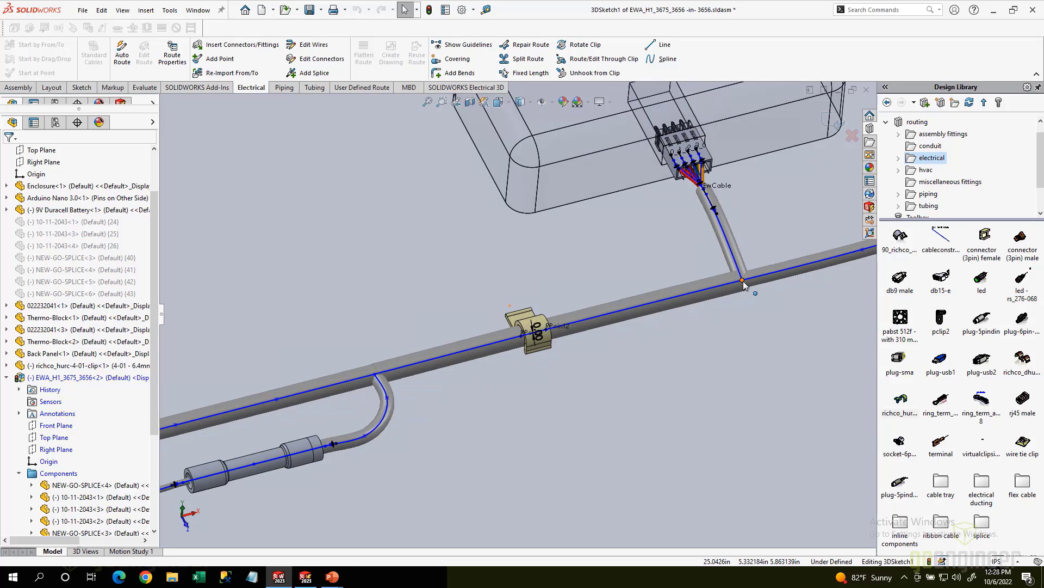
drag(742, 281, 701, 293)
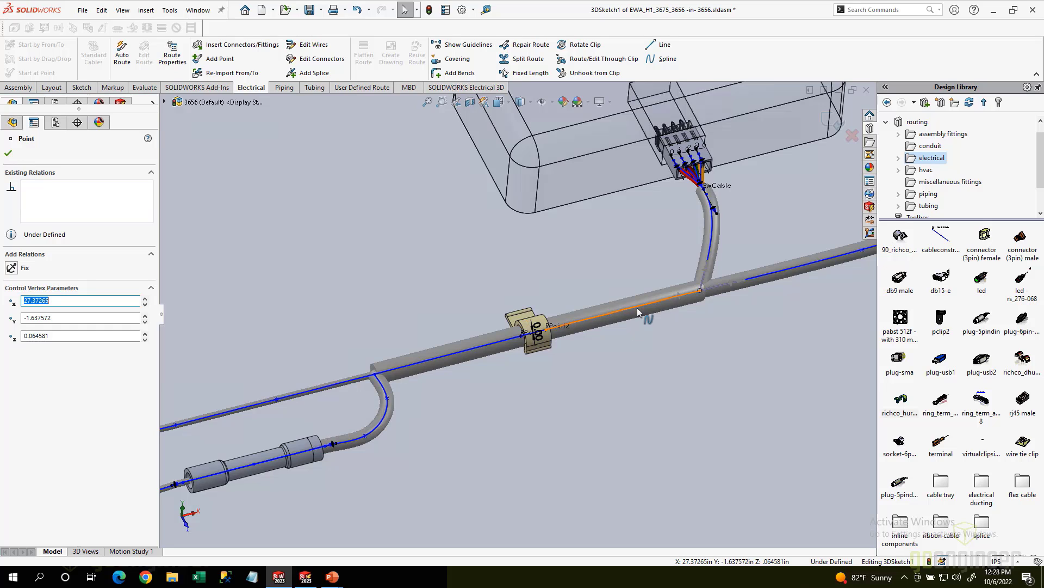
scroll(794, 262, up, 1)
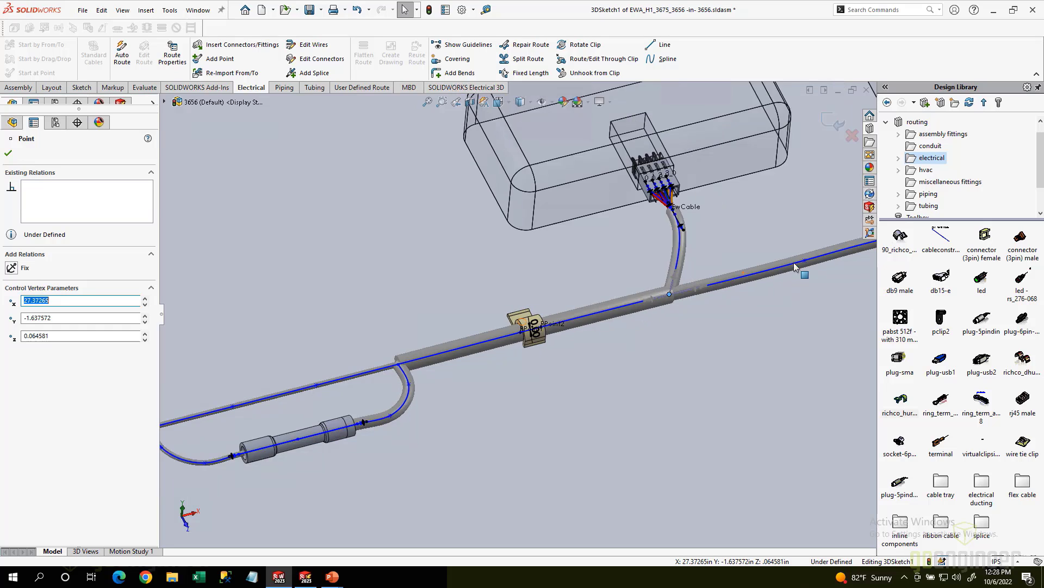
scroll(794, 262, up, 1)
scroll(719, 269, up, 1)
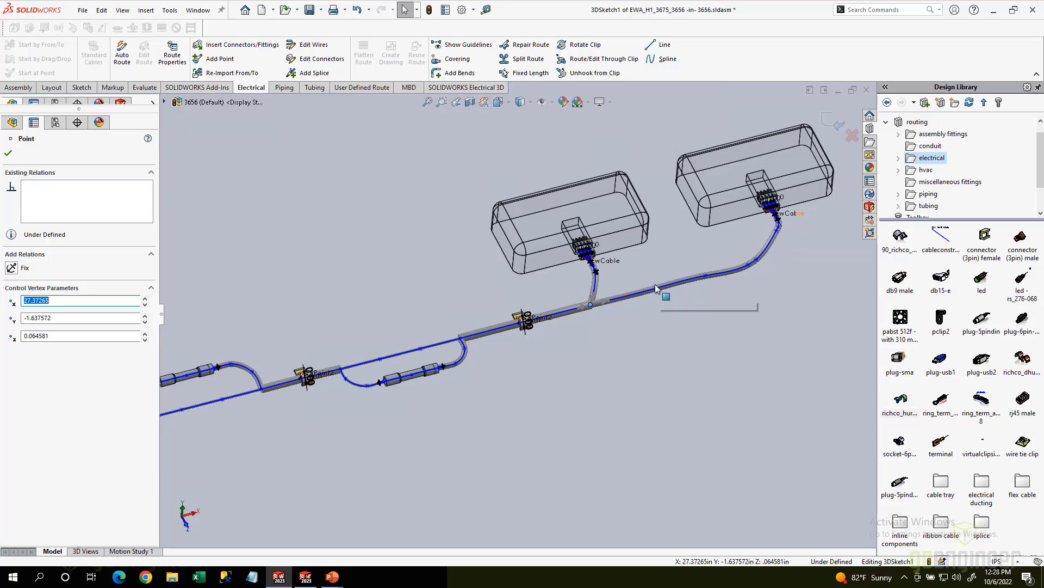
ctrl+middle_drag(437, 295, 568, 286)
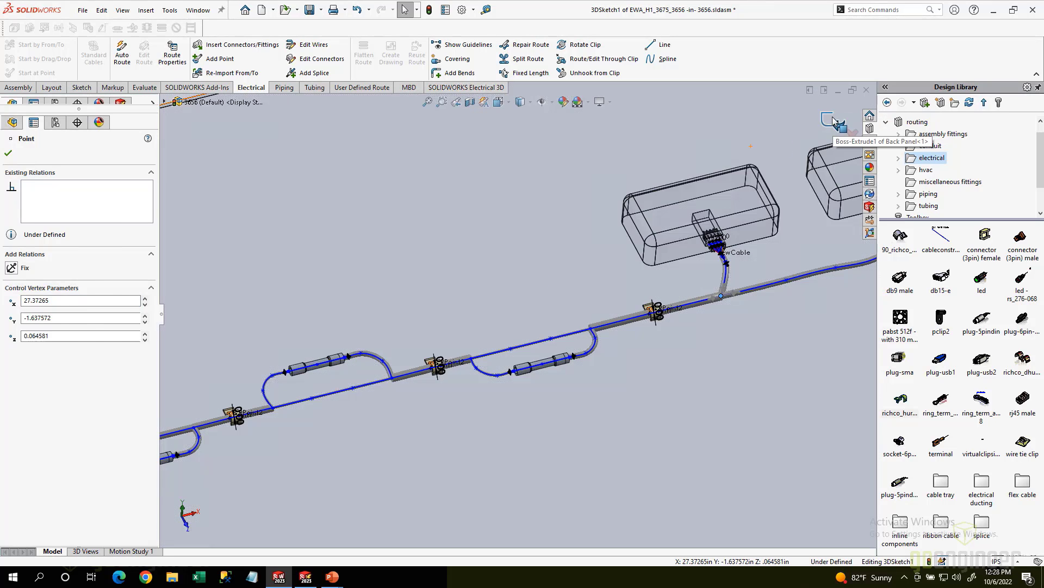
Step: Exit the 3D route sketch and finish editing the harness subassembly, returning to the top-level assembly
click(832, 121)
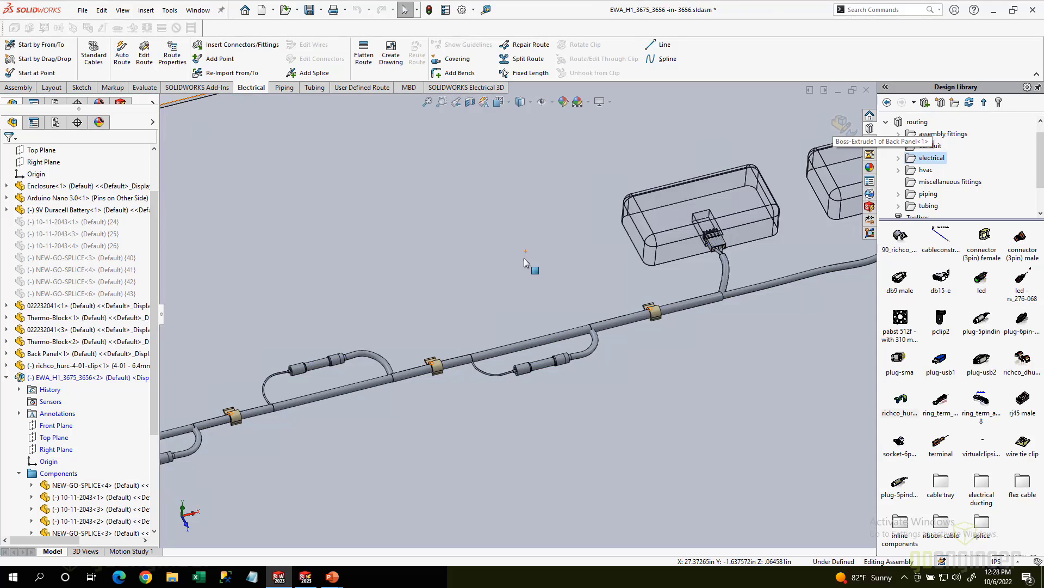
ctrl+middle_drag(430, 270, 534, 254)
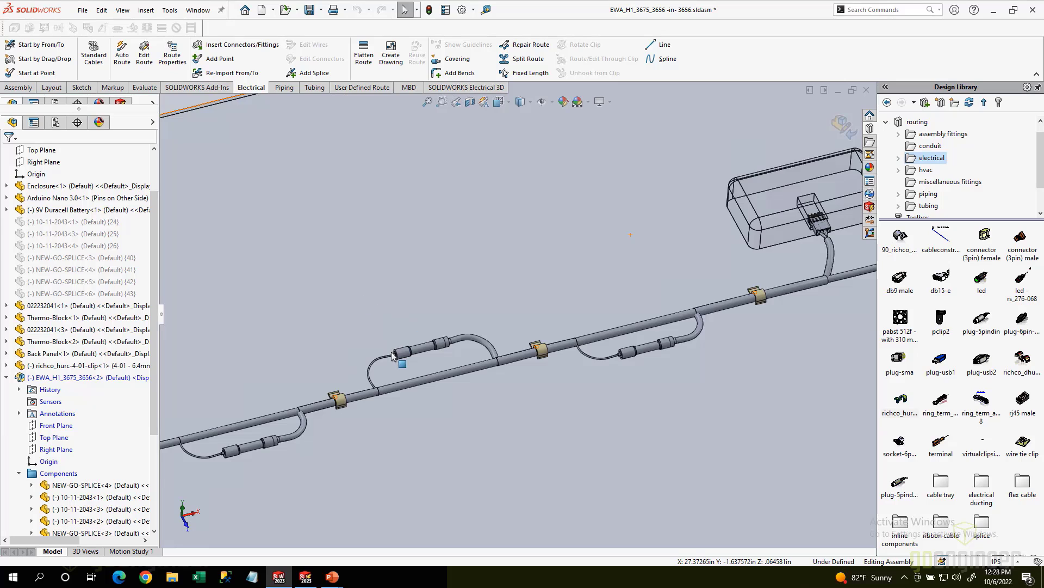
scroll(401, 354, down, 5)
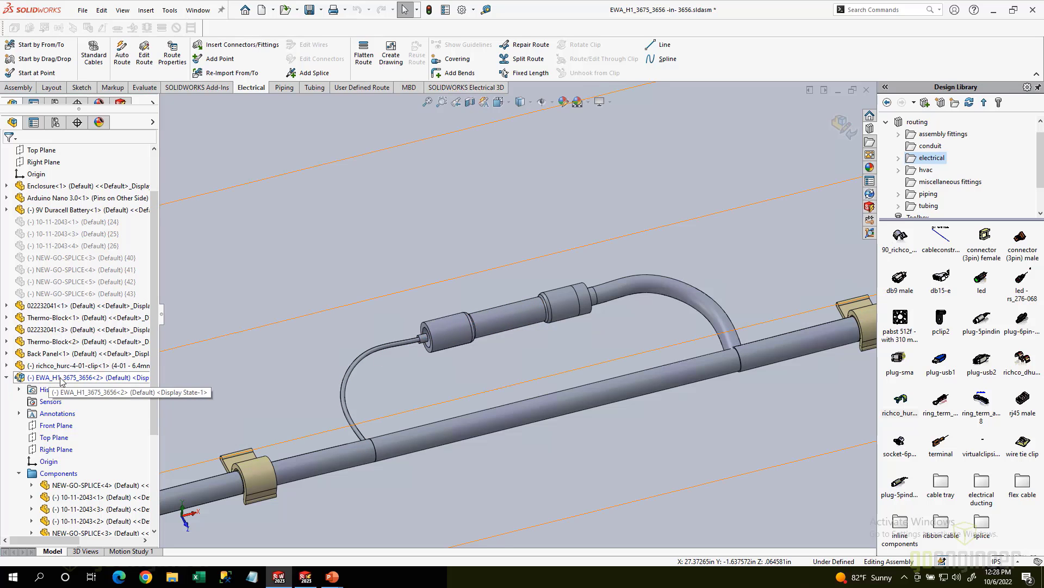
scroll(479, 335, up, 4)
scroll(491, 332, up, 5)
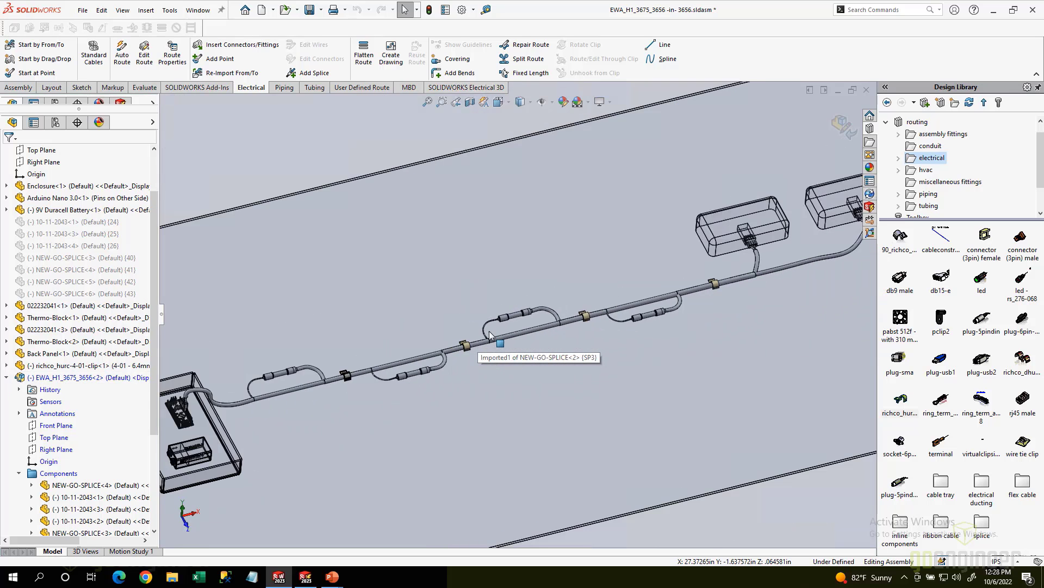
middle_drag(524, 328, 527, 329)
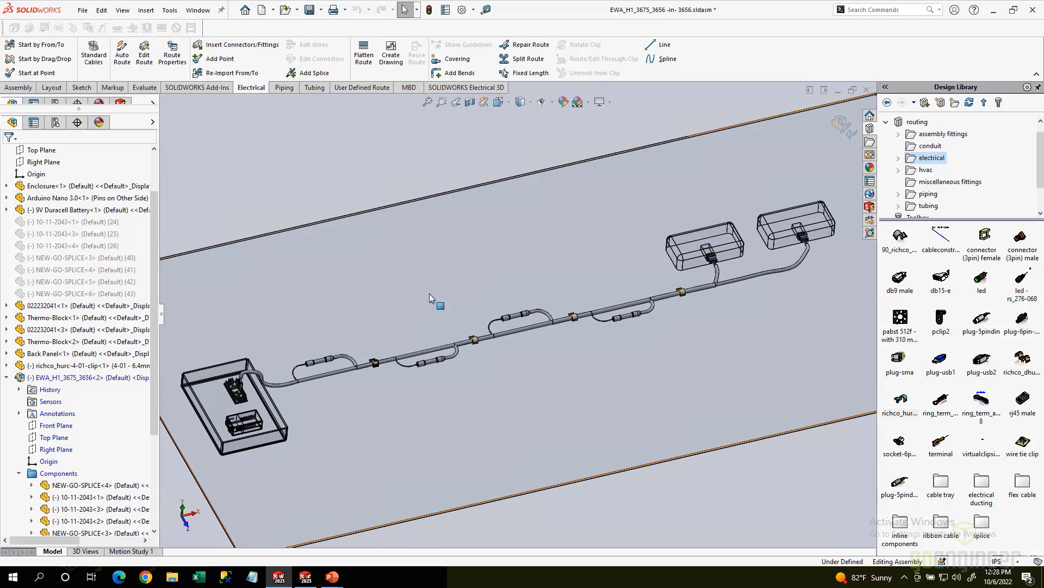
click(842, 126)
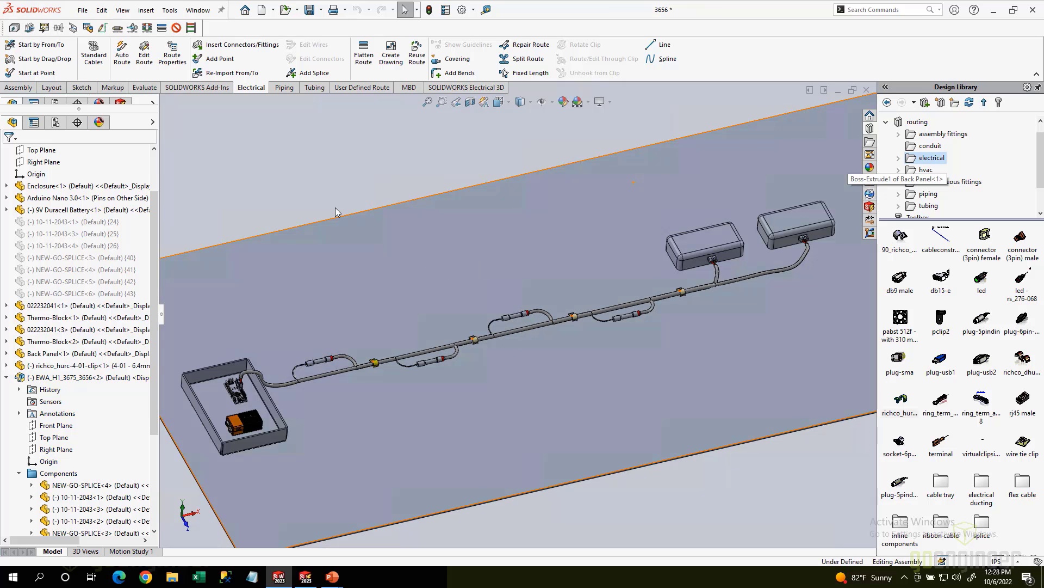
Step: Flatten the EWA_H1_3675_3656 route with the Annotation type, using the main cable segment between the first and second branch loops as reference
click(19, 473)
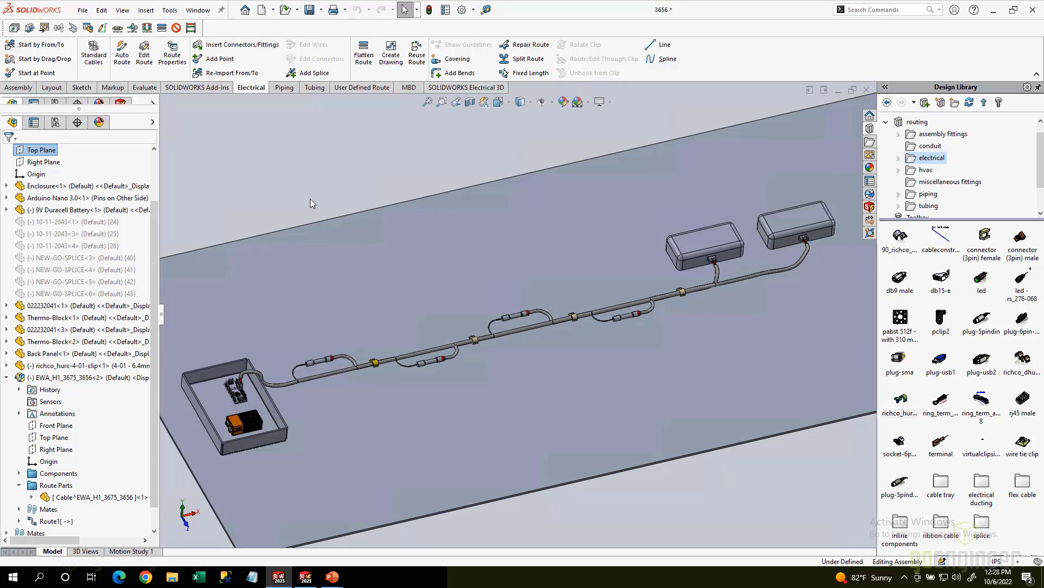
right_click(34, 379)
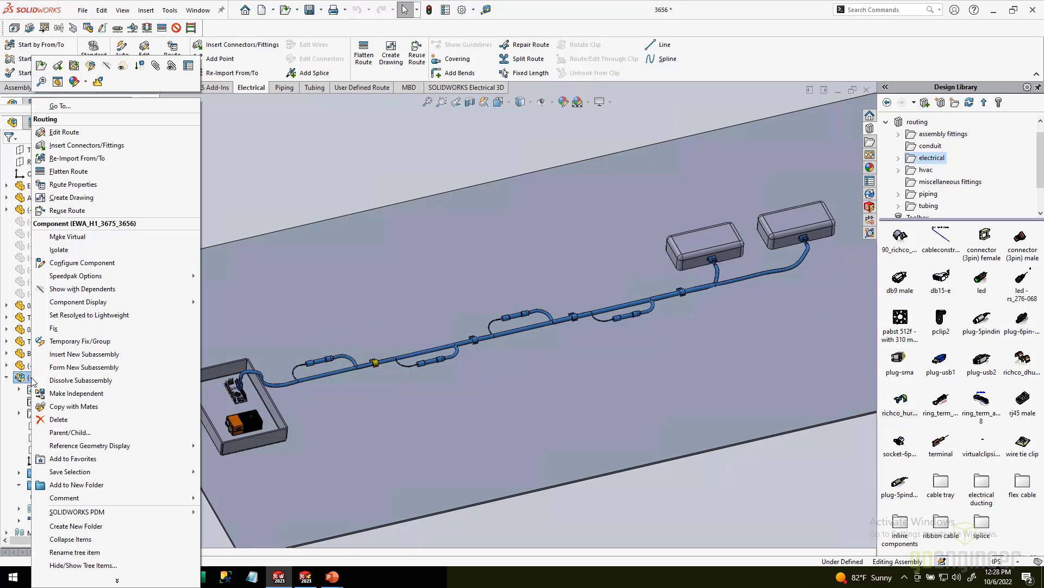
click(68, 171)
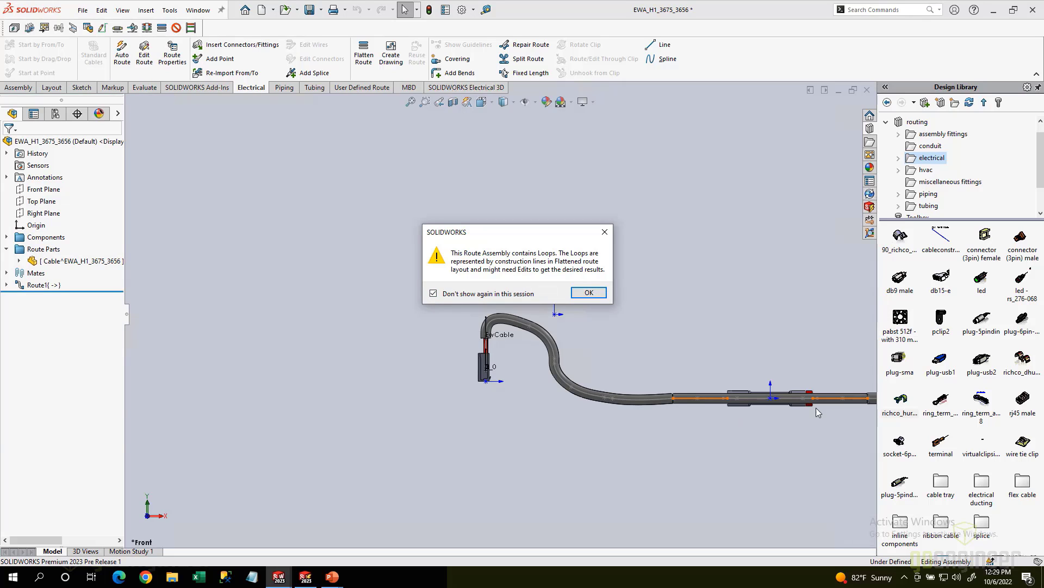
click(589, 293)
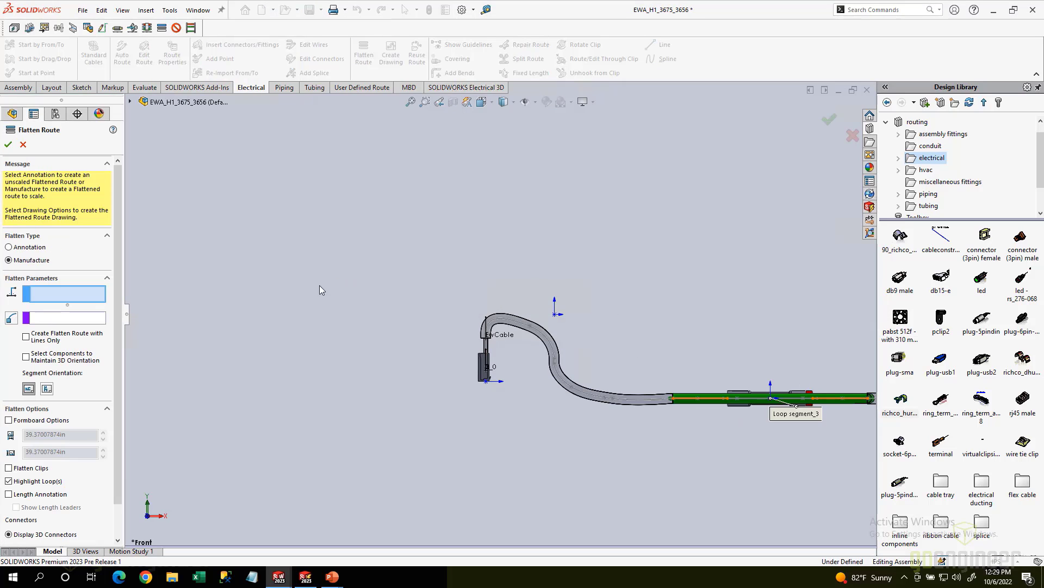
click(22, 248)
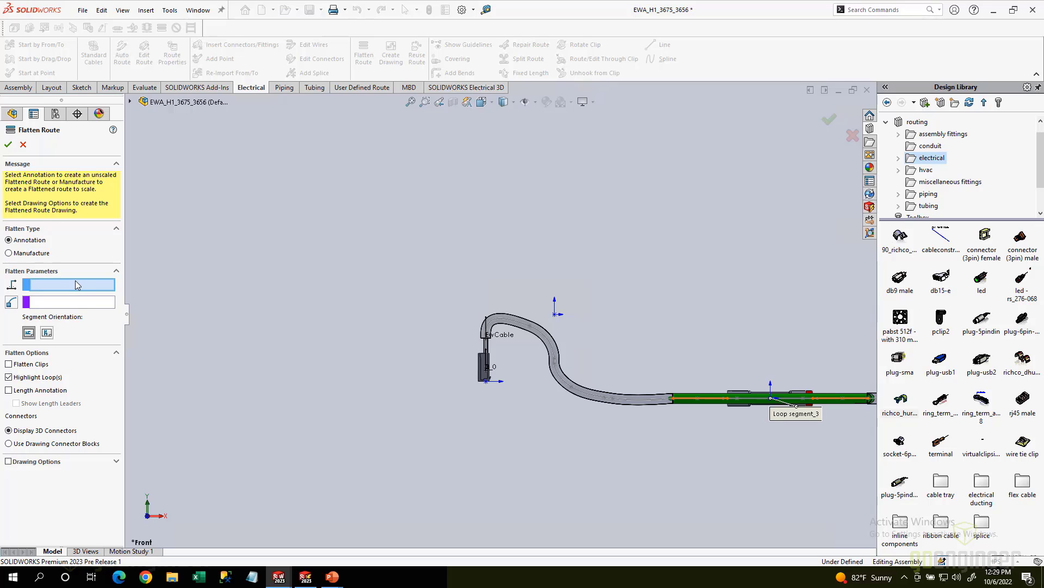
scroll(643, 341, up, 4)
middle_drag(733, 359, 696, 390)
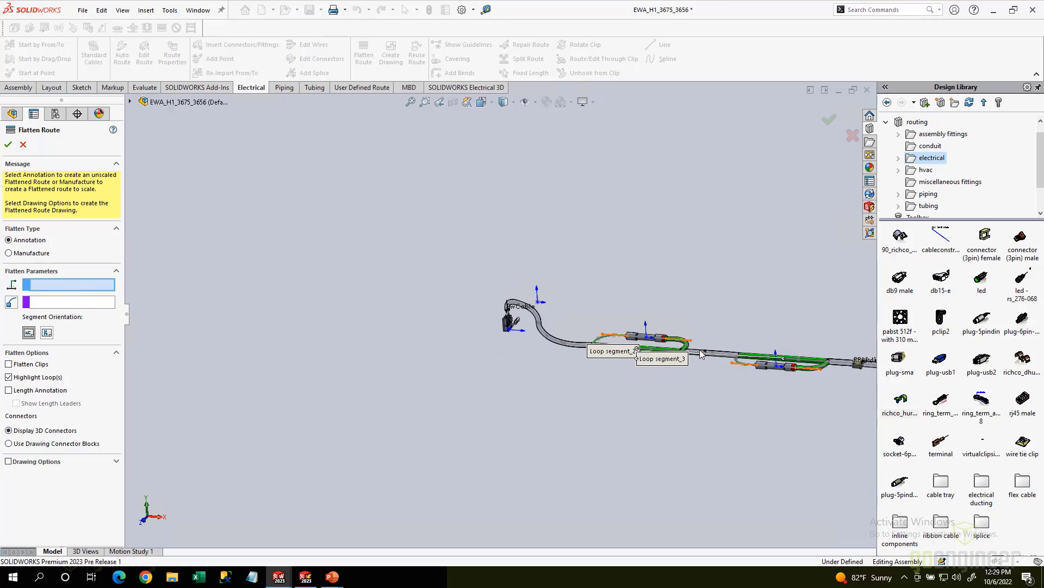
click(700, 353)
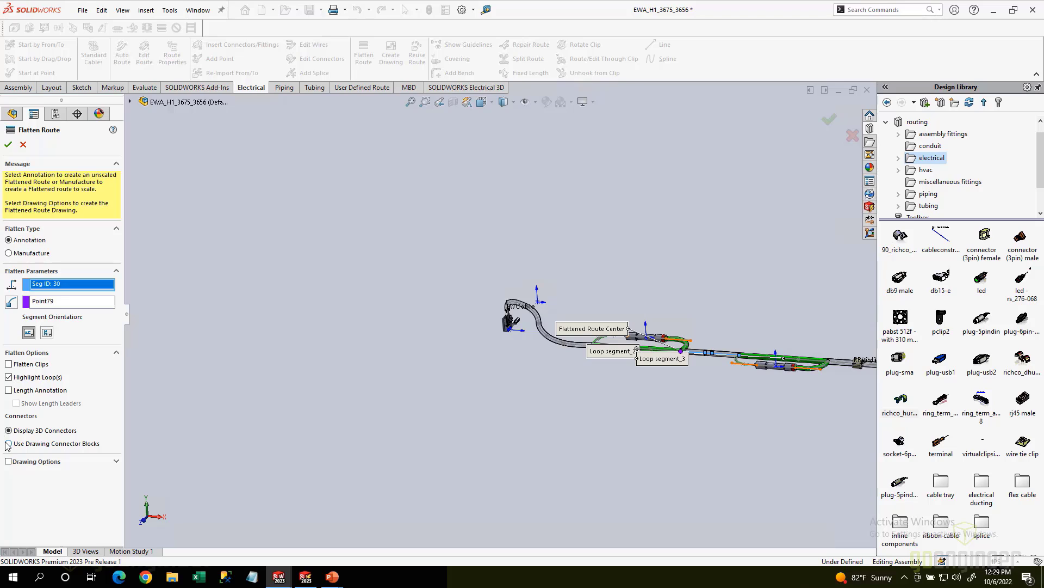
click(8, 144)
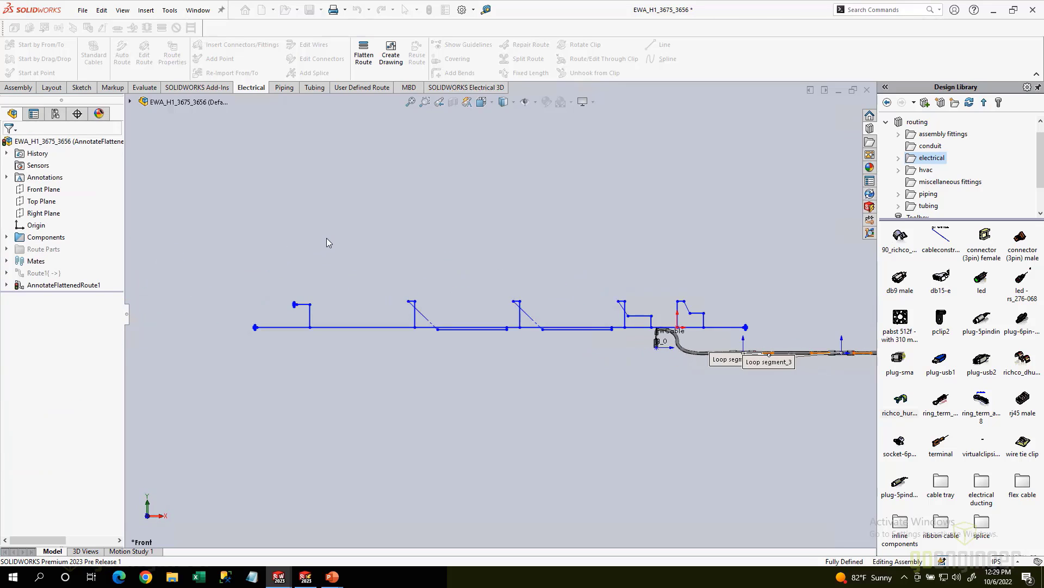
scroll(397, 308, down, 3)
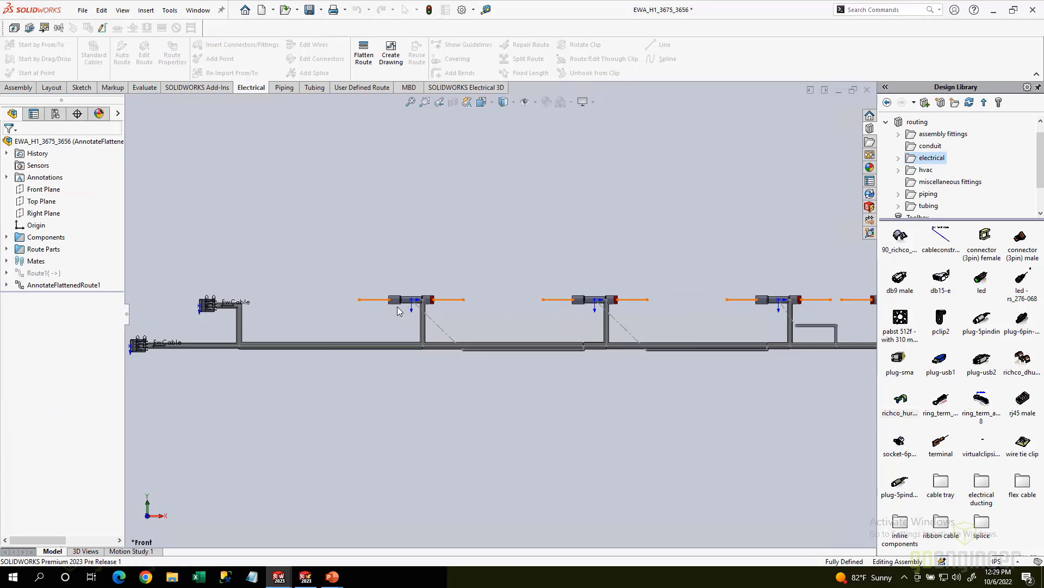
scroll(398, 311, down, 1)
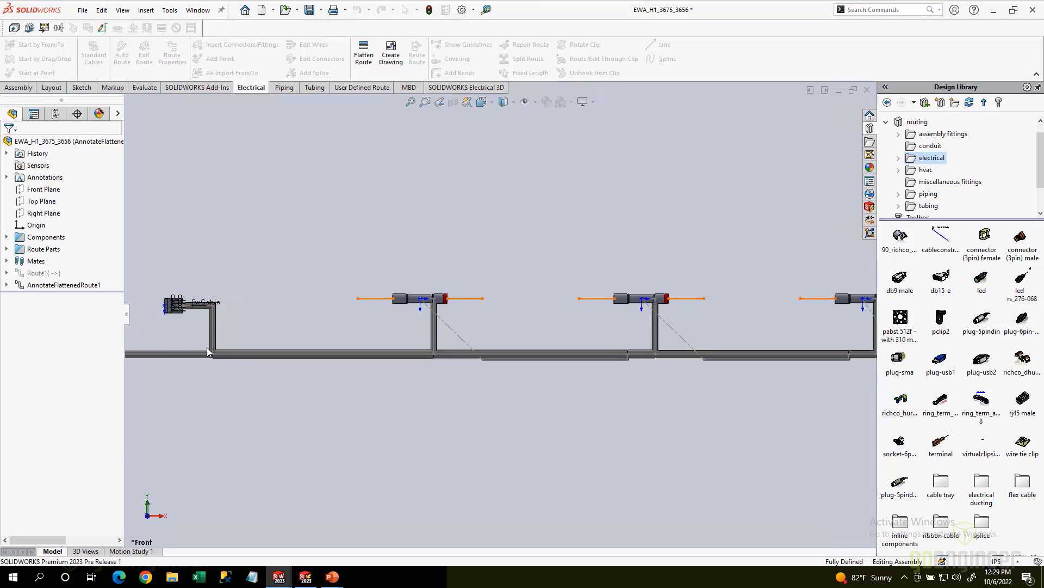
key(f)
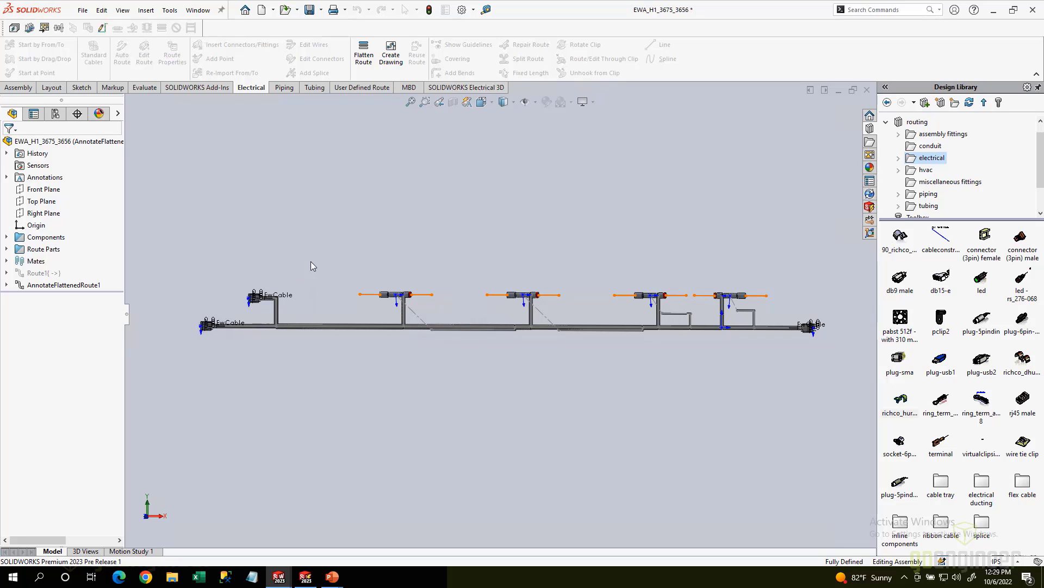
Step: Switch back to the original 3D route, Route1, and start a new Flatten Route using the Manufacture type
right_click(40, 277)
click(64, 297)
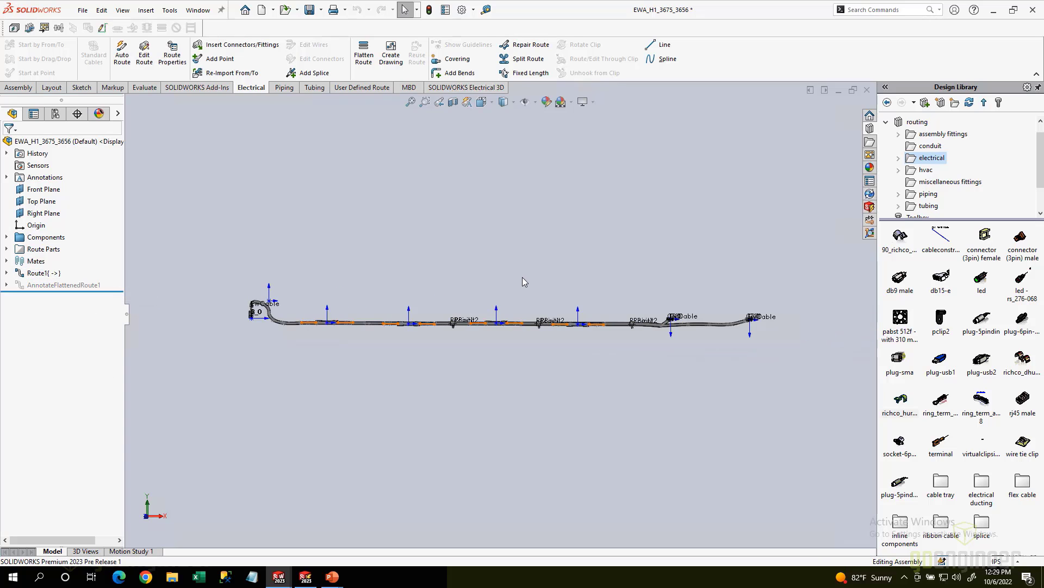
middle_drag(523, 277, 472, 330)
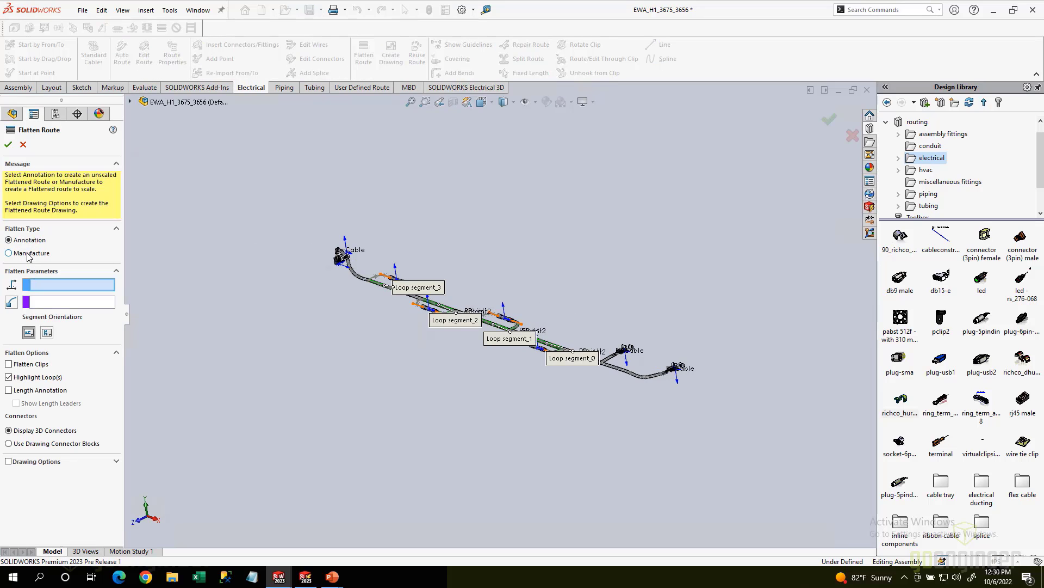
click(29, 254)
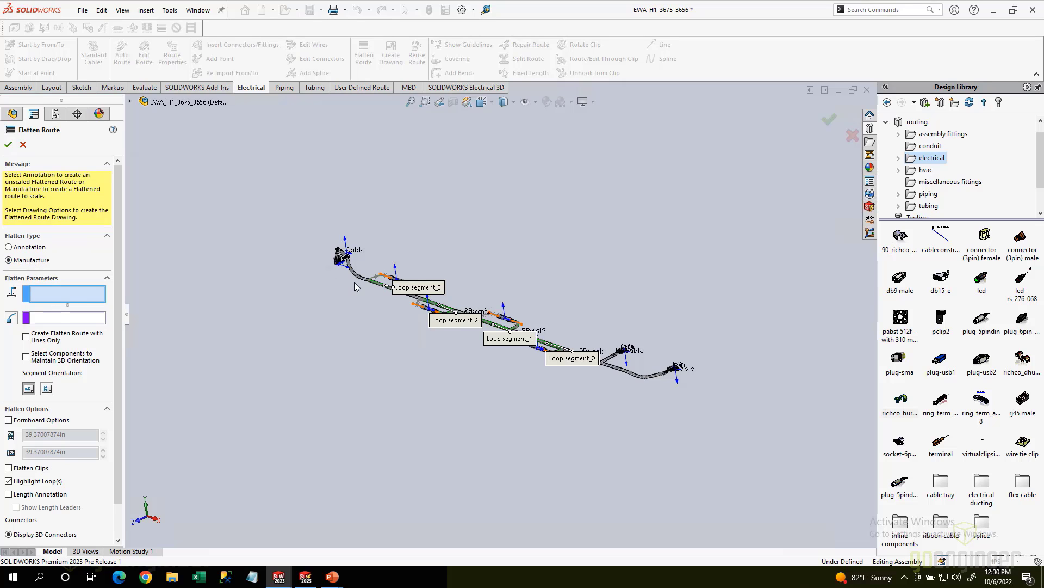
Step: Select the eight consecutive main cable segments from the start of Loop segment_3 to the connector branch junction to keep horizontal
scroll(356, 286, down, 5)
click(372, 295)
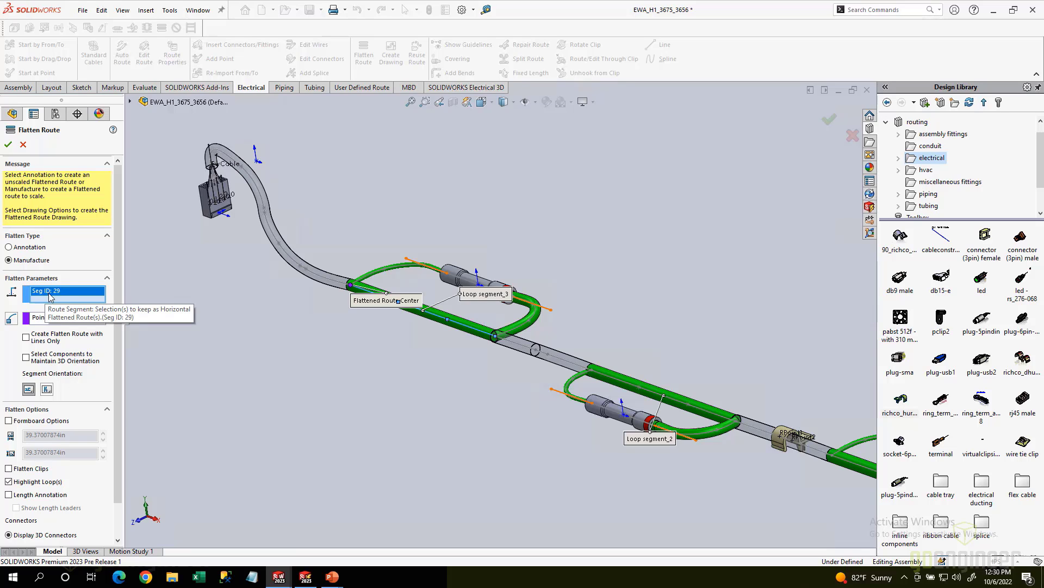
click(594, 375)
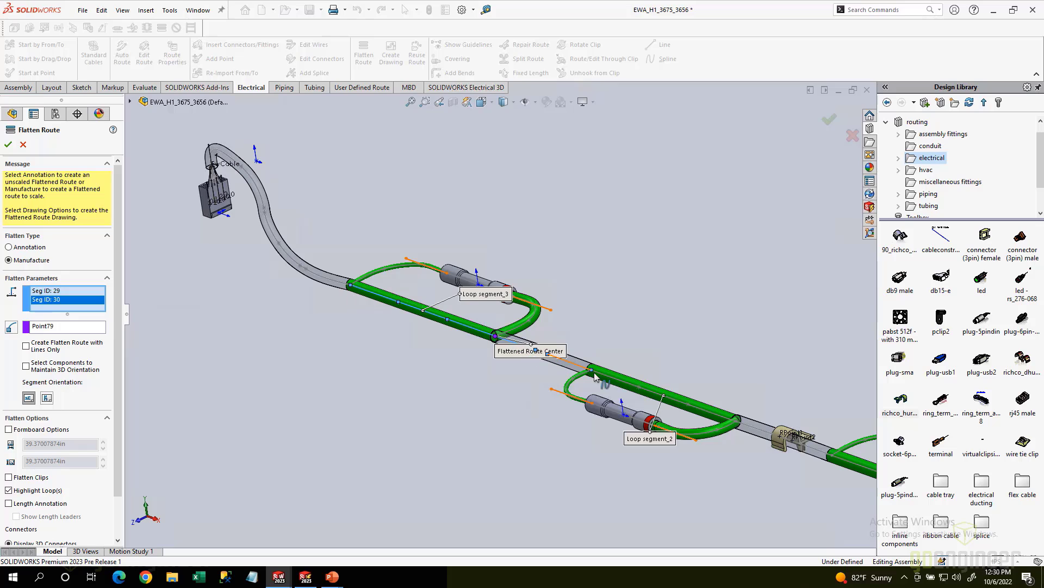
click(603, 377)
click(742, 419)
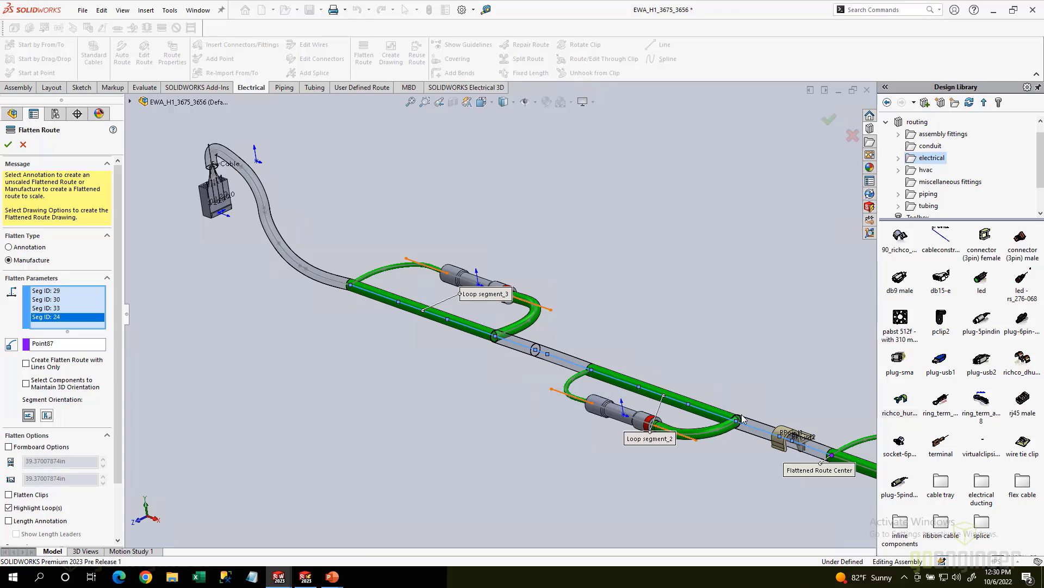
scroll(743, 419, up, 2)
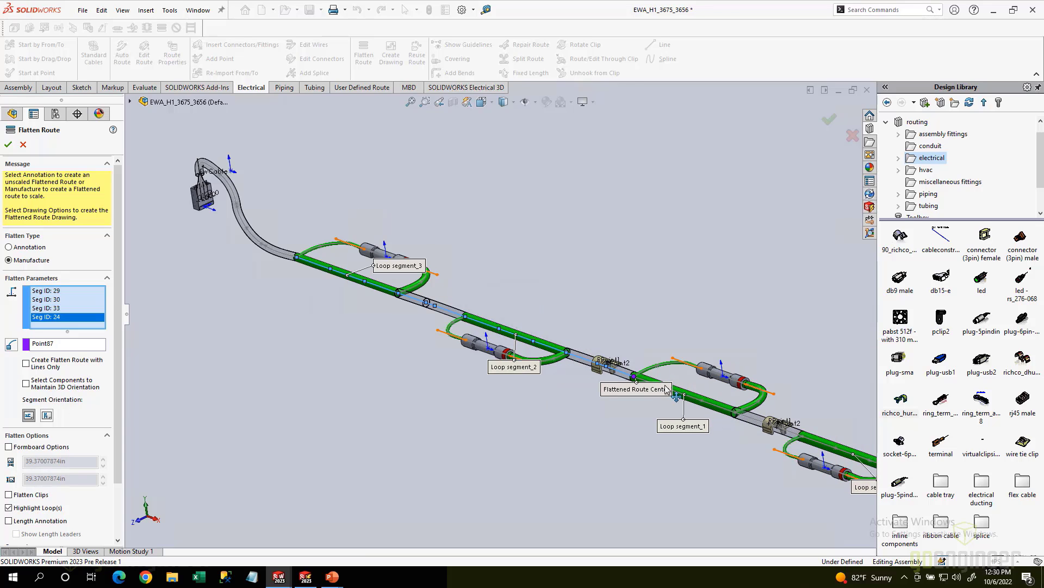
click(693, 402)
click(742, 418)
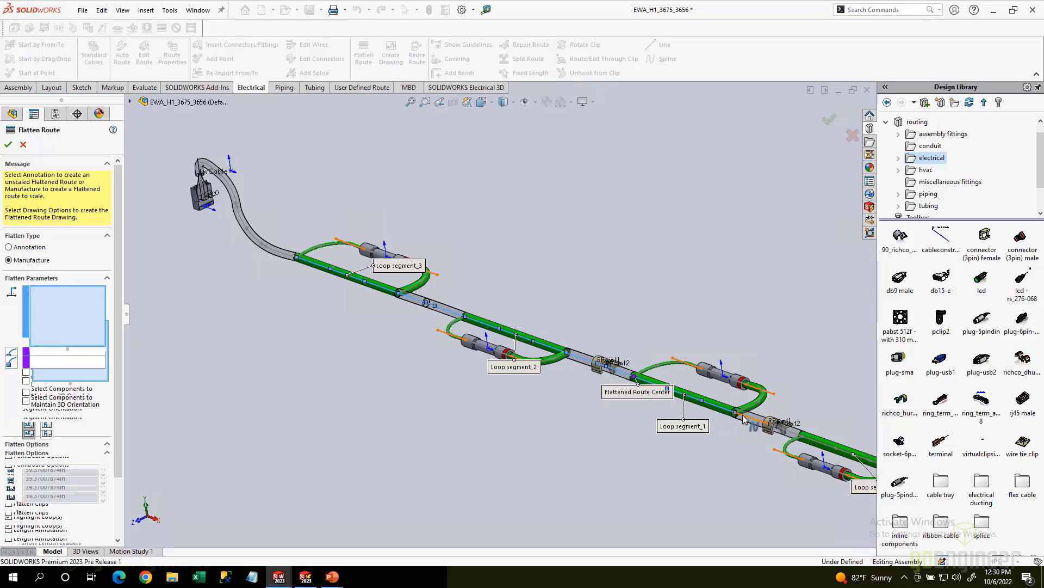
scroll(696, 388, up, 4)
scroll(698, 388, down, 3)
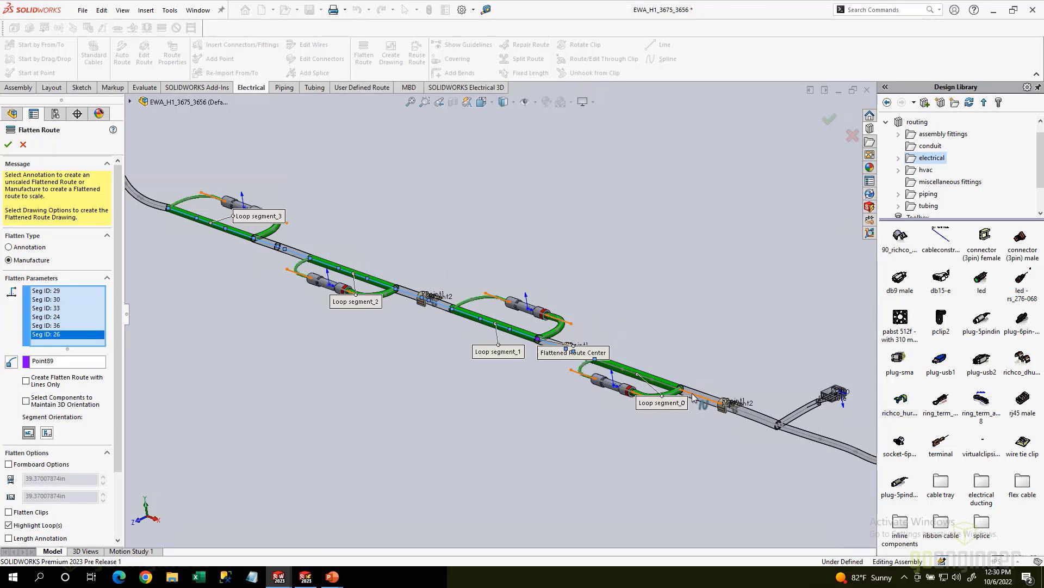
click(696, 399)
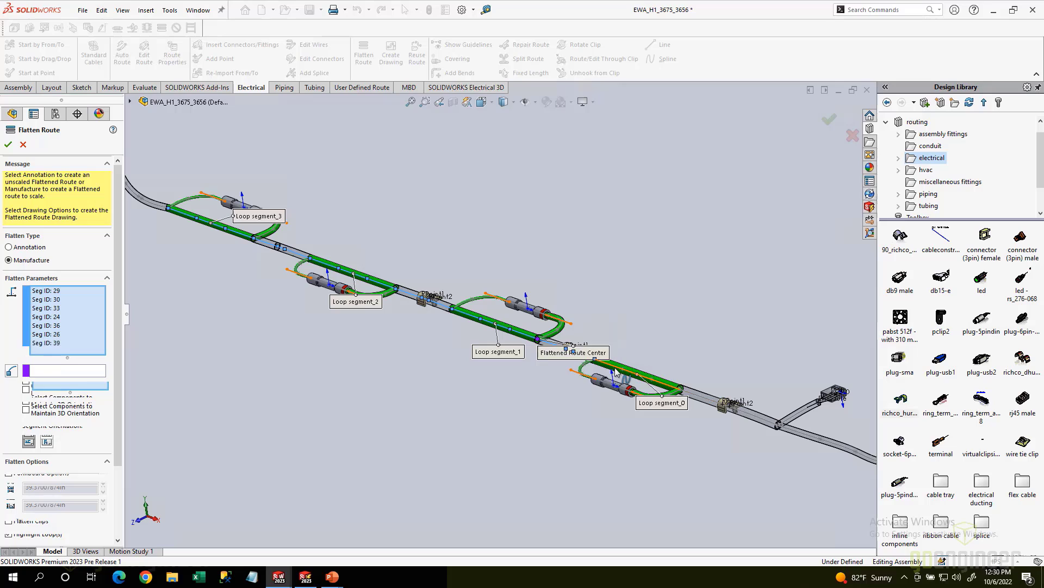
click(699, 398)
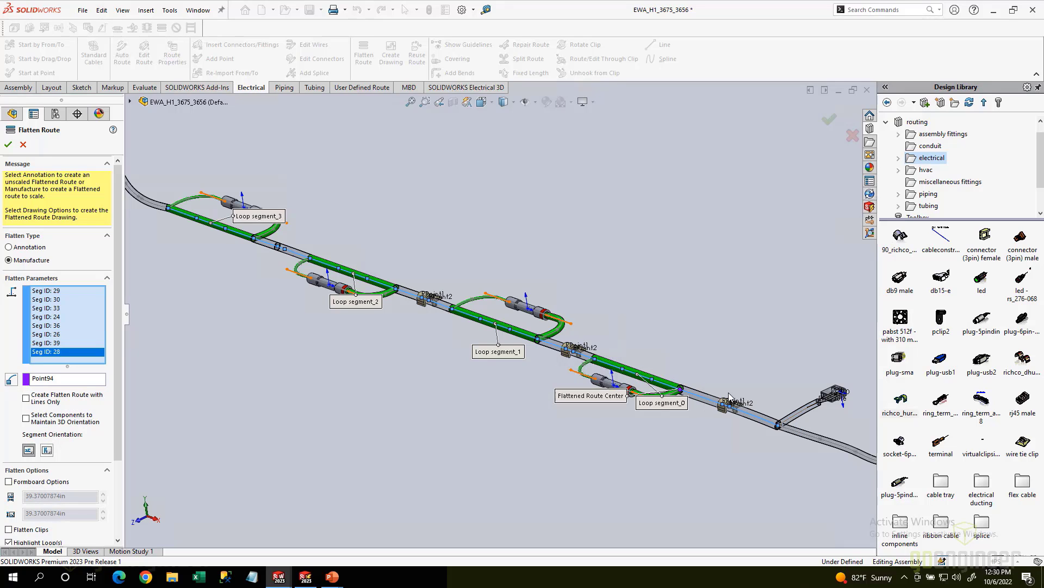
scroll(522, 319, up, 2)
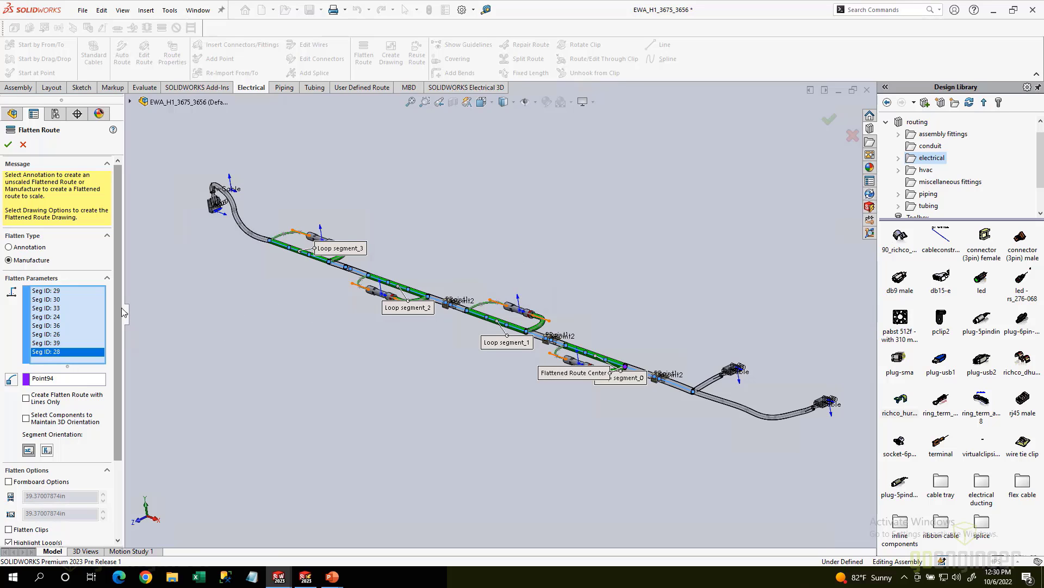
Step: Enable the formboard options and set the formboard size to 72 in by 48 in
drag(122, 308, 119, 317)
scroll(115, 368, down, 1)
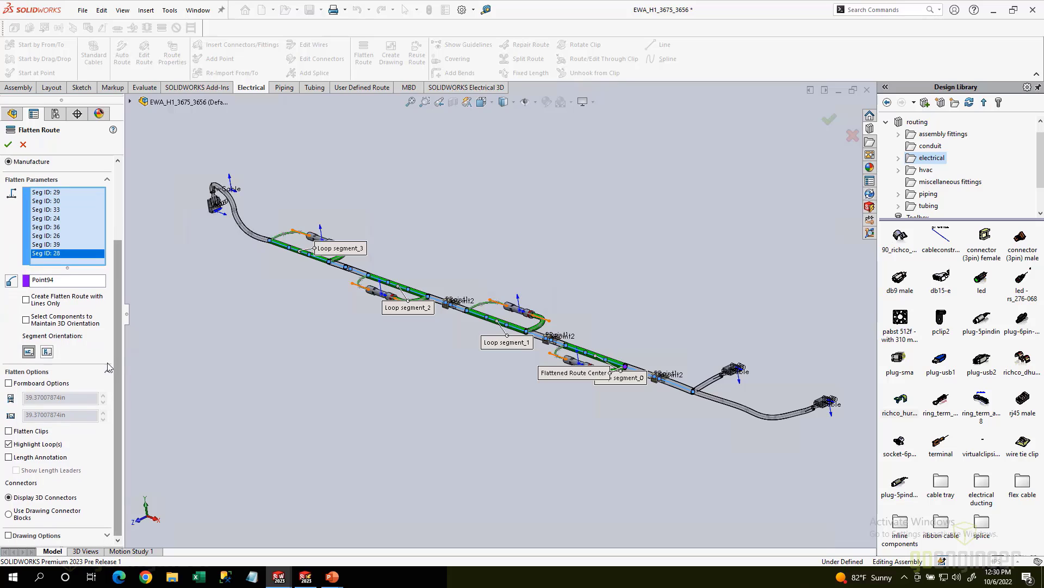
click(10, 383)
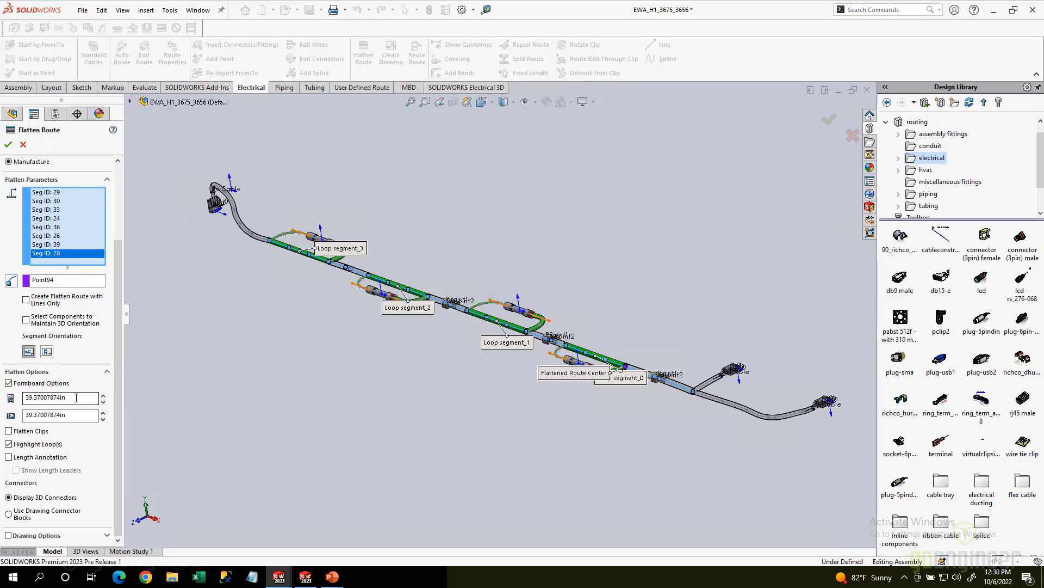
drag(79, 397, 5, 399)
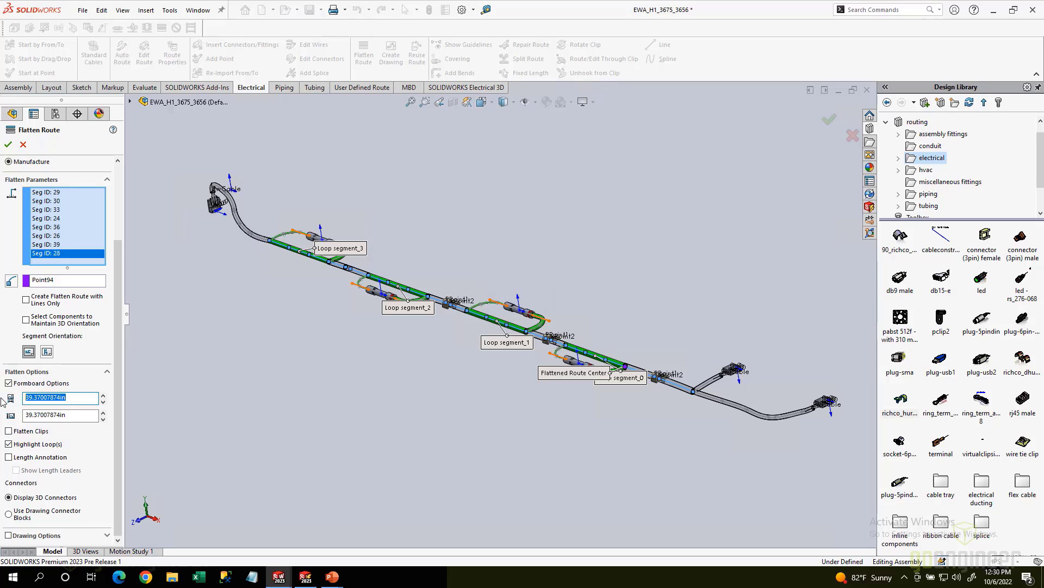
text(72)
key(Tab)
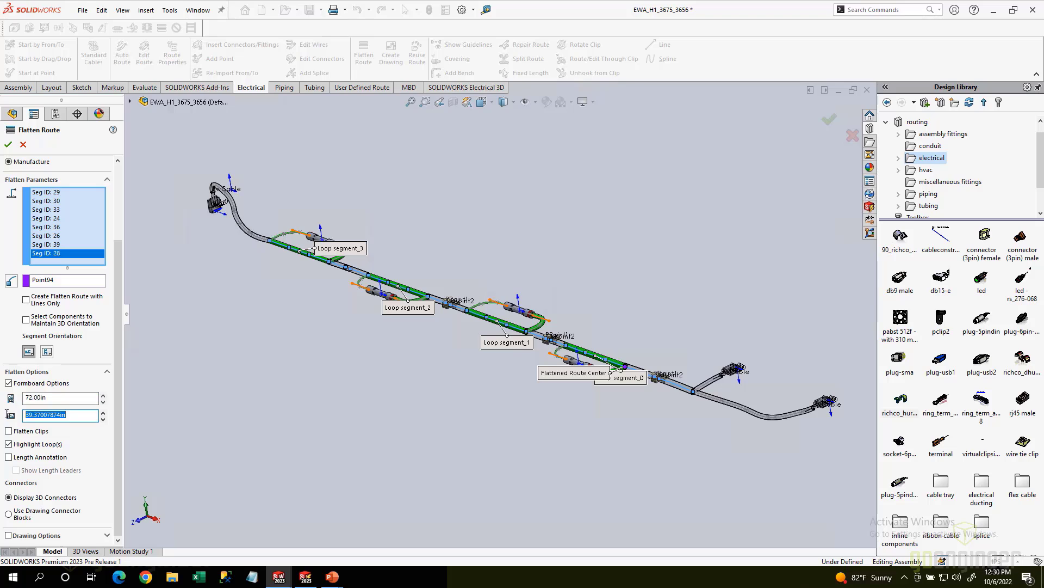
text(48)
click(52, 398)
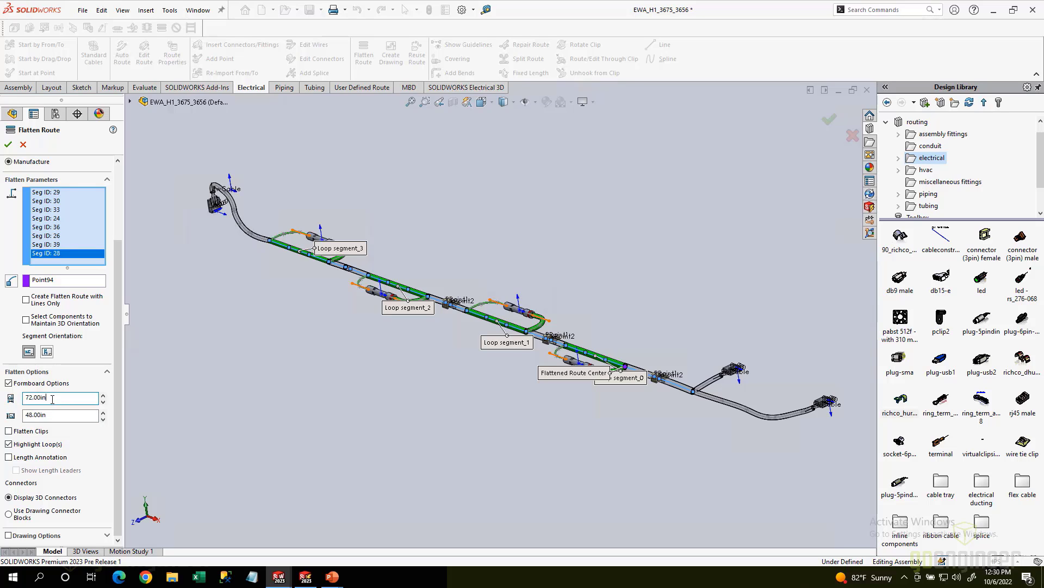
Step: Include flattened clips and length annotations with leaders, and create the manufacture flattened route
click(14, 433)
click(10, 458)
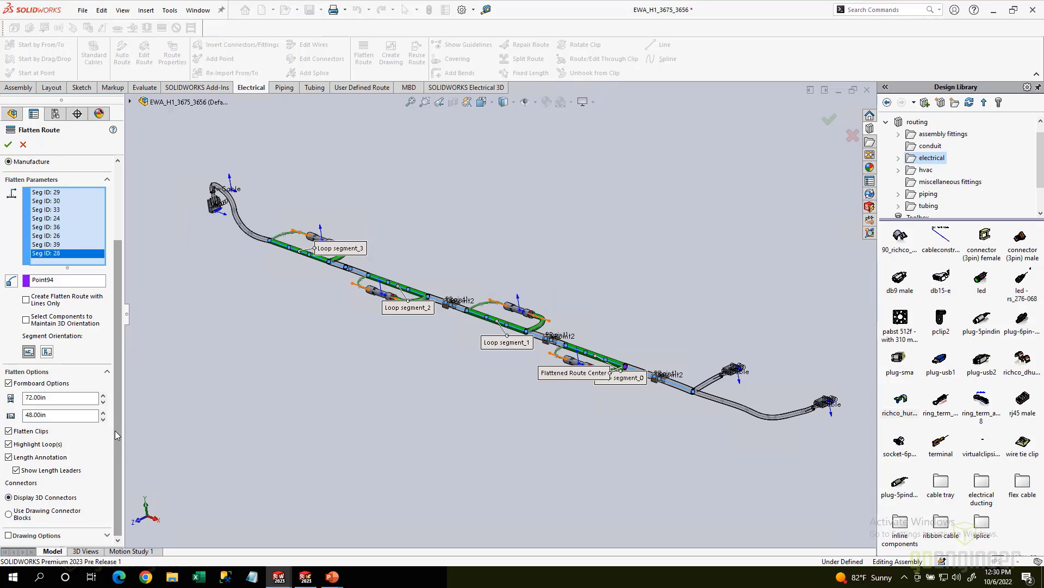
click(8, 144)
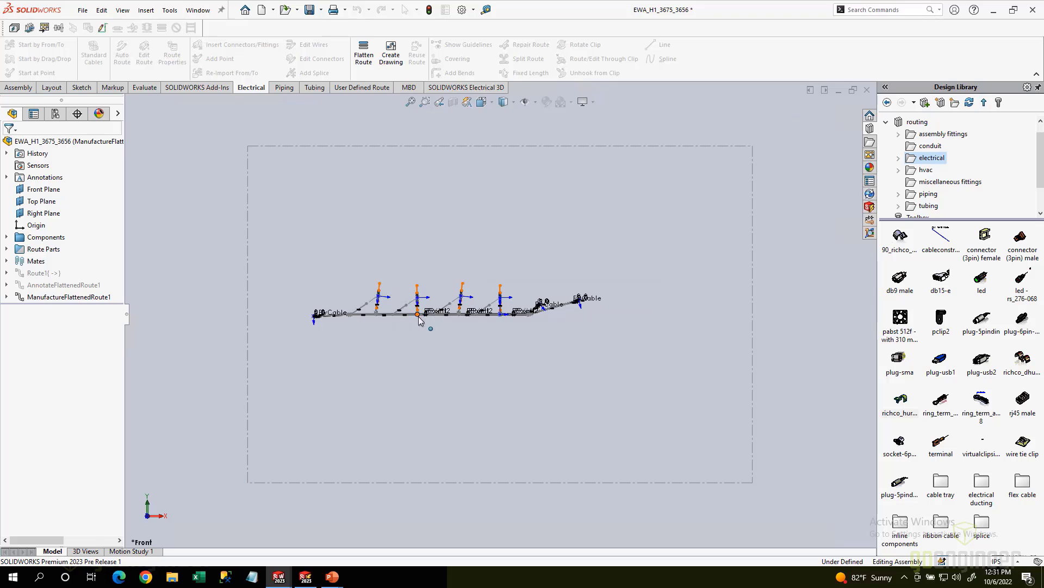
Step: Move the 4.4 in length annotation off the cable between the end connector and the first branch, placing it below the cable
scroll(419, 321, down, 8)
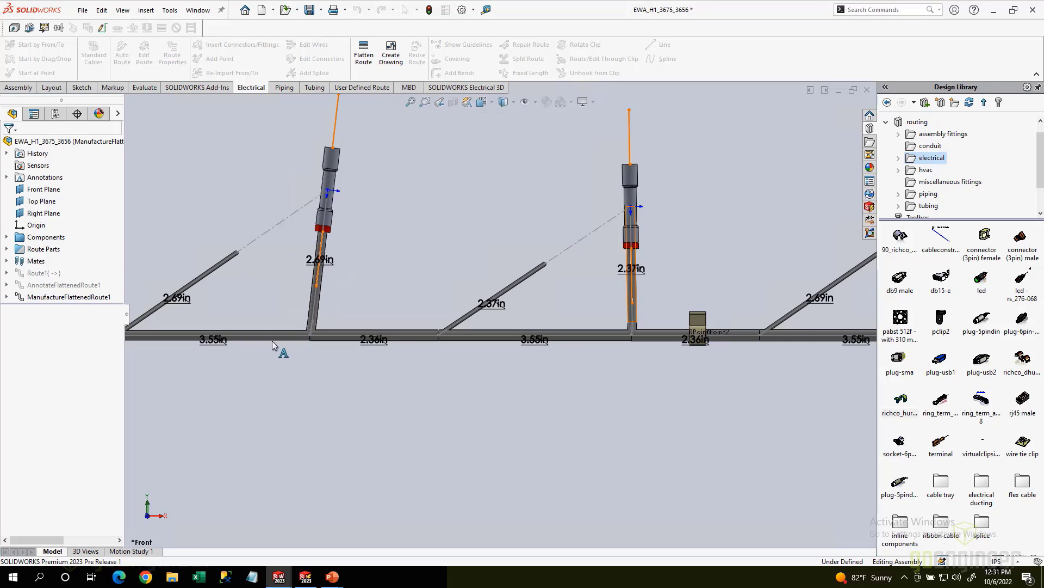
scroll(207, 338, down, 3)
scroll(223, 333, up, 5)
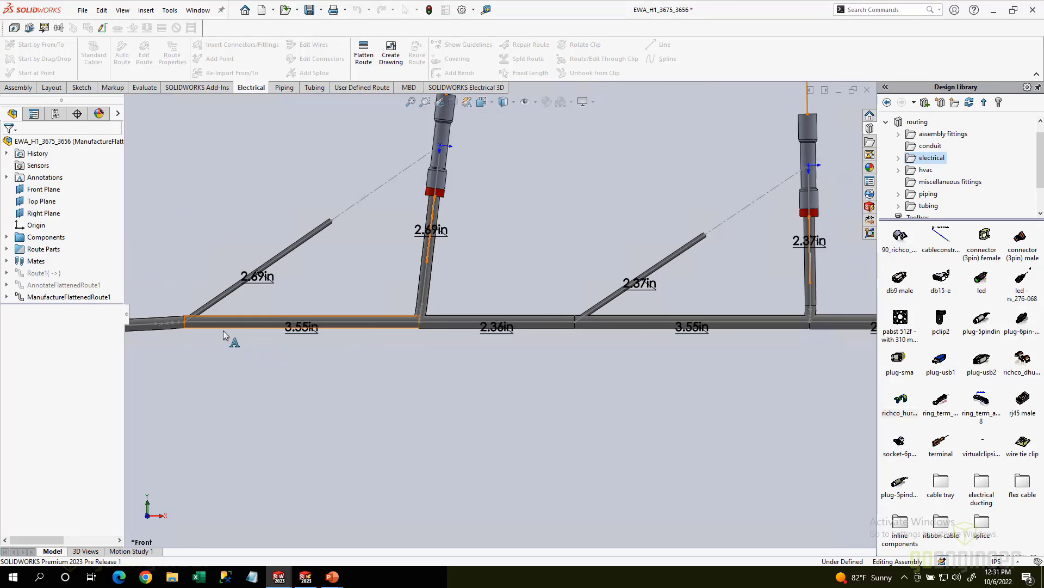
scroll(378, 310, down, 6)
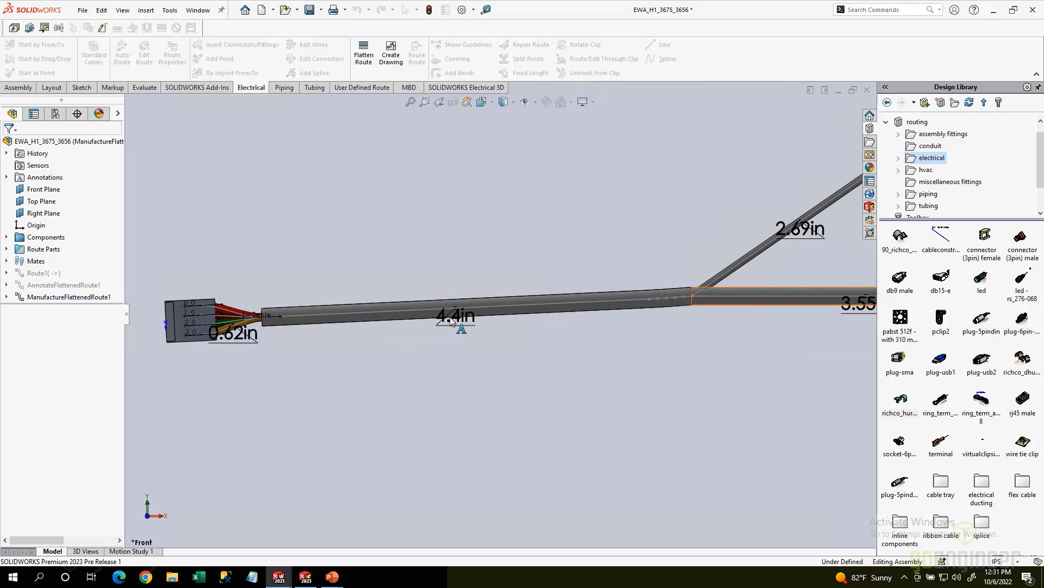
drag(442, 316, 350, 364)
click(508, 337)
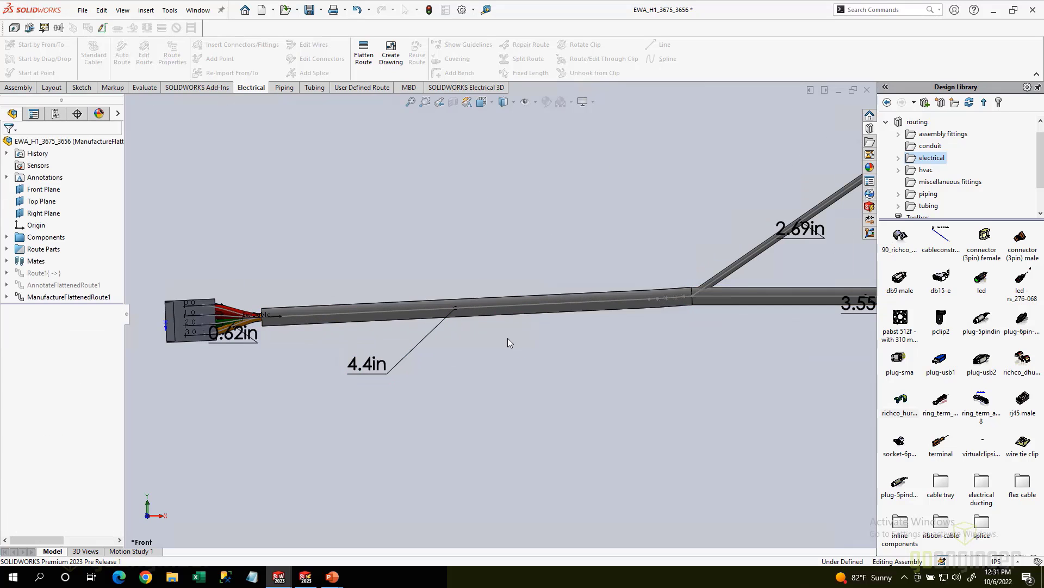
Step: Examine the manufacture flattened route along its full length, checking the loop branches, length annotations and clip positions
scroll(520, 336, up, 4)
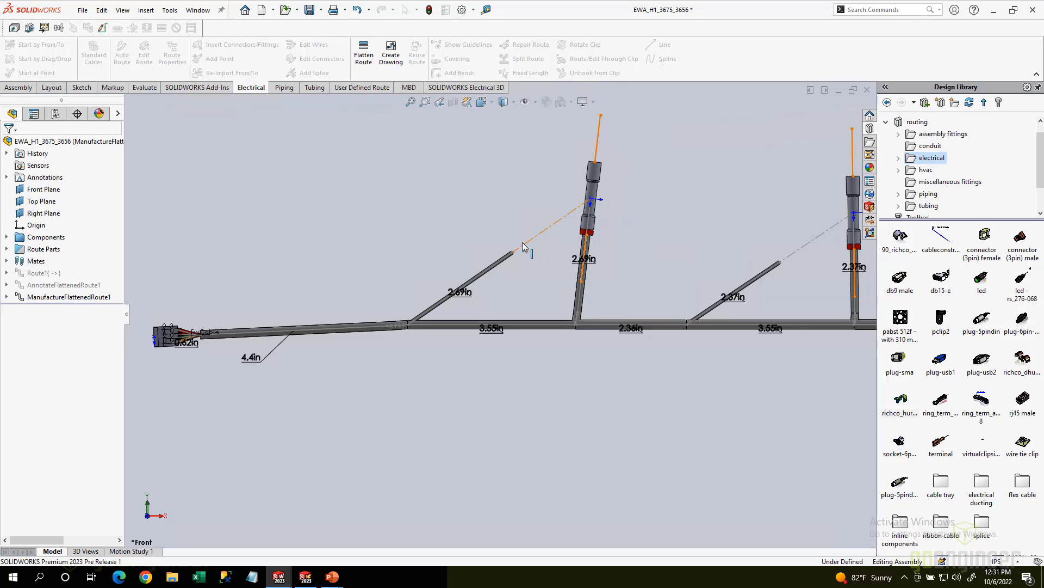
scroll(522, 243, up, 5)
scroll(612, 259, up, 2)
scroll(729, 314, down, 6)
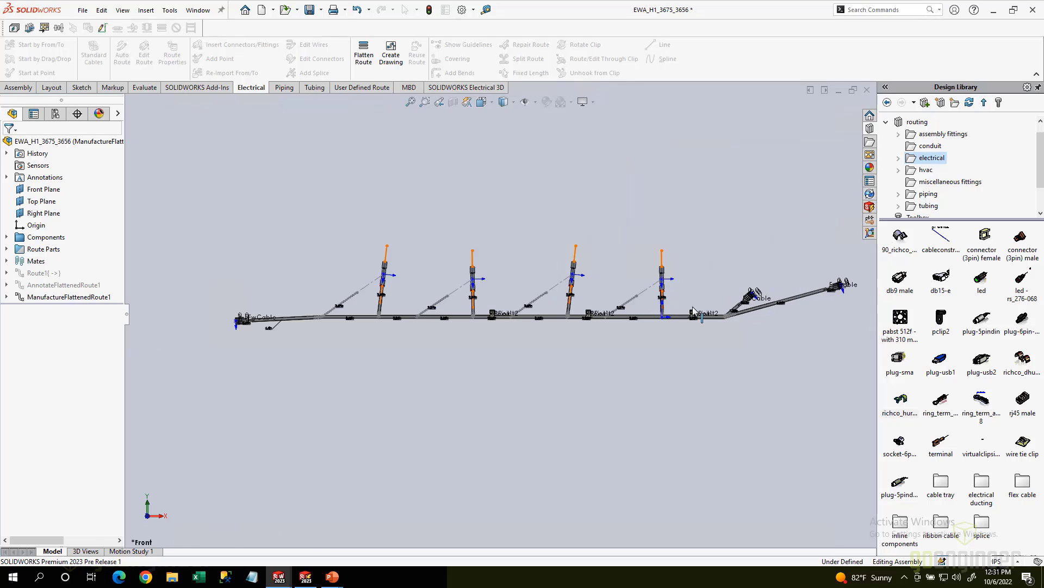
scroll(729, 314, down, 3)
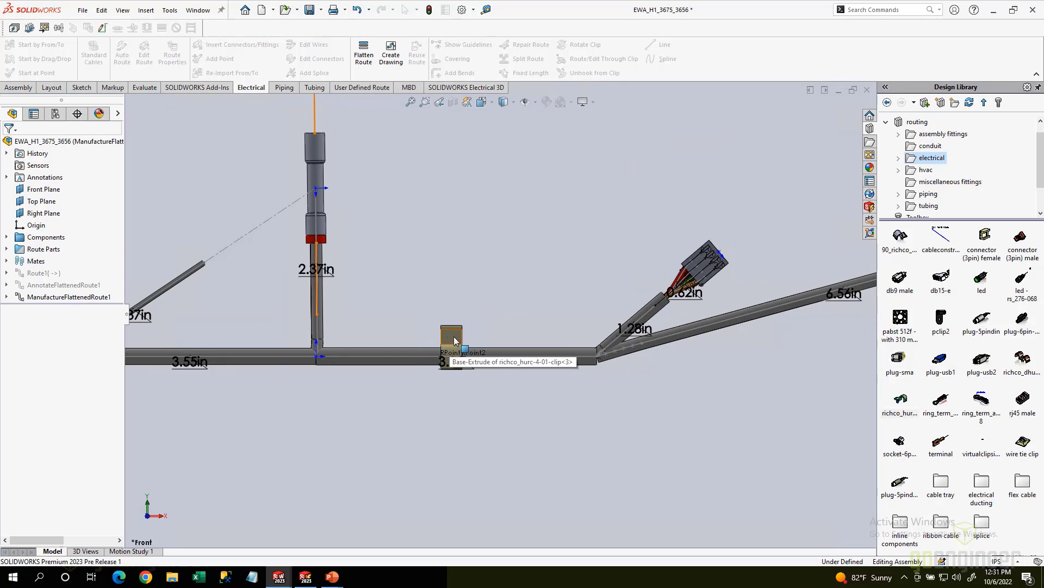
scroll(455, 340, up, 5)
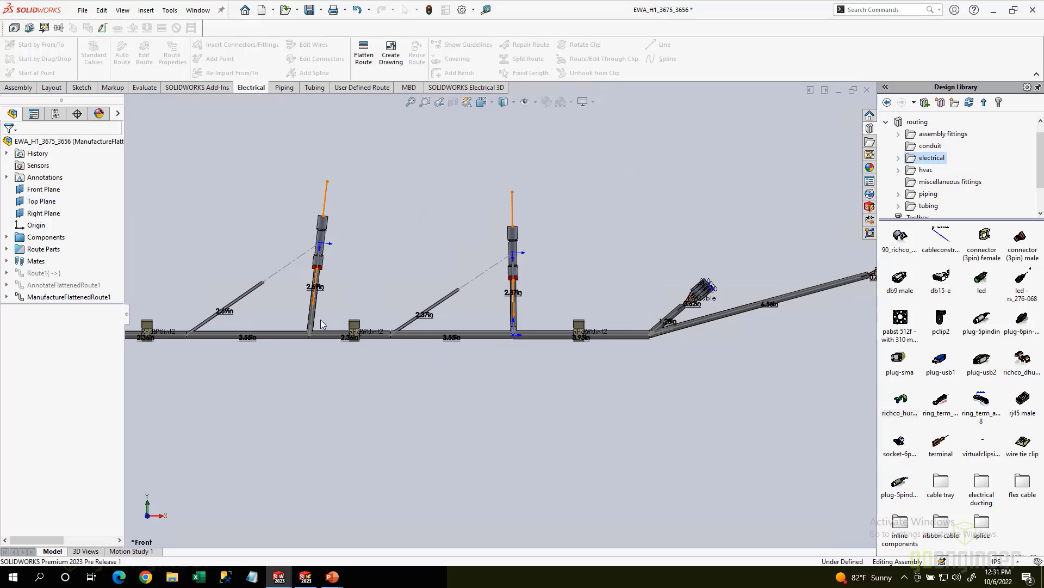
scroll(237, 324, down, 3)
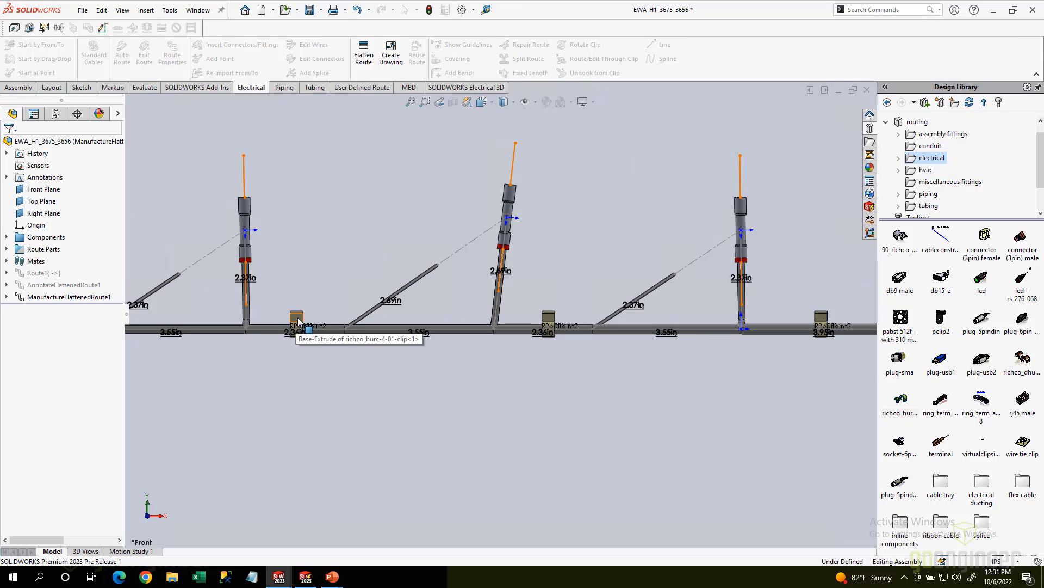
scroll(298, 321, up, 2)
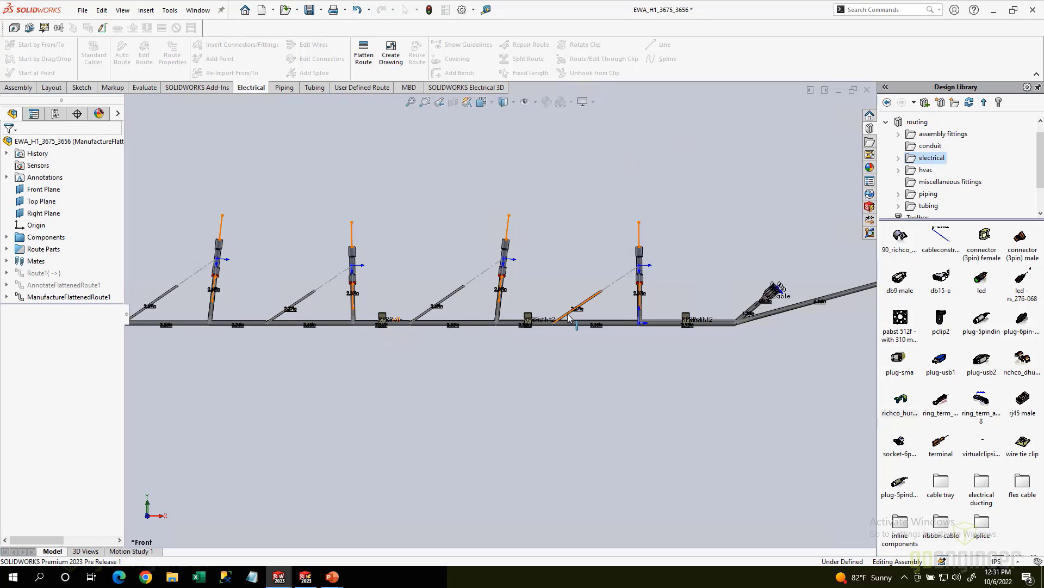
scroll(641, 303, up, 4)
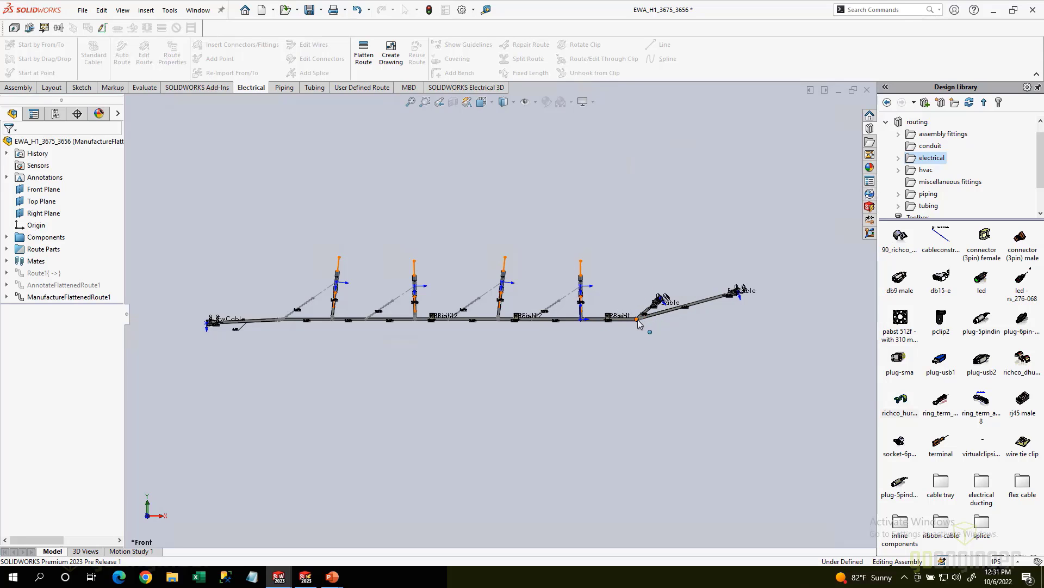
Step: Open the manufacture flattened route for editing, accept the loop notice, and select the curved start of the 6.56 in end branch
right_click(43, 297)
click(75, 319)
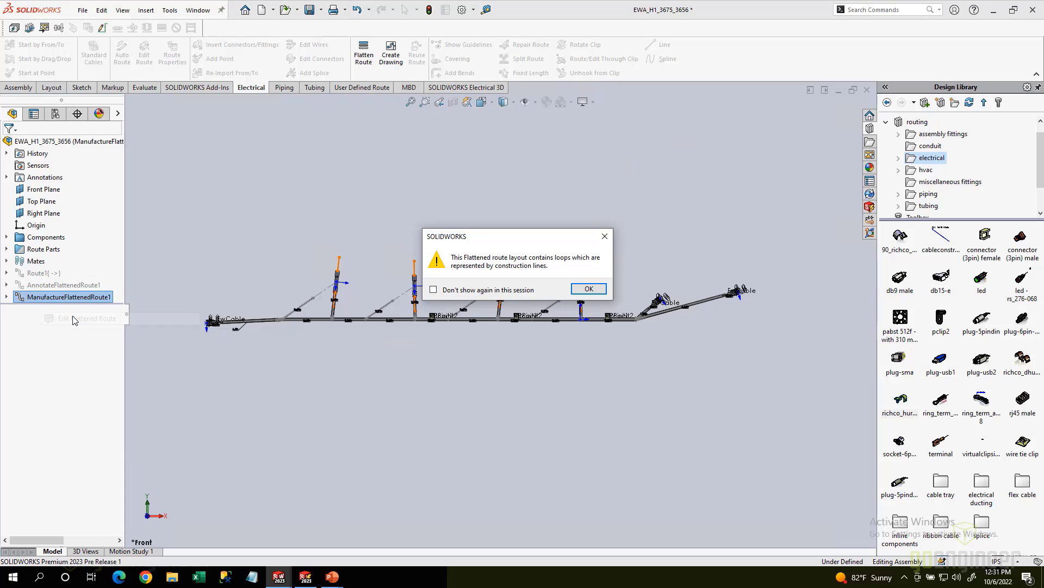
click(586, 289)
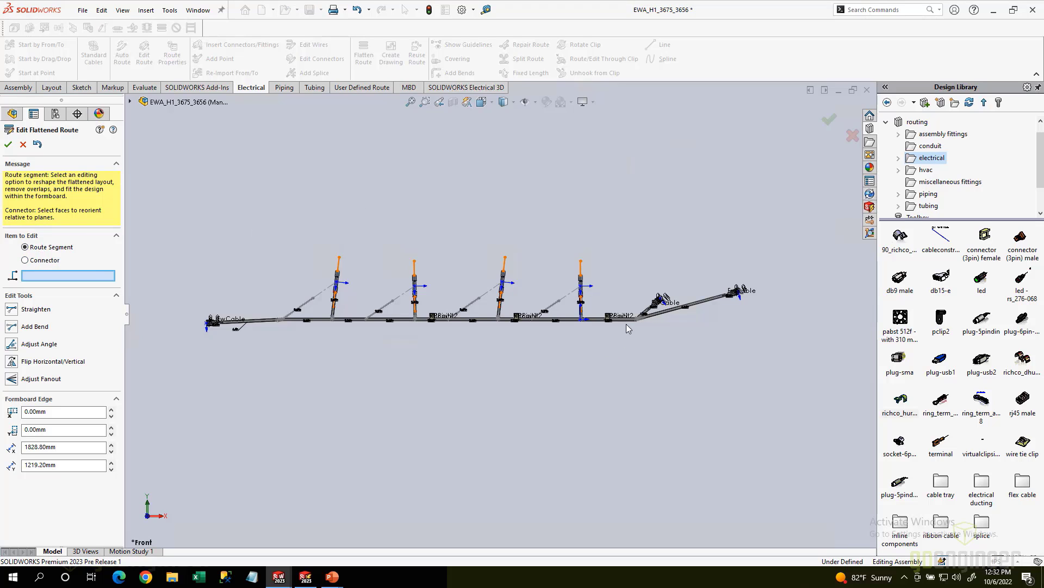
scroll(628, 323, down, 5)
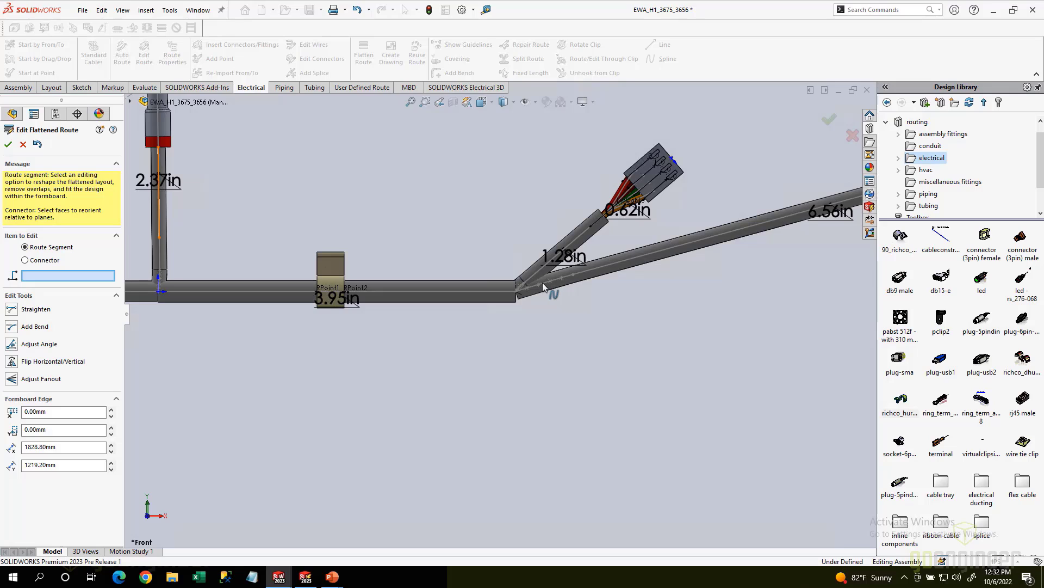
click(544, 287)
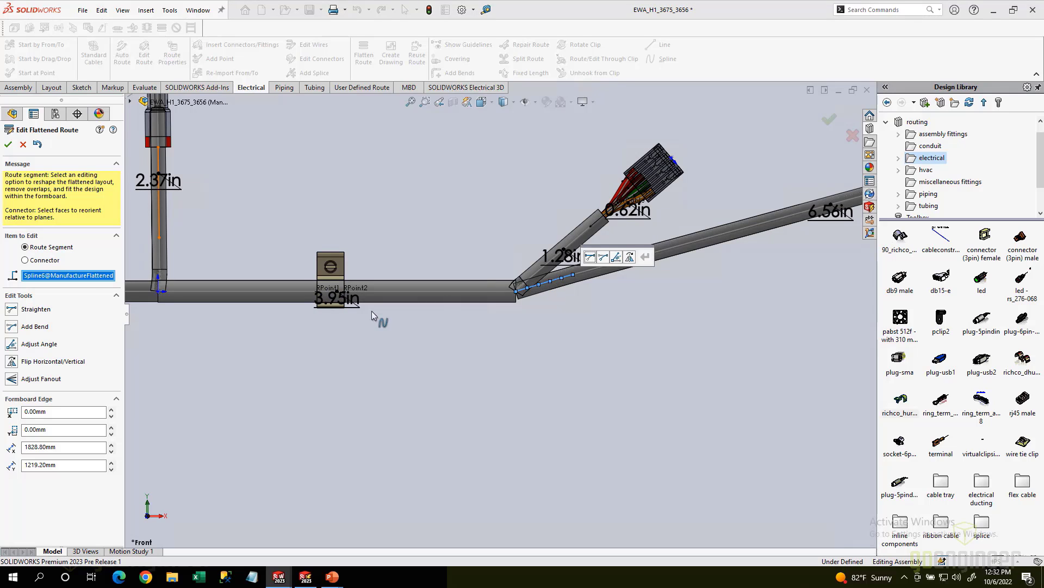
Step: Preview horizontal and vertical flips of the 6.56 in end branch without applying either one
click(12, 362)
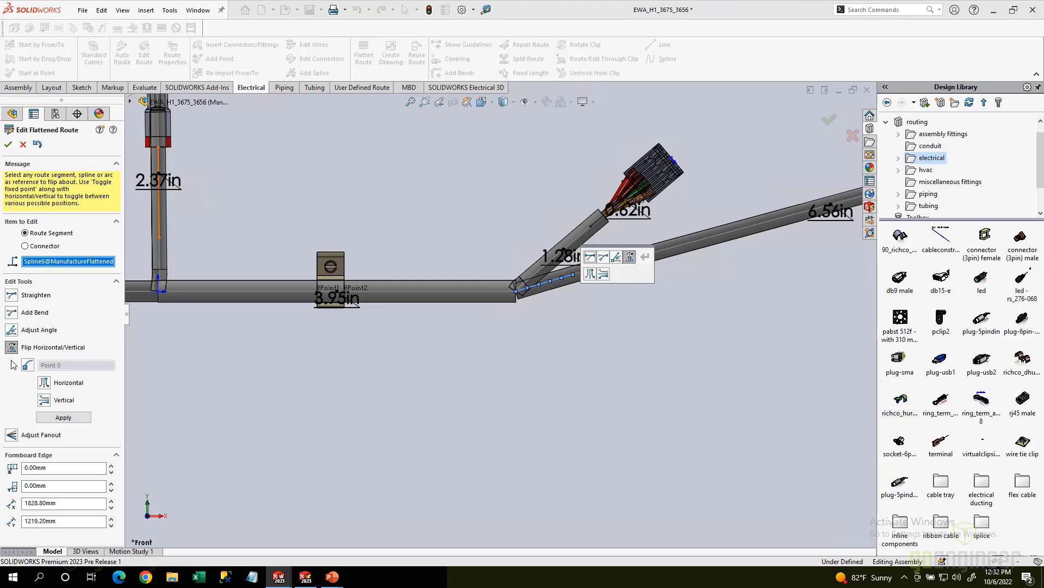
click(60, 388)
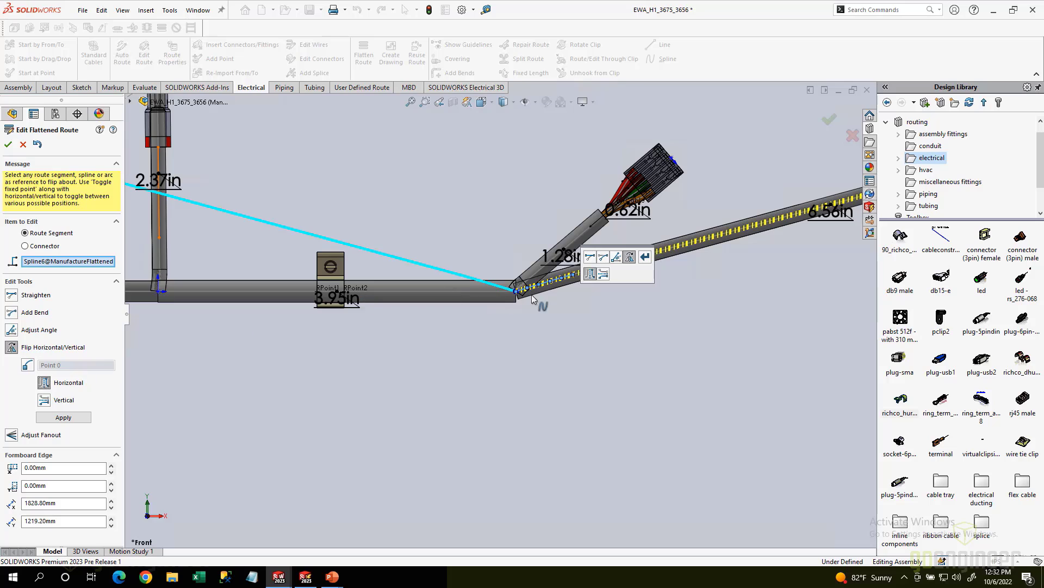
click(45, 402)
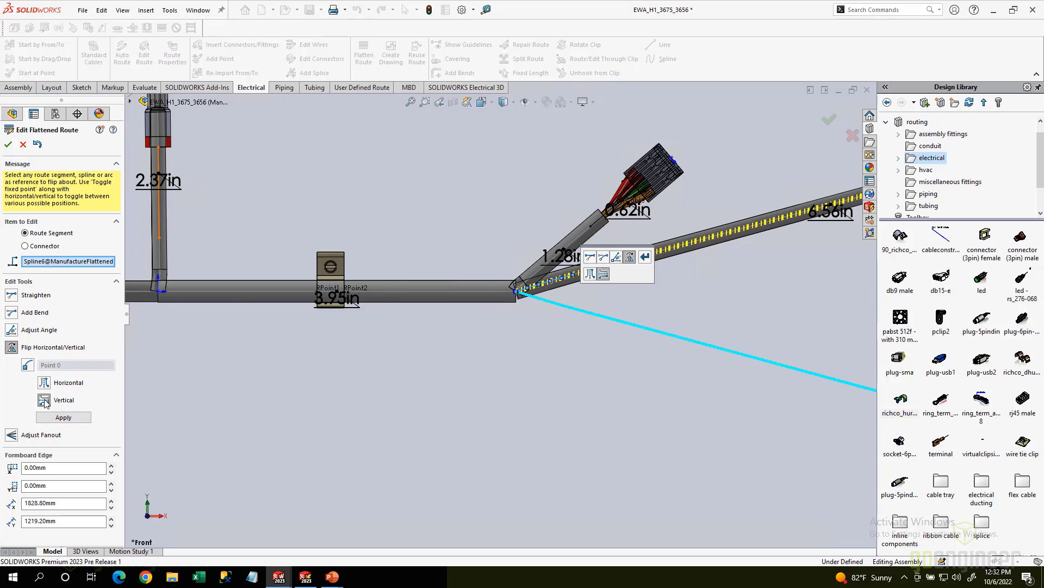
click(44, 383)
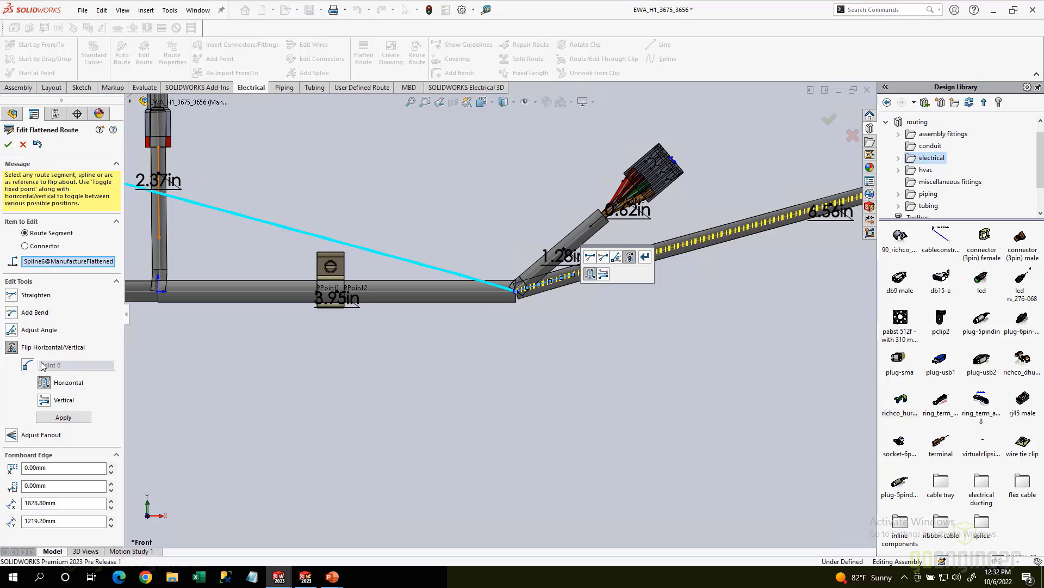
Step: Align the 6.56 in end branch horizontally using Adjust Angle, first its curved start segment and its straight segment after that
click(12, 331)
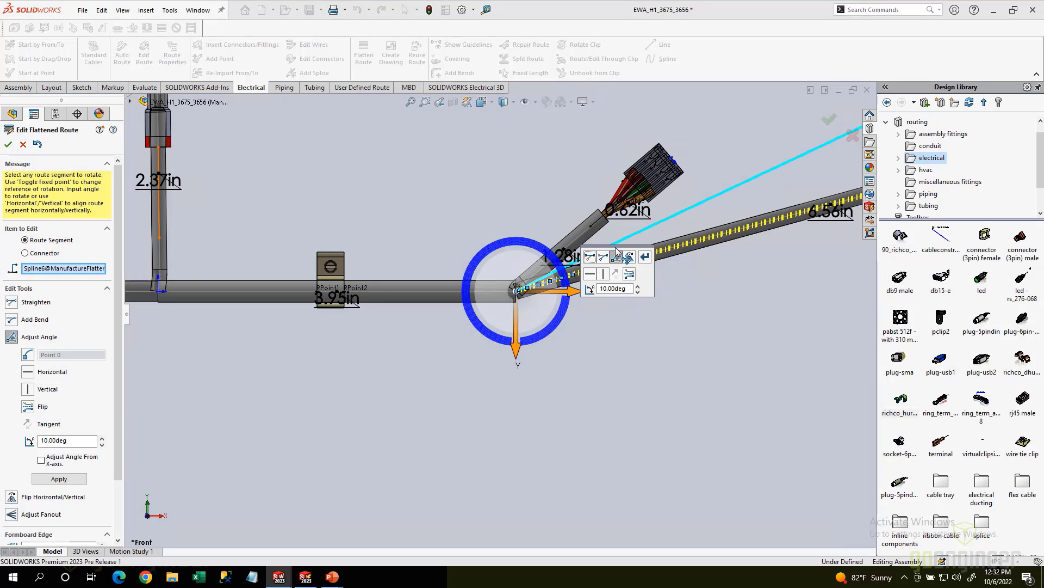
drag(616, 252, 385, 349)
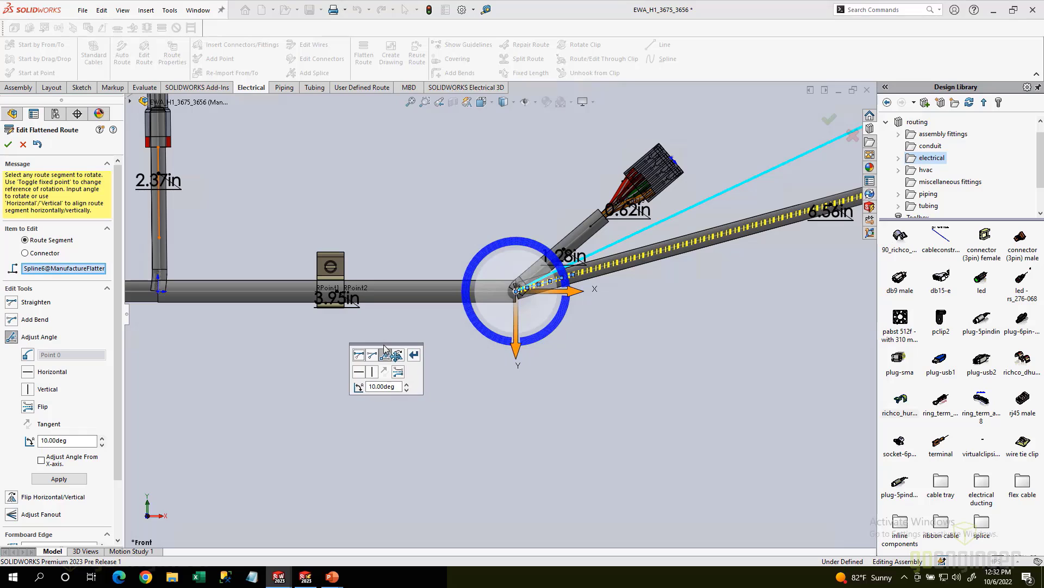
click(359, 373)
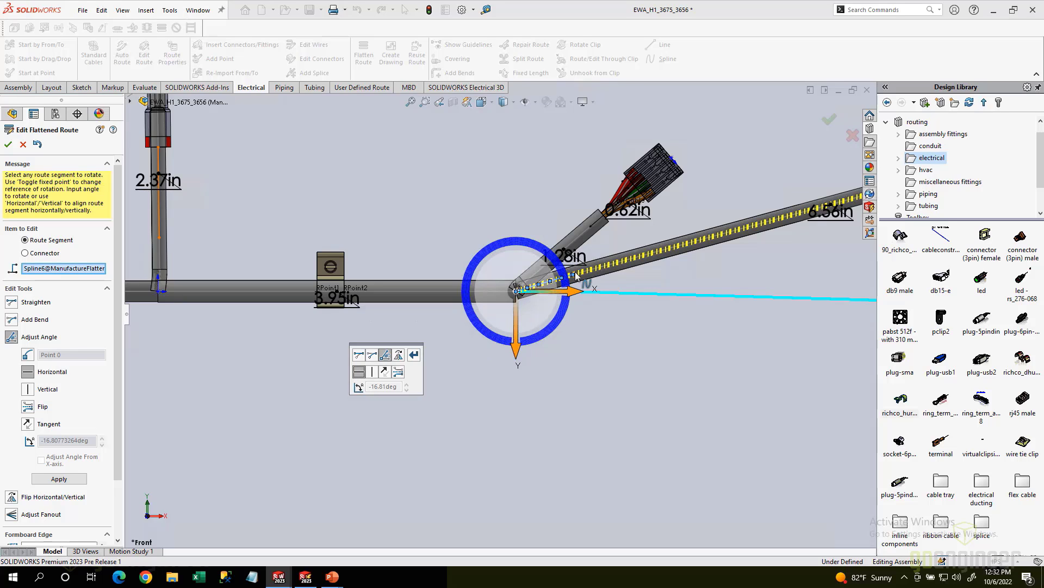
click(413, 355)
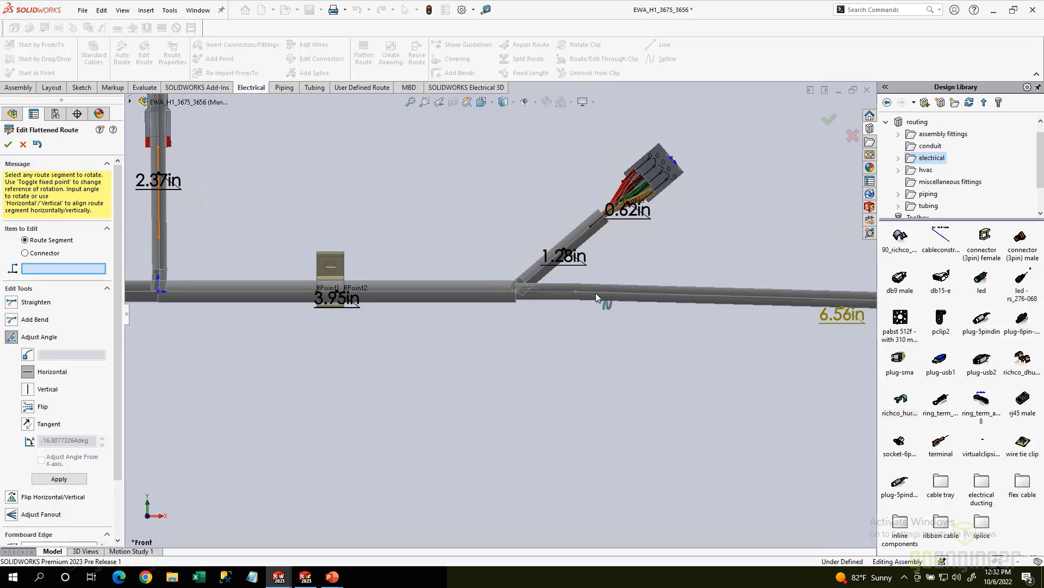
click(595, 291)
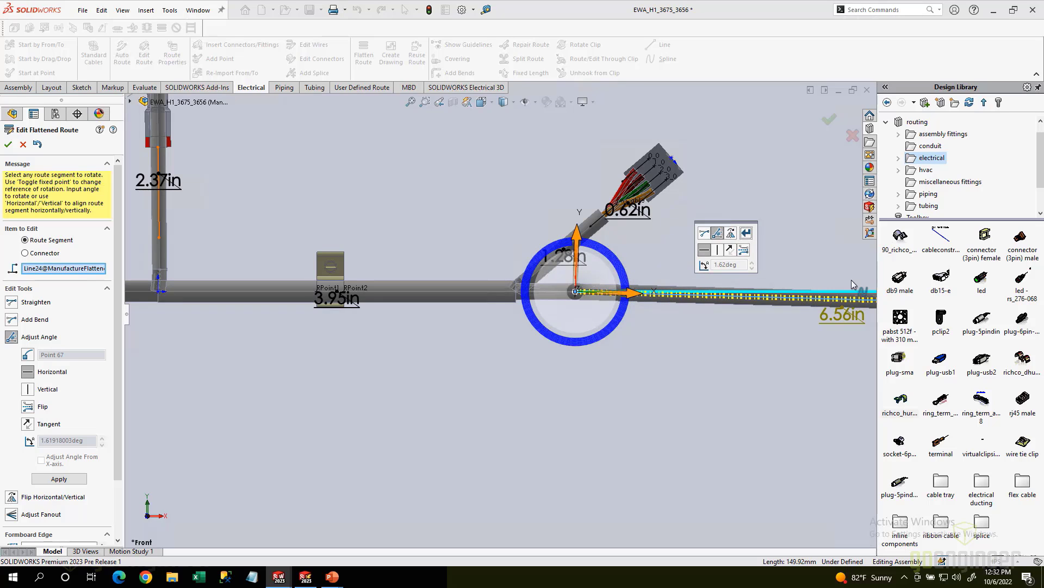
click(749, 234)
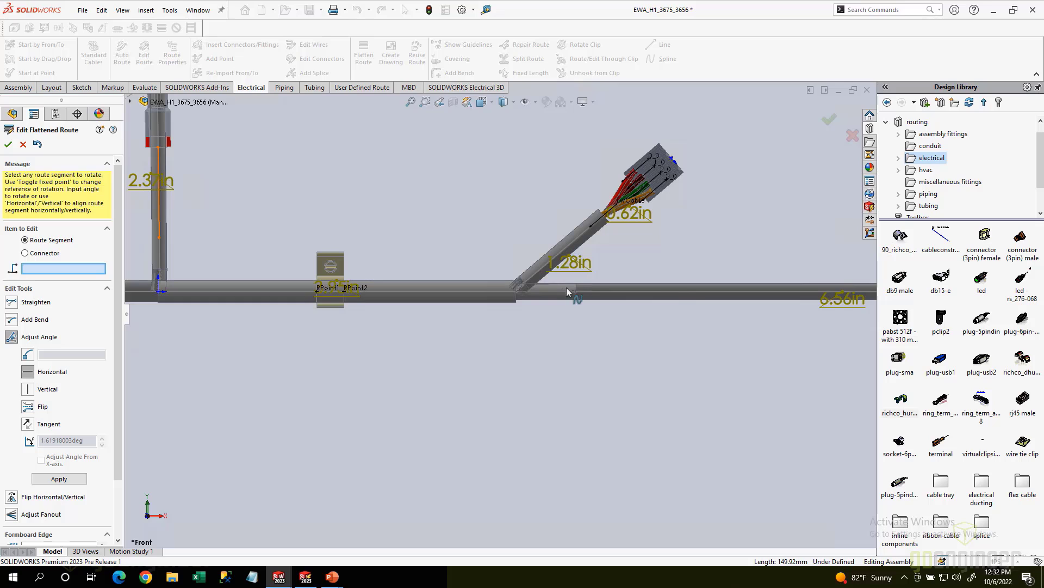
Step: Rotate the 6.56 in end branch by about -91.57 degrees around its junction so that it points downward
click(550, 291)
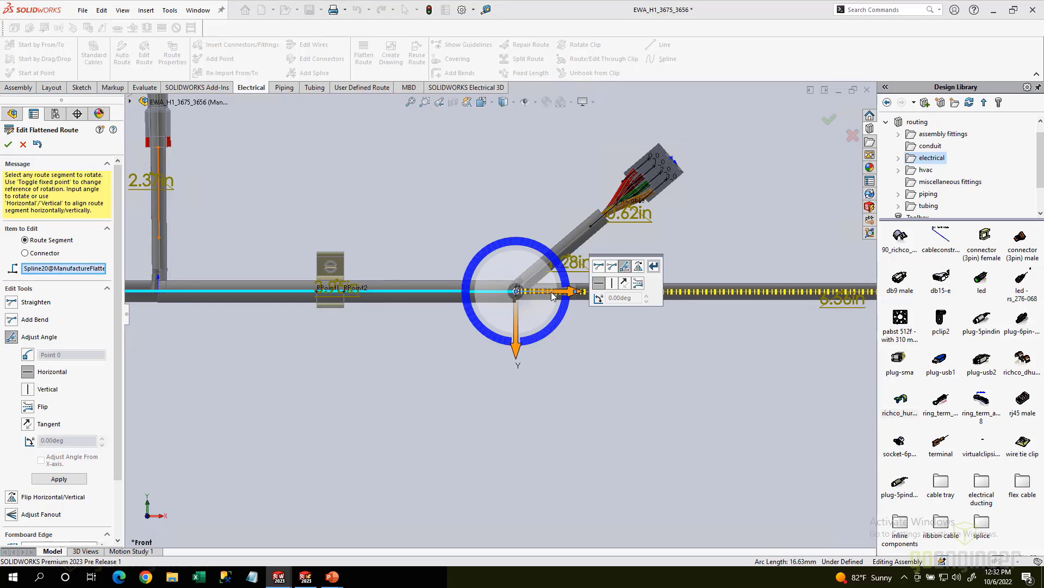
click(601, 284)
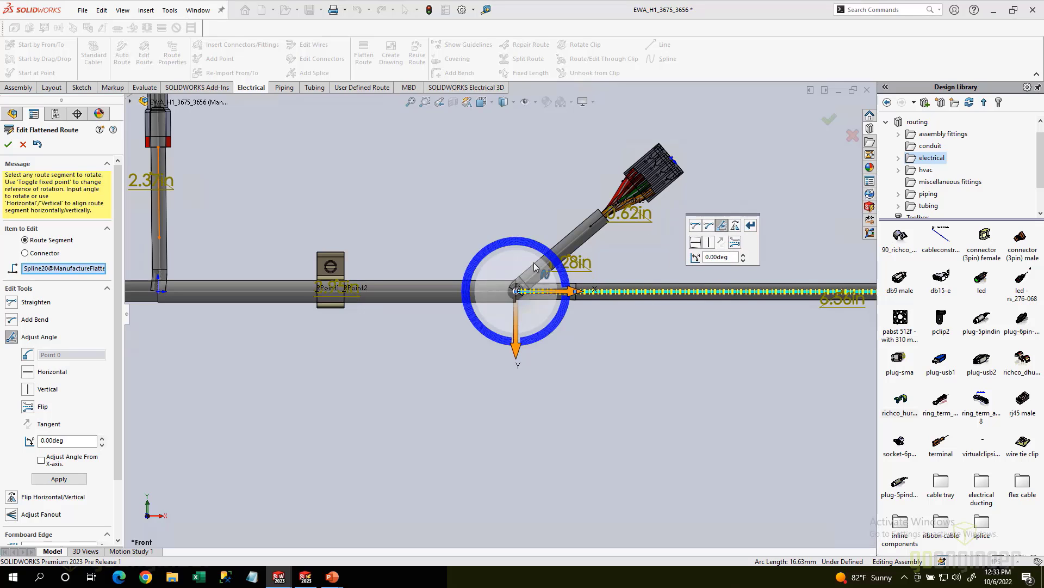
drag(488, 253, 544, 282)
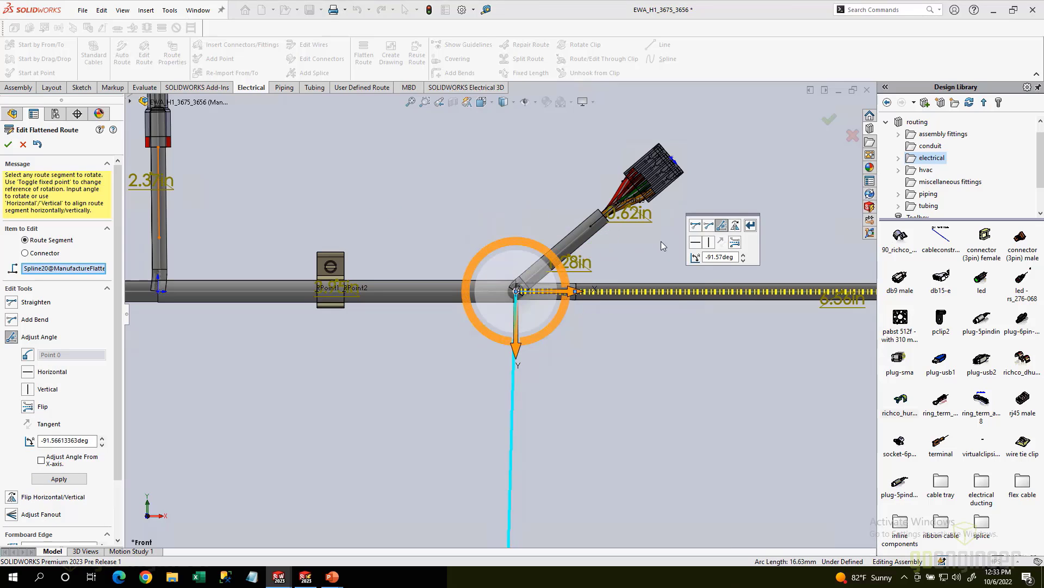
click(751, 227)
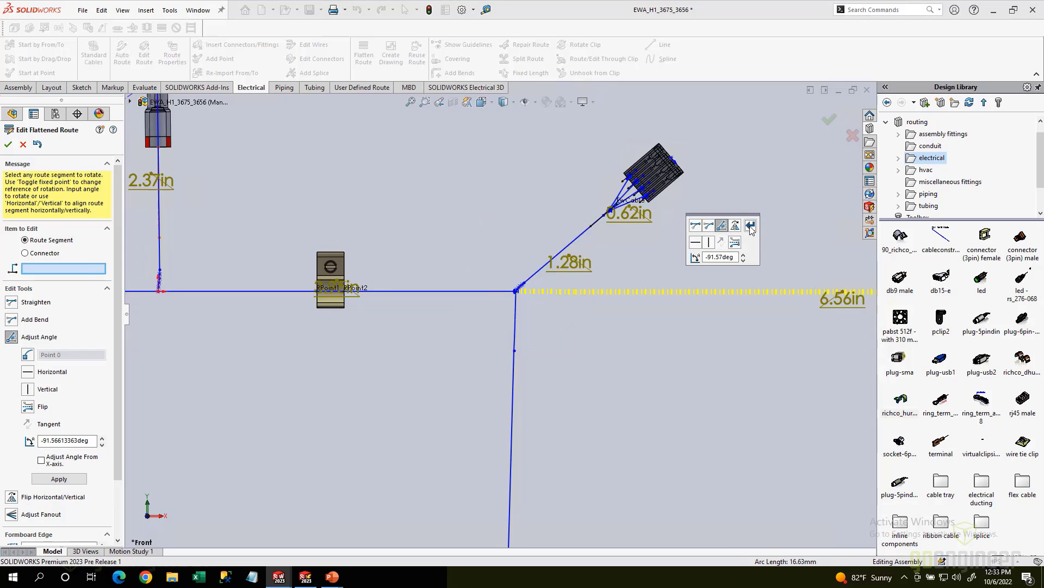
Step: Rotate the 1.28 in connector branch at the same junction by about 50.31 degrees so that it points upward
scroll(522, 285, down, 3)
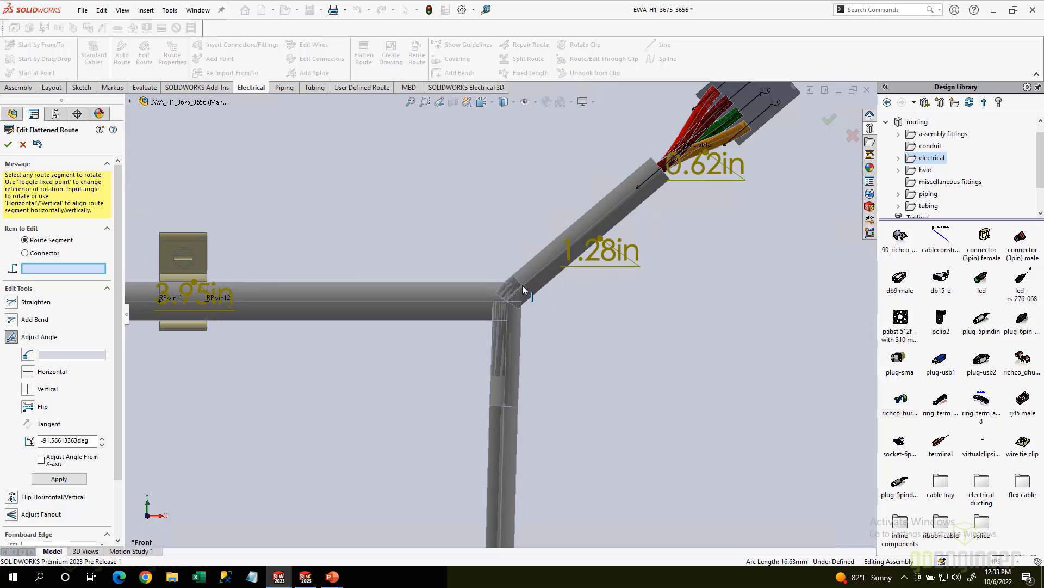
click(517, 288)
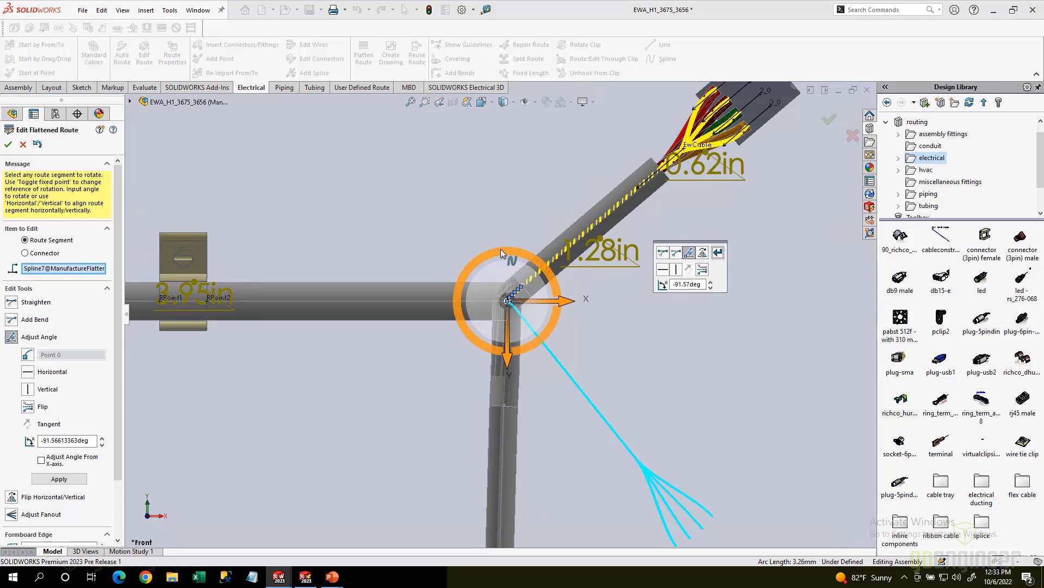
drag(501, 249, 483, 343)
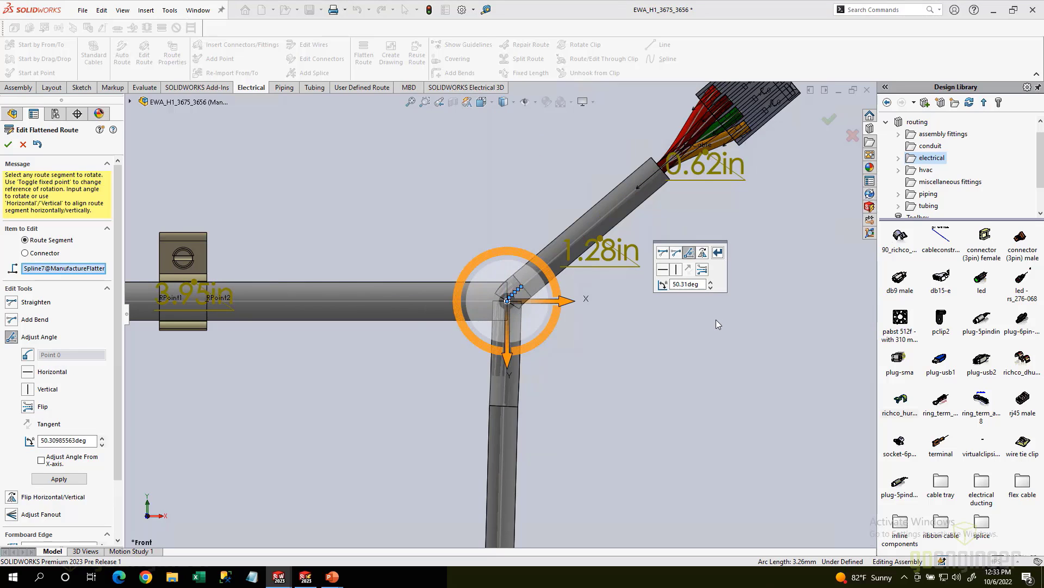
click(718, 252)
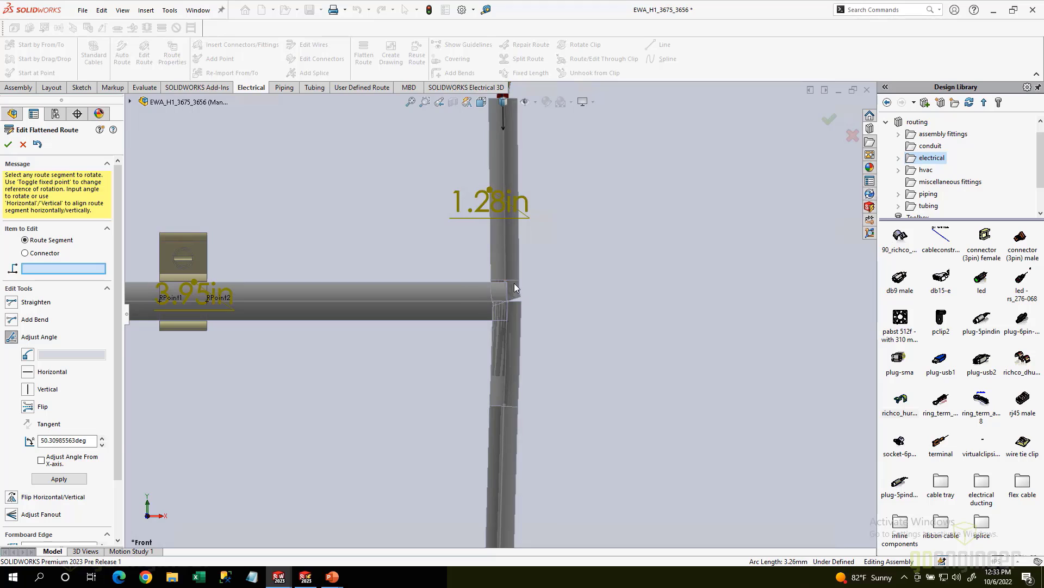
Step: Rotate the 2.37 in connector branch of the loop nearest the end junction by about 42.59 degrees toward its open stub
scroll(511, 286, up, 5)
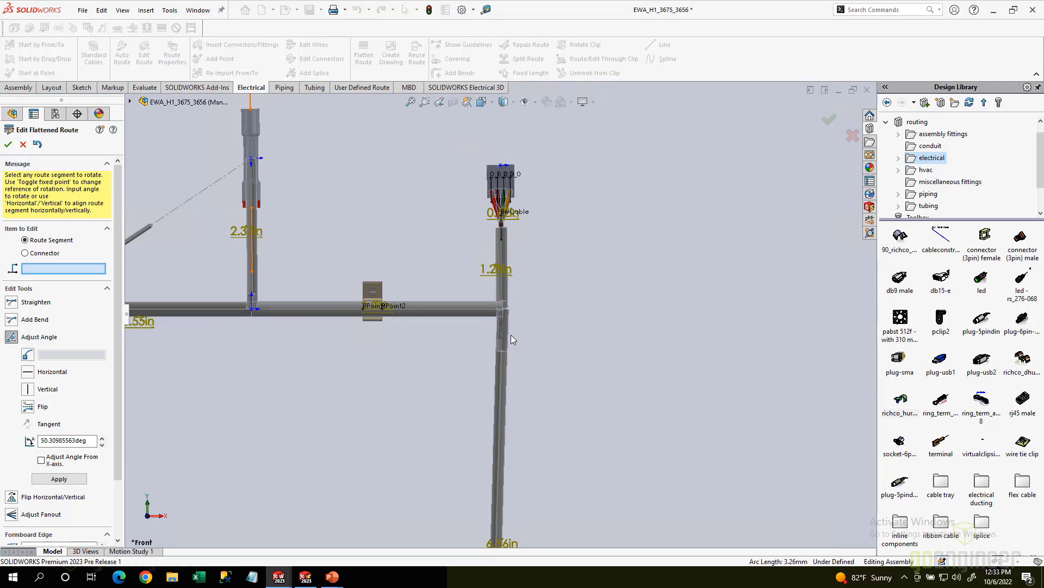
scroll(346, 283, up, 3)
scroll(348, 283, down, 2)
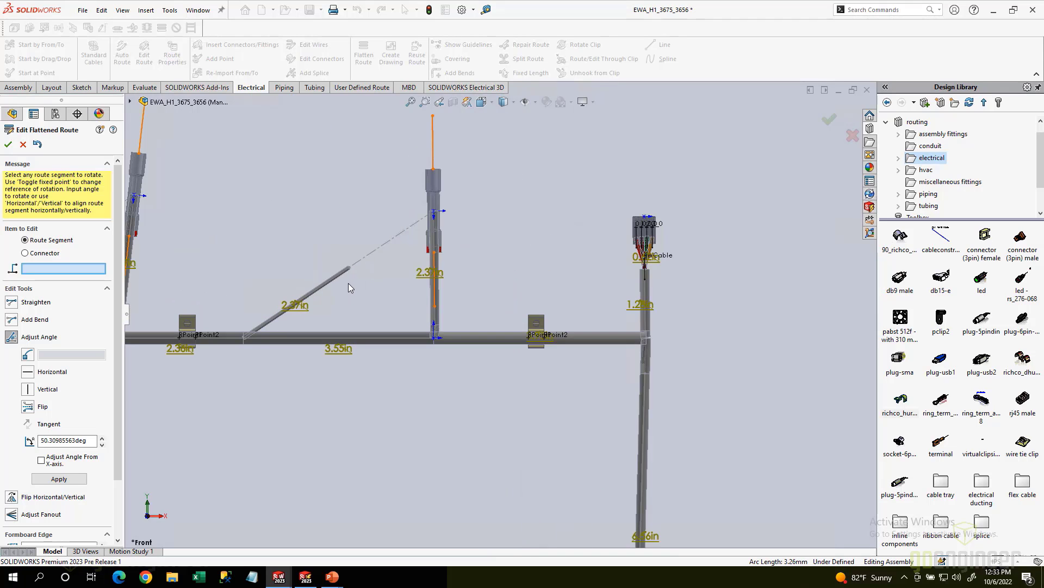
scroll(416, 239, down, 2)
scroll(478, 202, down, 1)
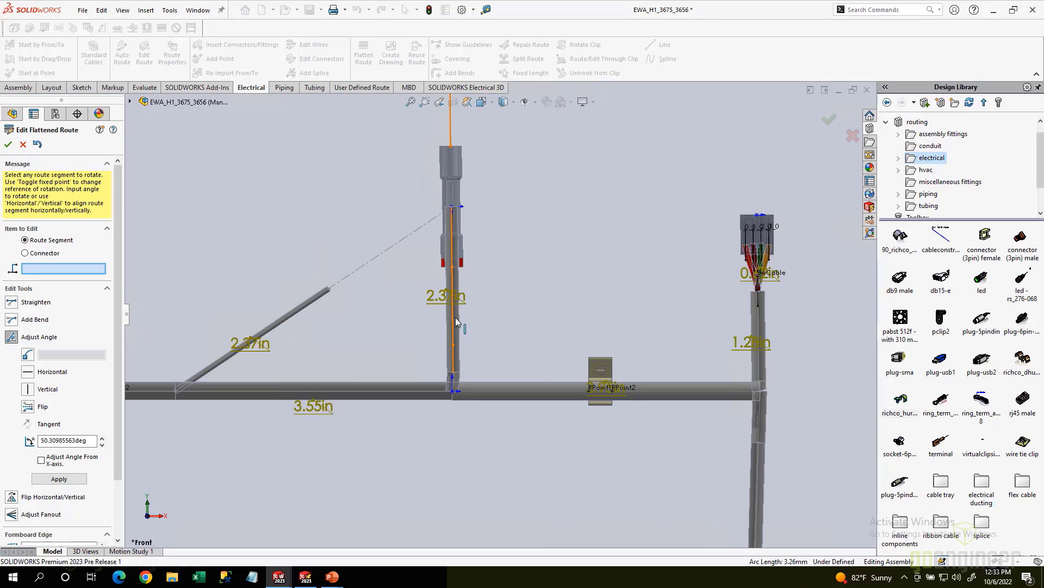
click(452, 376)
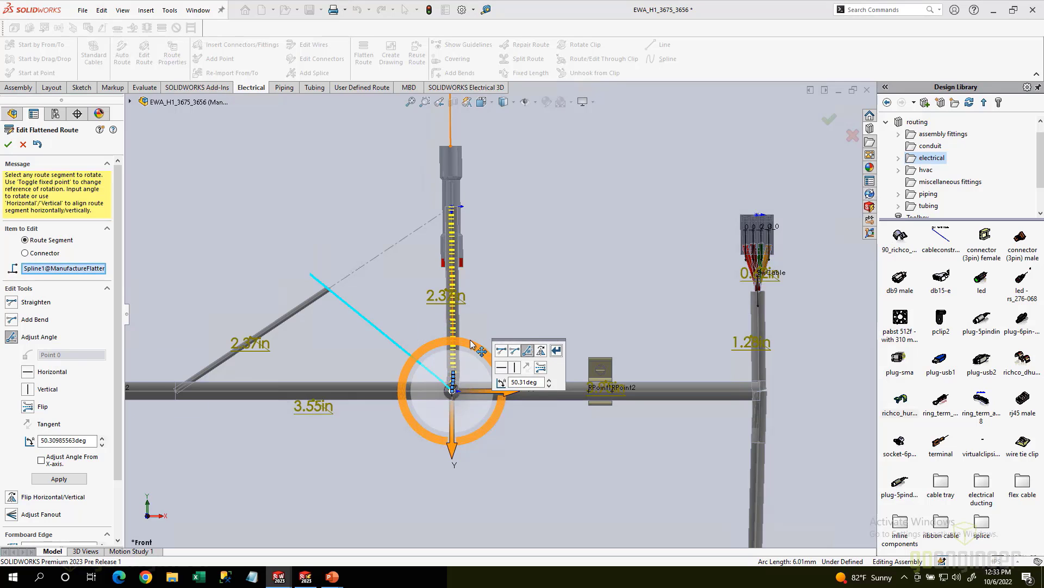
drag(473, 342, 471, 346)
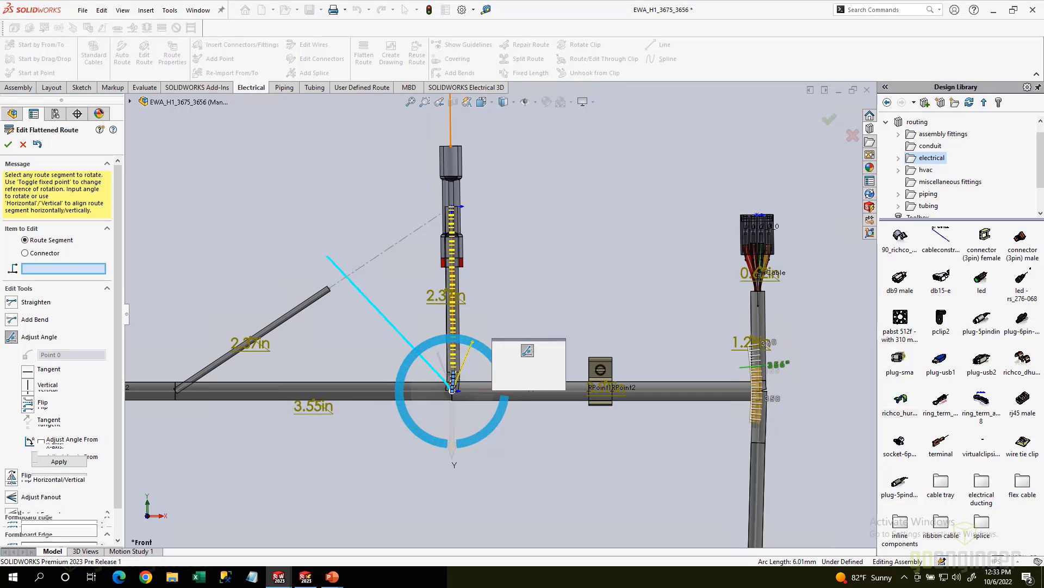
click(658, 324)
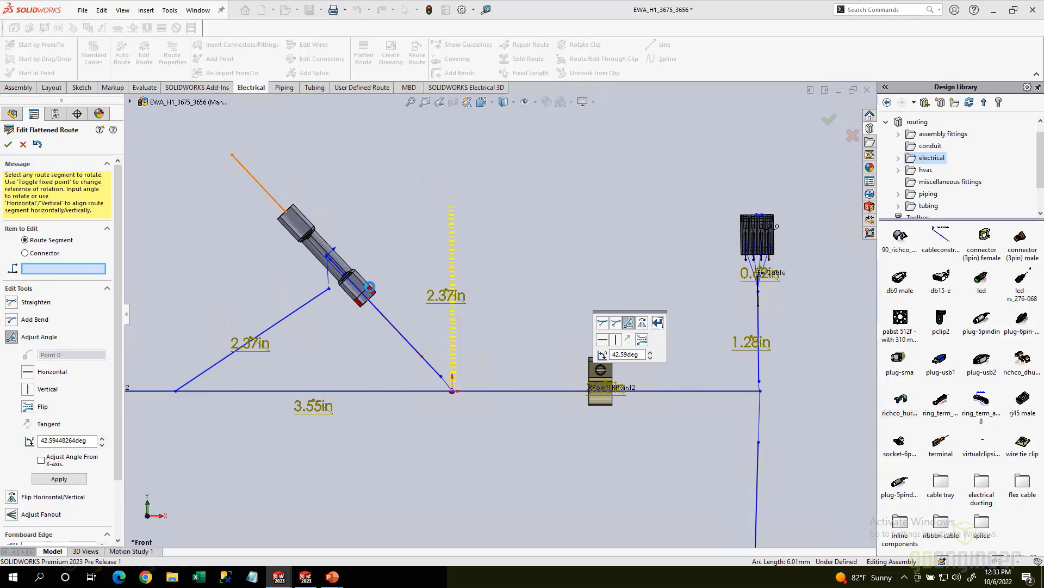
Step: Rotate the open 2.37 in stub of that loop by about 23.29 degrees toward the connector branch
click(290, 316)
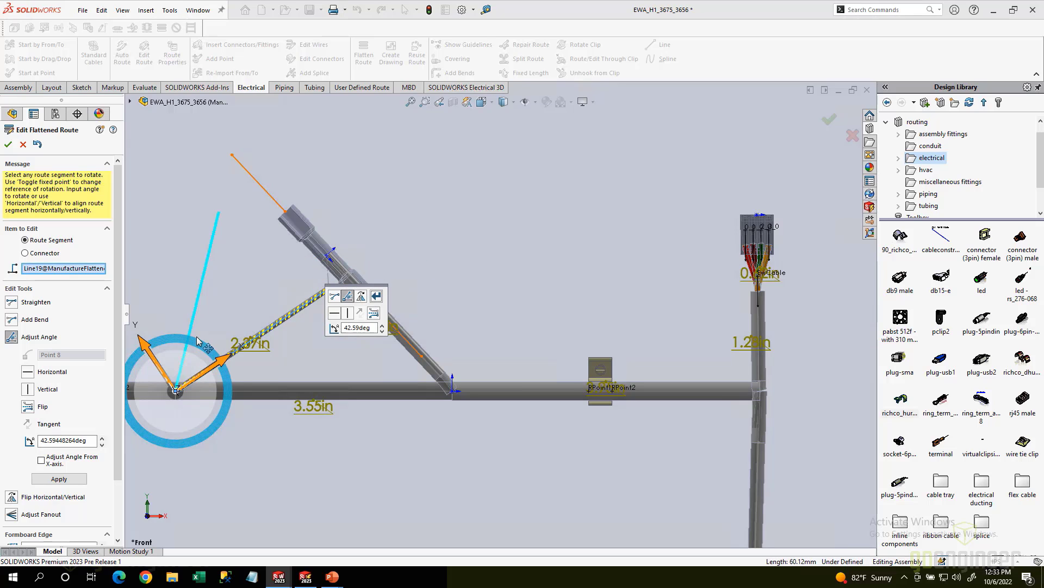
drag(198, 341, 217, 358)
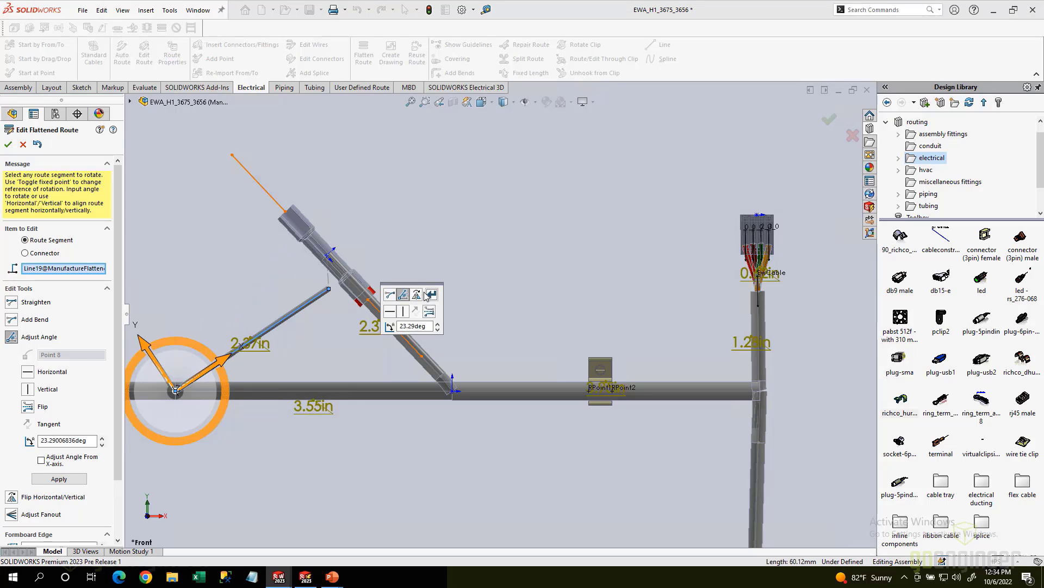
click(427, 294)
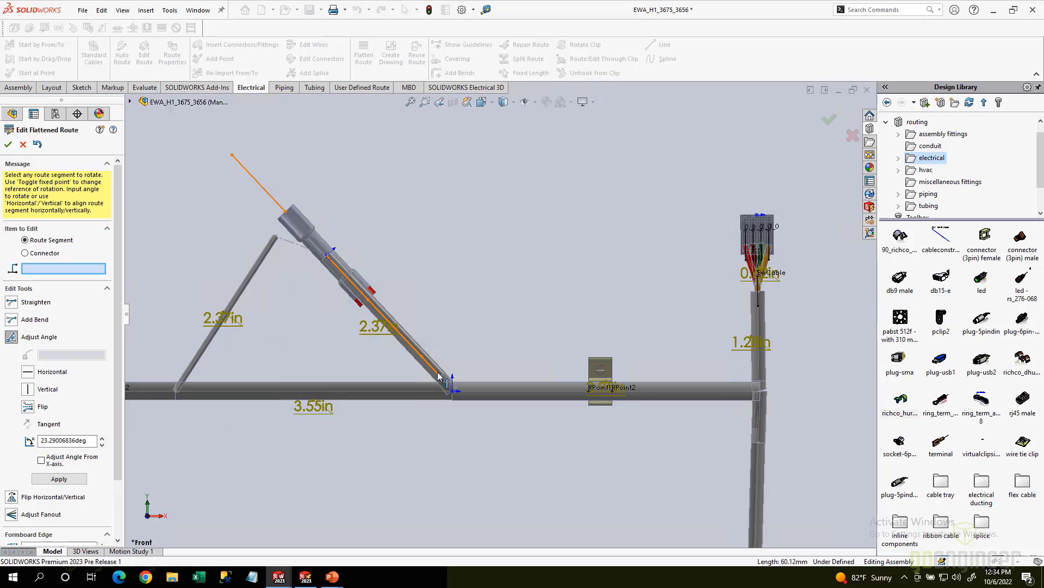
Step: Rotate the straight segment of that loop's connector branch by about 6.21 degrees so its connector meets the stub's end
click(436, 374)
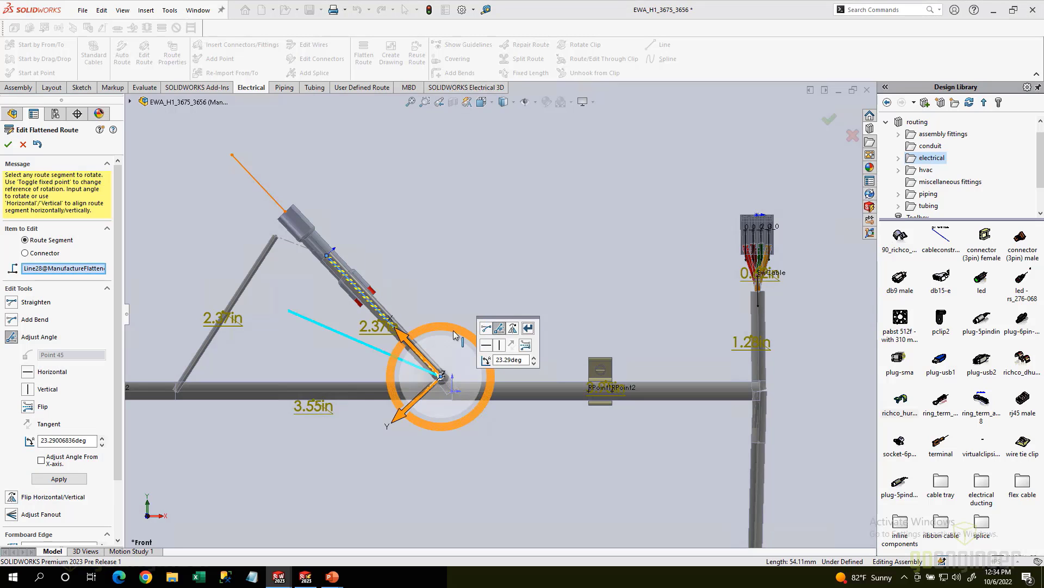
drag(452, 332, 460, 343)
click(611, 301)
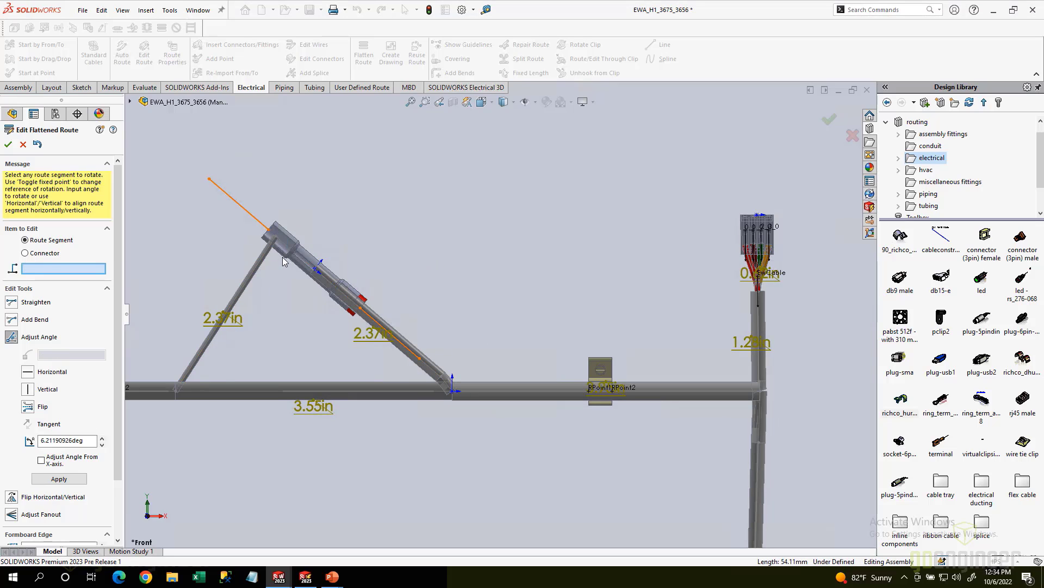
scroll(300, 291, up, 3)
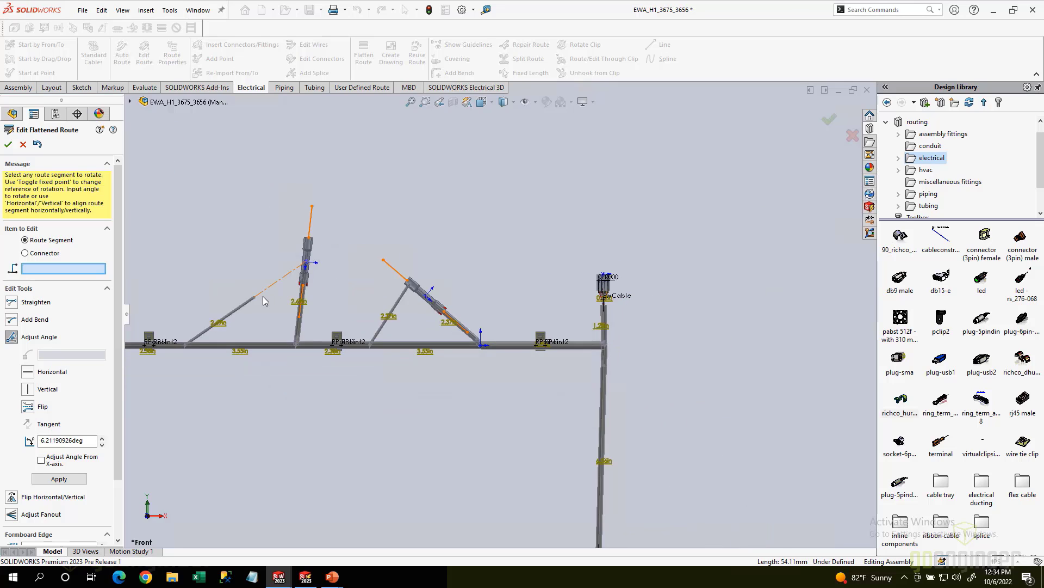
scroll(263, 297, down, 3)
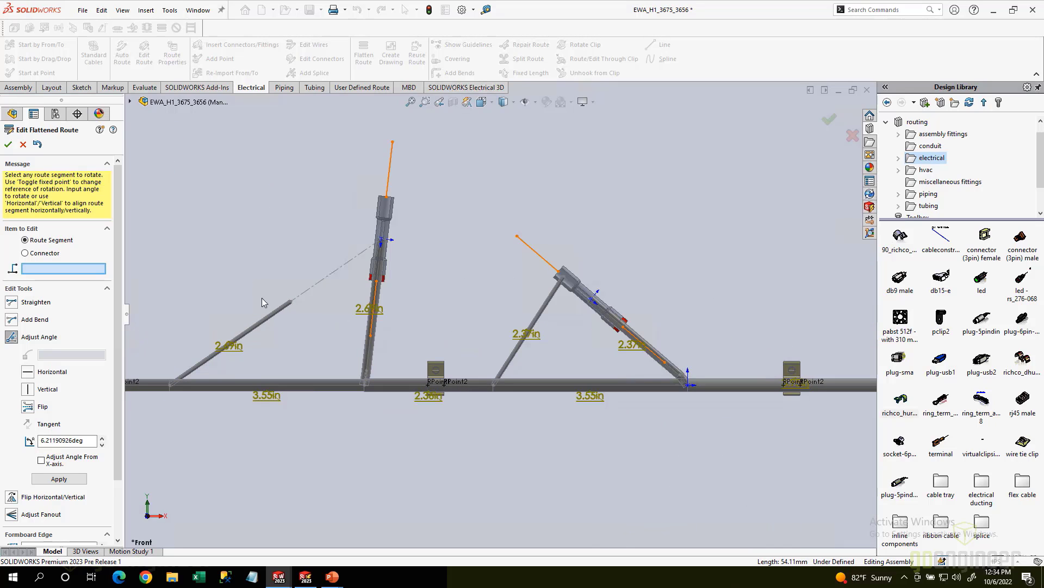
Step: Rotate the open 2.69 in stub of the second loop from the end junction by about 37.23 degrees to stand it steeper
click(211, 362)
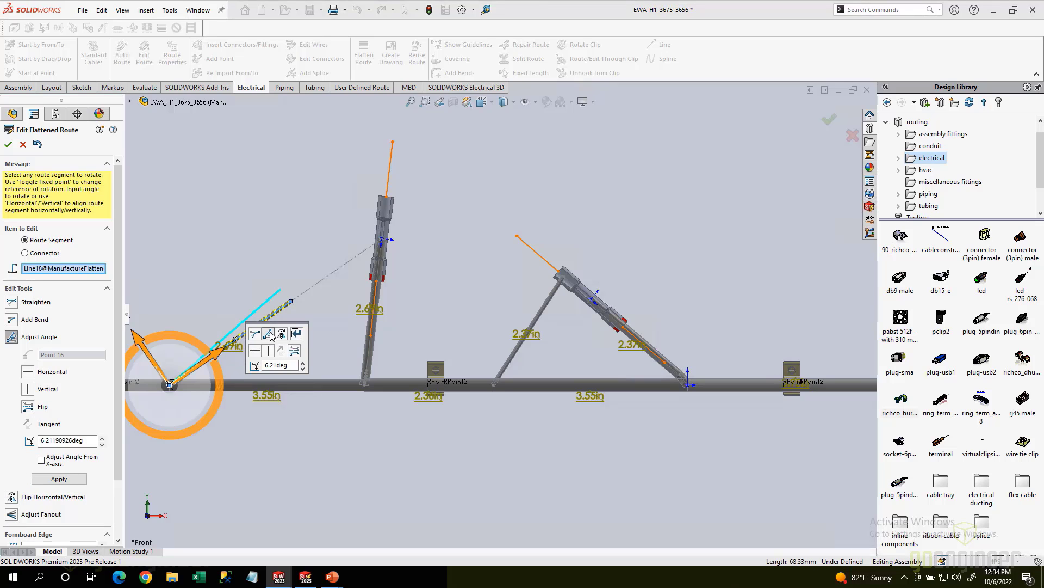
drag(197, 345, 169, 328)
click(297, 334)
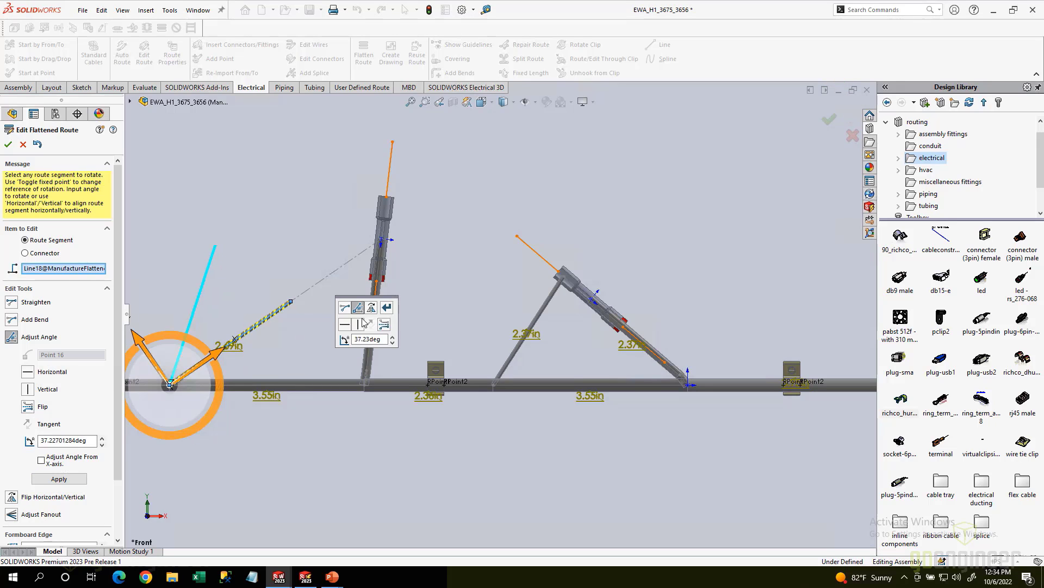
click(386, 308)
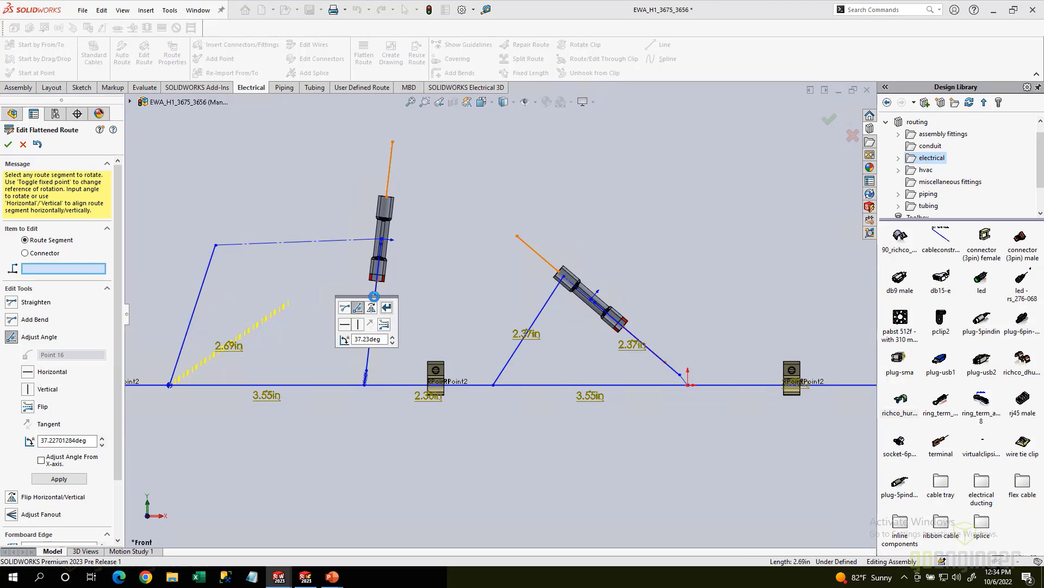
Step: Rotate the 2.69 in connector branch of the second loop by about 19.38 degrees toward its open stub
click(373, 317)
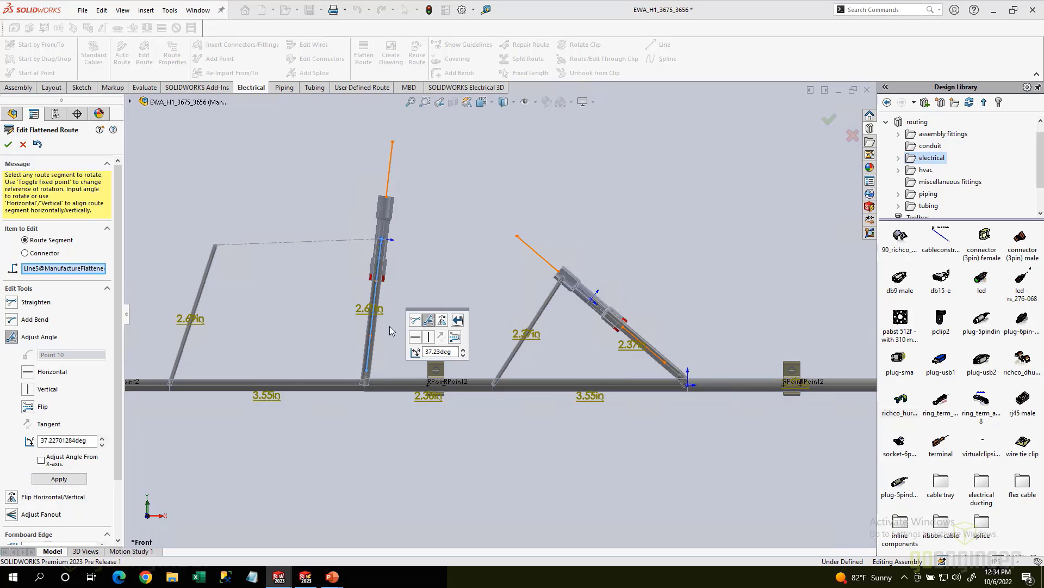
drag(359, 326, 370, 323)
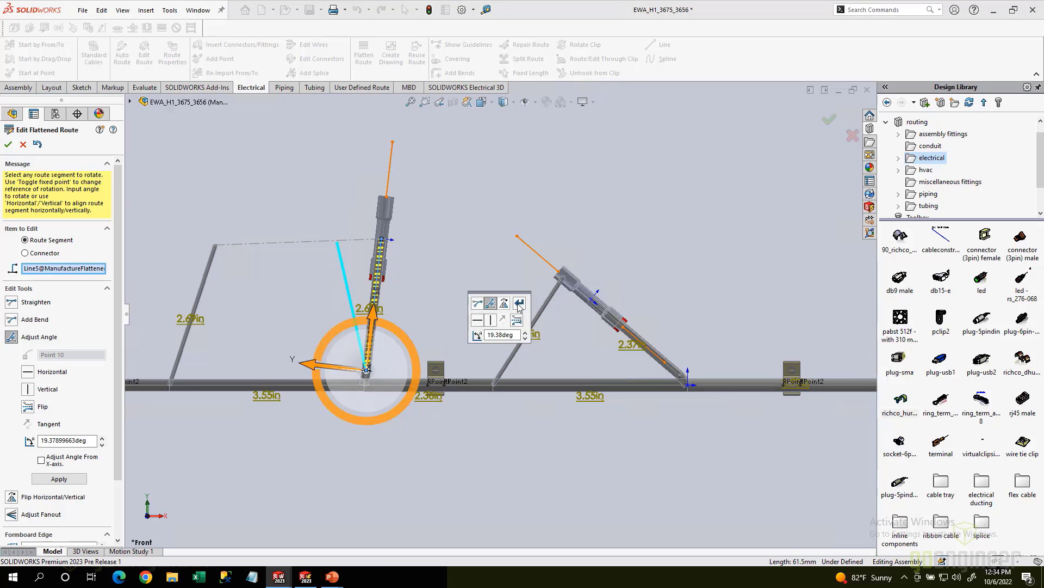
click(518, 306)
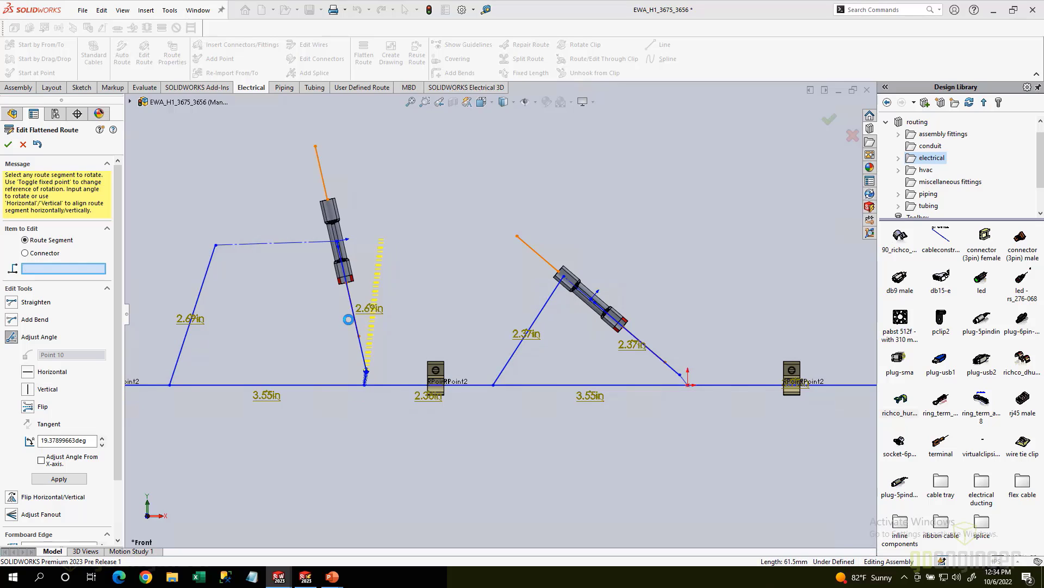
Step: Add a bend of about 78.97 degrees with 10 mm radius at 36% along that connector branch, turning its connector toward the stub
click(12, 320)
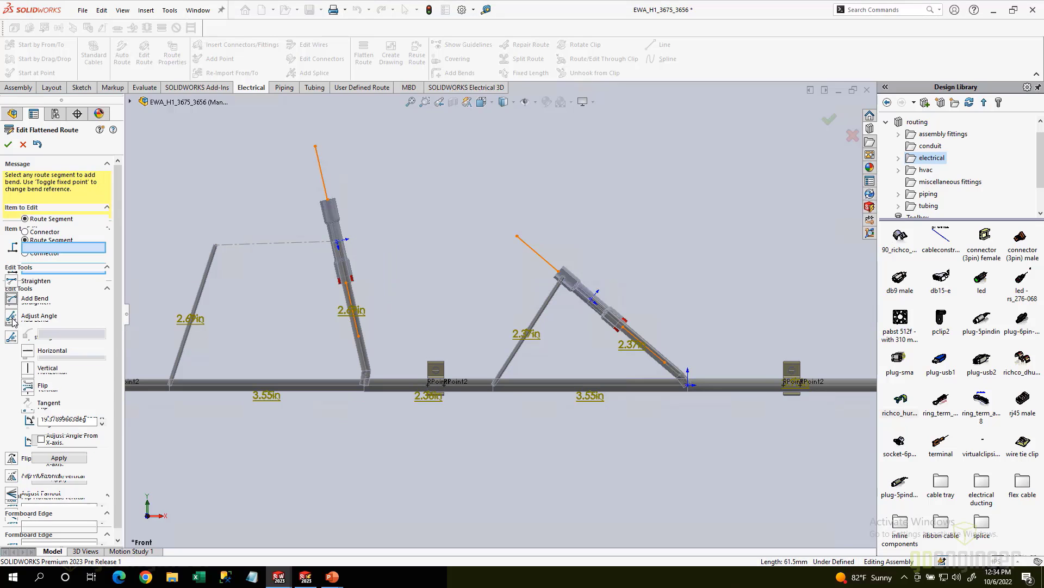
click(355, 327)
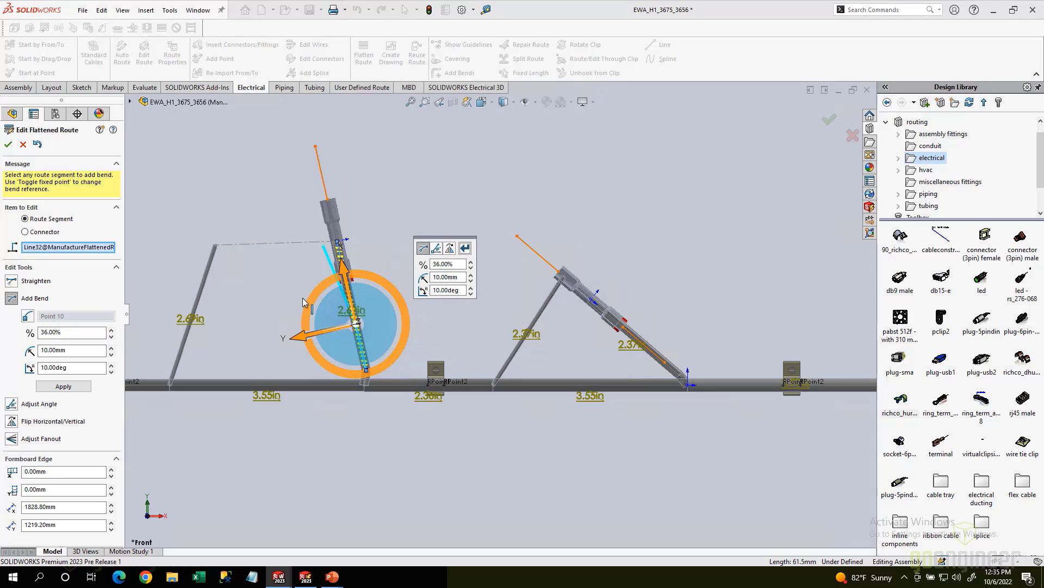
drag(316, 293, 309, 347)
click(464, 248)
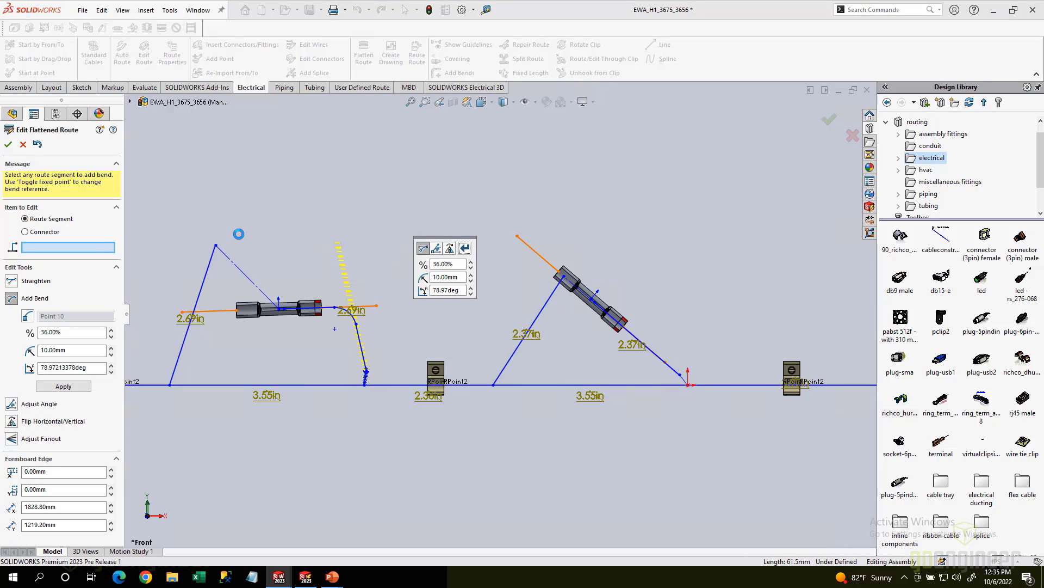
Step: Add a bend of about -95.98 degrees with 10 mm radius at 55% along the open stub so it curves to the connector
click(196, 311)
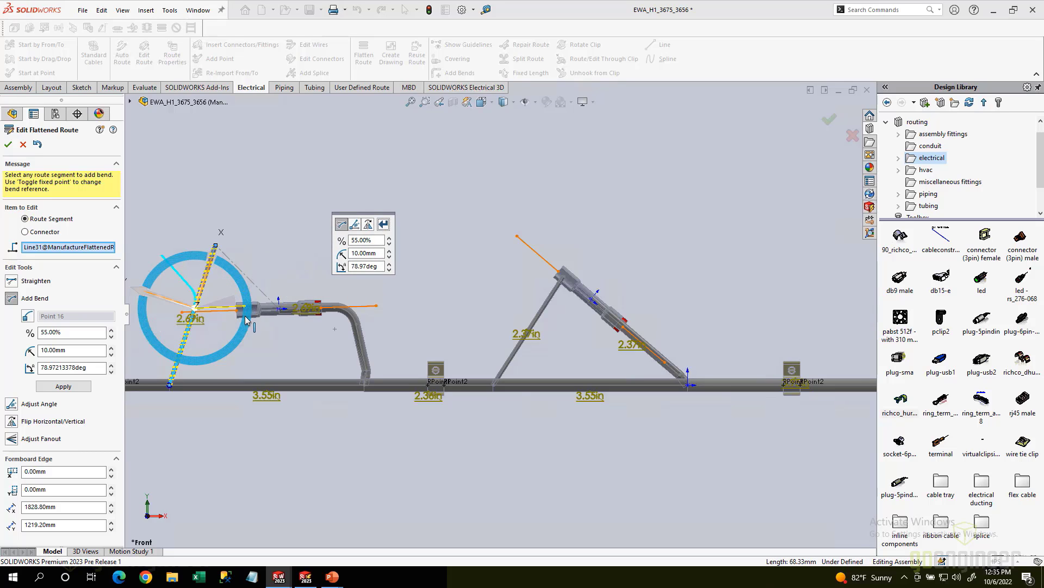
drag(247, 321, 162, 359)
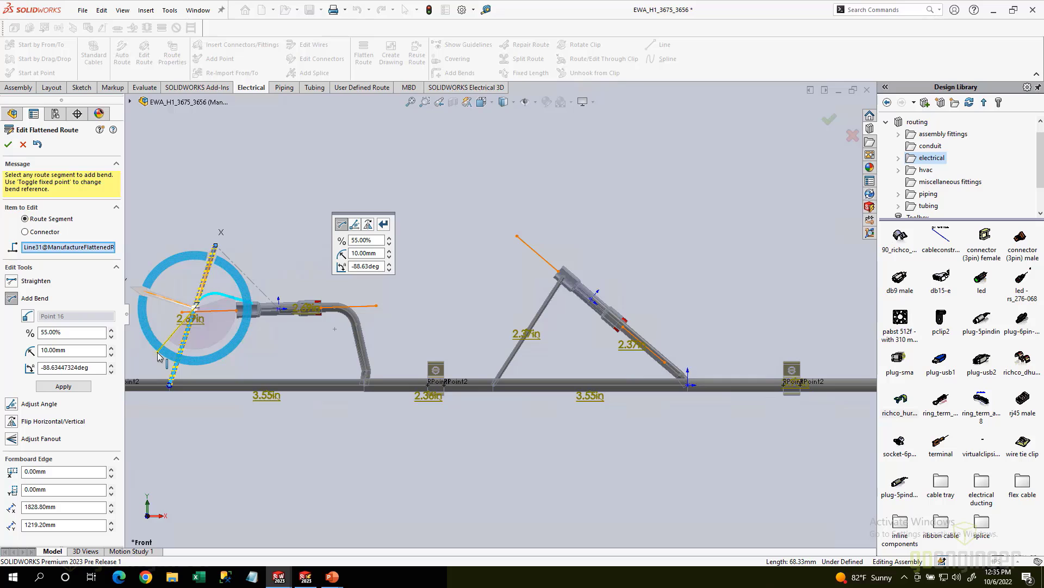
drag(157, 355, 156, 356)
click(388, 220)
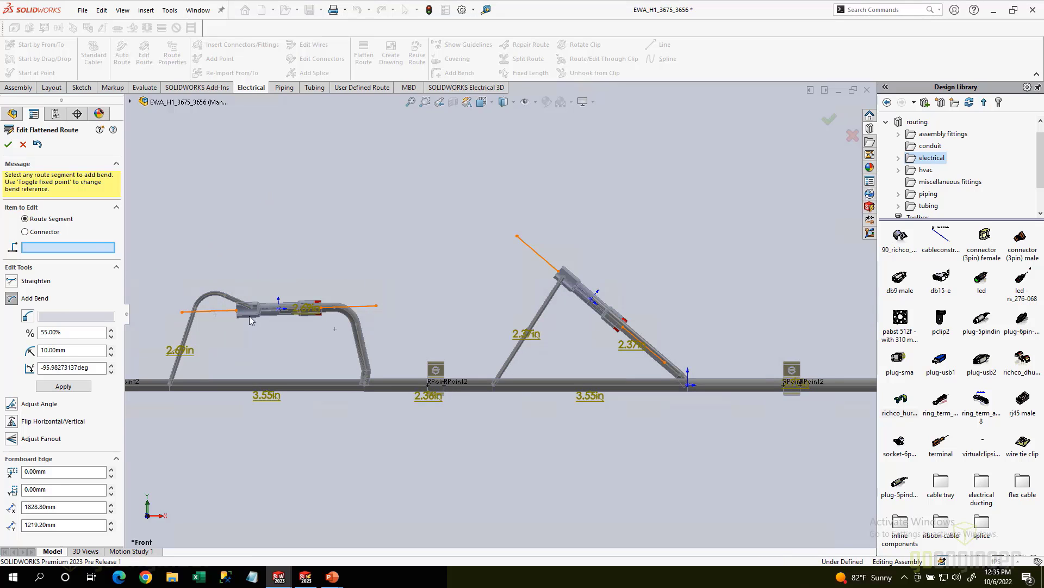
Step: Rotate the upright 2.37 in connector branch of the third loop by about 48.13 degrees toward its open stub
scroll(283, 263, up, 3)
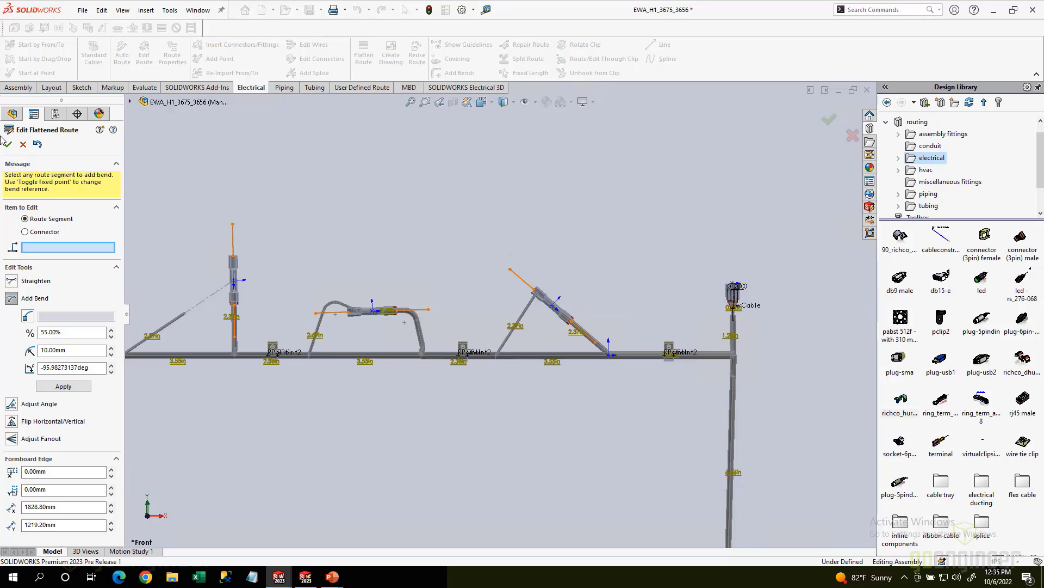
scroll(208, 308, up, 2)
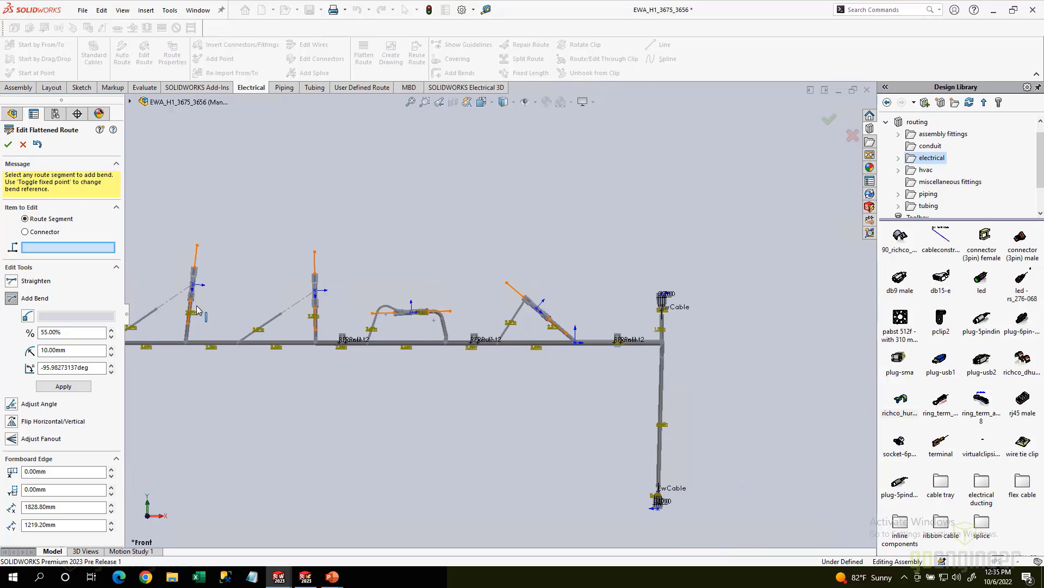
scroll(199, 310, down, 2)
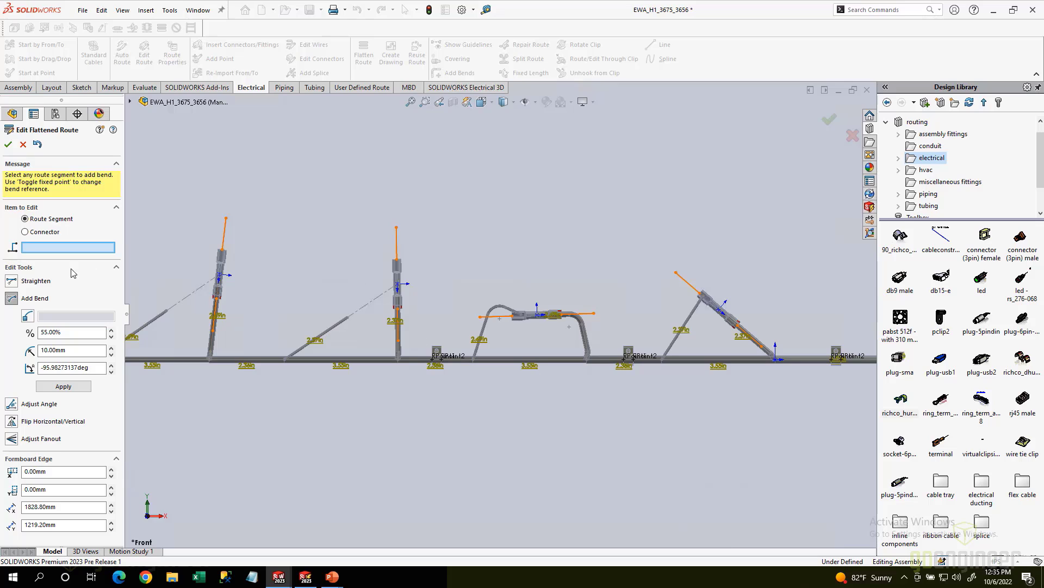
click(11, 404)
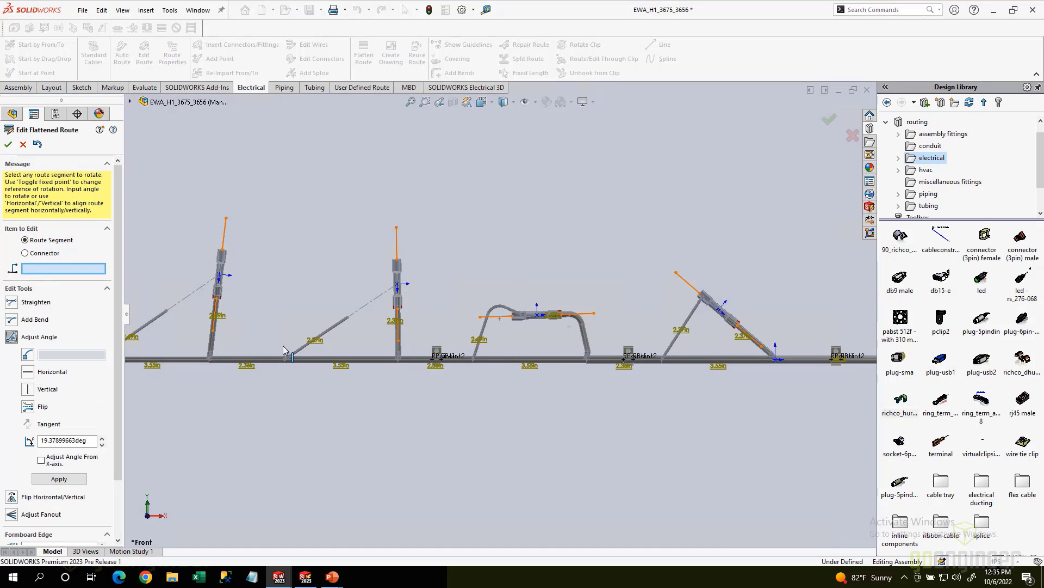
scroll(401, 328, down, 1)
click(403, 340)
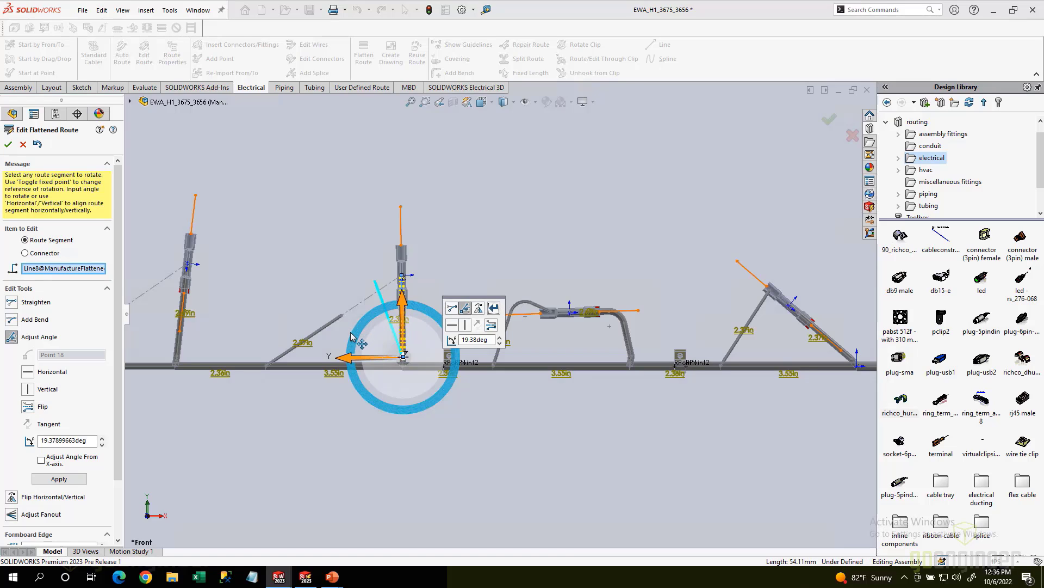
drag(350, 345, 343, 341)
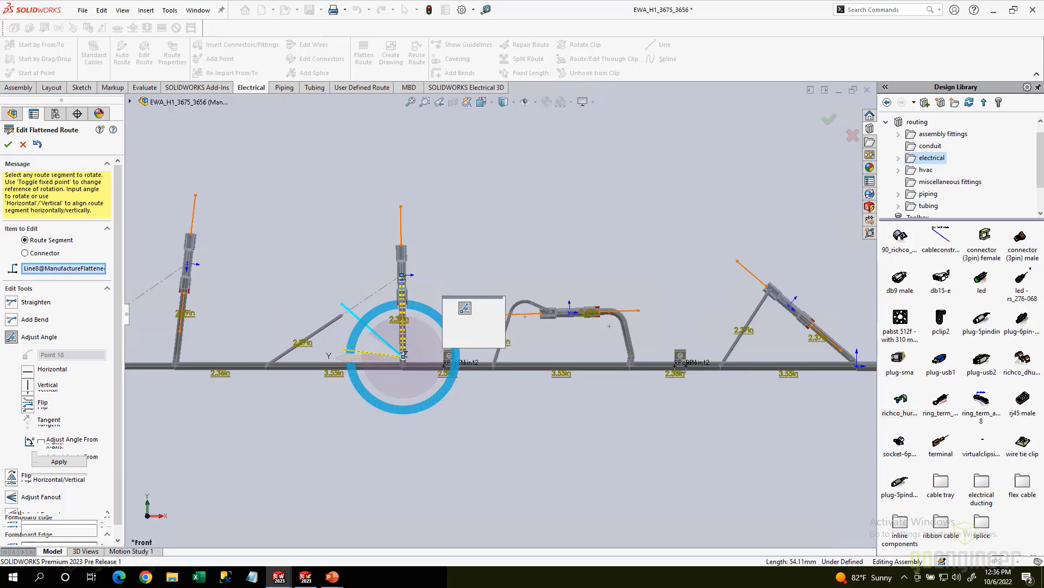
click(575, 270)
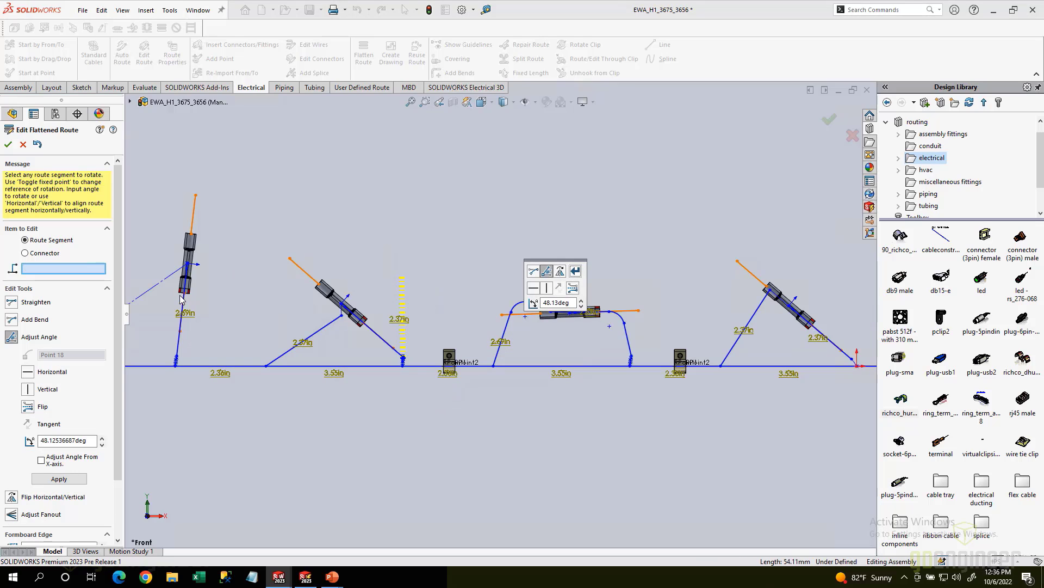
Step: Rotate the 2.69 in connector branch of the fourth loop by about 48.13 degrees toward its stub and finish editing the flattened route
click(185, 314)
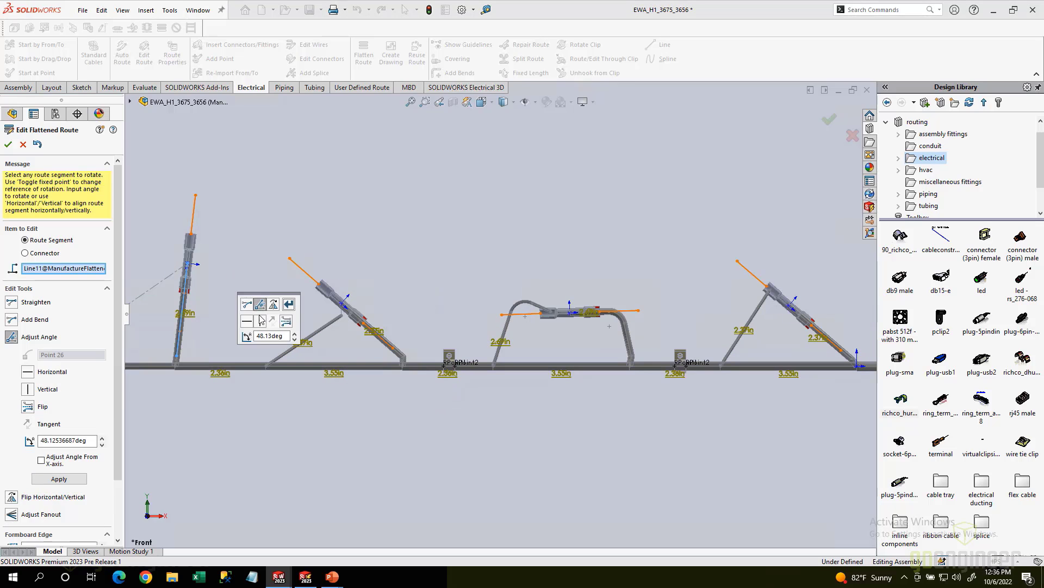
scroll(203, 297, up, 4)
scroll(203, 298, down, 2)
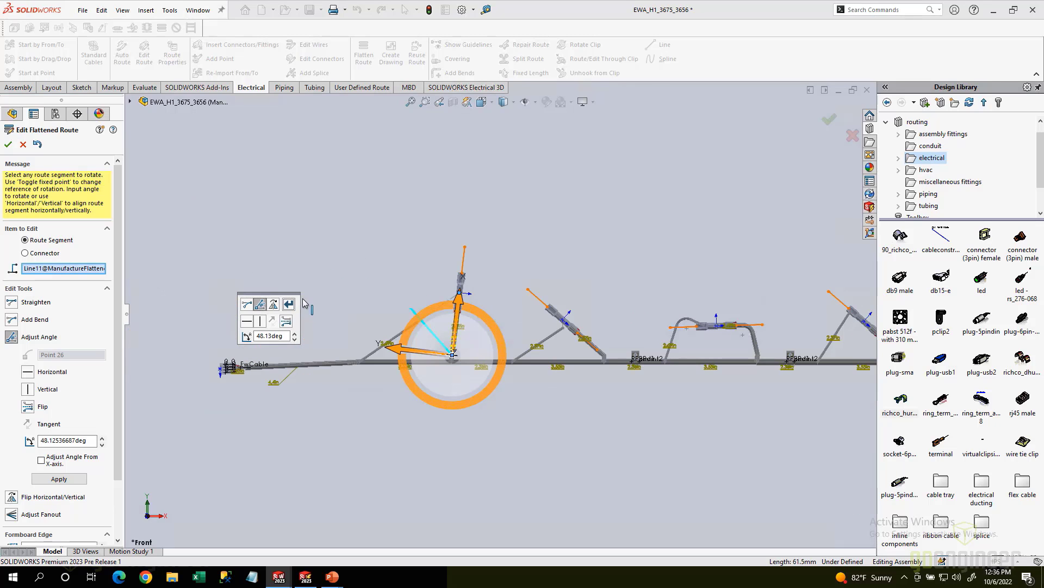
click(290, 305)
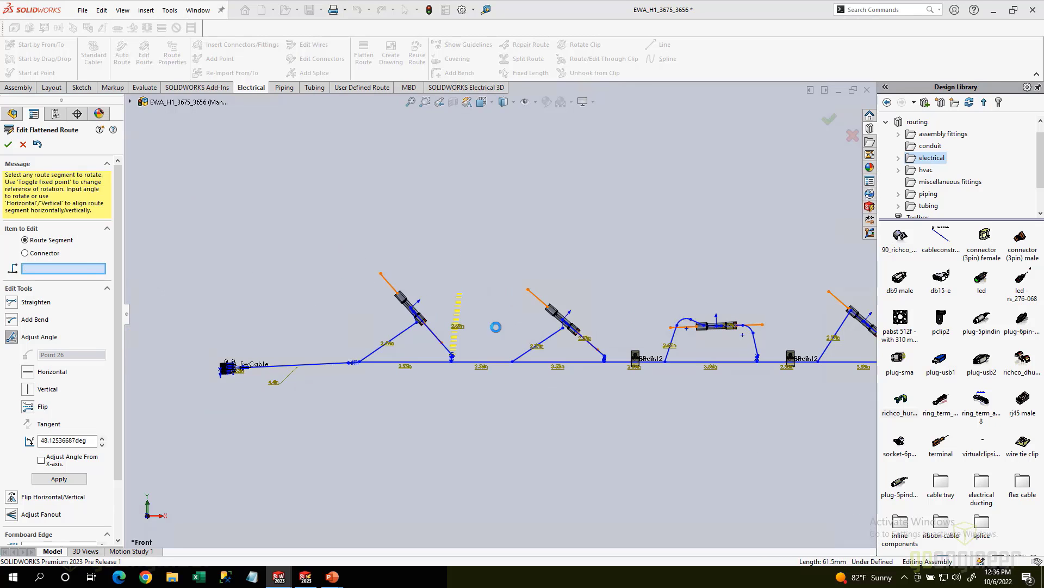
click(8, 144)
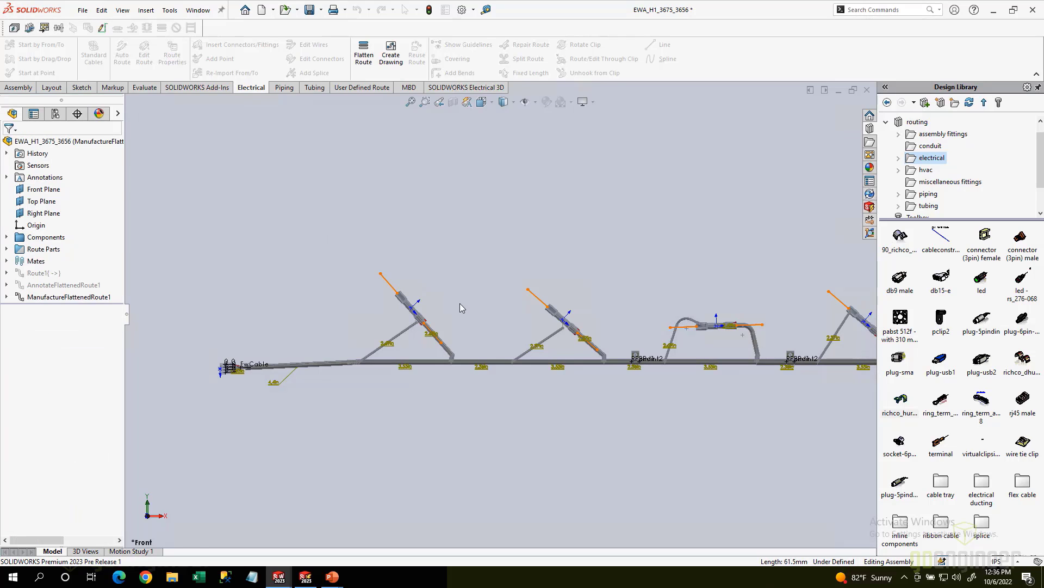
Step: Create a drawing of the flattened route with electrical BOM, cut list, connector tables and balloons, adding a wire length field to the BOM
scroll(459, 303, up, 3)
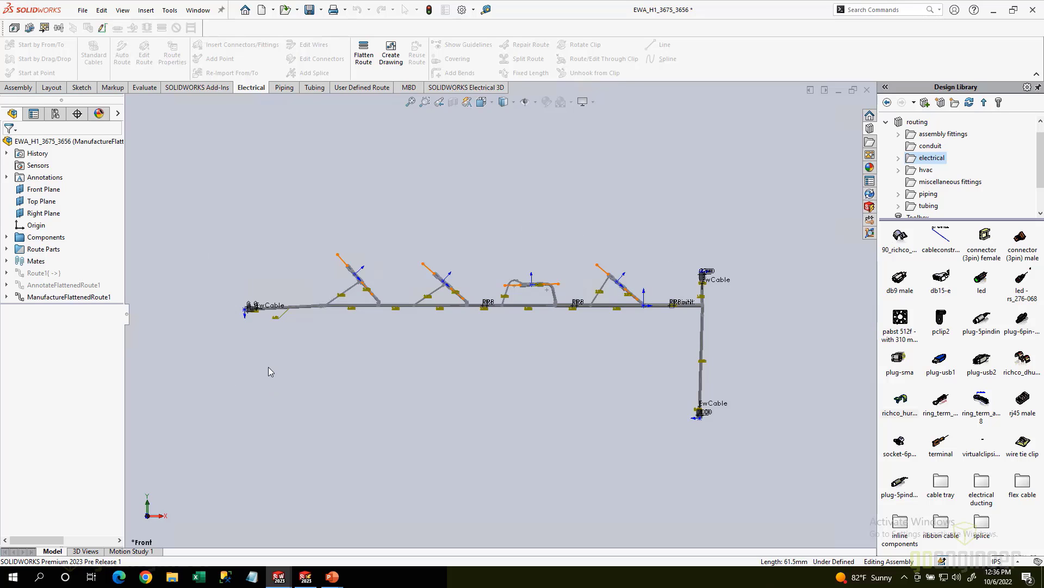
click(391, 56)
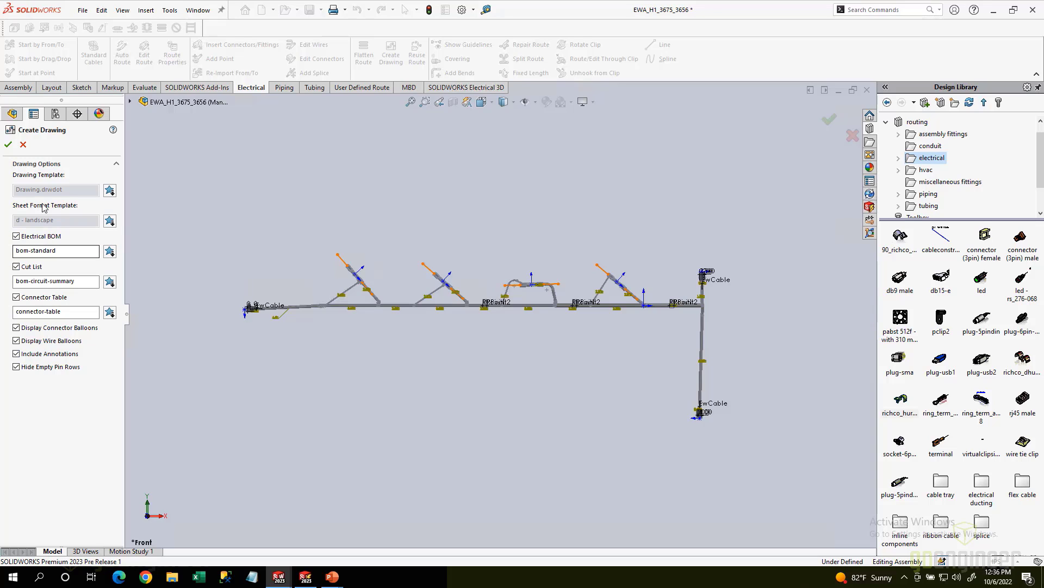
click(8, 144)
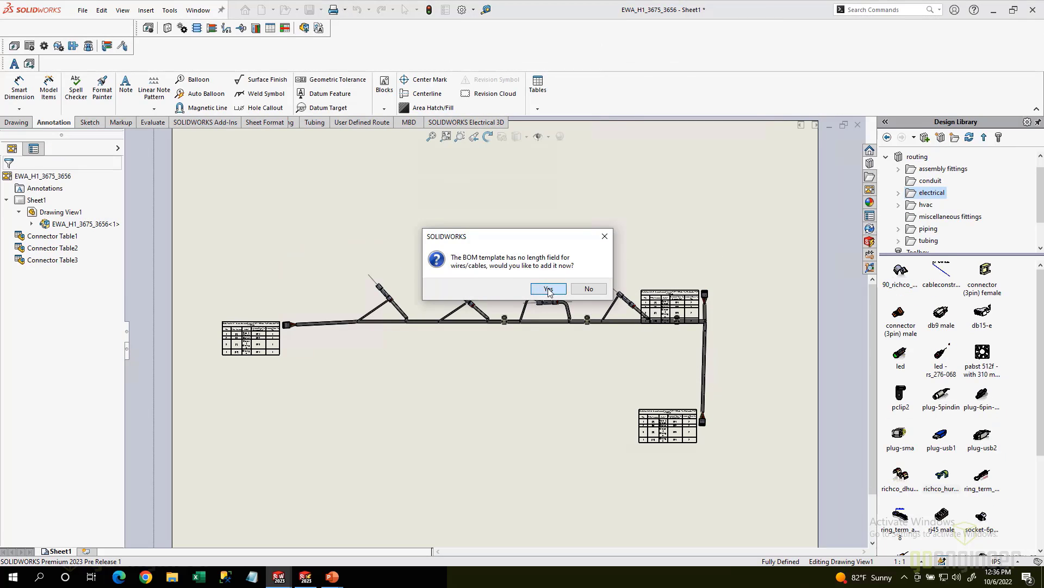
click(548, 288)
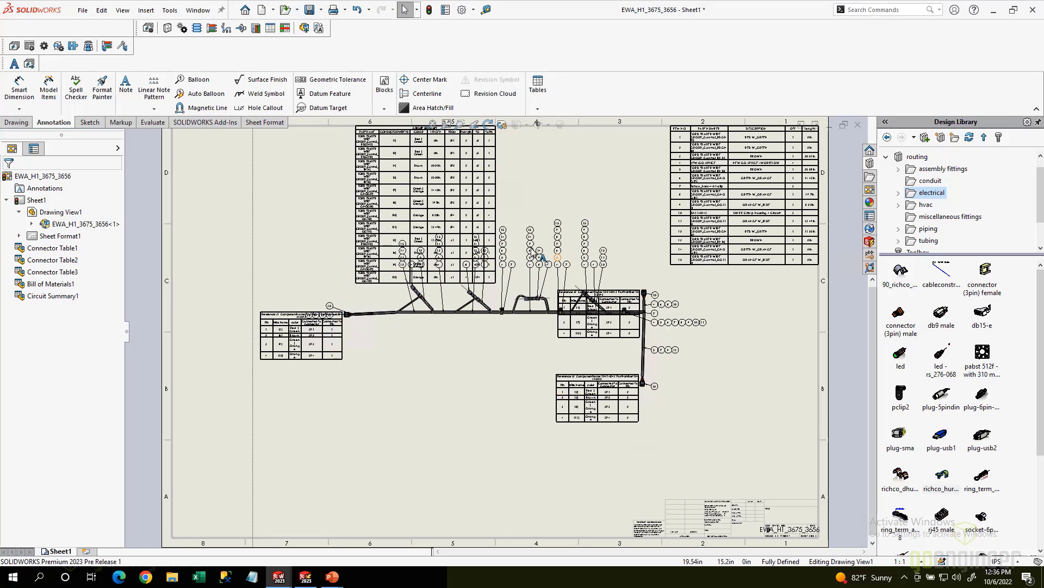
Step: Widen the bill of materials' part number column so each part number fits on one line
middle_drag(564, 212, 460, 287)
scroll(497, 260, down, 4)
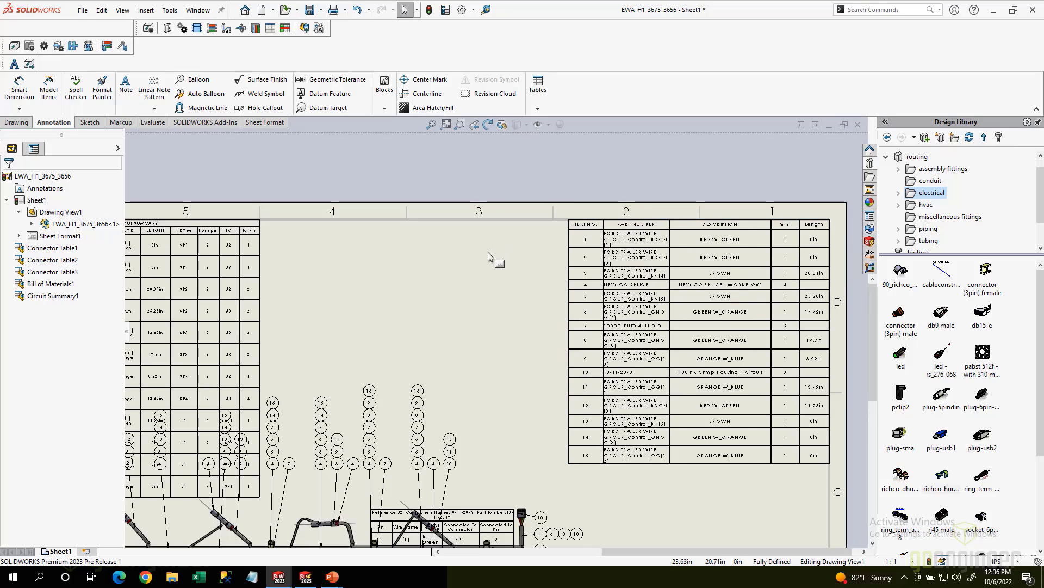
scroll(487, 253, down, 1)
mouse_move(483, 250)
middle_down()
mouse_move(364, 212)
mouse_move(252, 205)
middle_up()
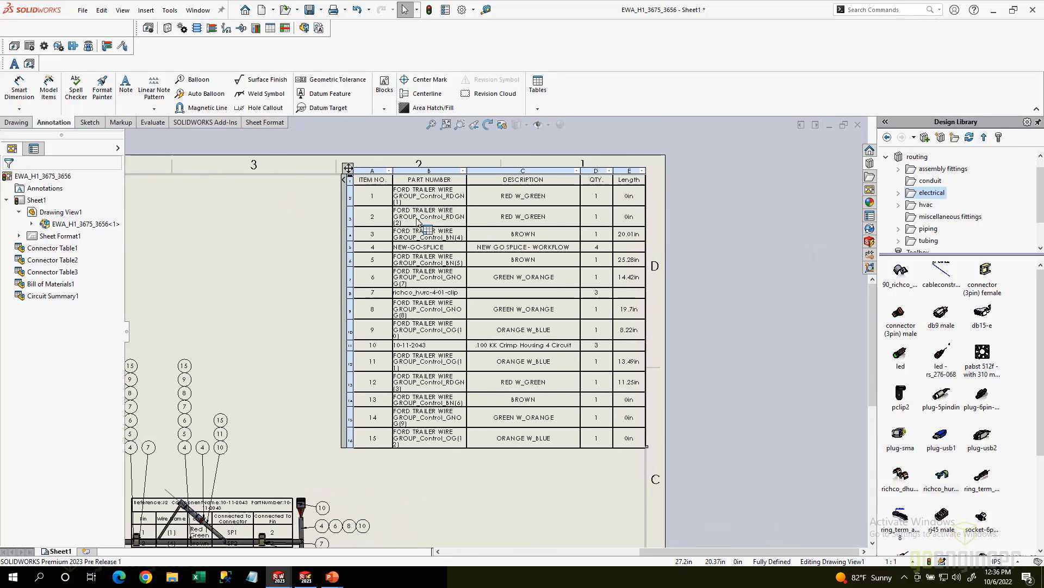
scroll(502, 233, down, 1)
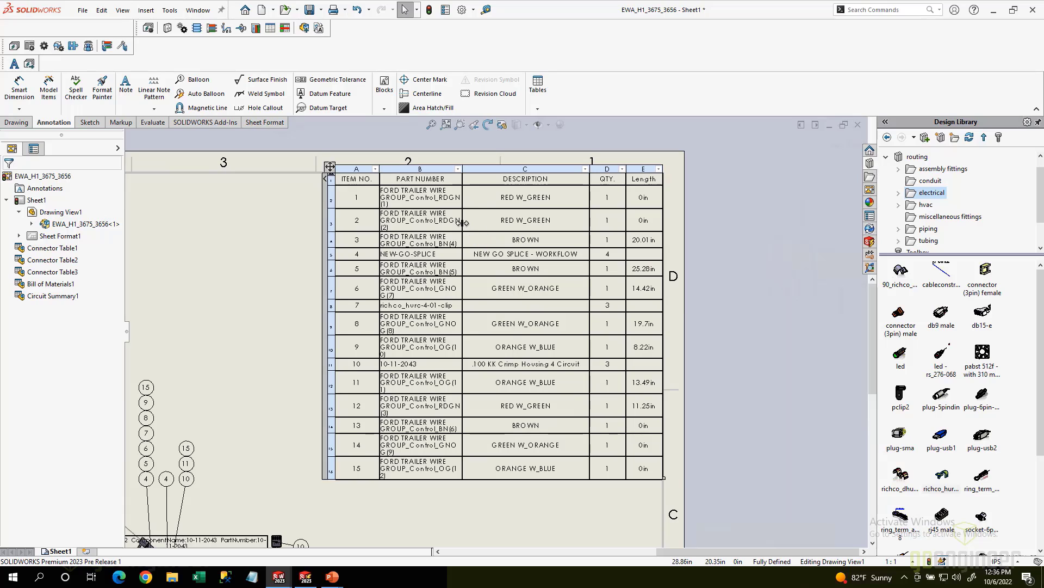
drag(461, 223, 550, 220)
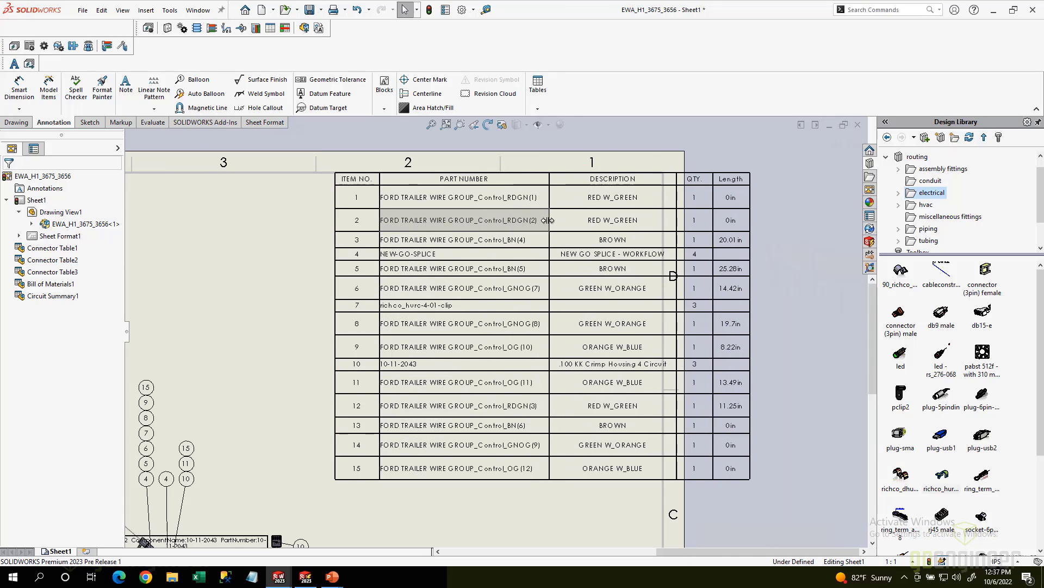
Step: Reduce the bill of materials' row heights to single-line size and move the table back inside the sheet border
click(606, 246)
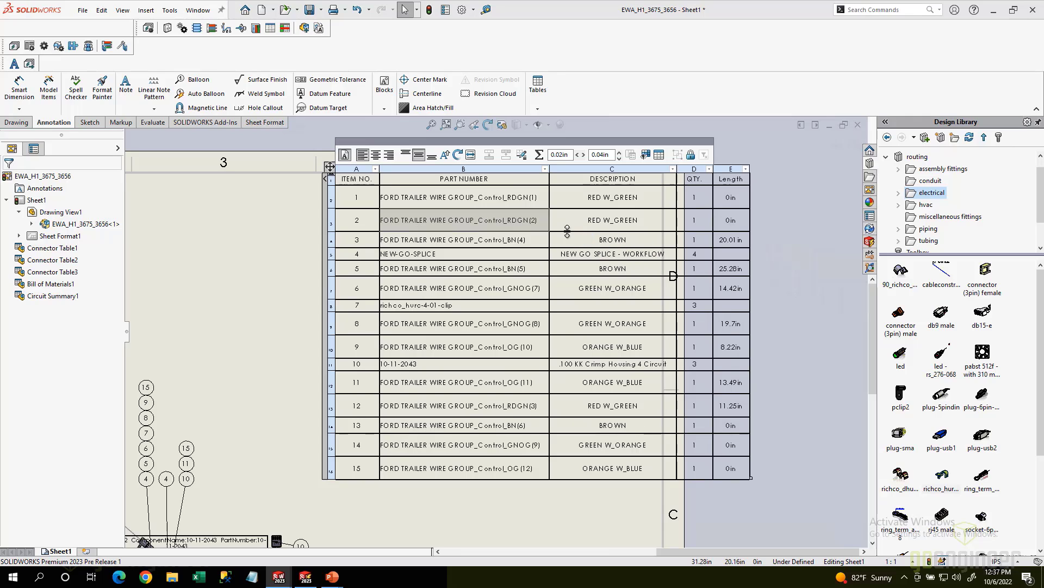
drag(564, 231, 565, 208)
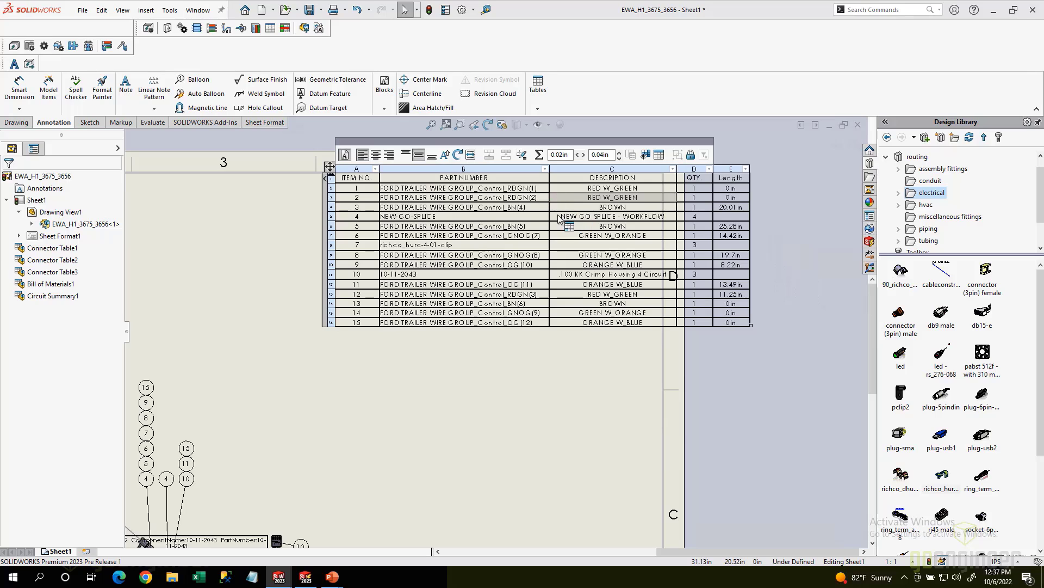
drag(330, 166, 242, 174)
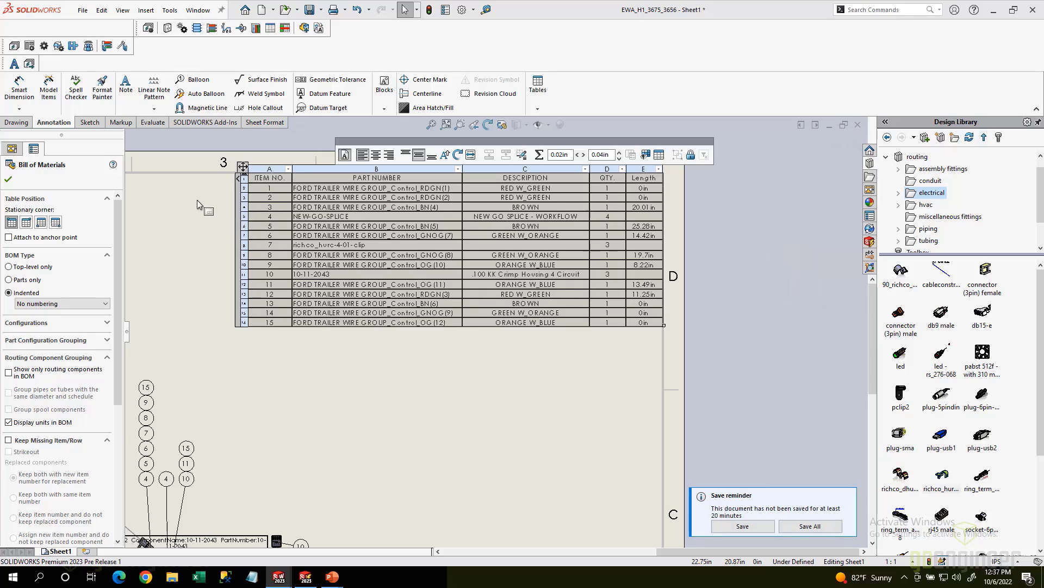
scroll(197, 200, up, 3)
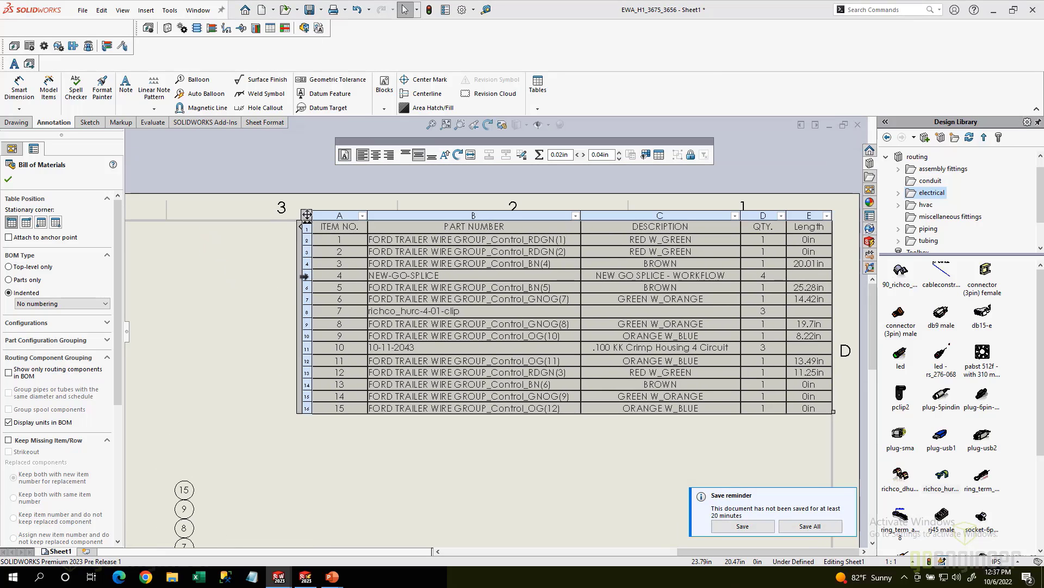
Step: Reorder the bill of materials so NEW-GO-SPLICE, richco_hurc-4-01-clip and 10-11-2043 become items 1, 2 and 3 above the wire rows
click(304, 276)
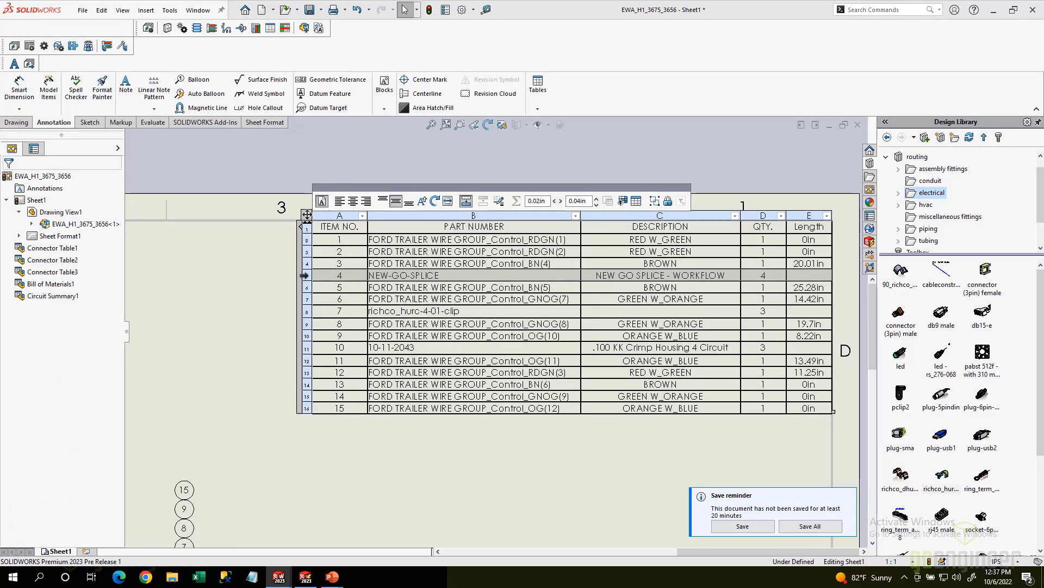
click(307, 239)
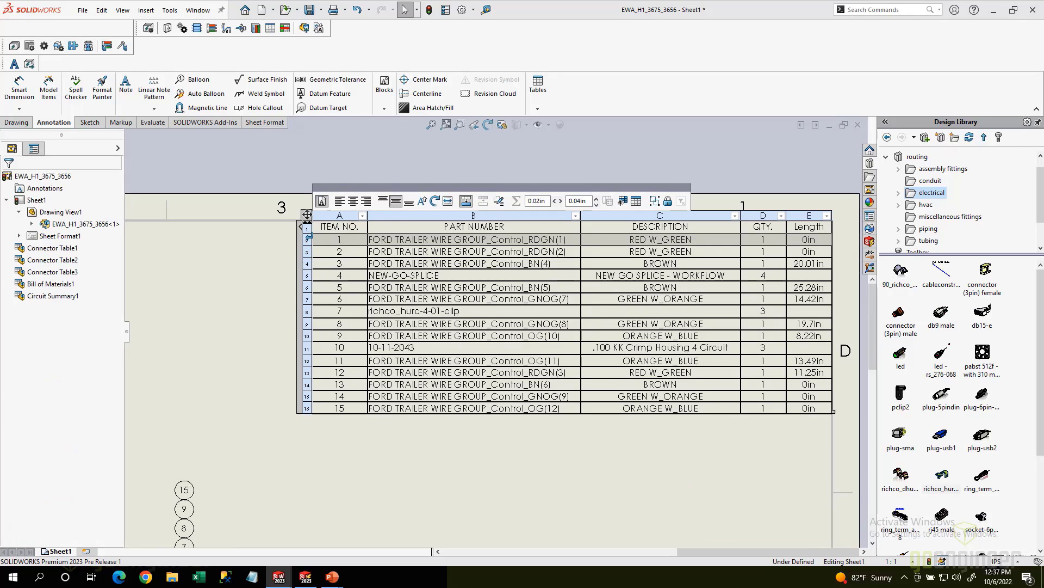
drag(308, 238, 308, 240)
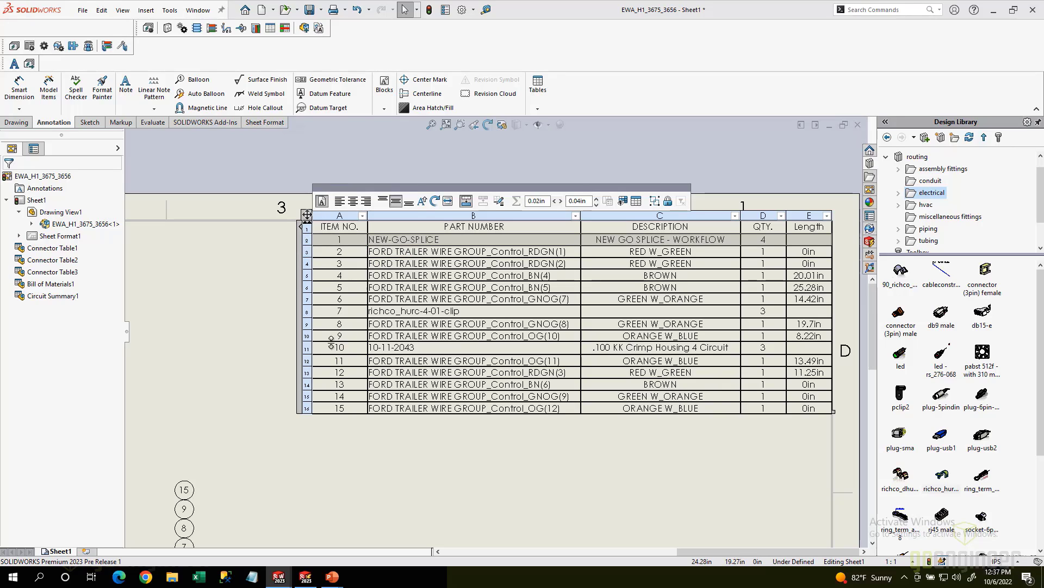
drag(331, 342, 314, 248)
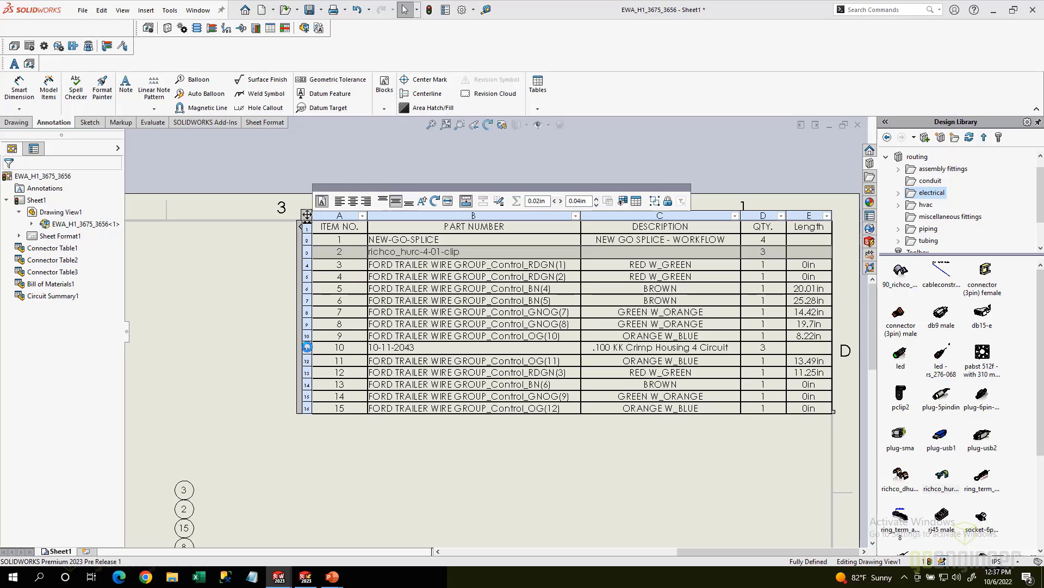
click(306, 353)
drag(308, 347, 311, 254)
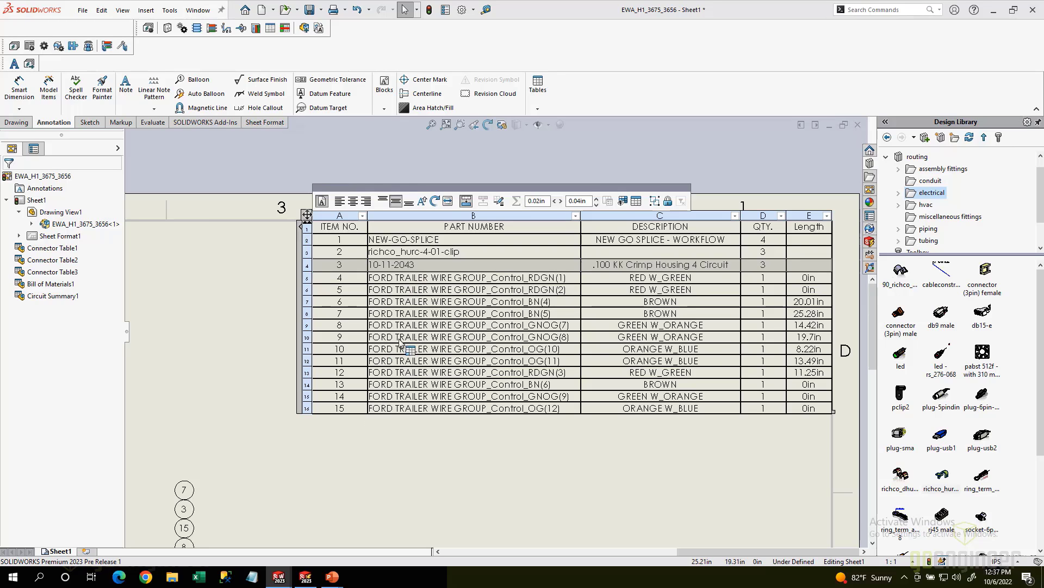
Step: Move the circuit summary table into the upper-left corner of the drawing sheet, clear of the harness balloons
scroll(420, 398, up, 5)
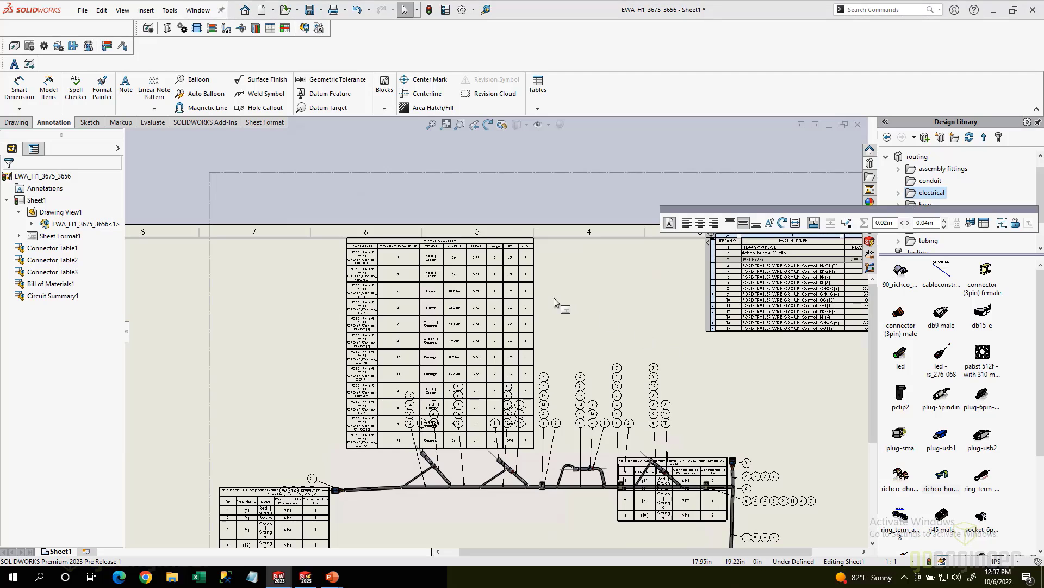
middle_drag(554, 298, 723, 330)
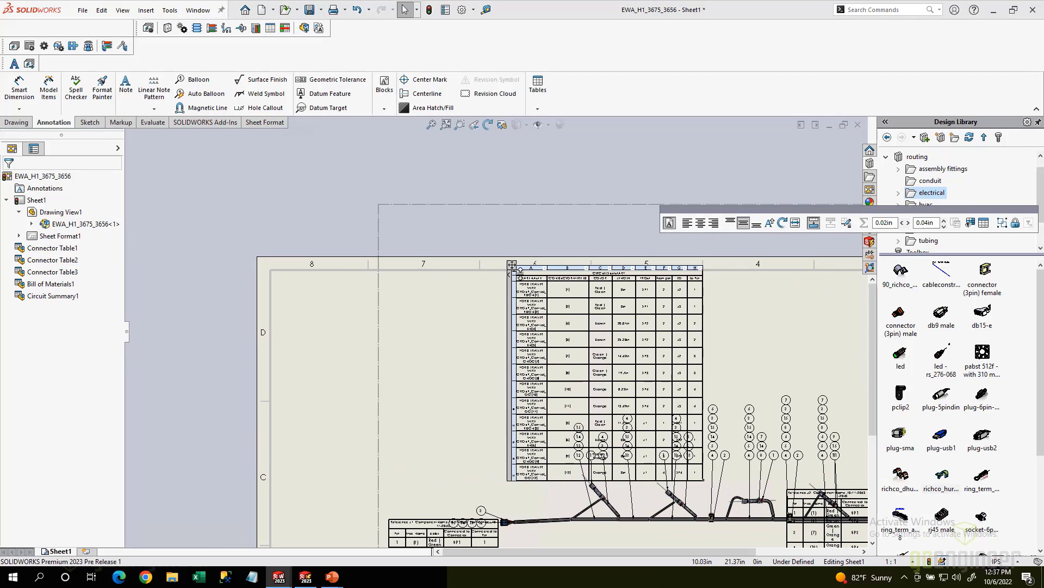
drag(512, 266, 277, 275)
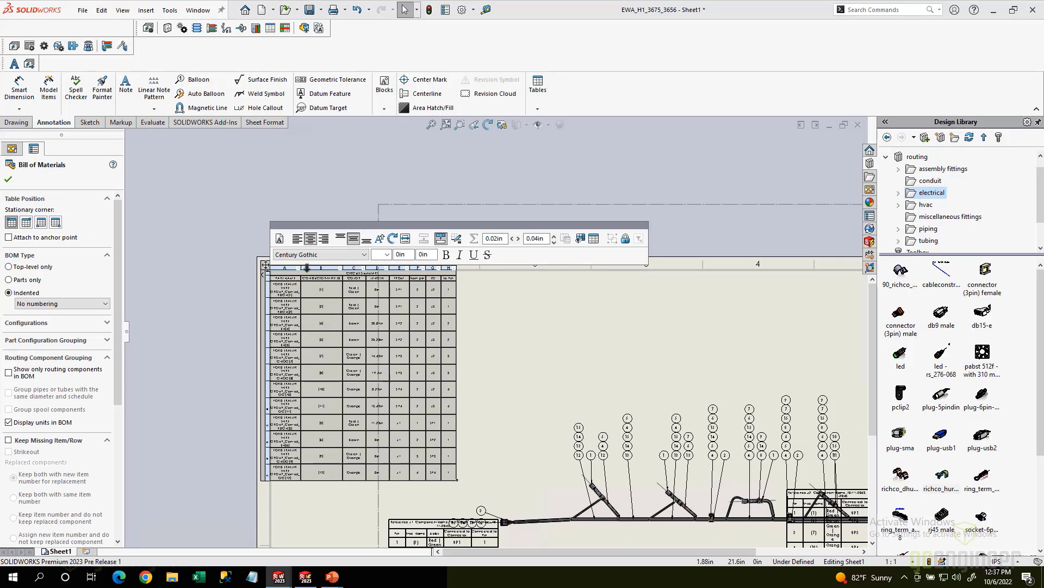
Step: Widen the circuit summary's part name and color columns to fit single lines and reduce its wire rows to single-line height
scroll(276, 275, down, 3)
drag(333, 335, 447, 337)
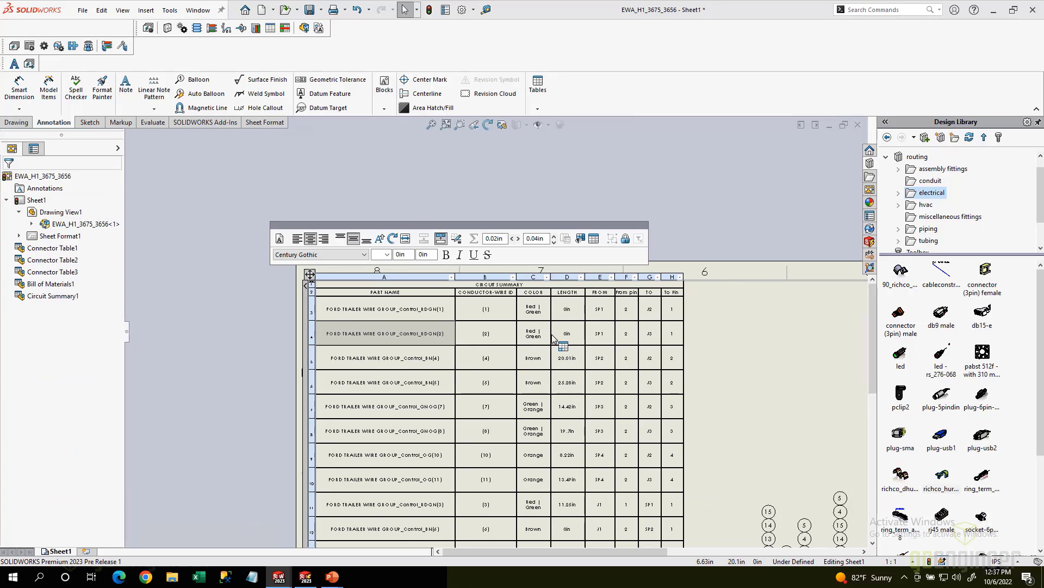
drag(552, 337, 582, 337)
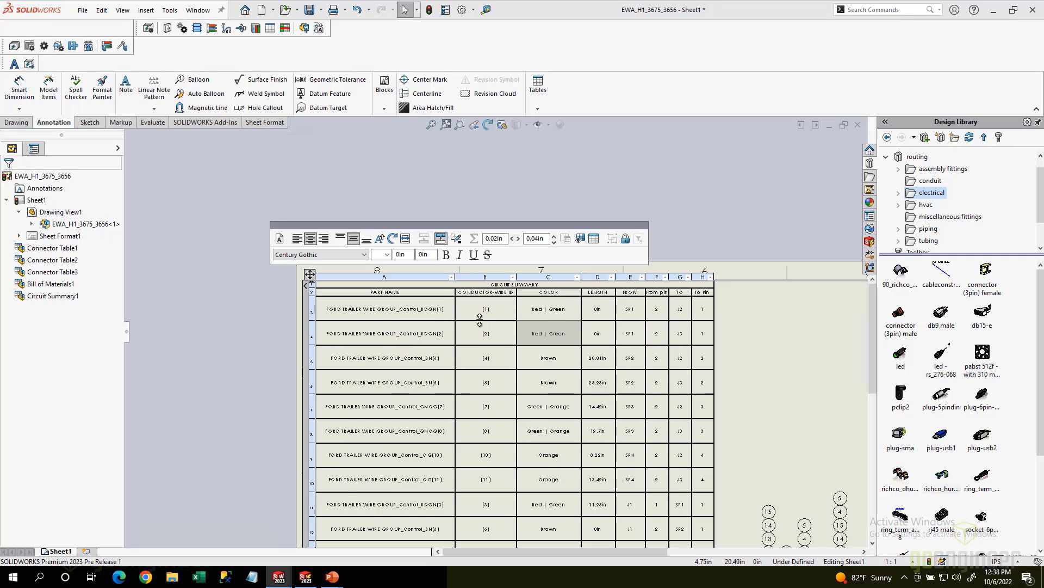
drag(480, 321, 478, 296)
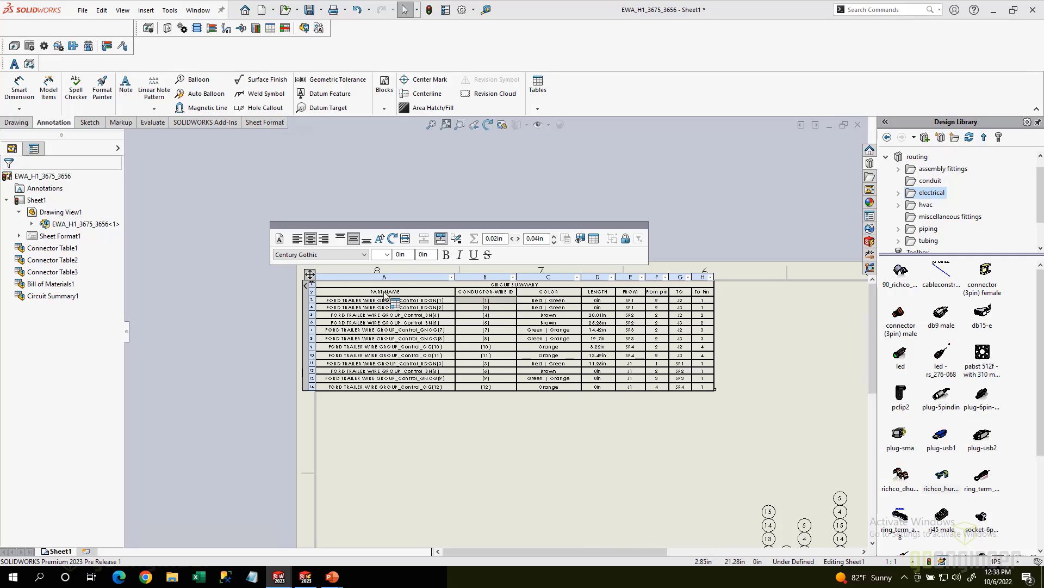
click(311, 276)
click(436, 406)
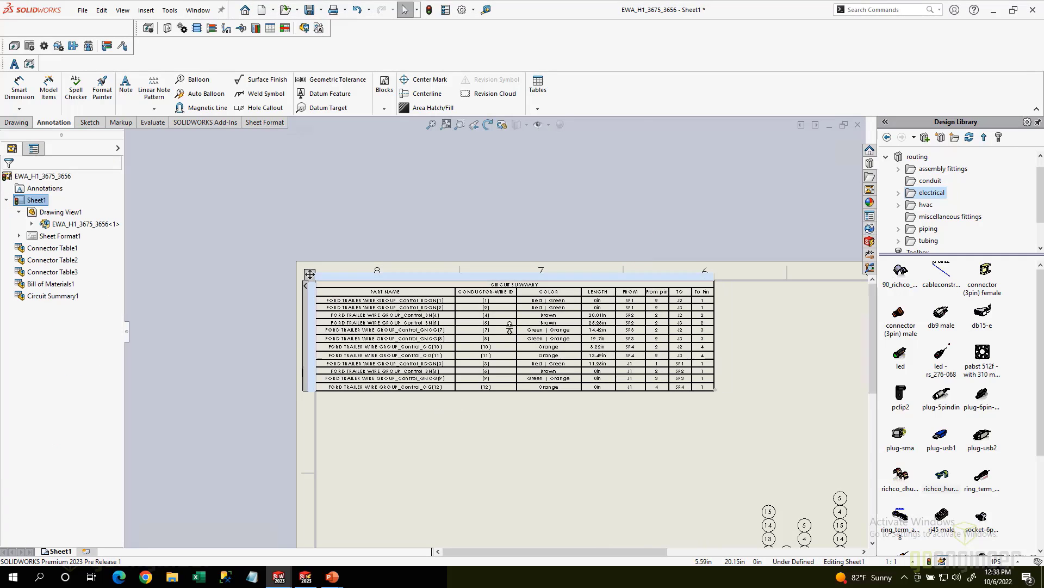
scroll(473, 329, down, 2)
scroll(473, 329, down, 1)
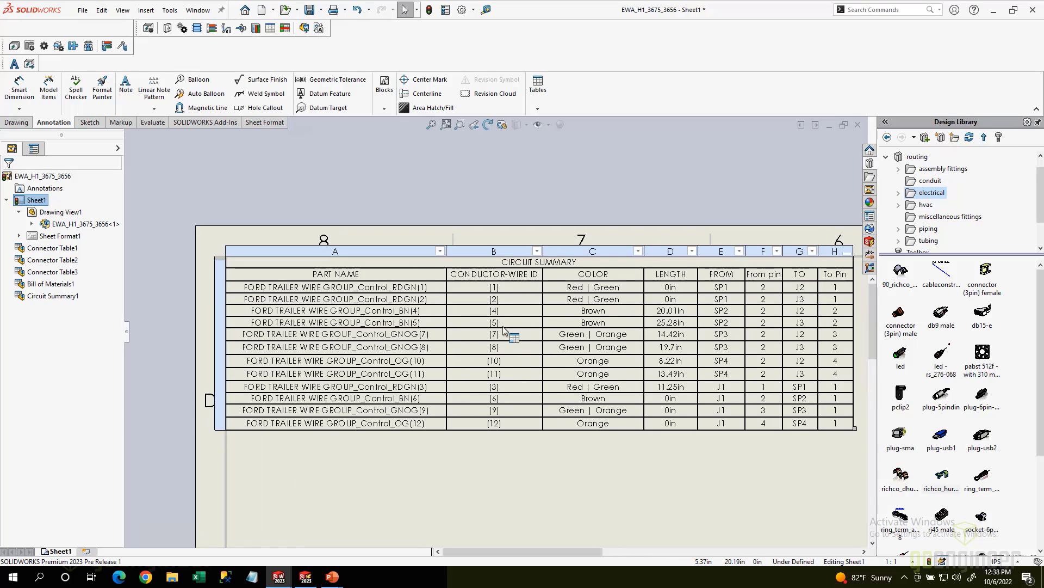
scroll(519, 337, down, 1)
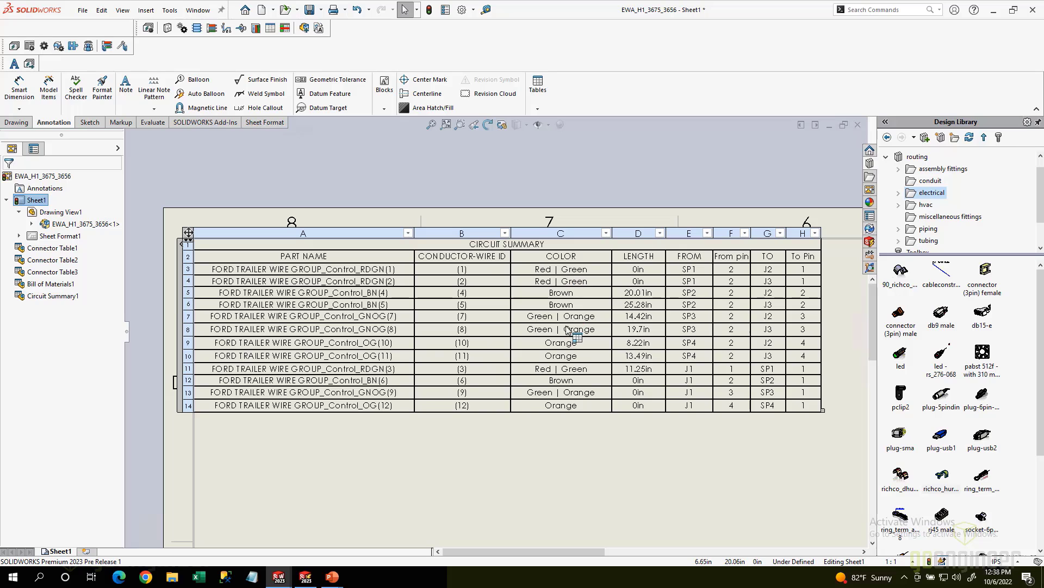
Step: Place the J1 connector table just below the harness's left-end connector and widen its color column so each color fits on one line
scroll(583, 436, up, 1)
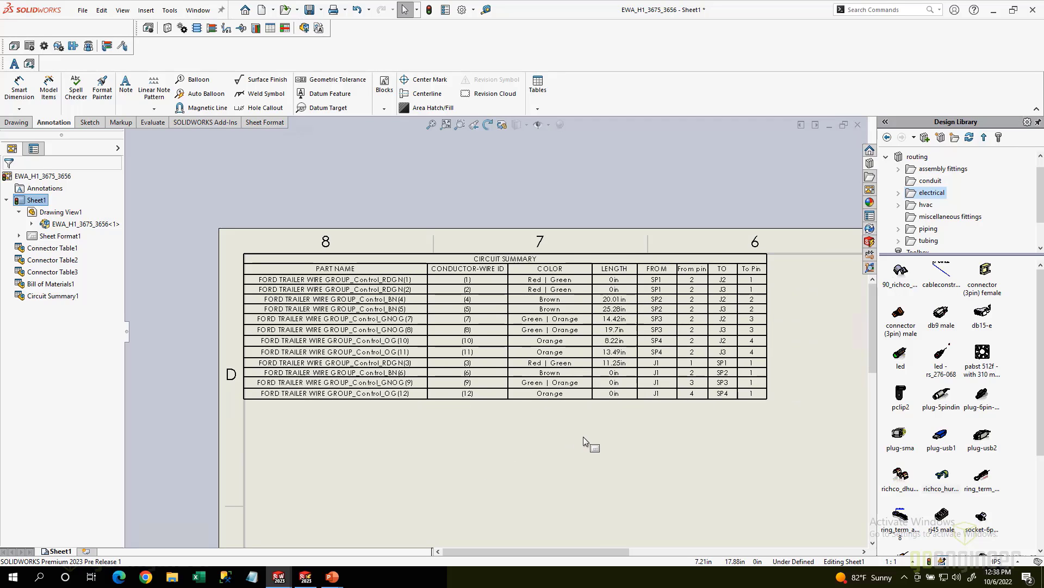
middle_drag(573, 430, 369, 268)
scroll(502, 347, up, 2)
middle_drag(489, 342, 334, 187)
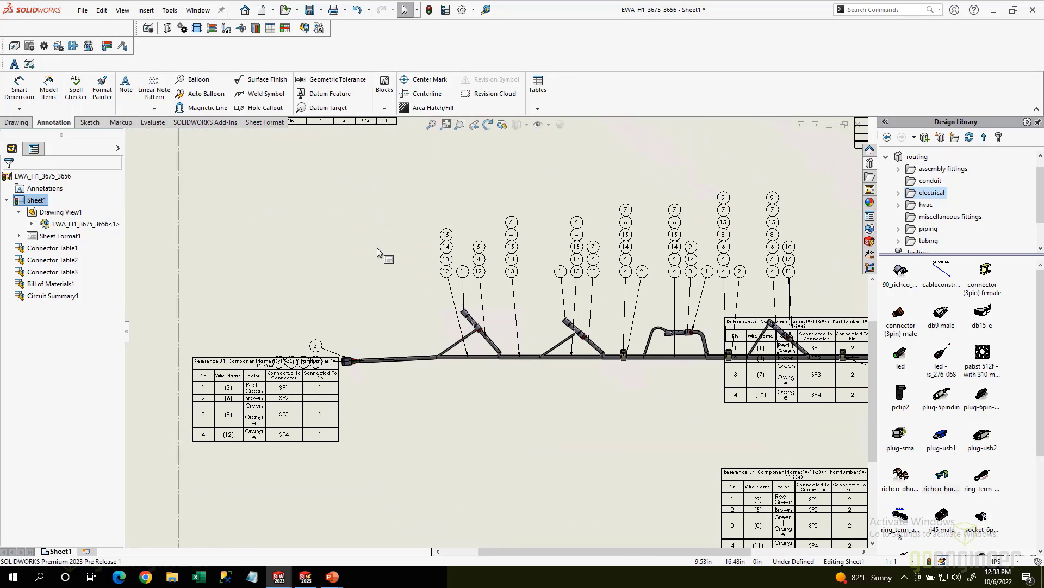
middle_drag(380, 282, 428, 232)
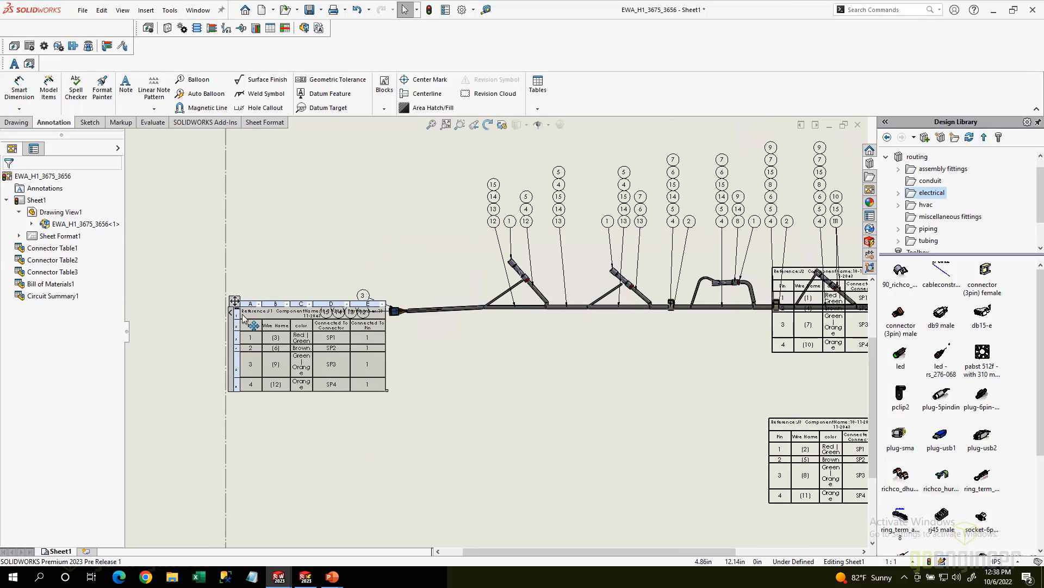
drag(246, 304, 290, 323)
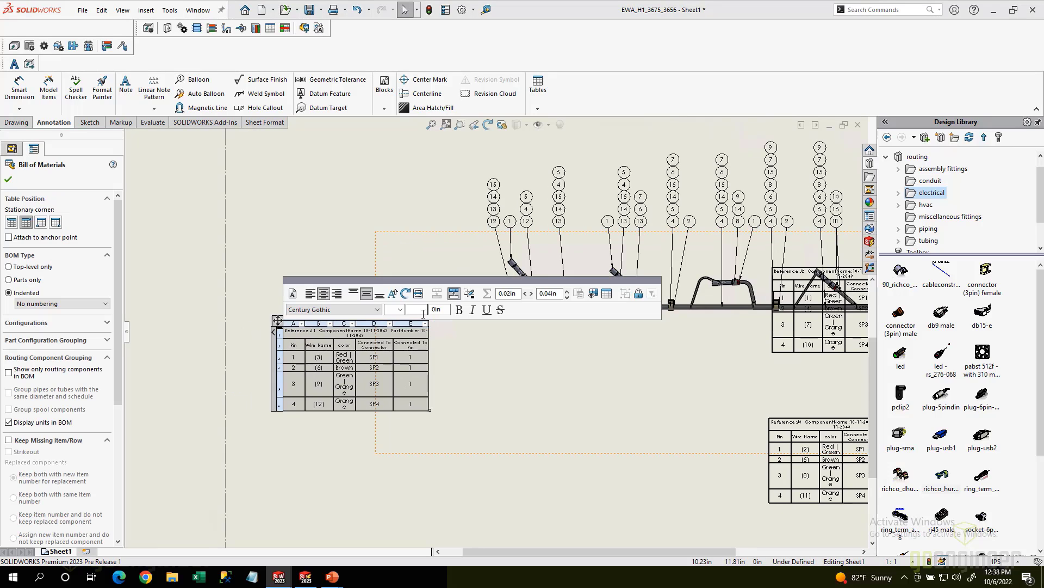
scroll(435, 361, down, 1)
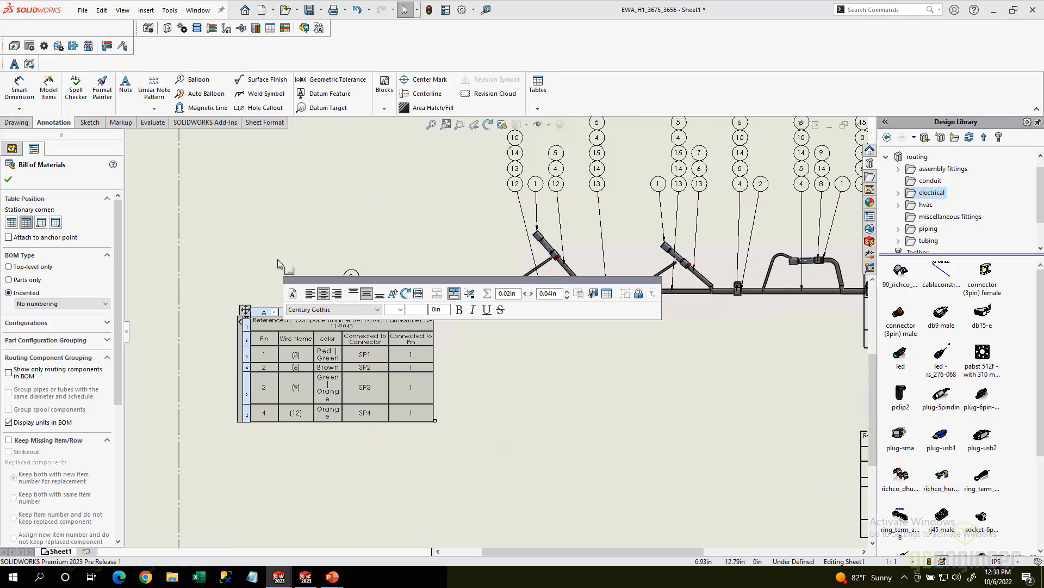
drag(313, 280, 201, 176)
scroll(330, 355, down, 1)
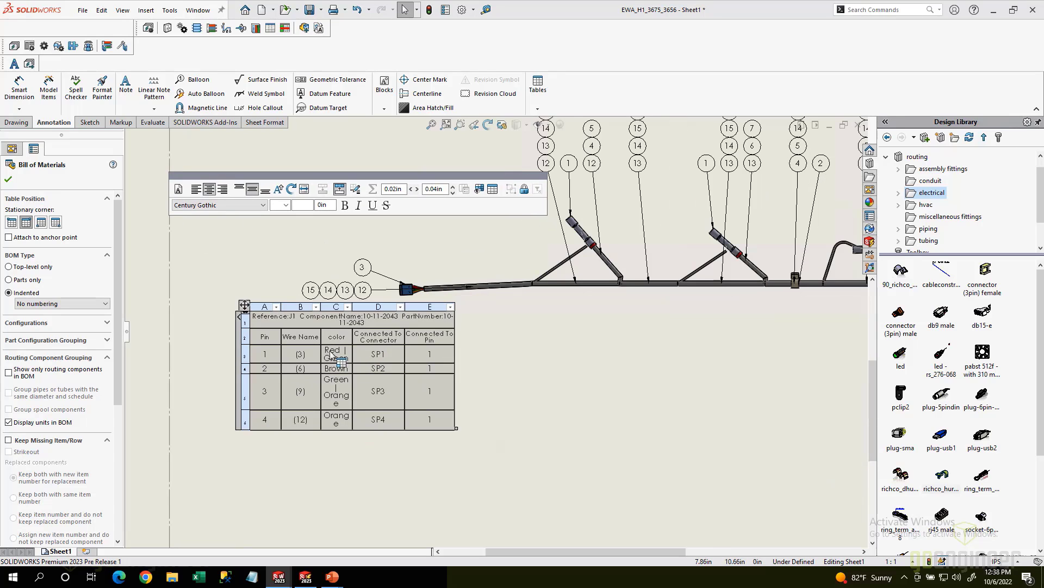
drag(353, 353, 390, 356)
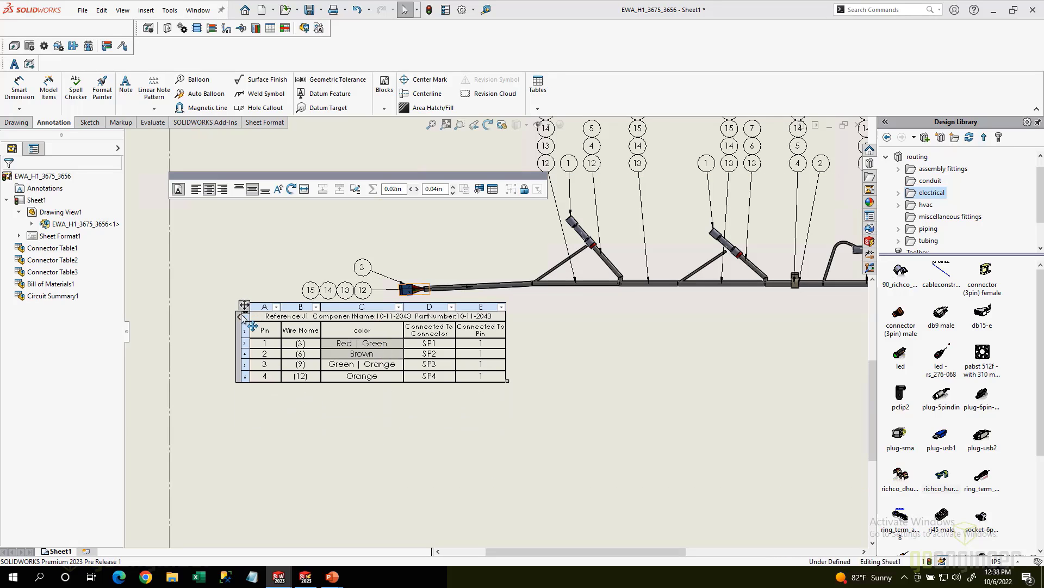
drag(242, 306, 218, 303)
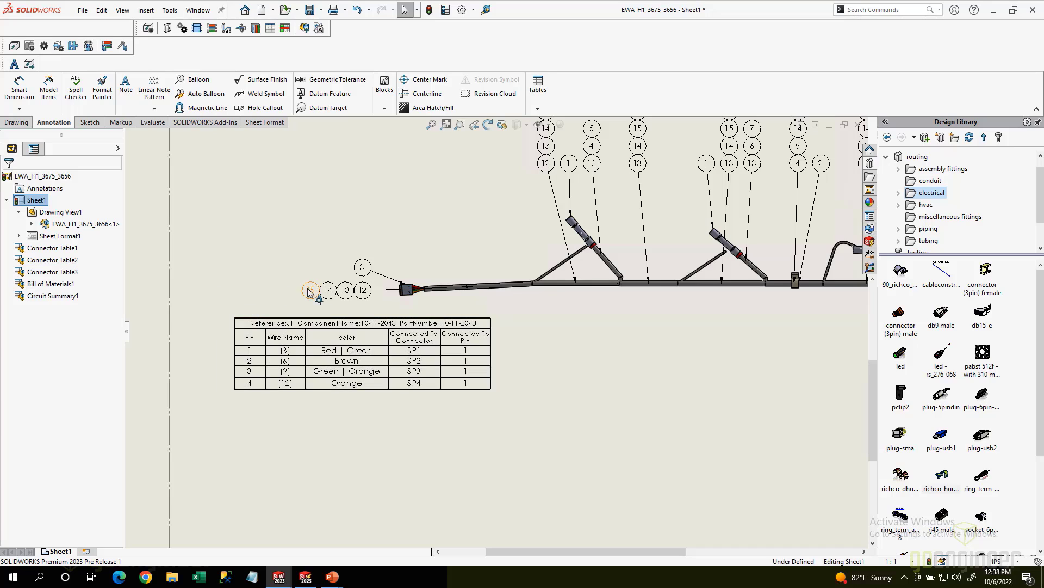
Step: Move the wire balloon stack at connector J1 above the cable and relocate six tall trunk balloon stacks below the harness
middle_drag(547, 318, 437, 316)
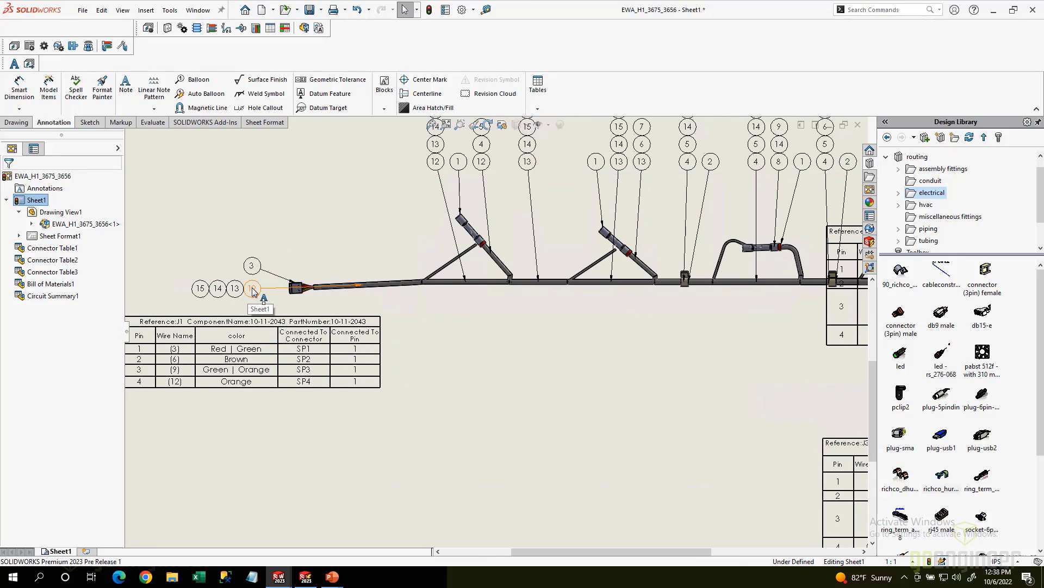
drag(253, 291, 294, 230)
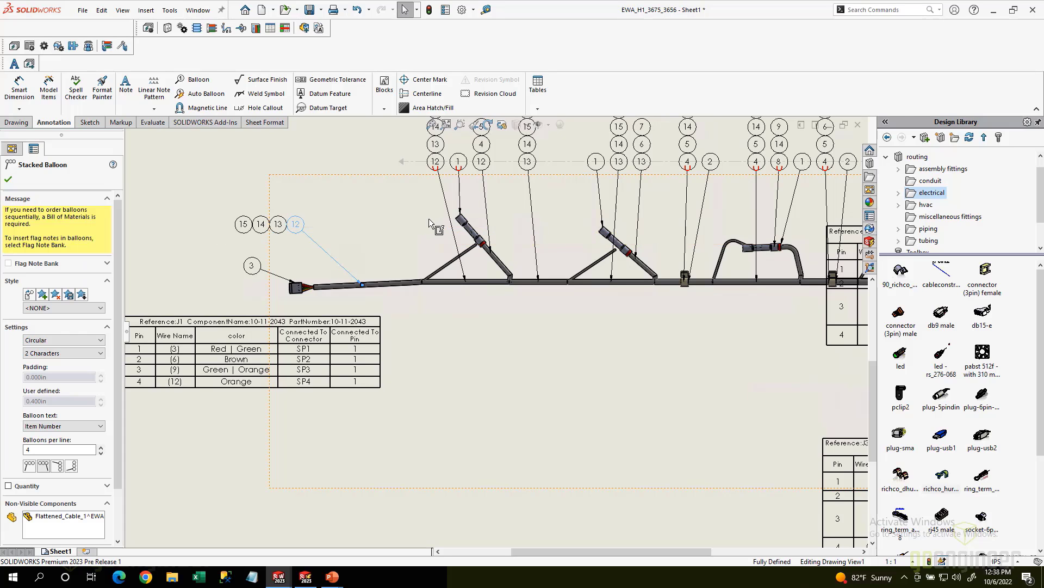
scroll(419, 241, up, 2)
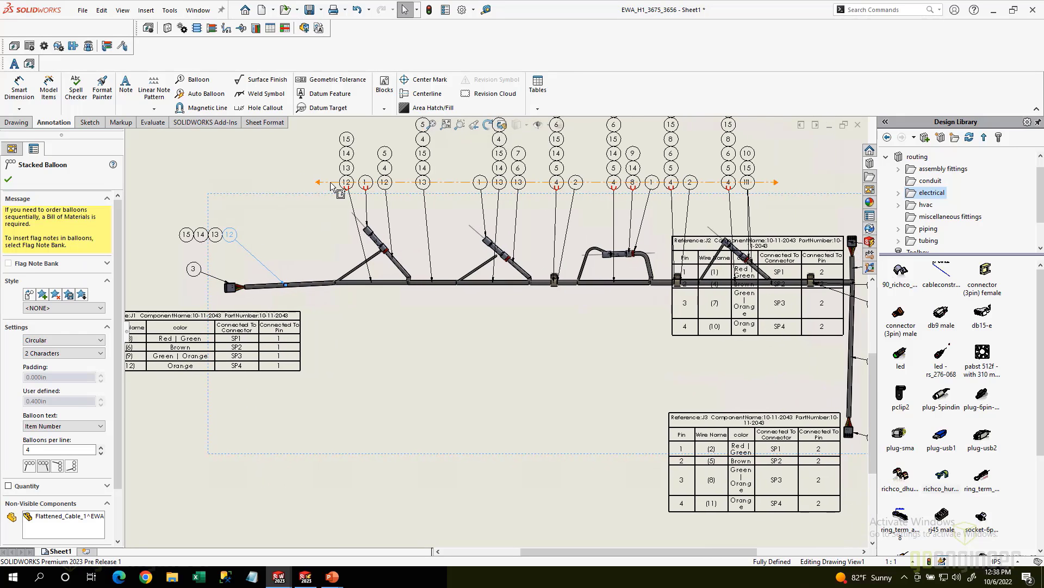
drag(330, 182, 358, 383)
drag(409, 183, 419, 380)
drag(489, 228, 464, 375)
drag(538, 180, 522, 359)
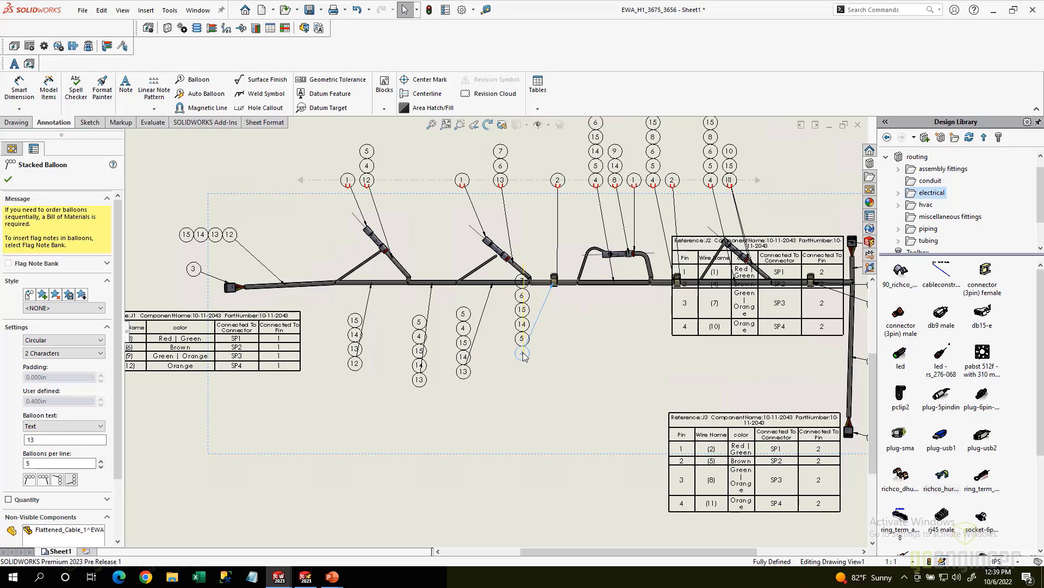
drag(596, 180, 588, 363)
drag(652, 179, 636, 381)
Step: Place the J2 connector table just above the harness's upper-right connector and widen its color column so each color fits on one line
scroll(636, 376, up, 2)
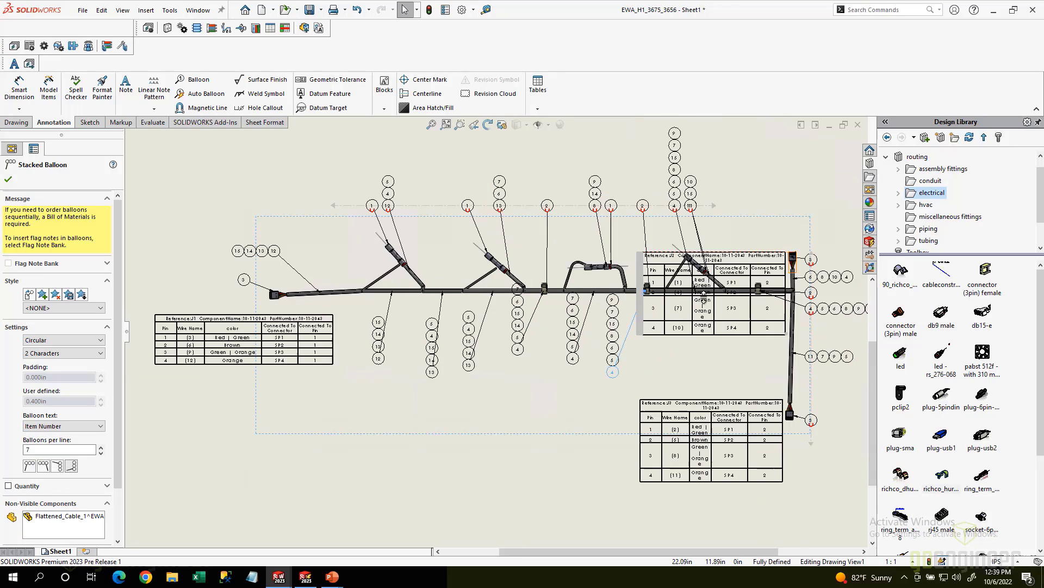
middle_drag(631, 253, 404, 265)
mouse_move(404, 267)
mouse_down()
mouse_move(595, 236)
mouse_move(582, 193)
mouse_move(551, 186)
mouse_up()
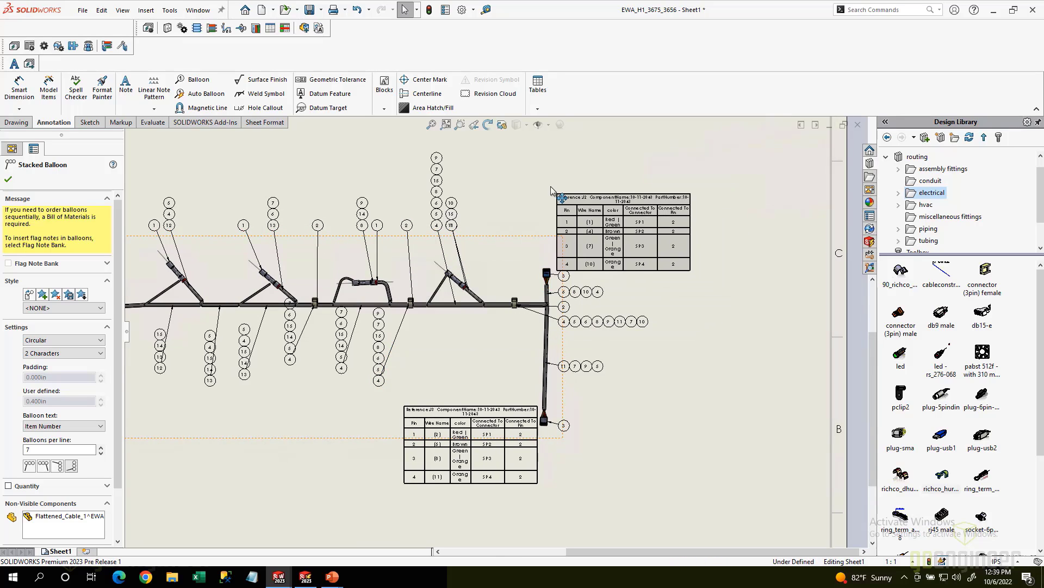
scroll(623, 240, down, 4)
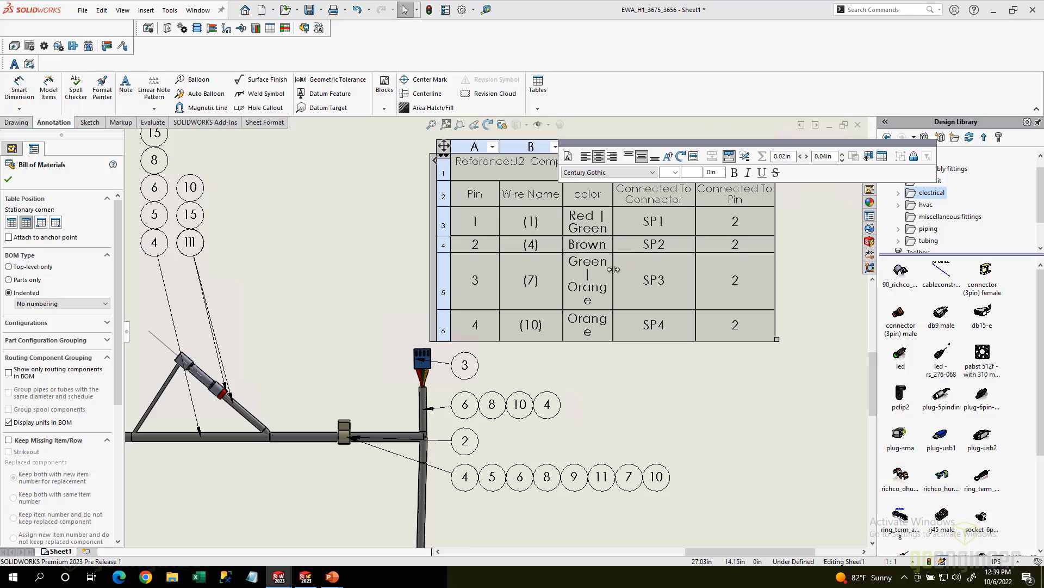
drag(614, 269, 675, 228)
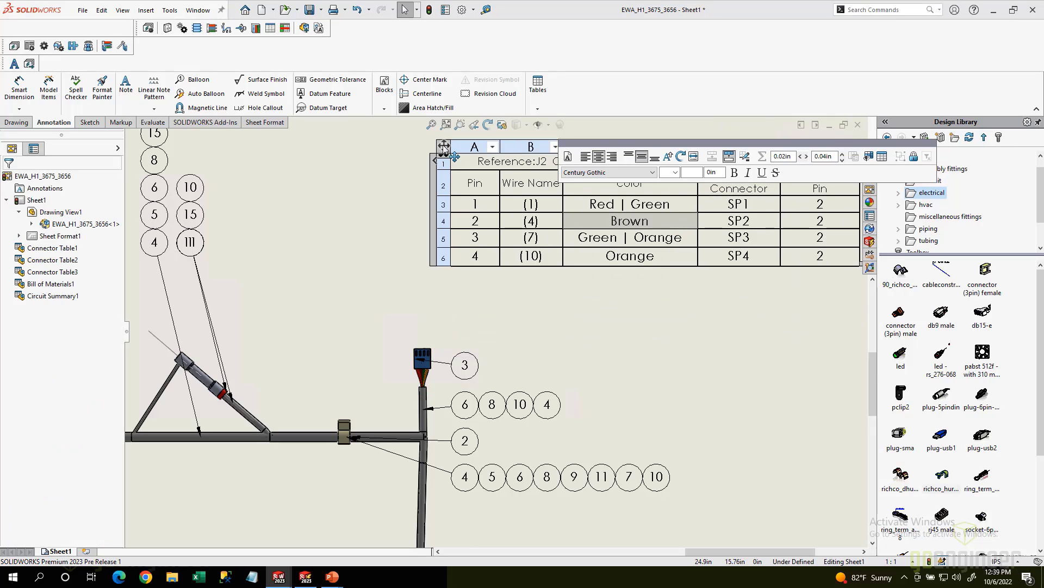
drag(444, 146, 433, 189)
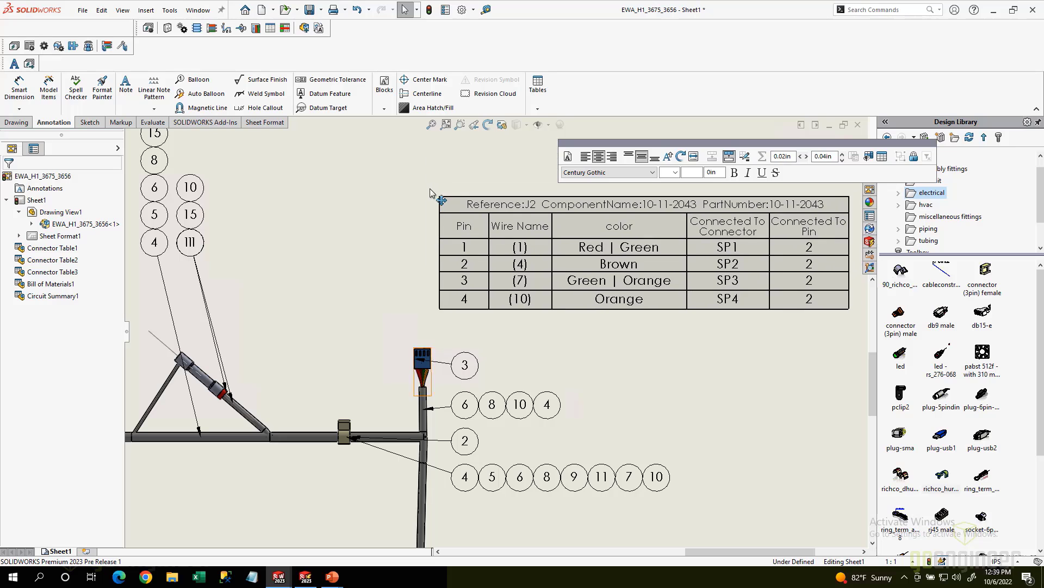
click(598, 334)
Step: Place the J3 connector table to the right of the harness's lower connector and widen its color column so each color fits on one line
scroll(598, 347, up, 4)
middle_drag(574, 343, 559, 270)
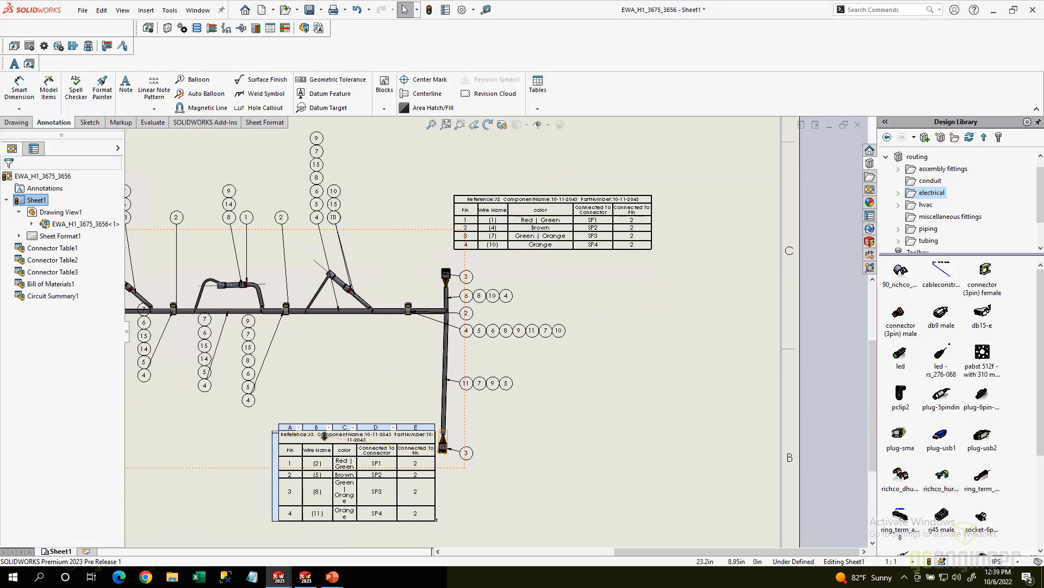
drag(273, 424, 490, 421)
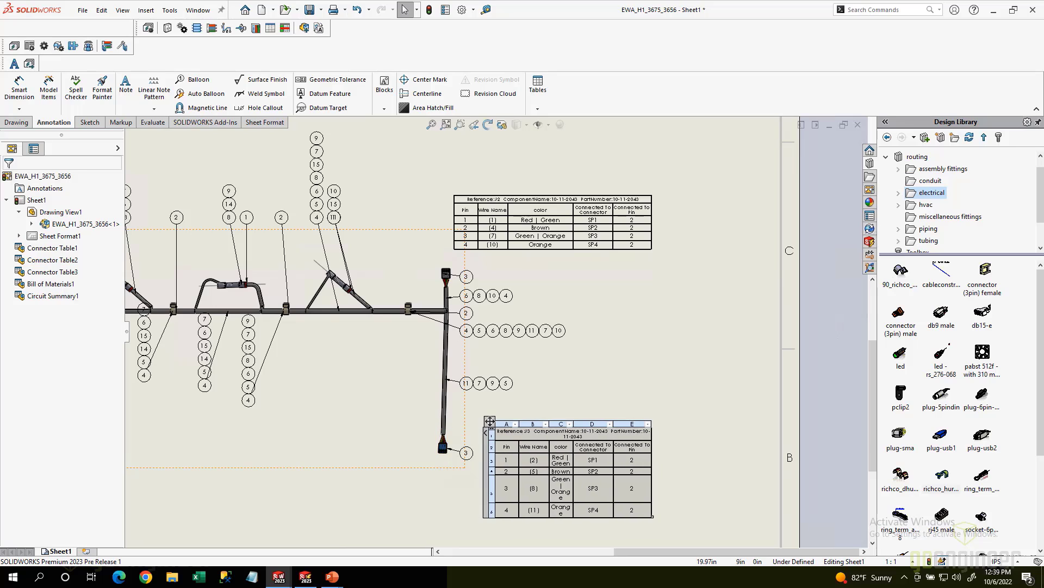
scroll(575, 458, down, 3)
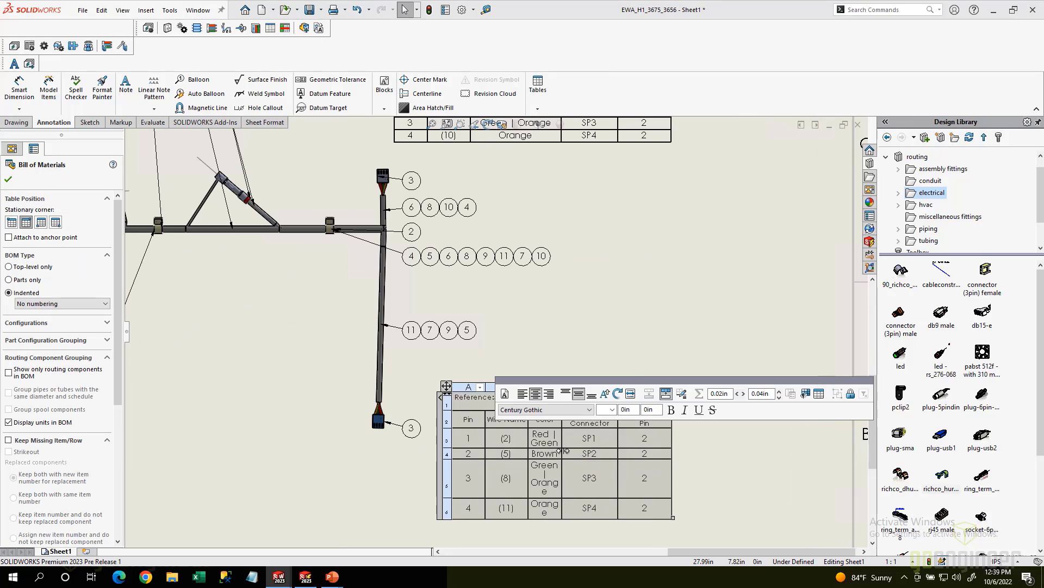
drag(562, 450, 601, 433)
drag(447, 385, 445, 399)
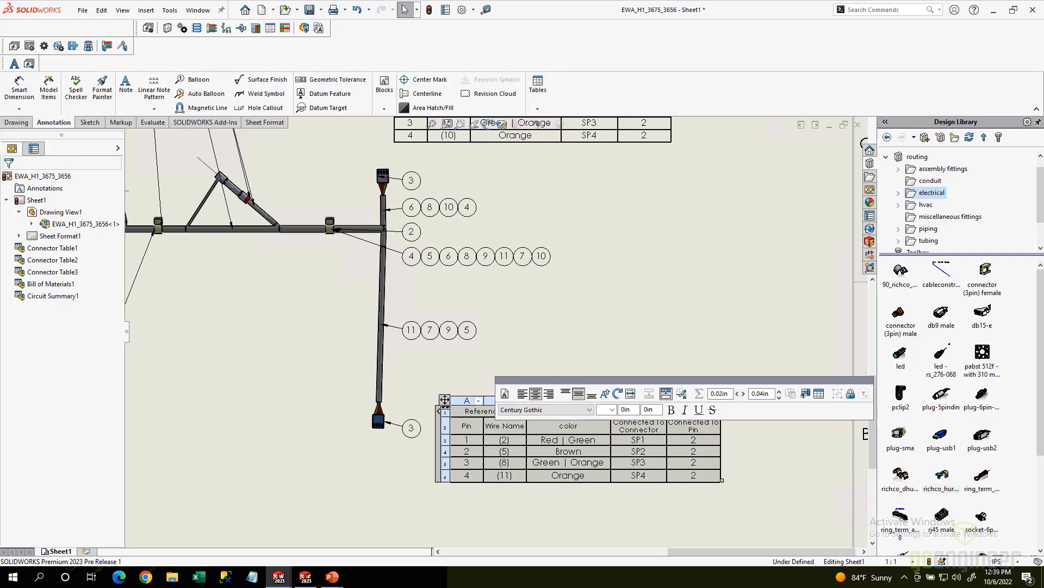
Step: Nudge the rightmost tall trunk balloon stack slightly right below the harness and make its balloons stack downward
click(250, 336)
key(f)
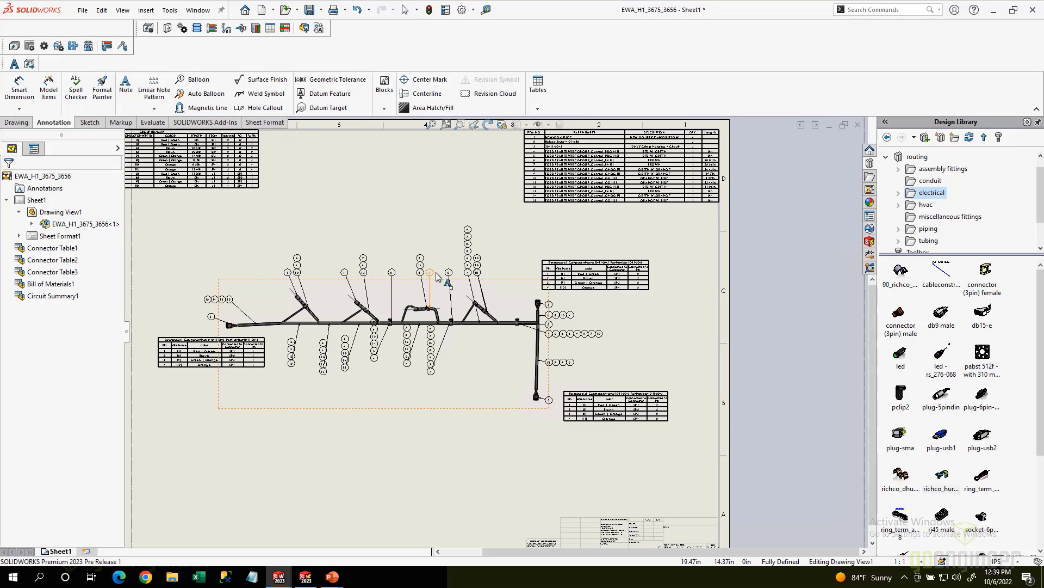
scroll(468, 272, down, 3)
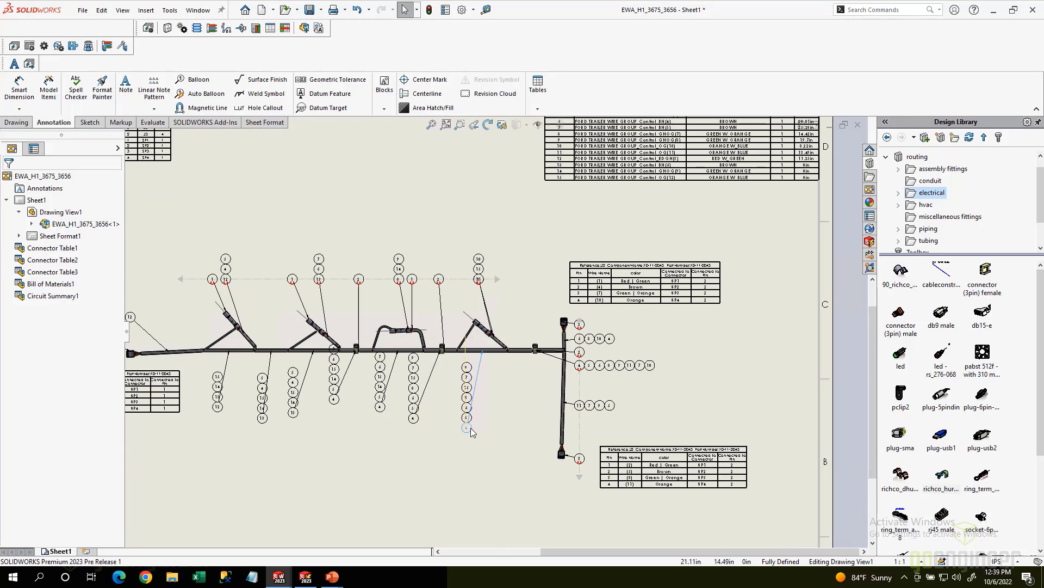
drag(471, 430, 474, 431)
click(474, 429)
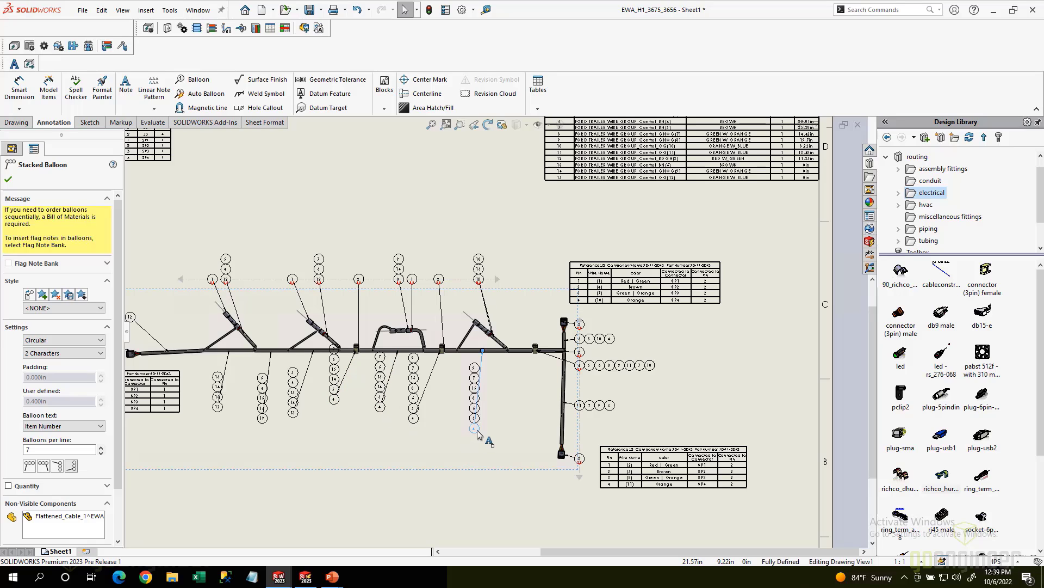
click(58, 467)
Step: Make the remaining six trunk balloon stacks below the harness stack downward from their leaders
click(413, 420)
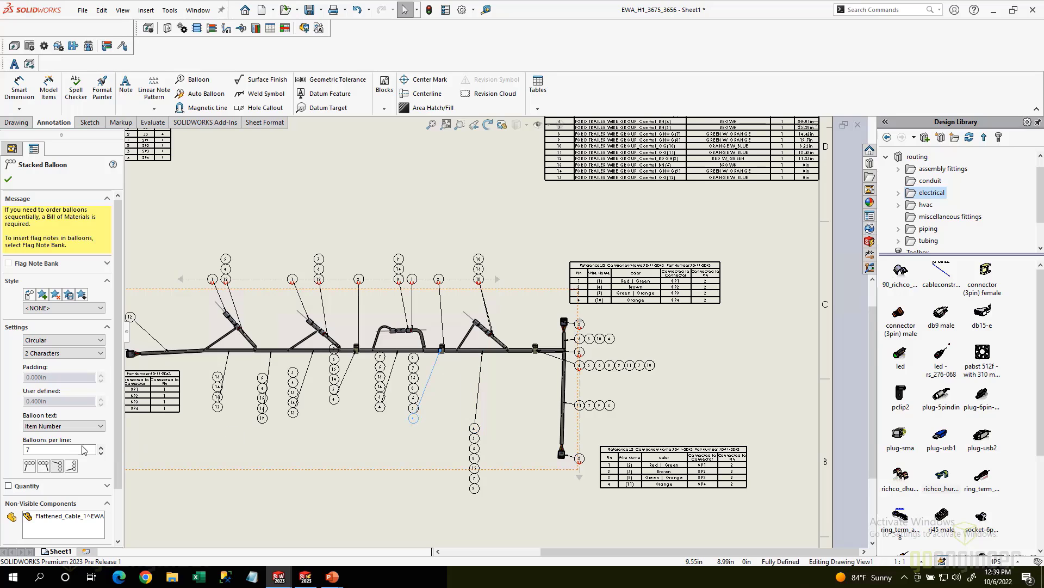
click(59, 466)
click(380, 407)
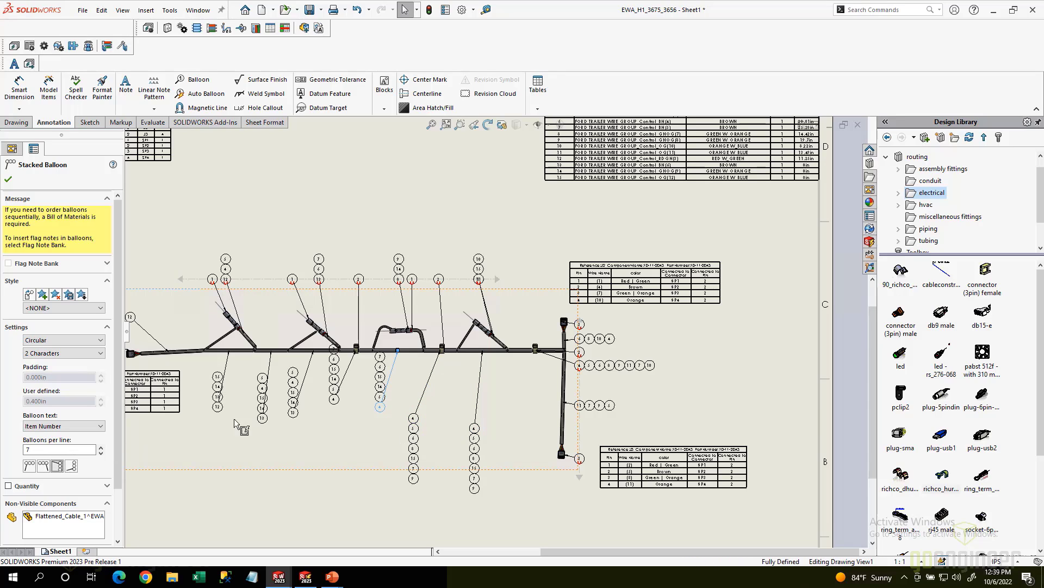
click(59, 467)
click(333, 399)
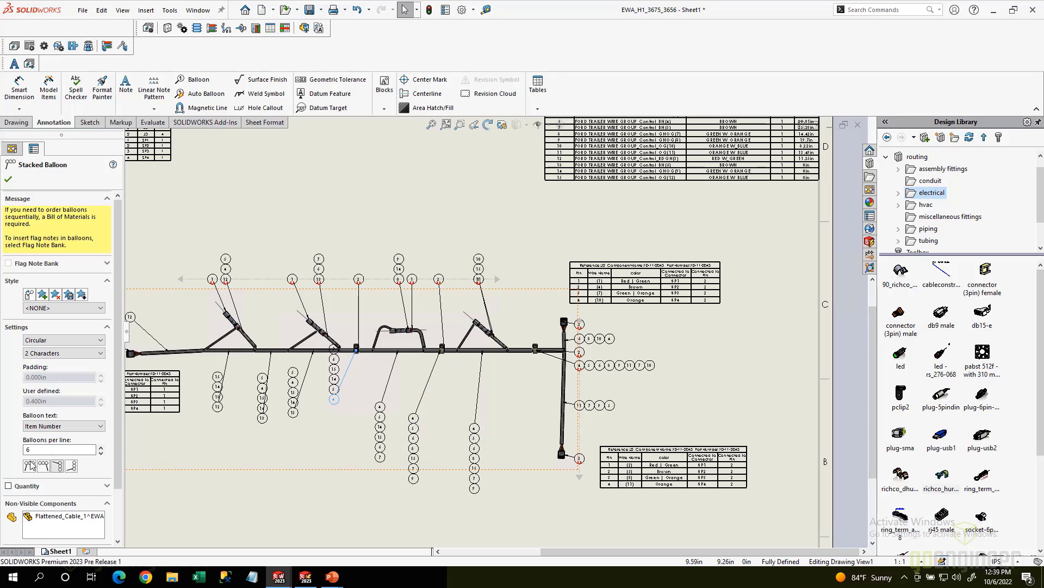
click(59, 466)
click(293, 412)
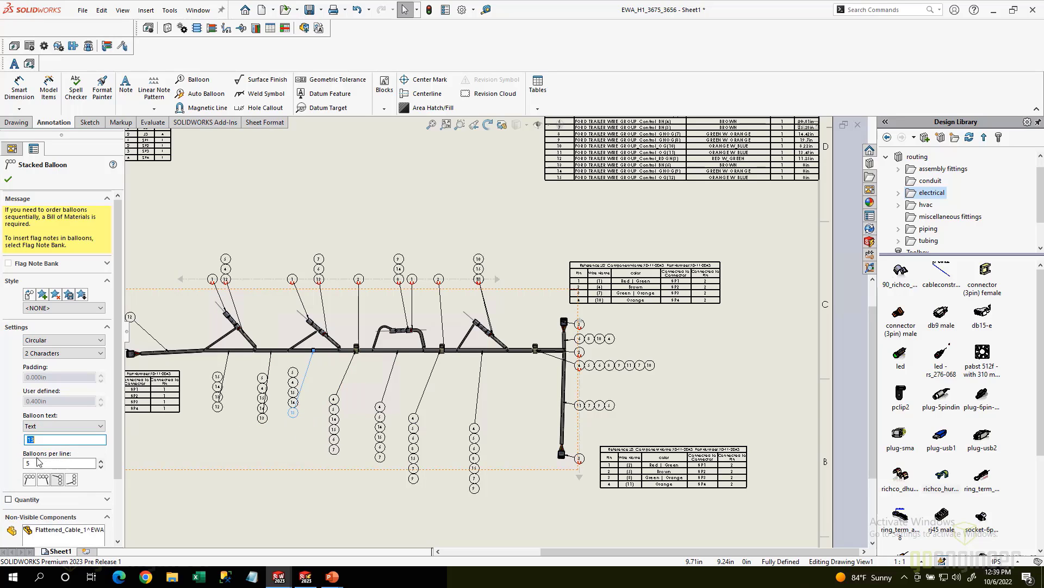
click(59, 480)
click(262, 418)
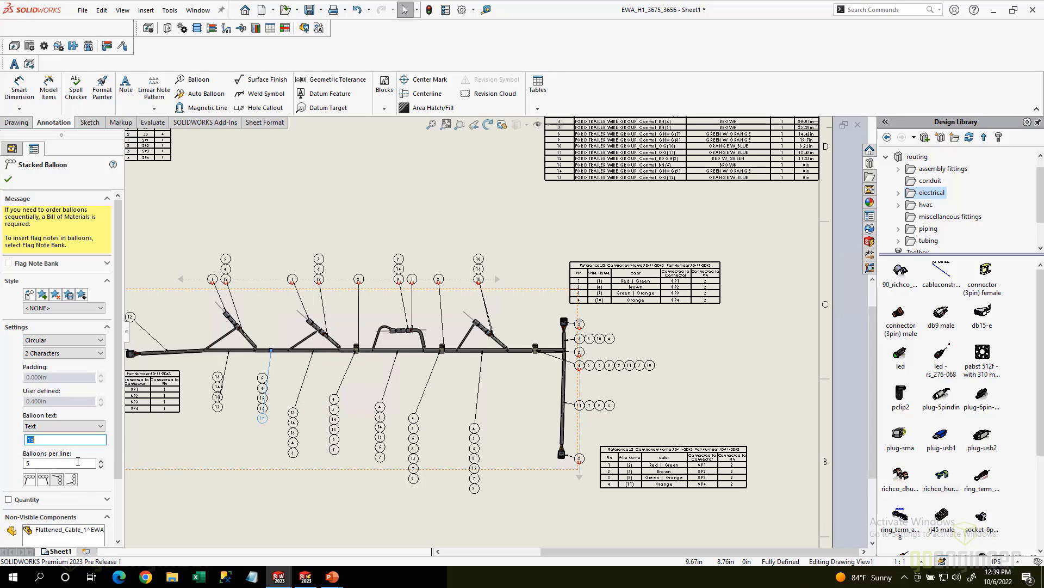
click(59, 480)
click(217, 406)
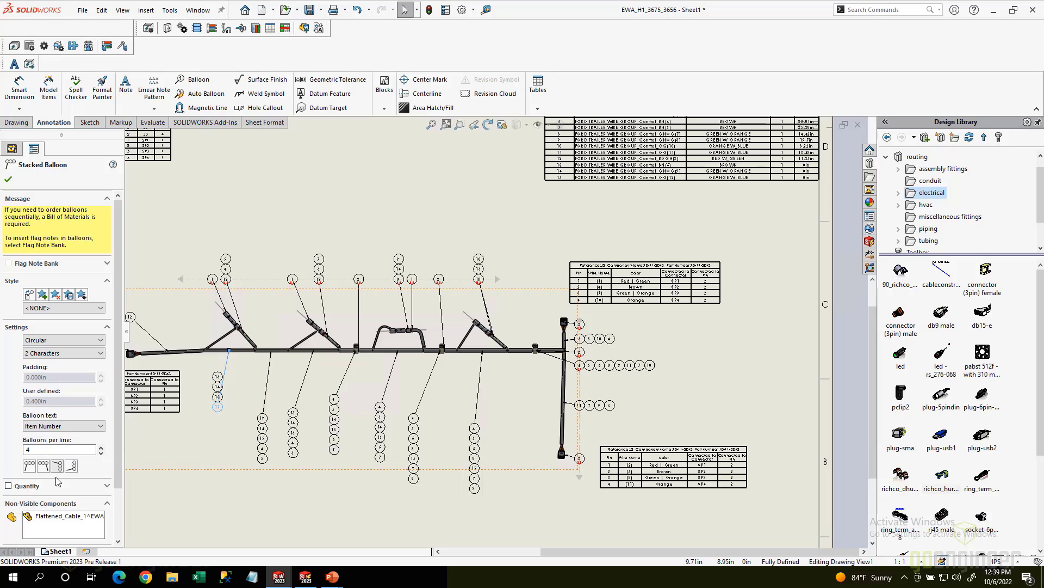
click(234, 492)
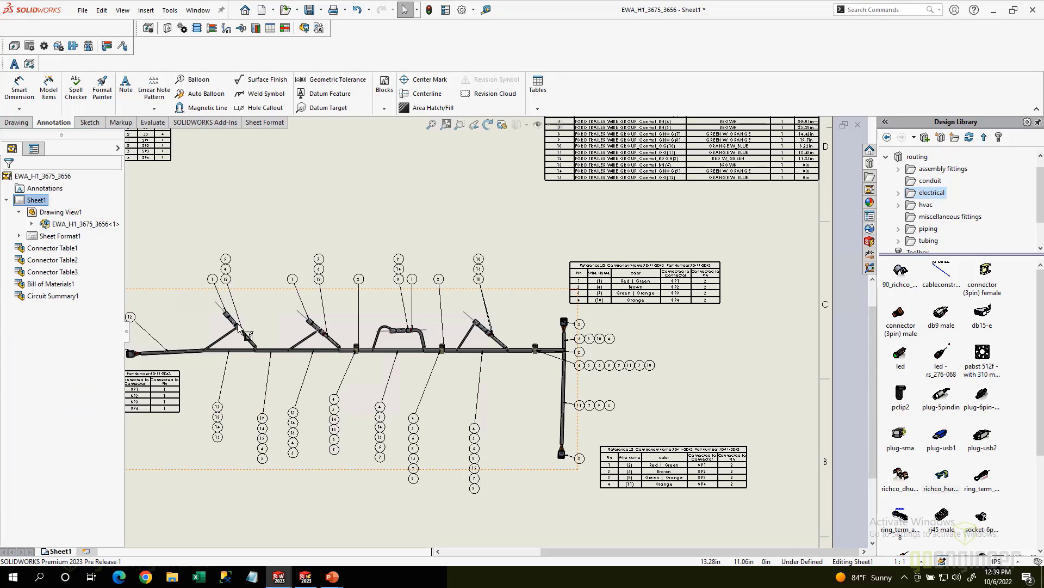
Step: Add a horizontal magnetic line with equal spacing below the harness to align the seven trunk balloon stacks
click(196, 108)
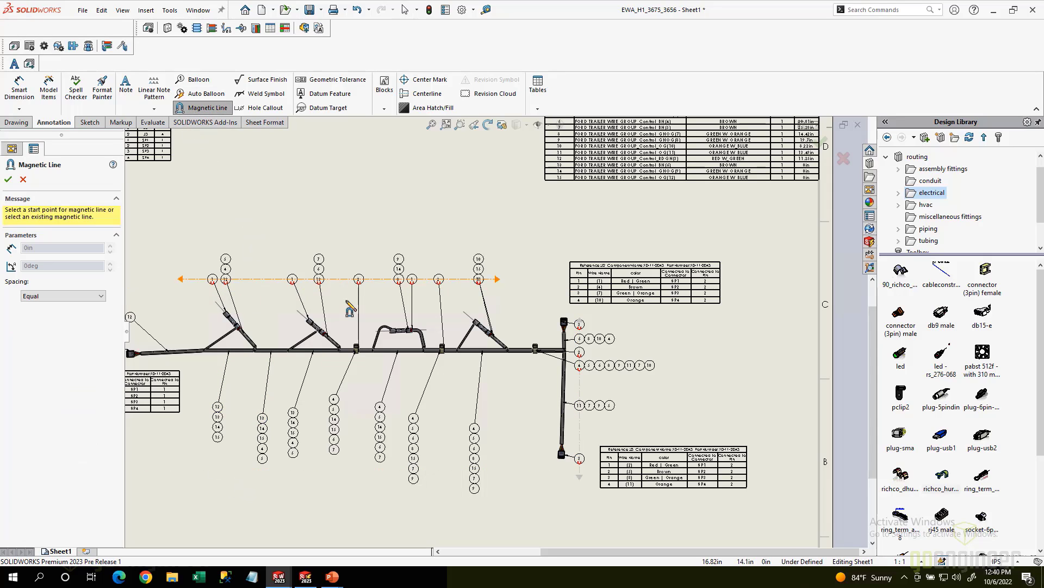
scroll(212, 404, down, 1)
click(201, 400)
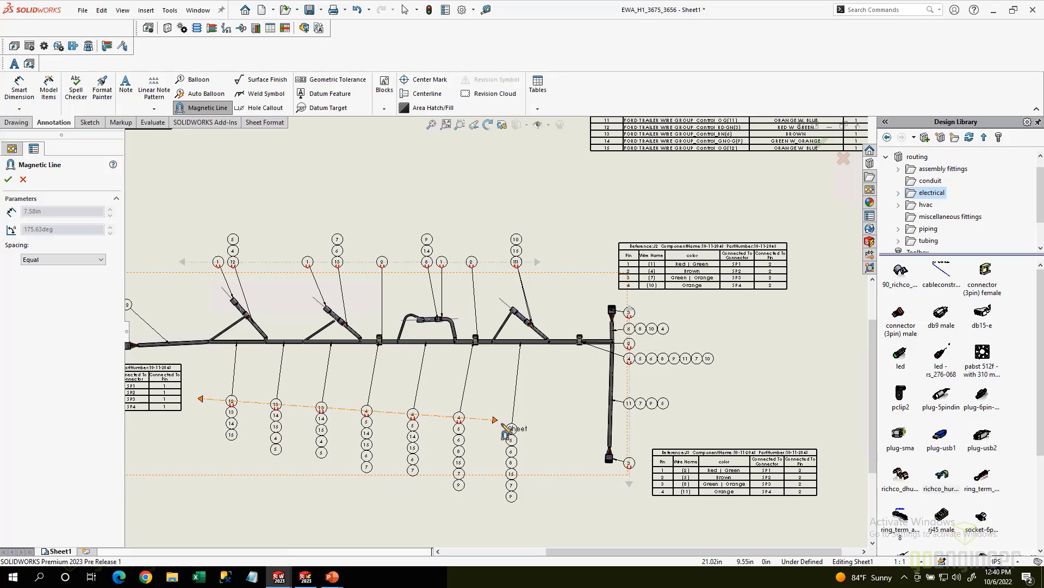
click(568, 399)
click(8, 179)
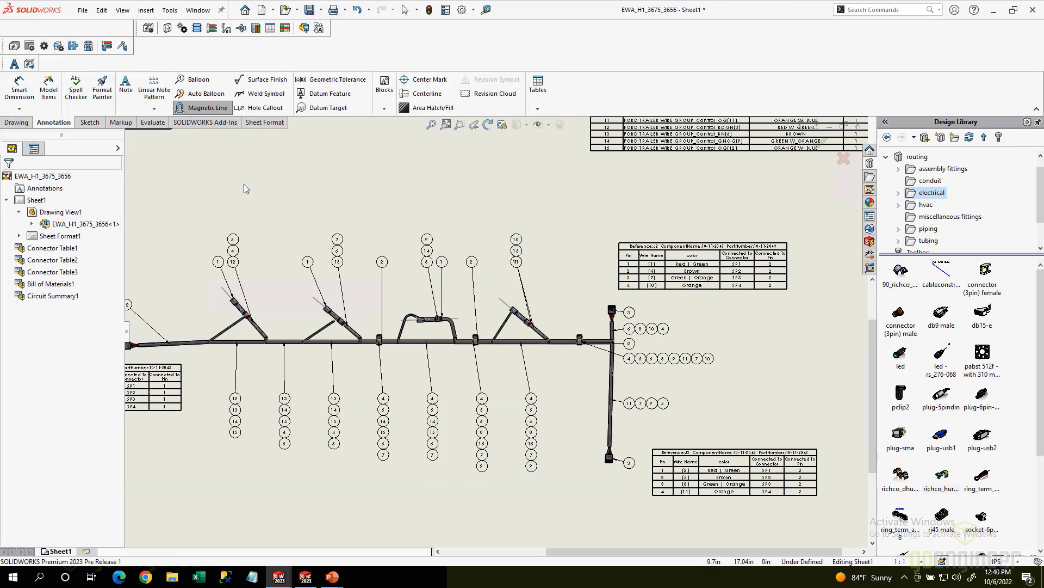
scroll(403, 344, up, 1)
scroll(407, 471, up, 2)
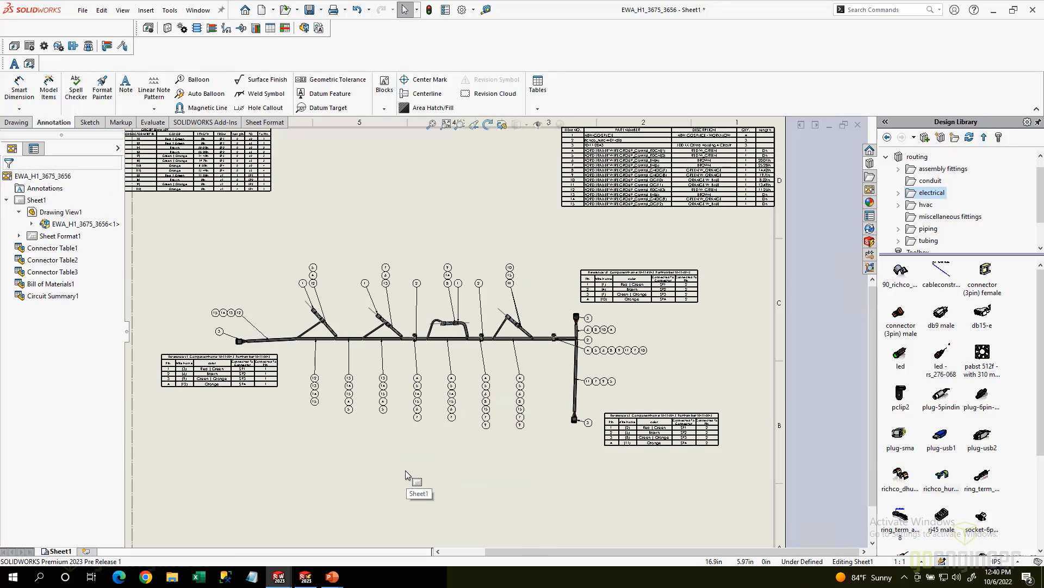
scroll(406, 438, up, 2)
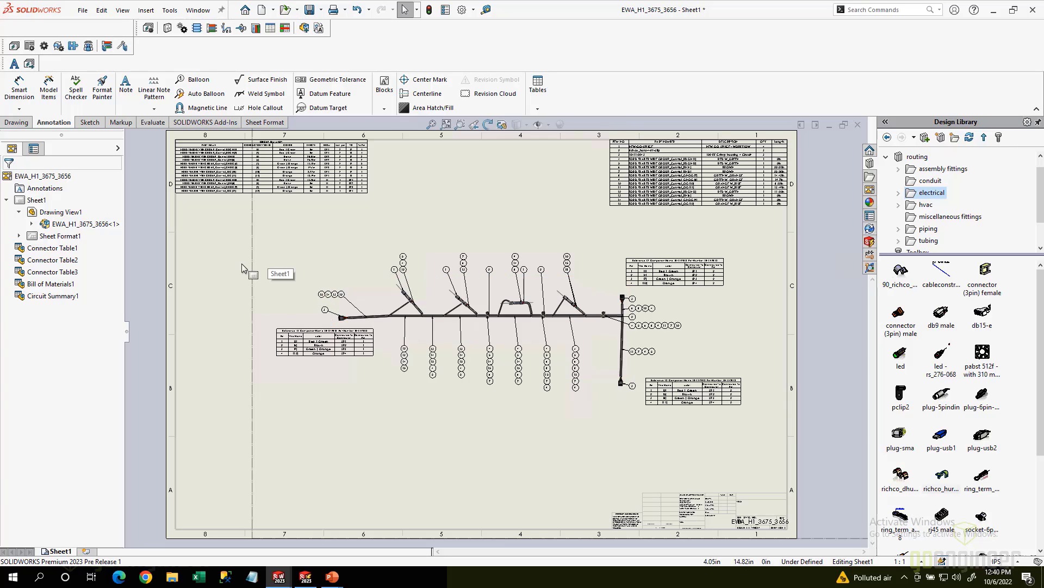
Step: Switch to the running PowerPoint slide show and advance from the DEMO slide to the following slide
mouse_move(331, 576)
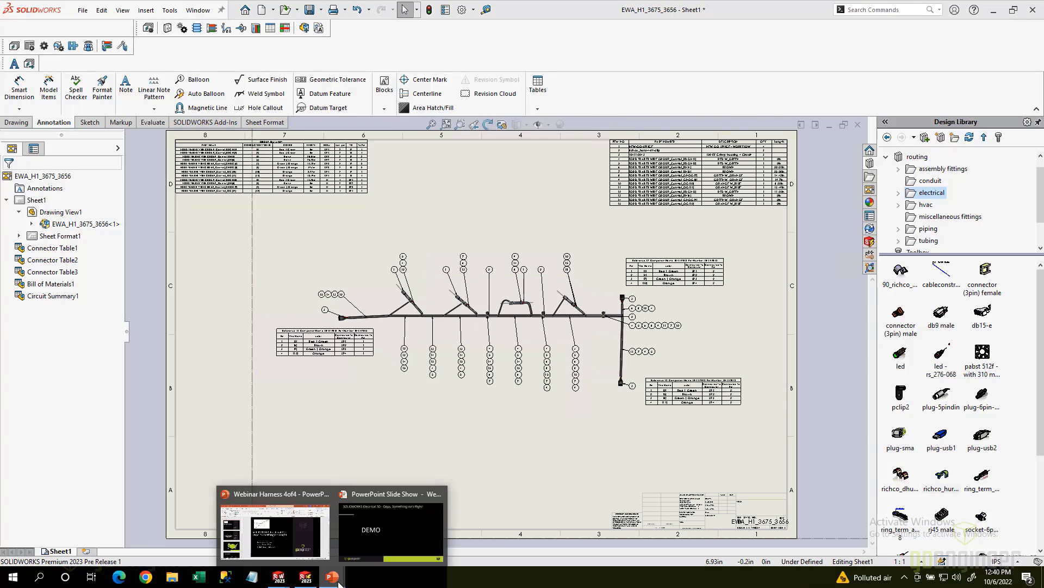
click(400, 542)
click(263, 371)
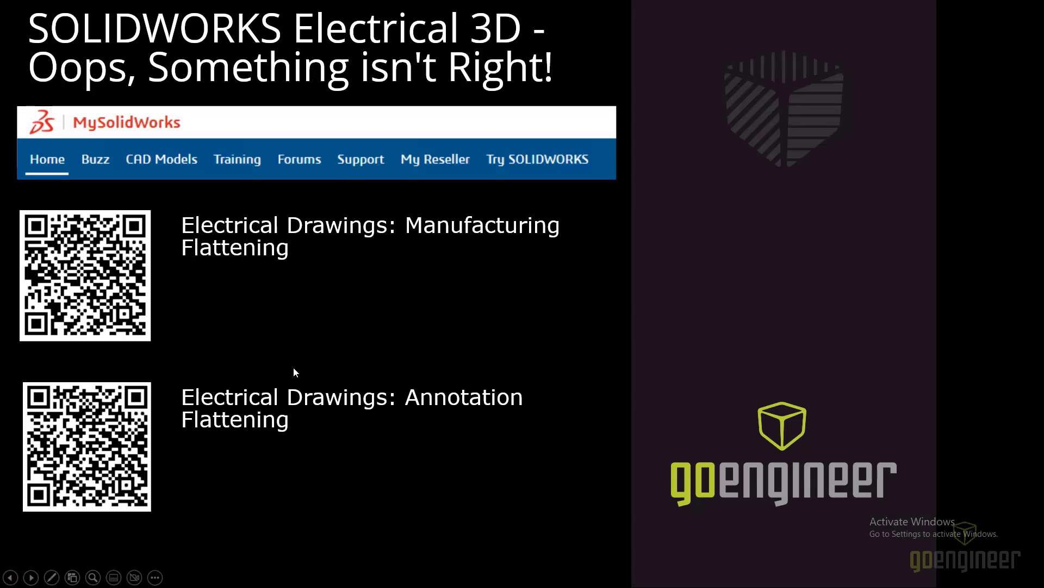